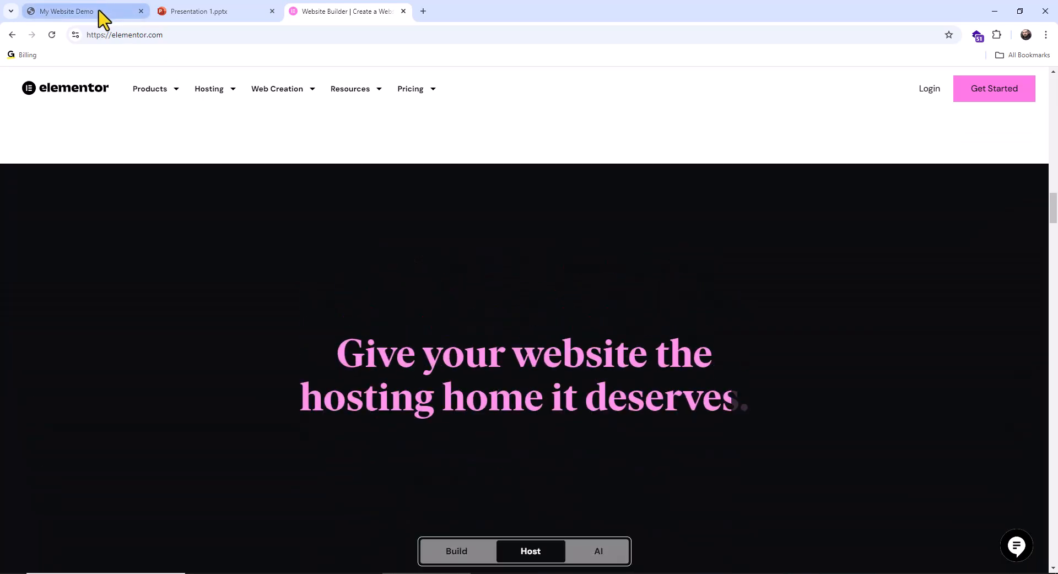
- Switch to the My Website Demo site and look over its default home page
left_click(102, 17)
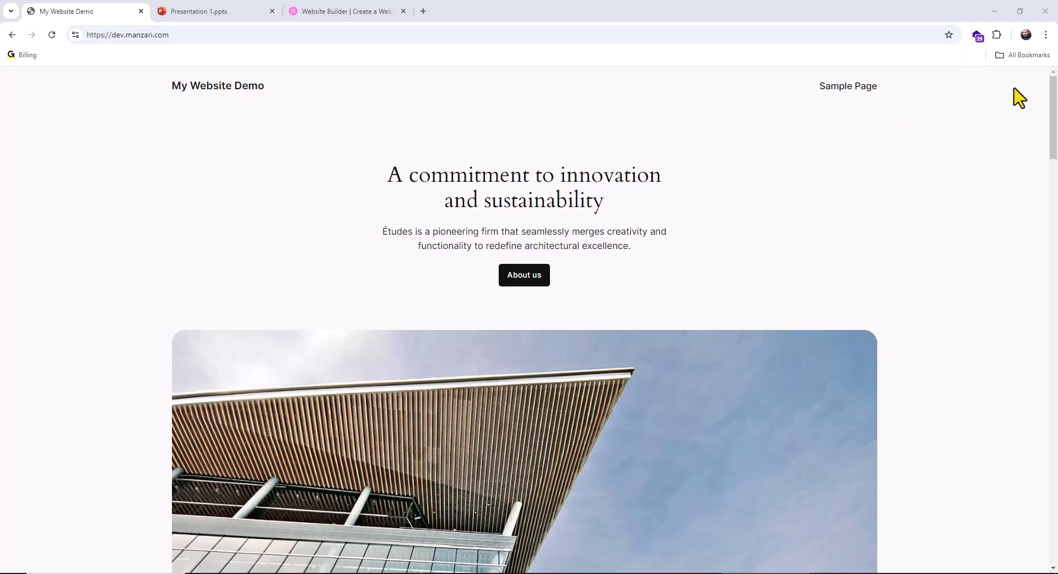
left_click_drag(1057, 110, 1054, 73)
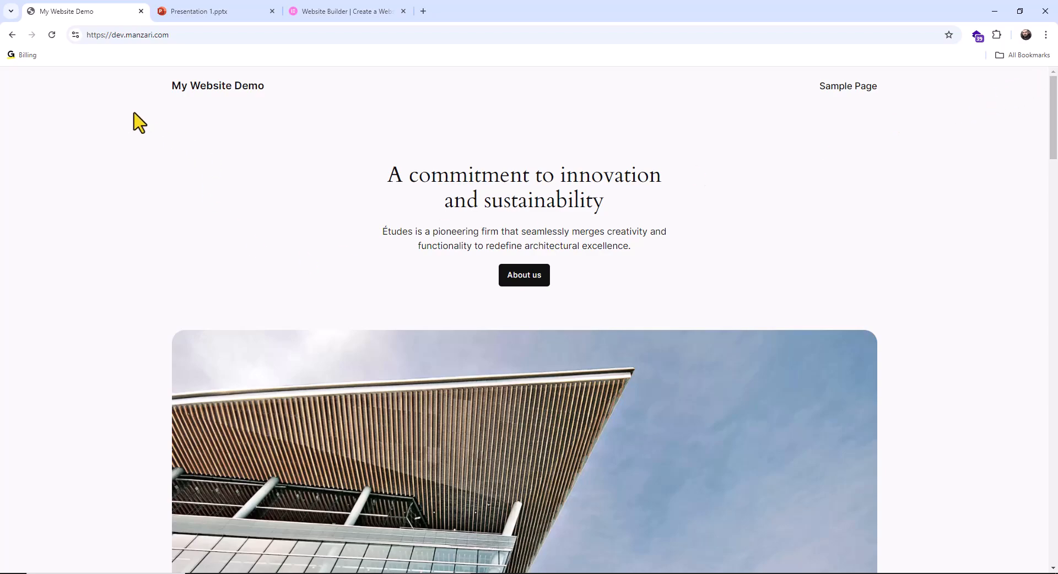
mouse_move(1054, 147)
left_mouse_down()
mouse_move(1056, 410)
mouse_move(1055, 160)
left_mouse_up()
scroll(534, 289, "up", 4)
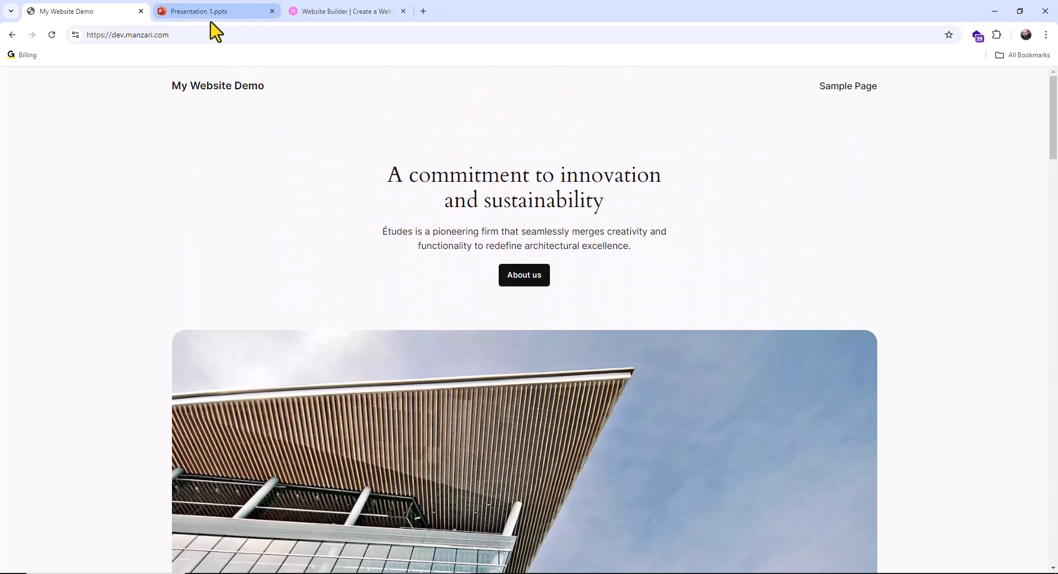
- Open the site's WordPress admin dashboard at dev.manzari.com/wp-admin/
left_click(209, 35)
type("/wp-admin/")
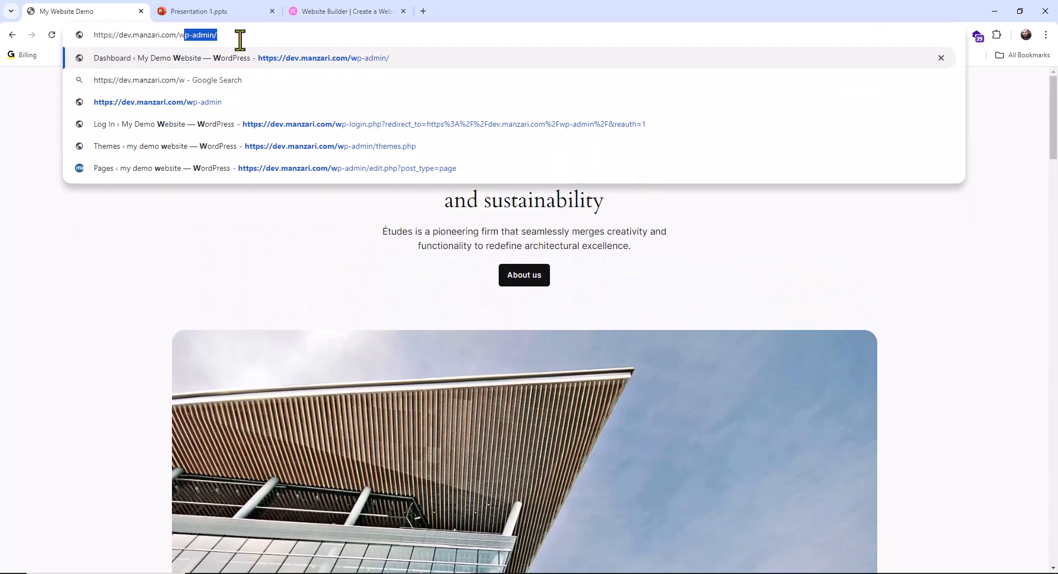
key("Return")
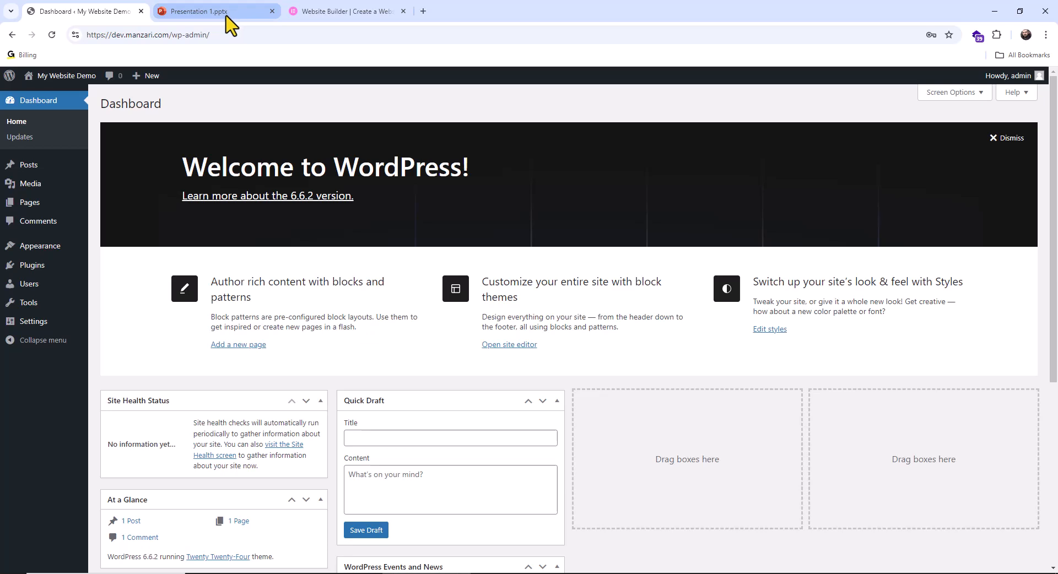
- Go to the page for adding new plugins and search for "elementor"
mouse_move(230, 26)
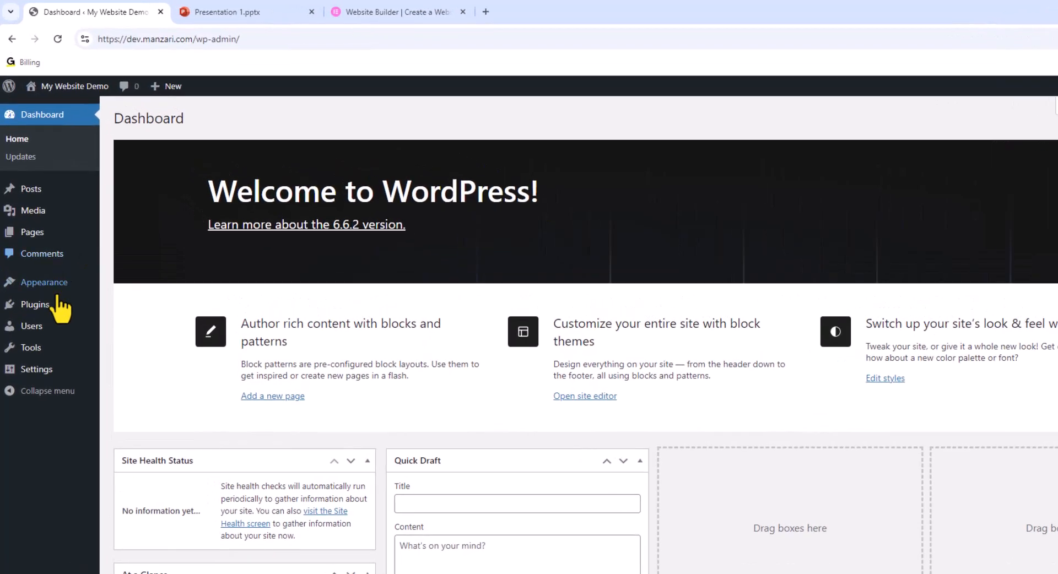
mouse_move(38, 262)
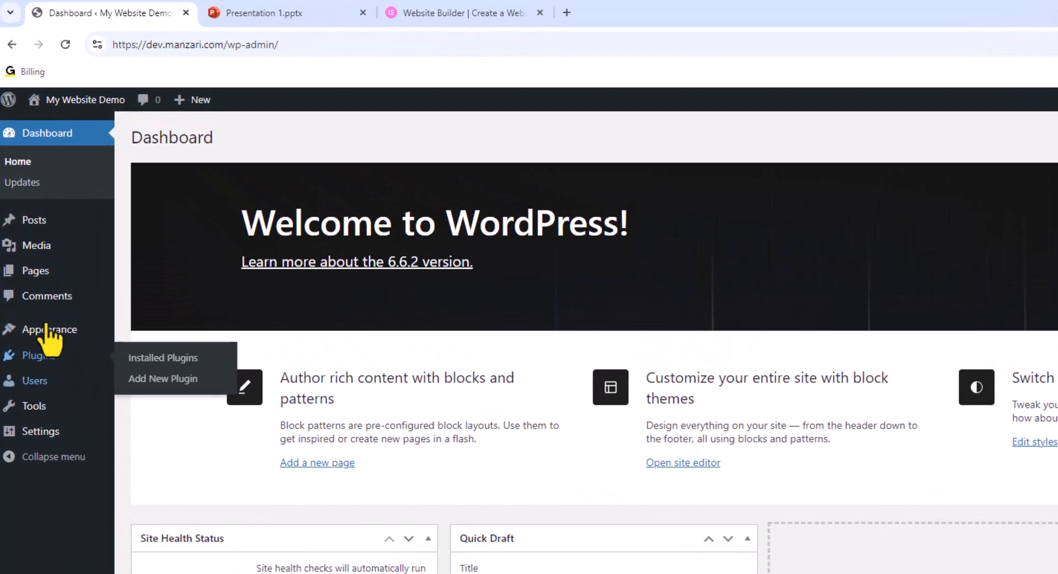
mouse_move(49, 364)
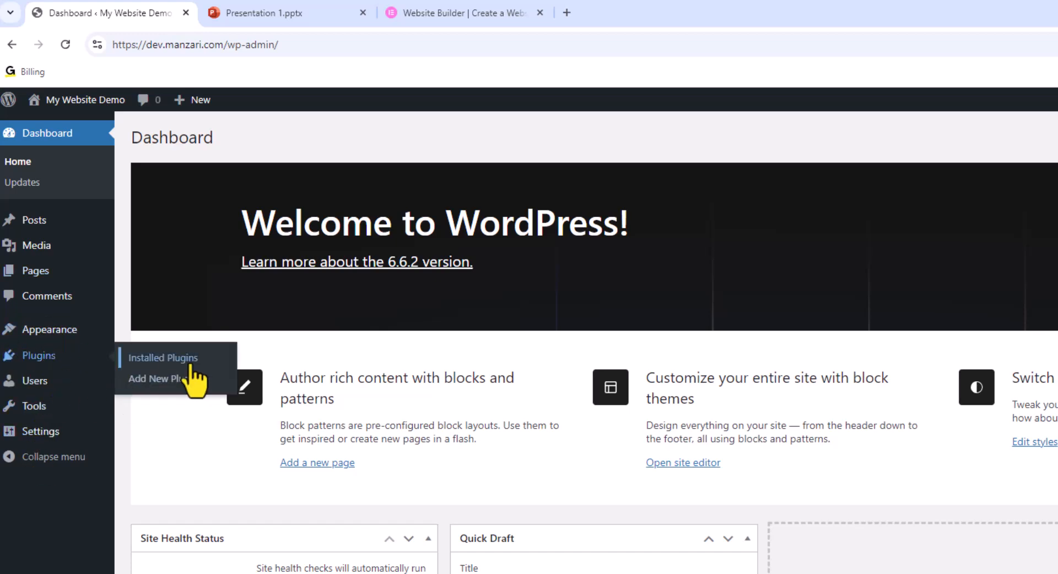
left_click(166, 380)
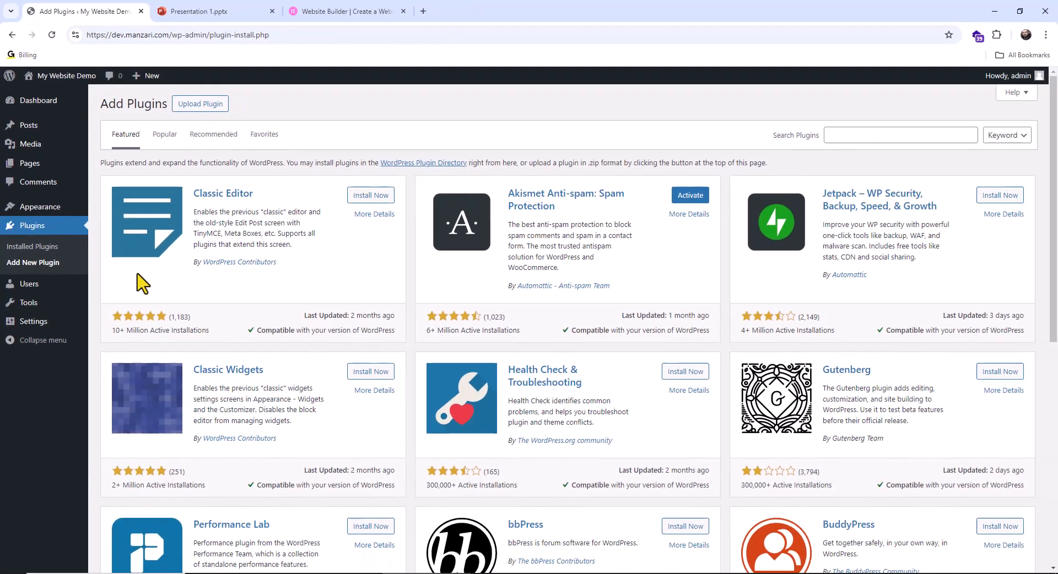
left_click(877, 133)
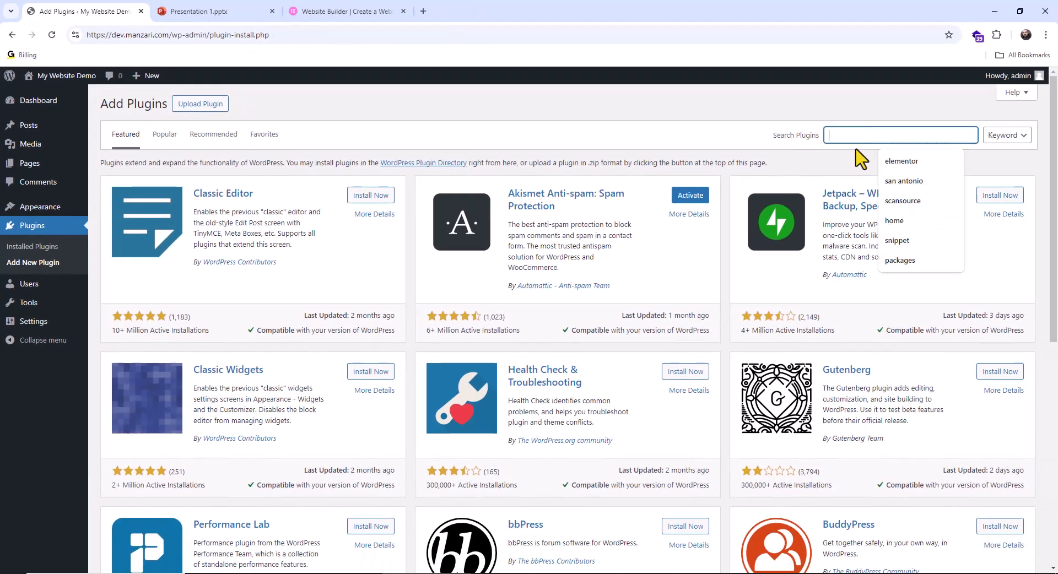
type("elementor")
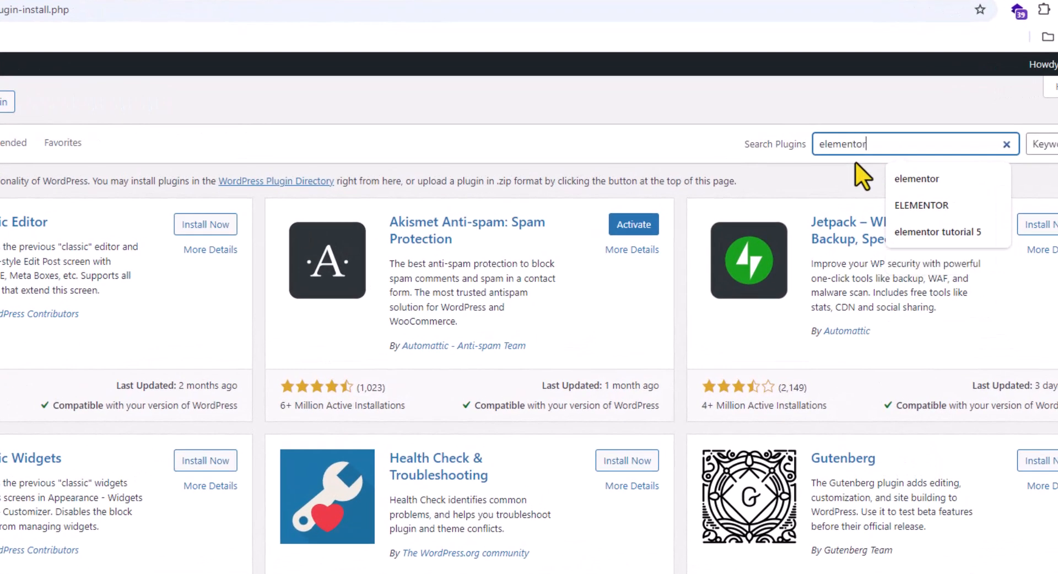
key("Return")
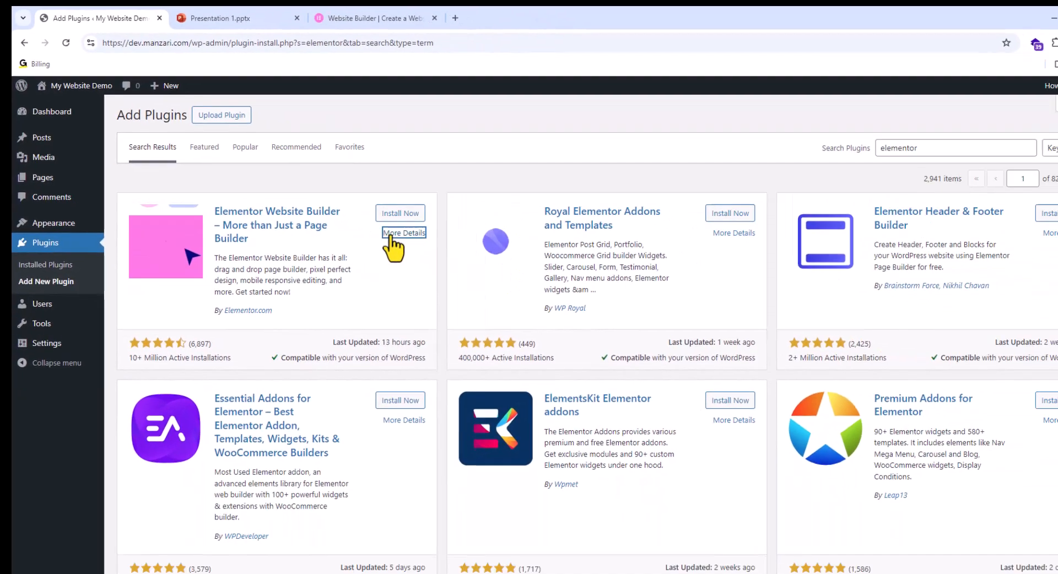
- Open the details of the Elementor Website Builder plugin and read its description and key features
left_click(543, 326)
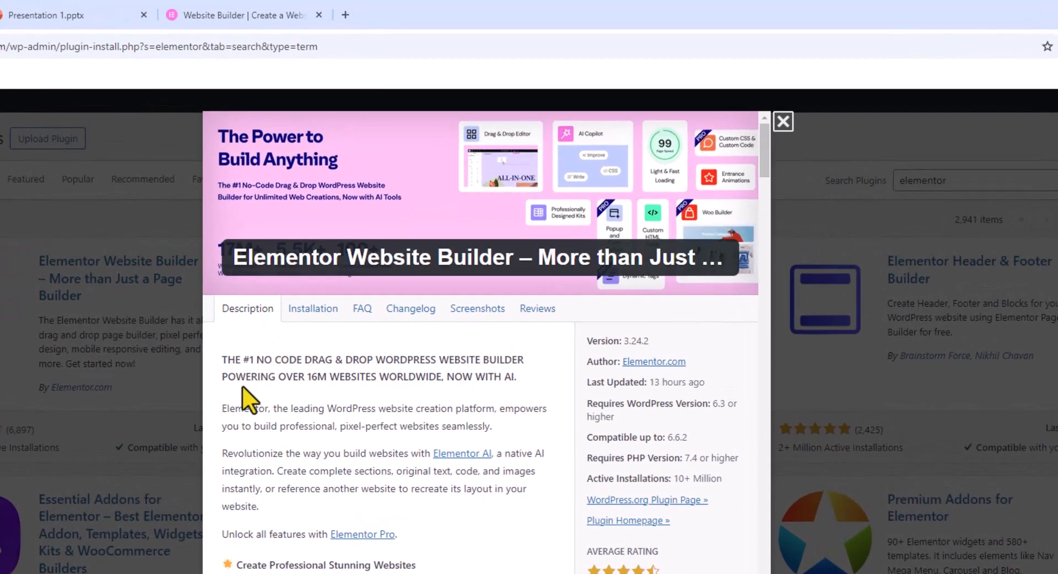
left_click_drag(223, 409, 259, 409)
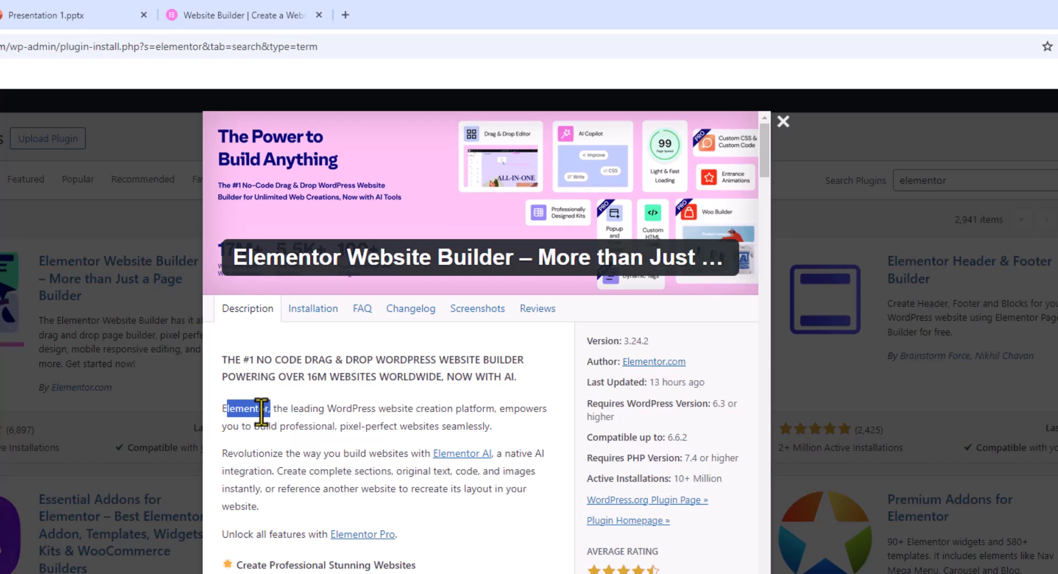
left_click(307, 414)
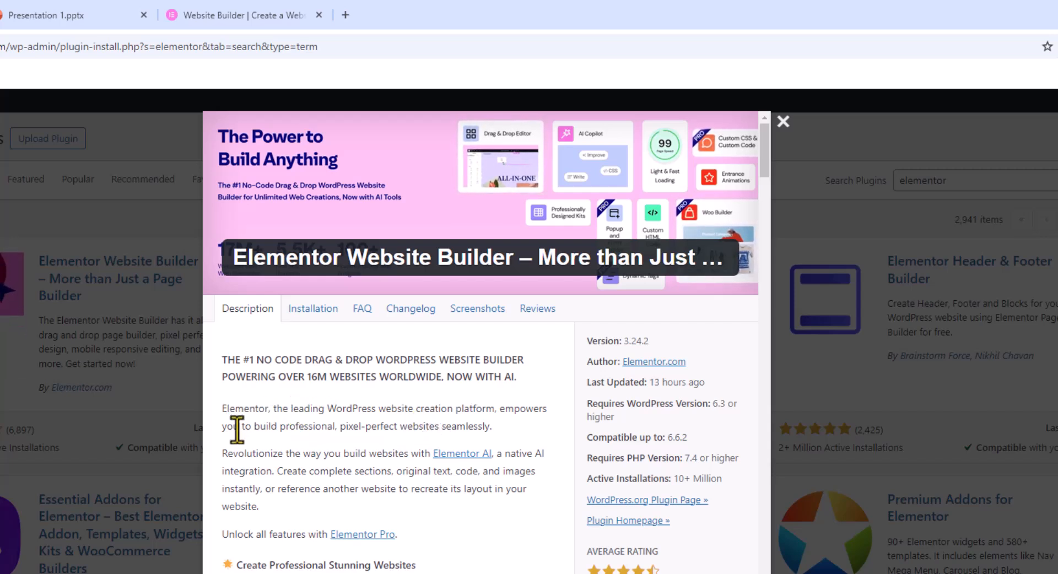
left_click_drag(238, 426, 331, 426)
left_click(347, 427)
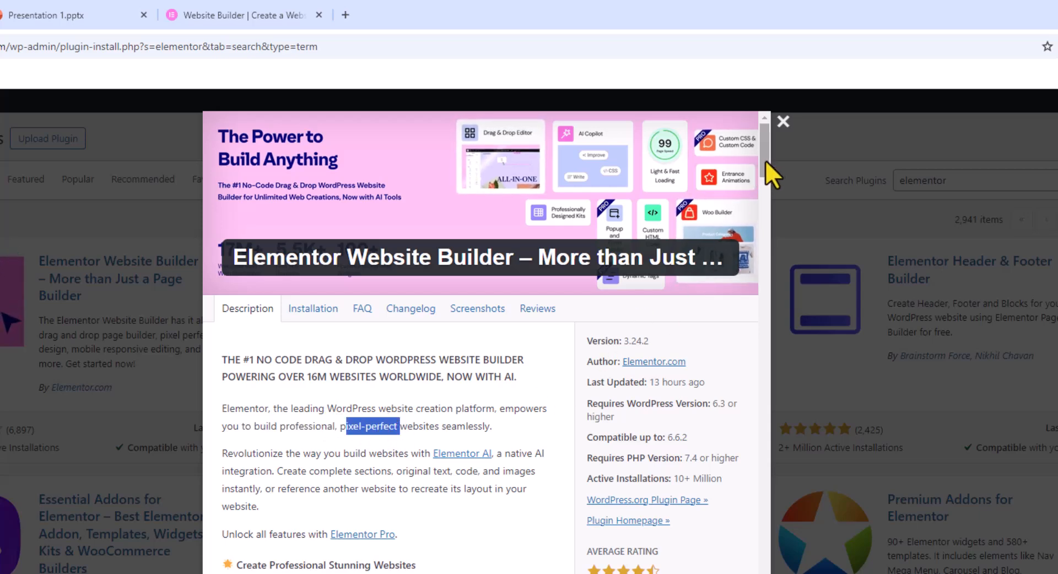
left_click_drag(765, 162, 763, 198)
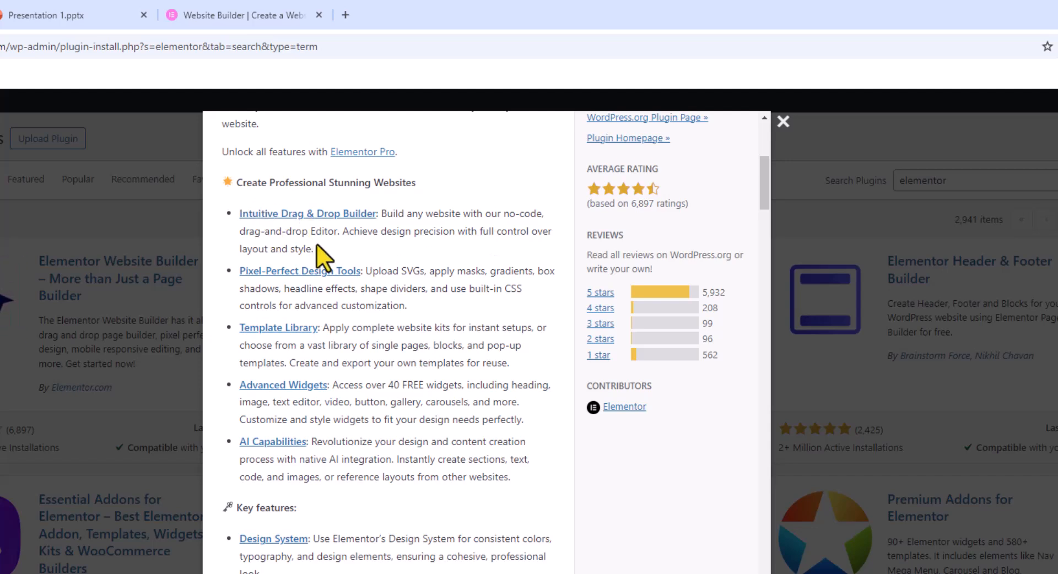
scroll(334, 273, "down", 3)
scroll(341, 272, "down", 5)
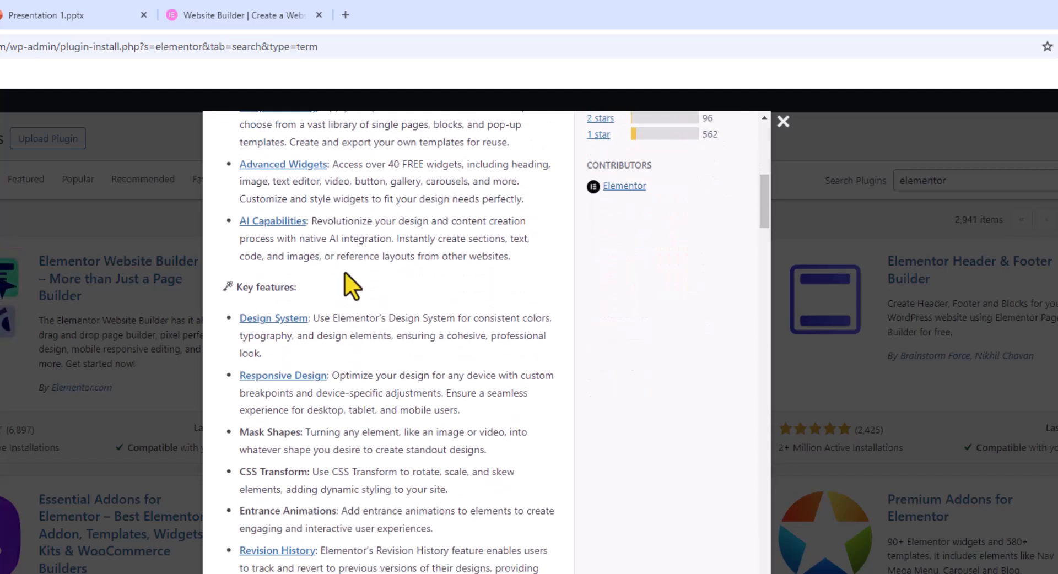
scroll(353, 269, "down", 4)
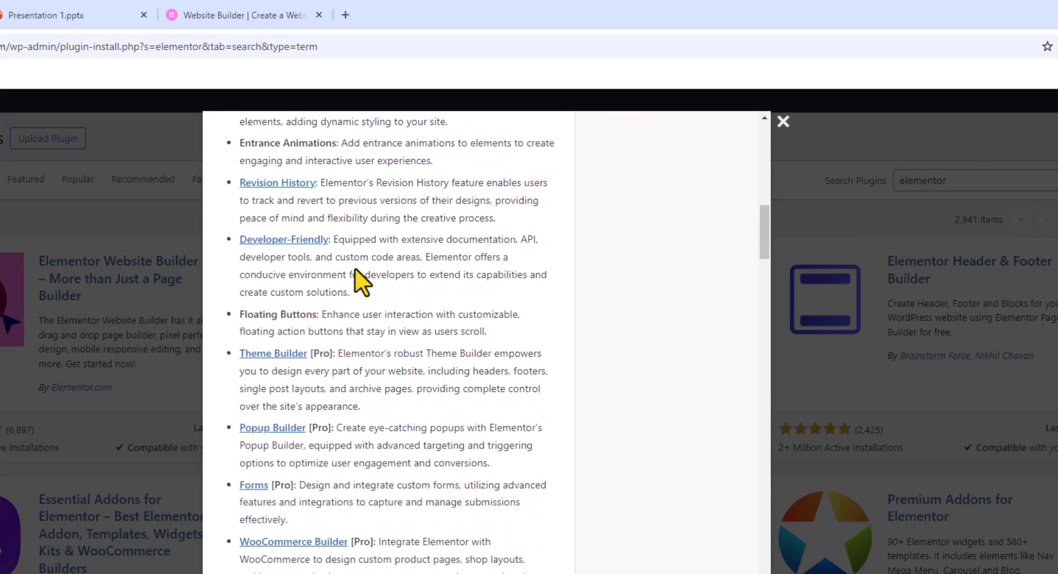
scroll(358, 270, "down", 4)
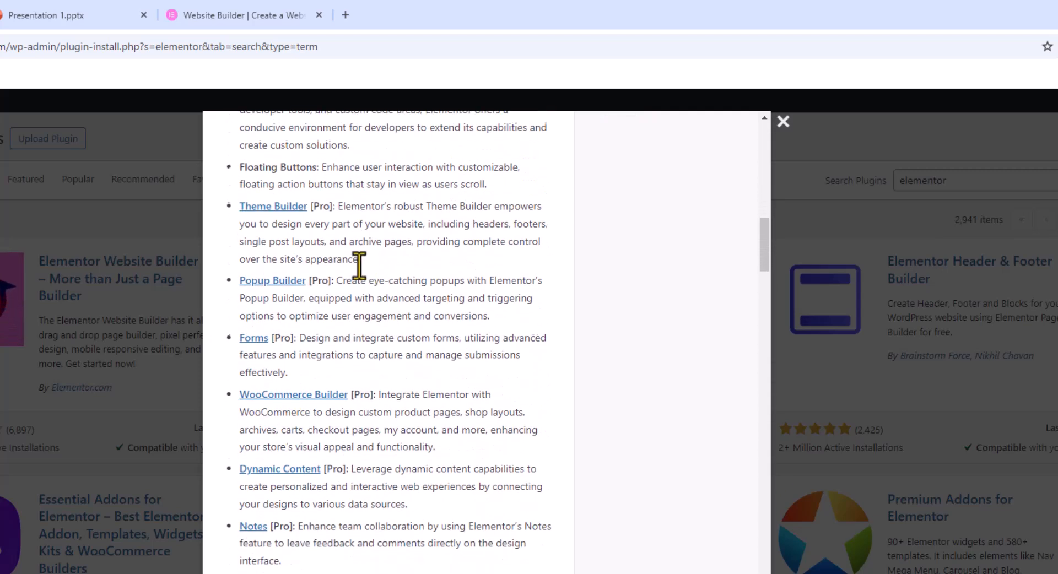
scroll(362, 263, "down", 7)
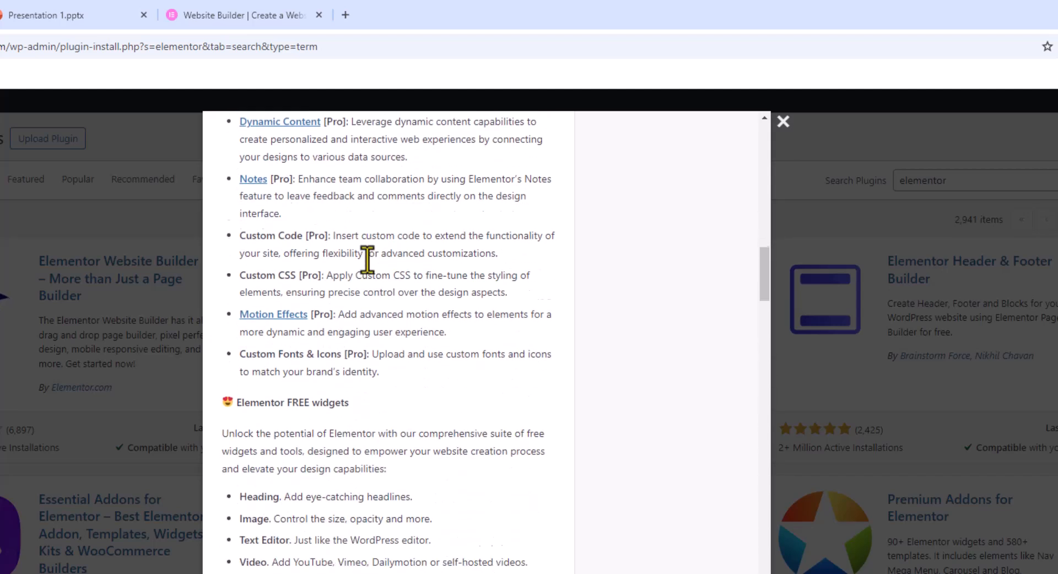
- Examine the free widgets, performance features and Pro features in the Elementor plugin description
left_click_drag(268, 242, 248, 266)
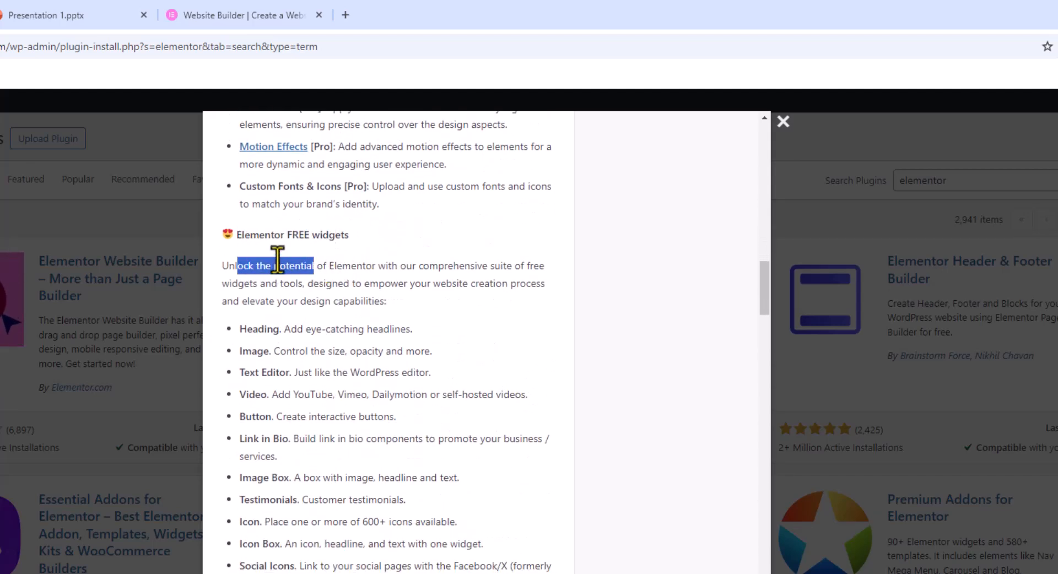
scroll(289, 261, "down", 13)
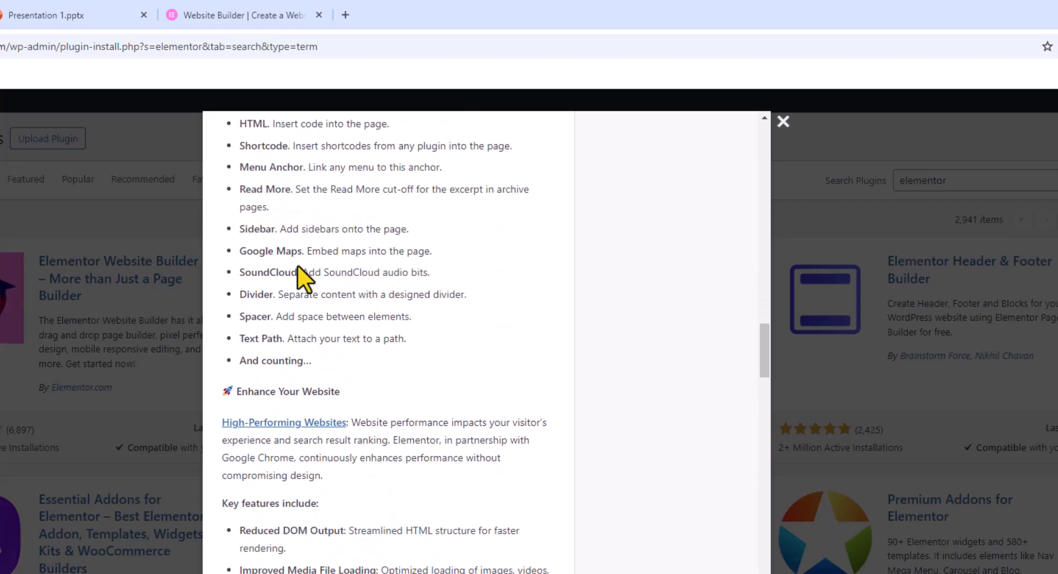
scroll(297, 265, "up", 5)
left_click_drag(283, 242, 318, 483)
scroll(325, 466, "down", 4)
scroll(326, 452, "down", 3)
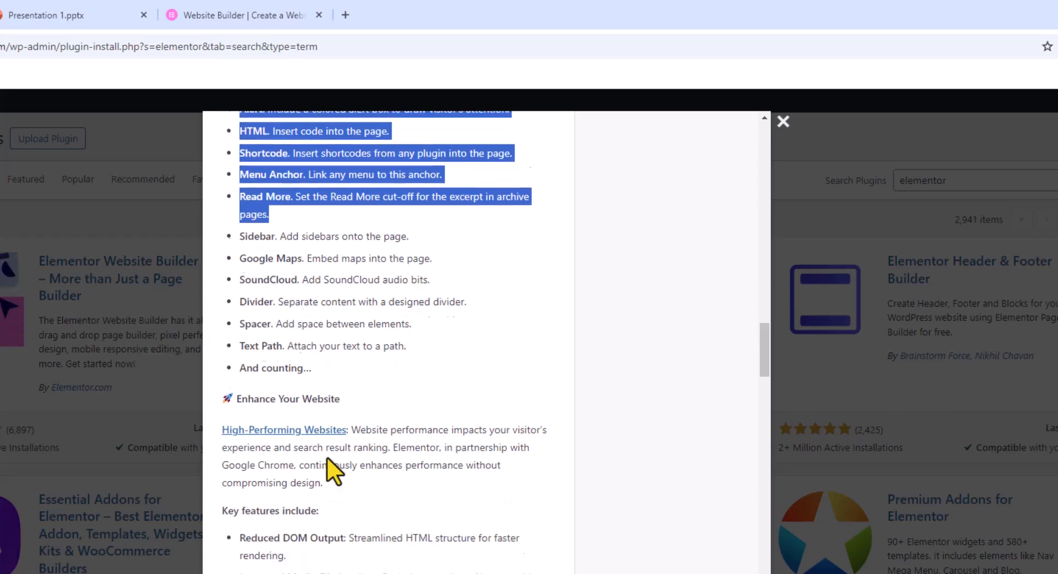
scroll(326, 435, "down", 4)
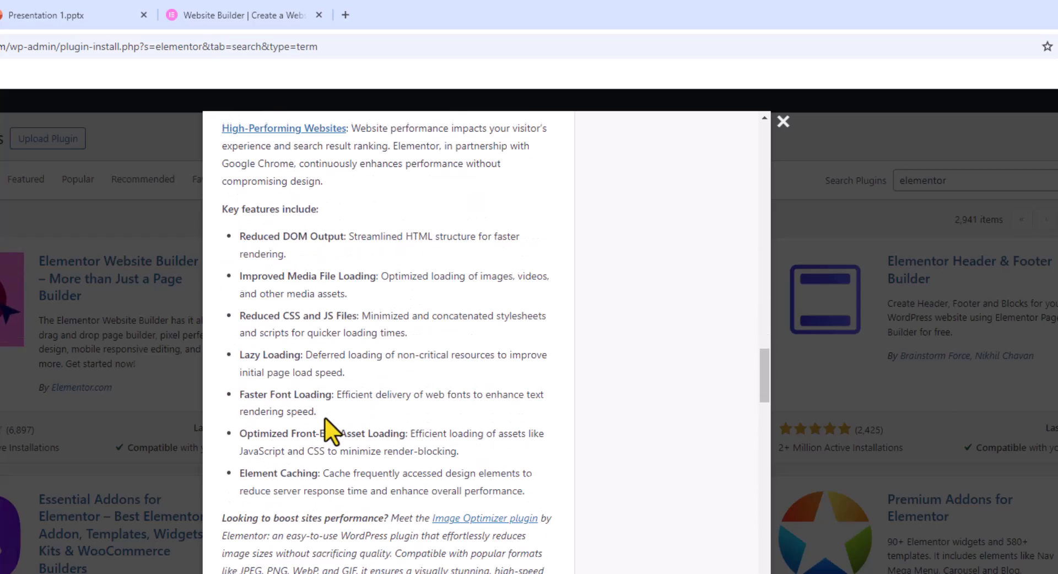
scroll(325, 418, "down", 4)
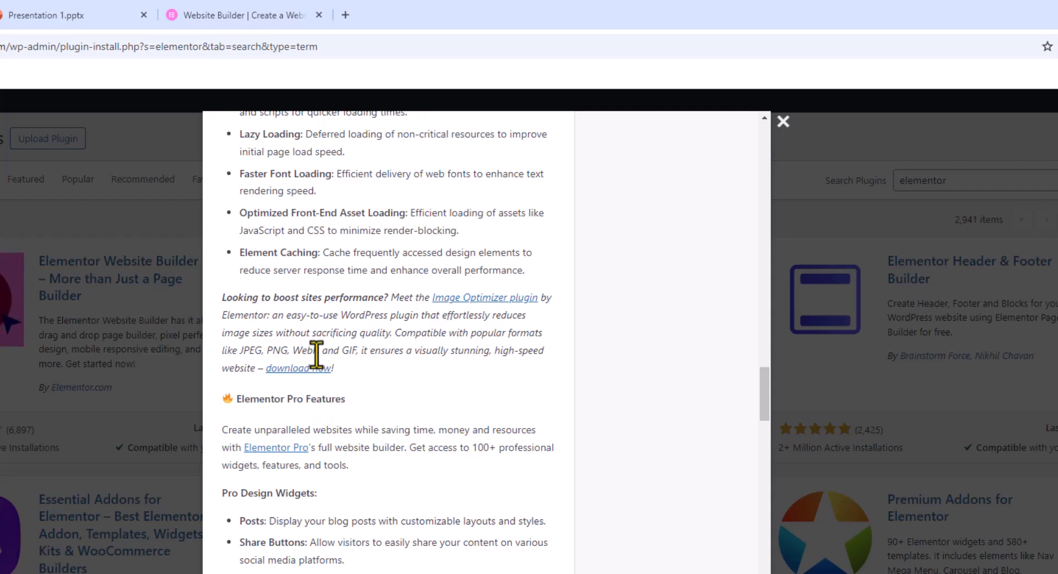
scroll(317, 357, "down", 20)
scroll(331, 383, "down", 12)
left_click_drag(765, 524, 765, 150)
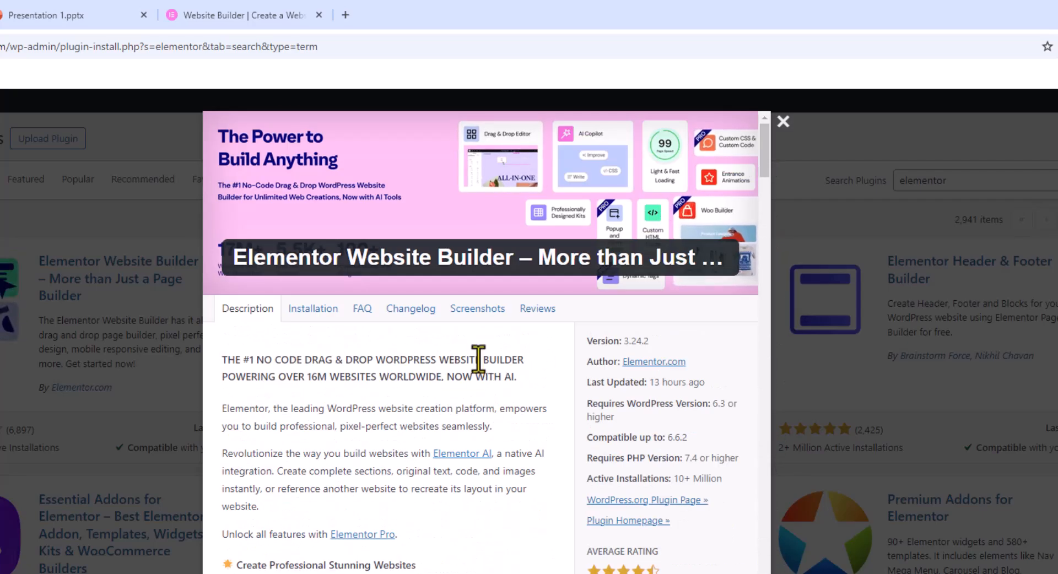
- Close the plugin details, and install and activate the Elementor Website Builder plugin
left_click(784, 122)
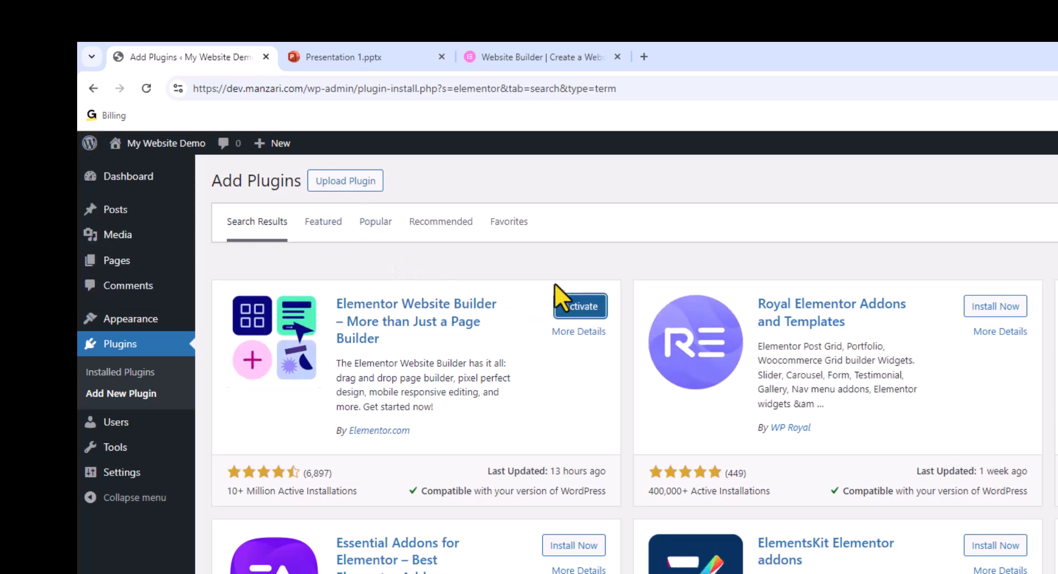
left_click(580, 307)
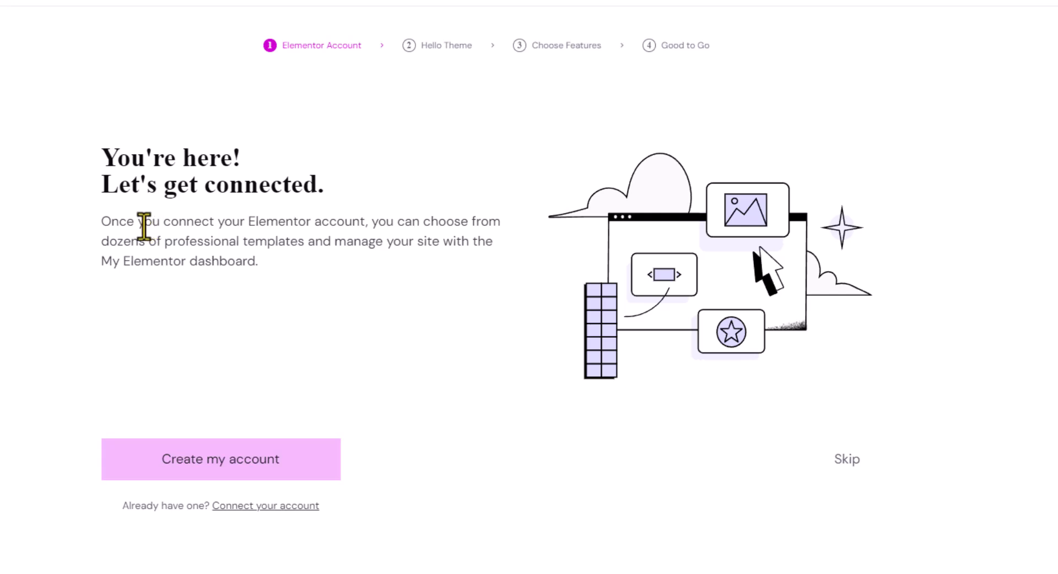
- Read the account step of the Elementor setup wizard and connect the site to an existing Elementor account
left_click_drag(166, 241, 302, 242)
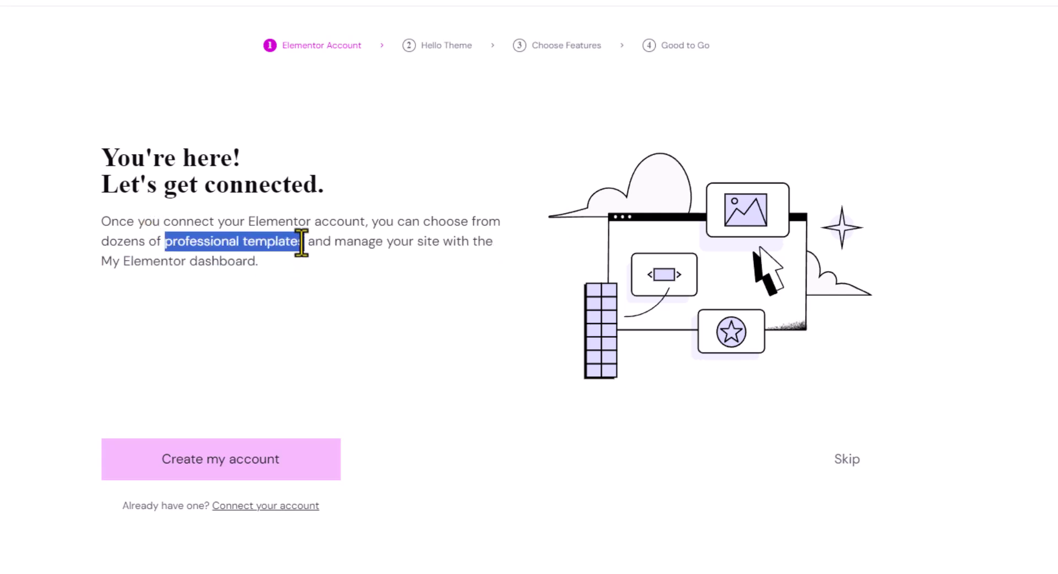
left_click(154, 230)
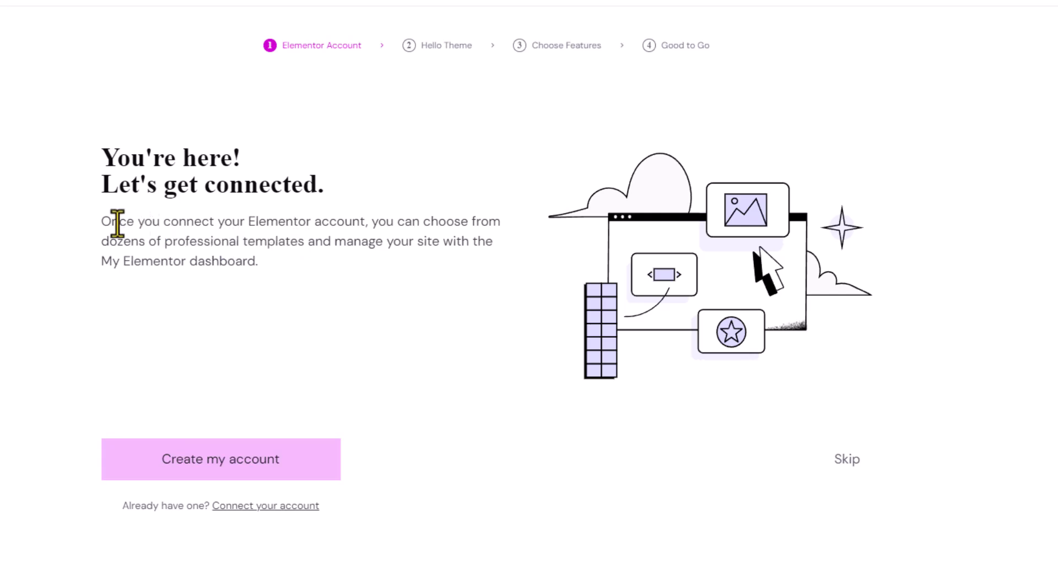
left_click_drag(119, 221, 203, 242)
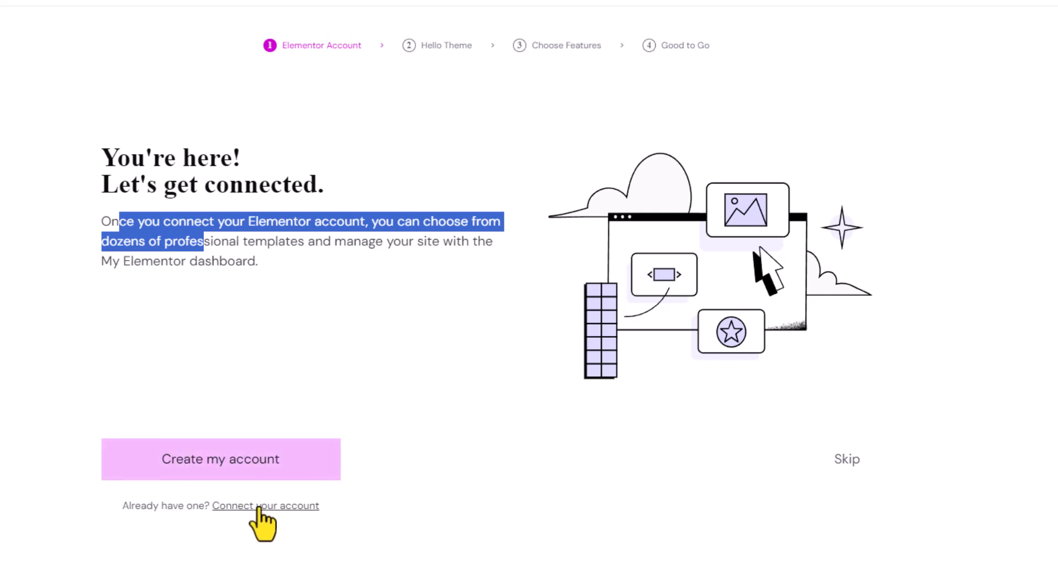
left_click(290, 494)
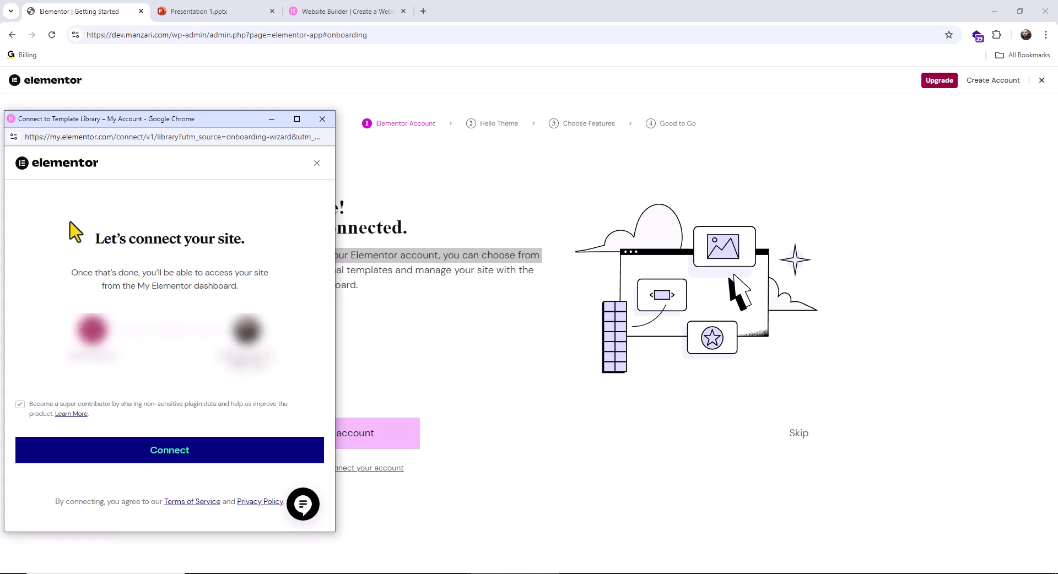
left_click_drag(88, 241, 265, 286)
left_click(26, 256)
left_click_drag(86, 249, 248, 353)
left_click(303, 395)
left_click(210, 462)
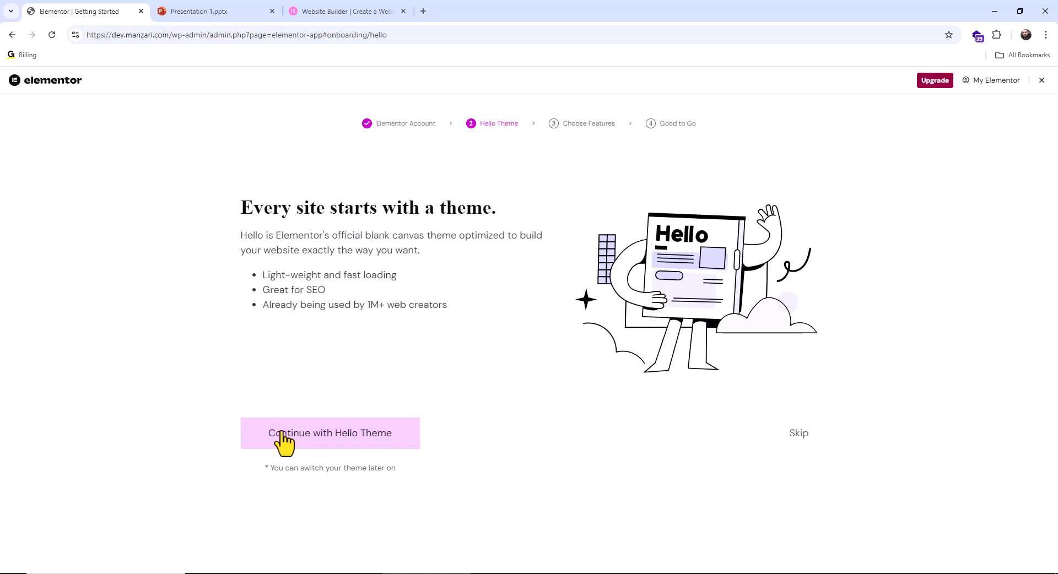
- Read the theme step of the Elementor setup wizard and continue with the Hello Theme
left_click(324, 432)
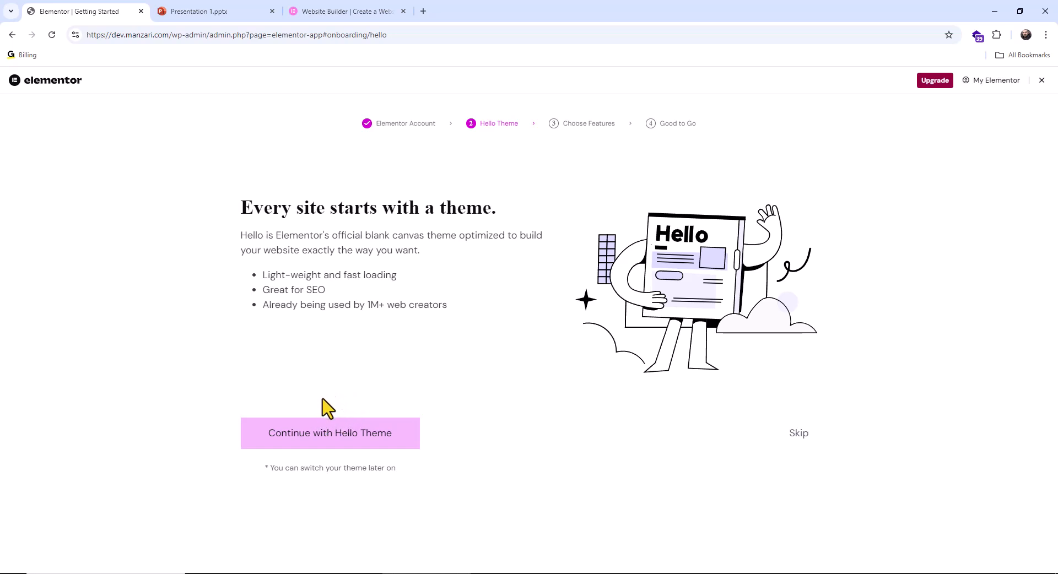
left_click_drag(266, 275, 267, 296)
left_click(290, 296)
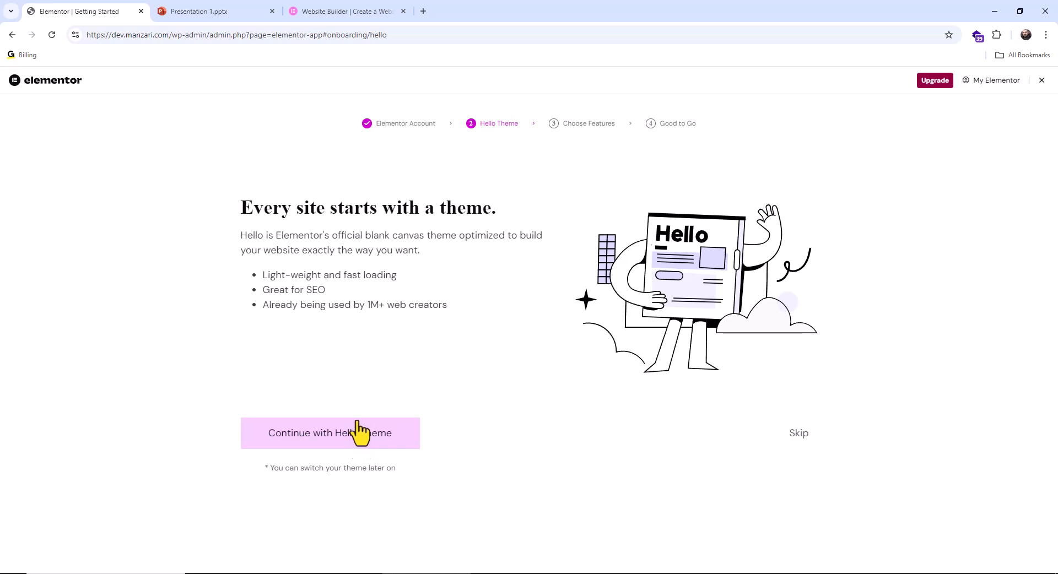
left_click(357, 420)
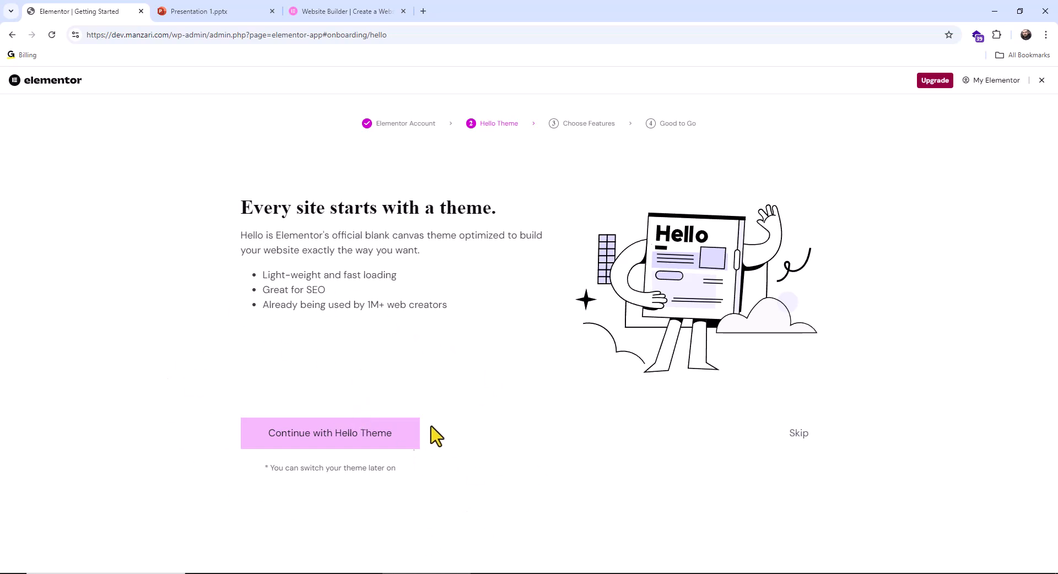
left_click(338, 441)
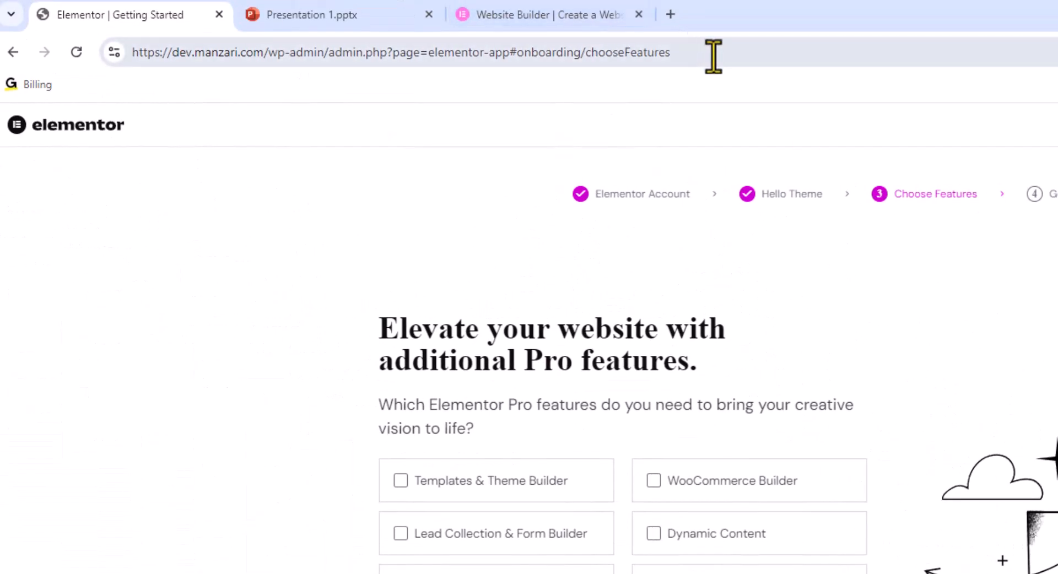
- Leave the setup wizard at the Choose Features step by going to the site's wp-admin dashboard address
left_click_drag(713, 55, 328, 51)
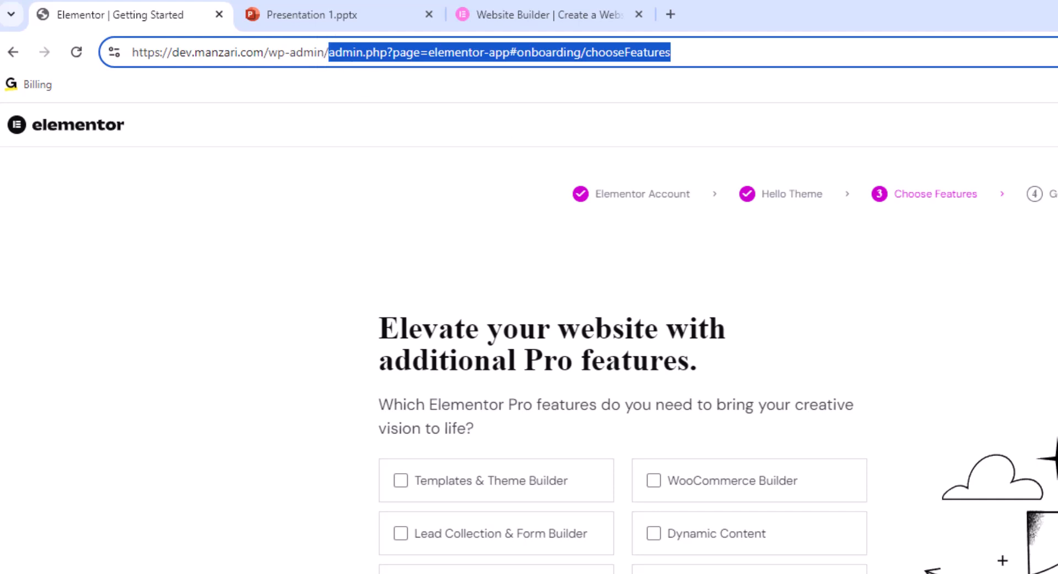
key("BackSpace")
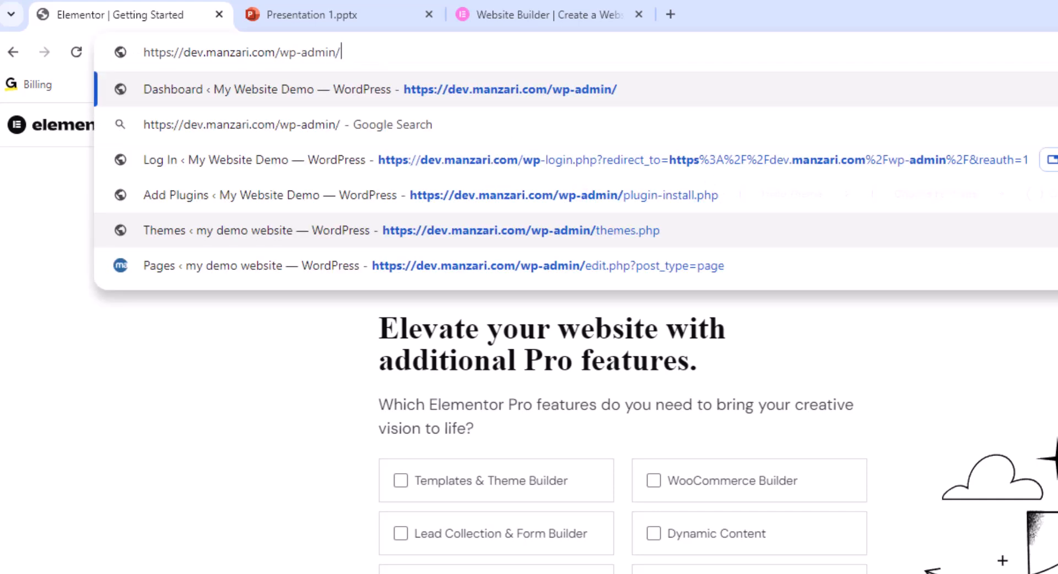
key("Return")
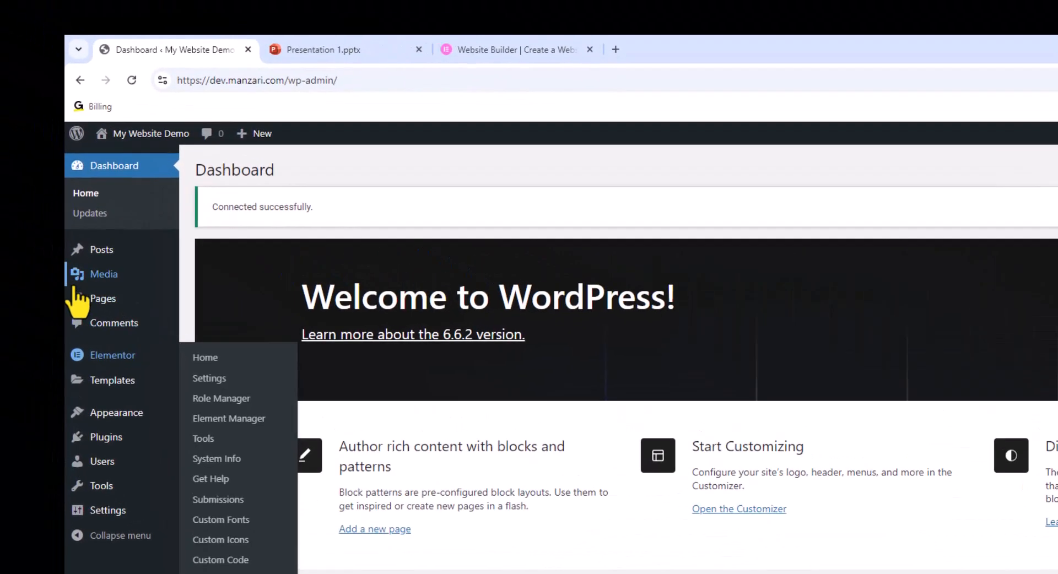
- Open the list of all pages, view the Sample Page in the editor, and return to the list
mouse_move(18, 202)
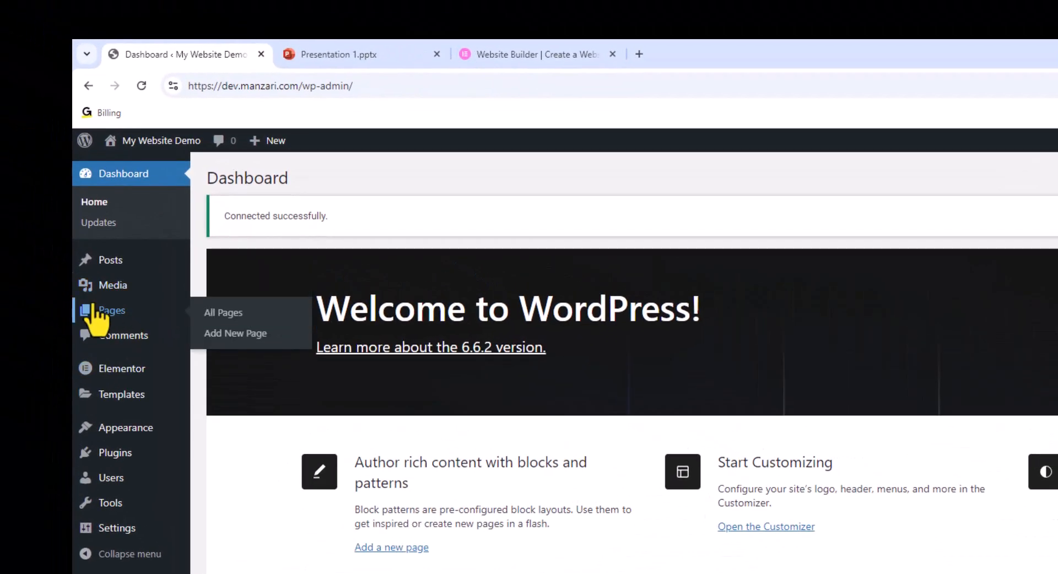
left_click(220, 313)
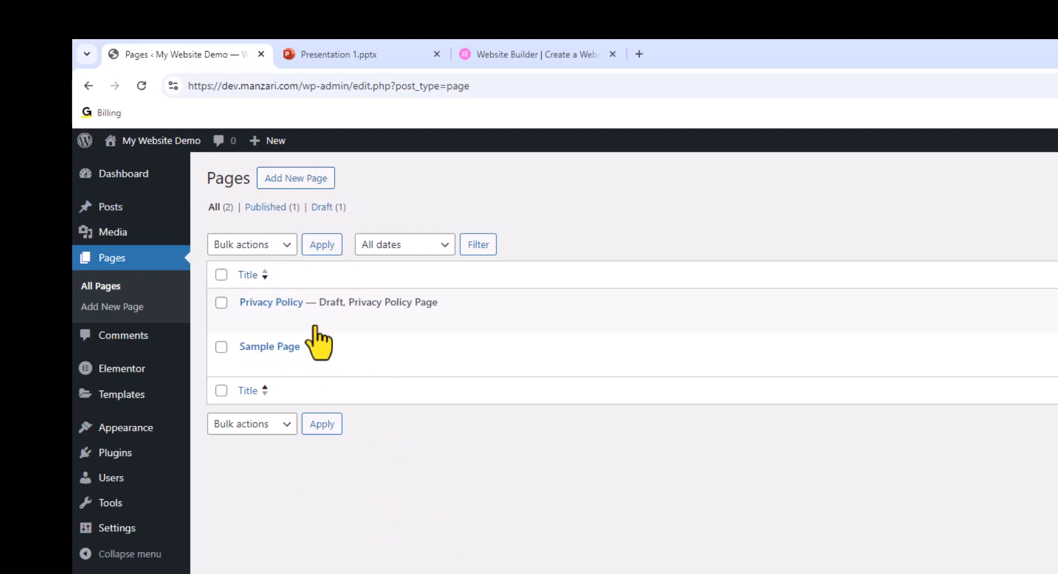
left_click(259, 347)
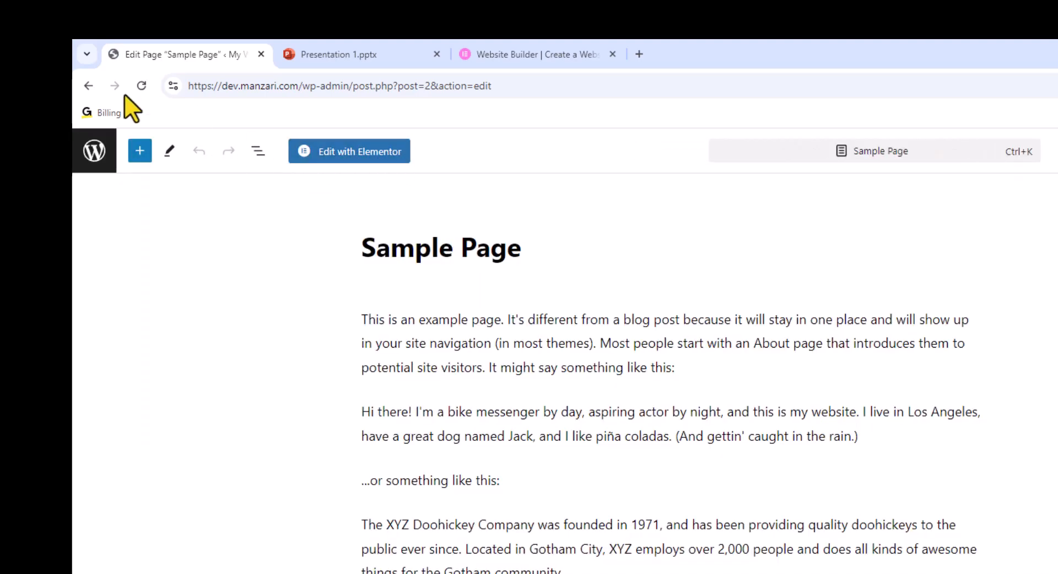
left_click(87, 86)
- Add a new page titled "My Elementor Tutorial" and open it in the Elementor editor, dismissing the AI notification
left_click(302, 178)
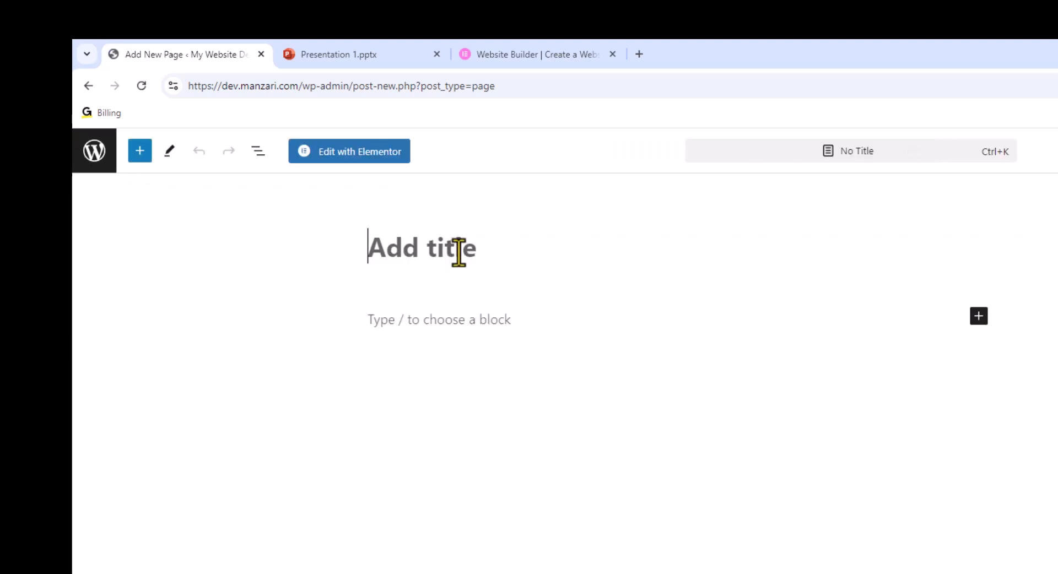
type("My E")
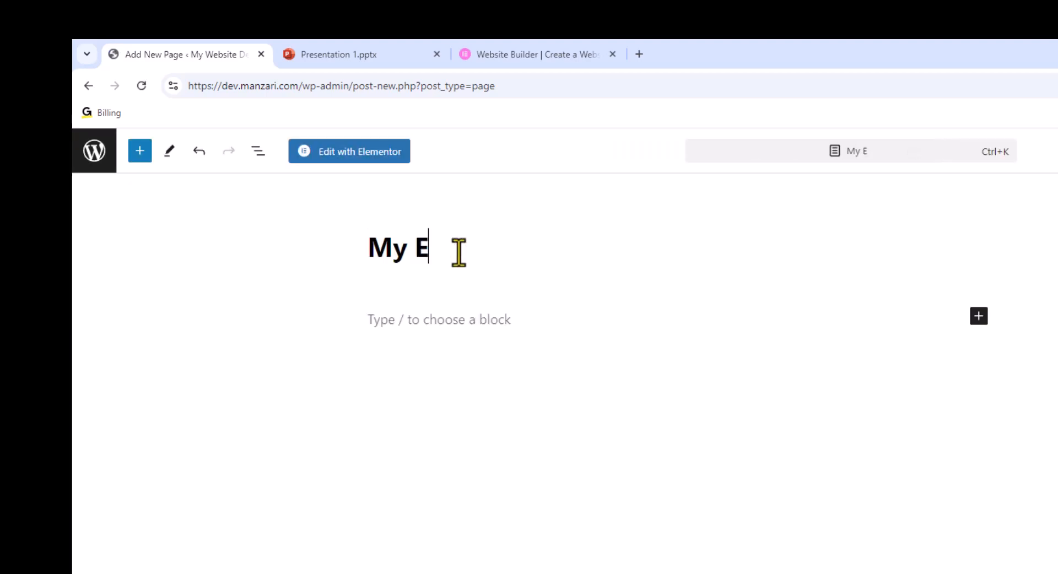
type("lementor Tutorial")
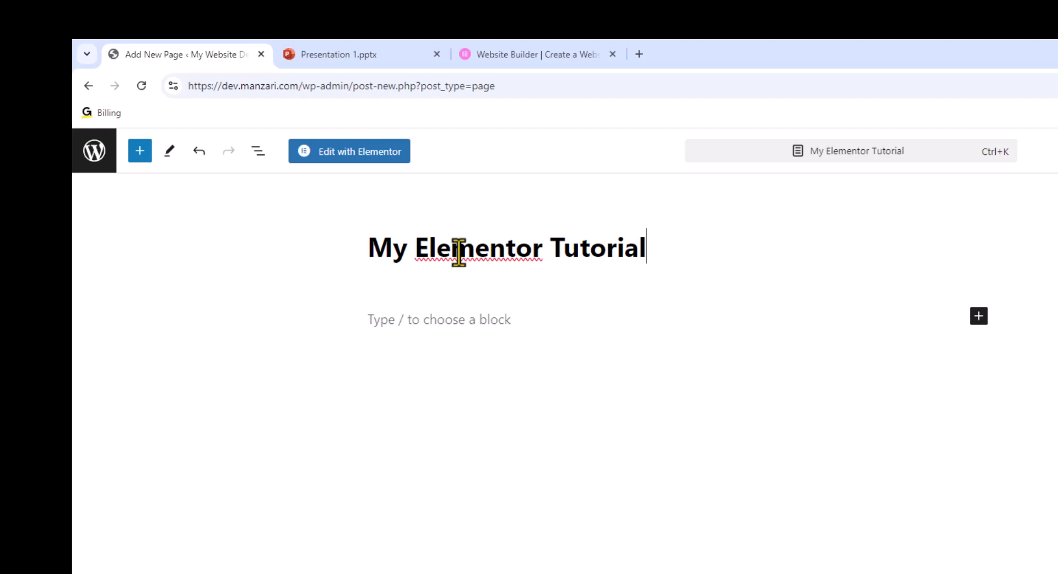
left_click(320, 152)
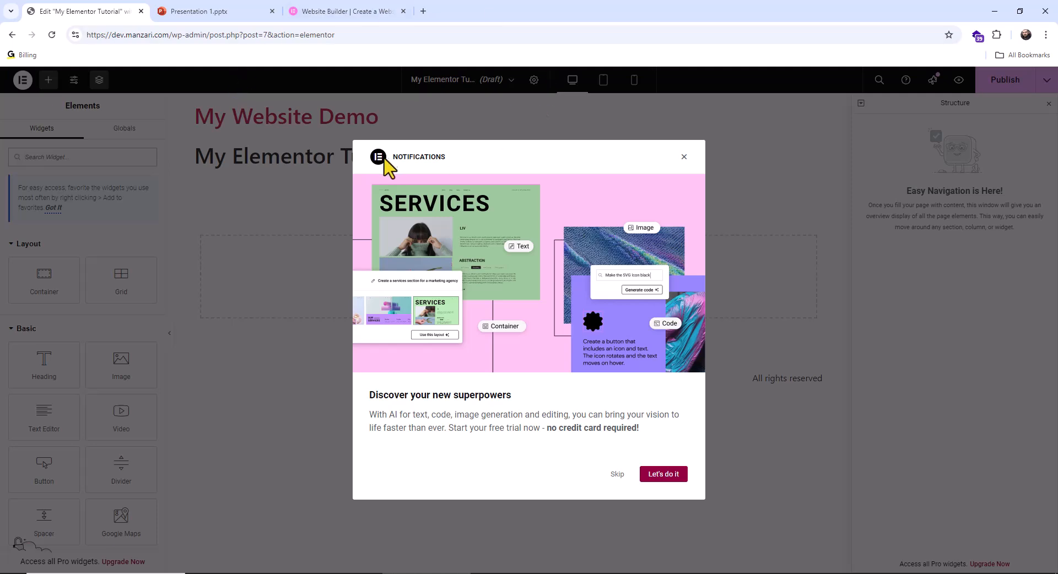
left_click(684, 157)
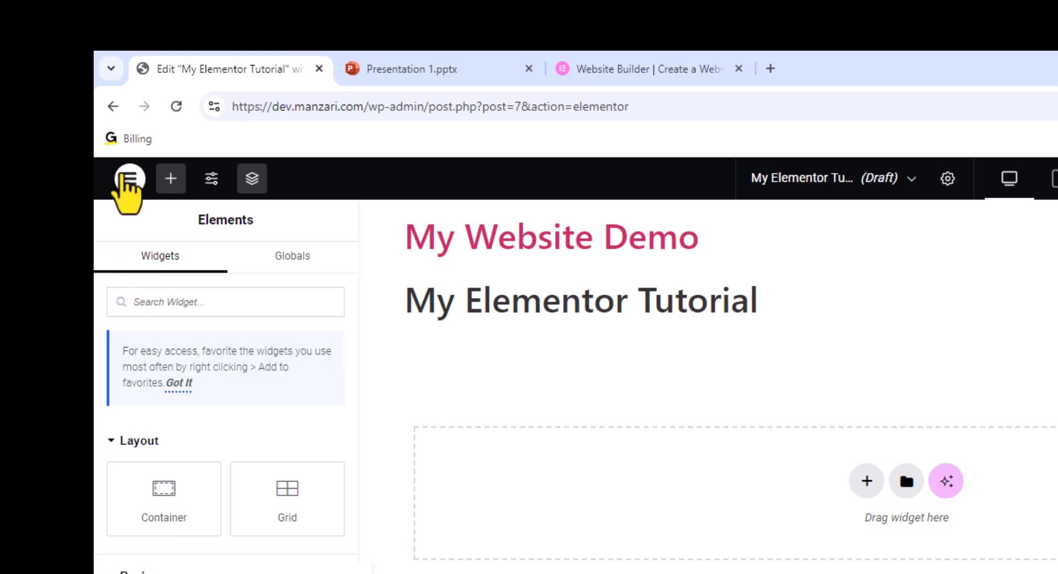
- Open the Elementor editor's History and examine its revisions and actions
left_click(130, 180)
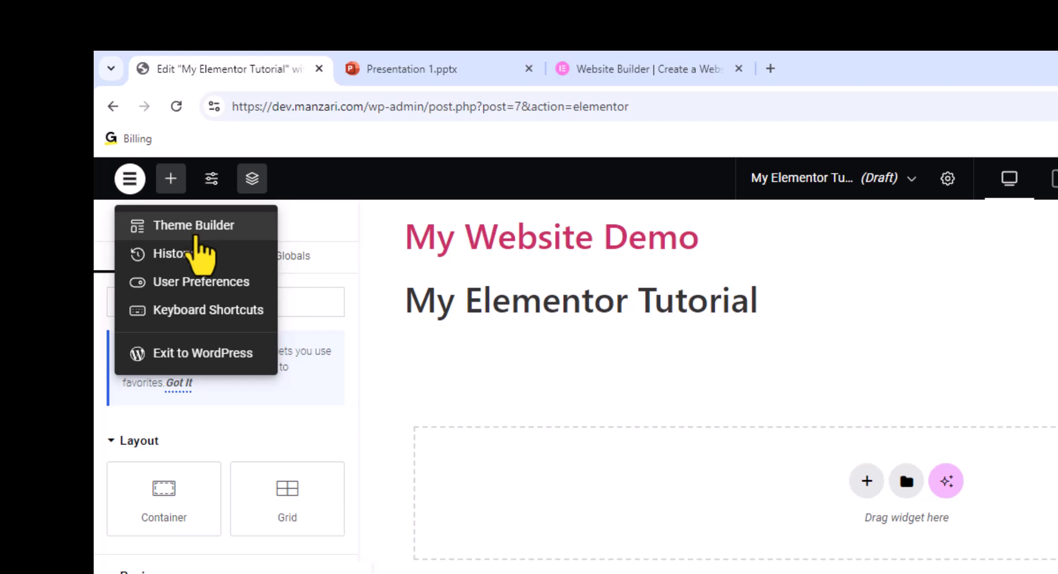
left_click(173, 258)
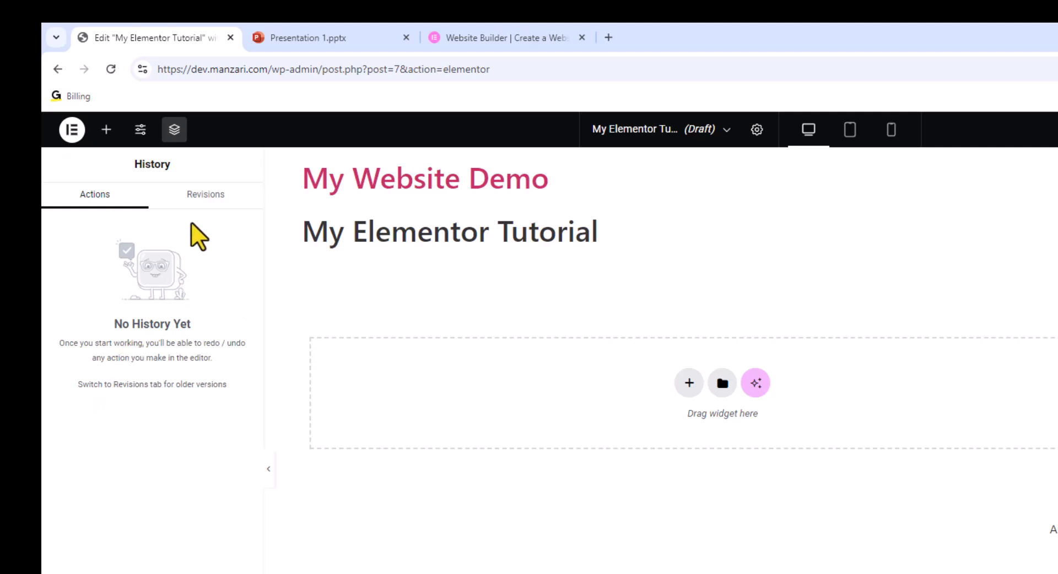
left_click(205, 197)
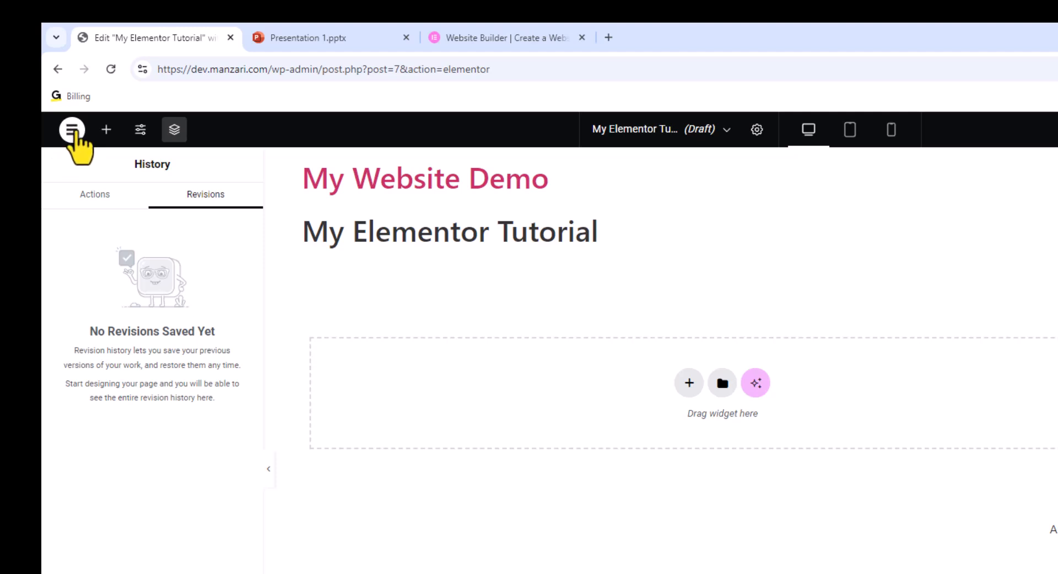
left_click(73, 130)
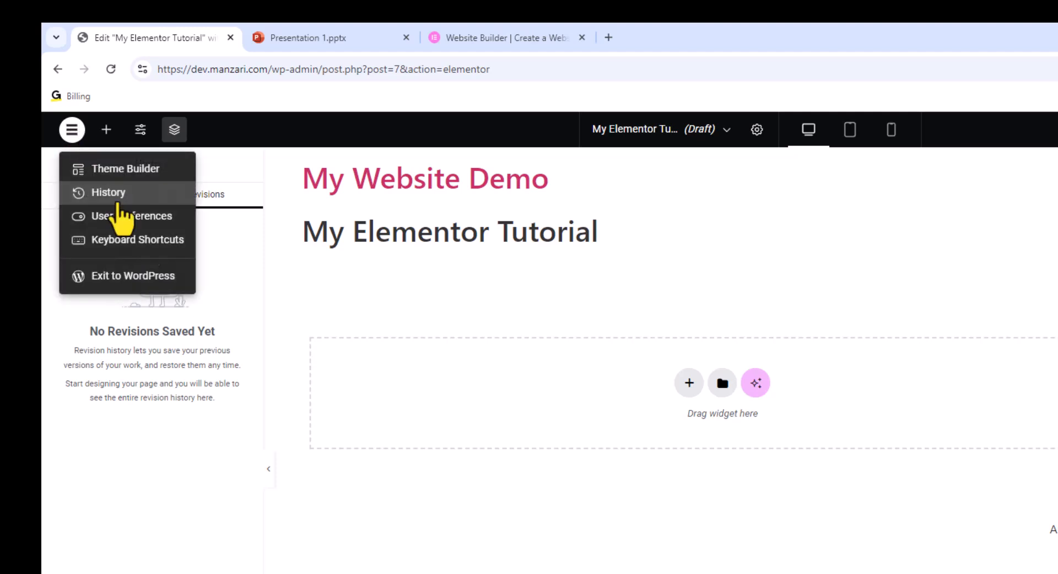
left_click(233, 284)
left_click(97, 197)
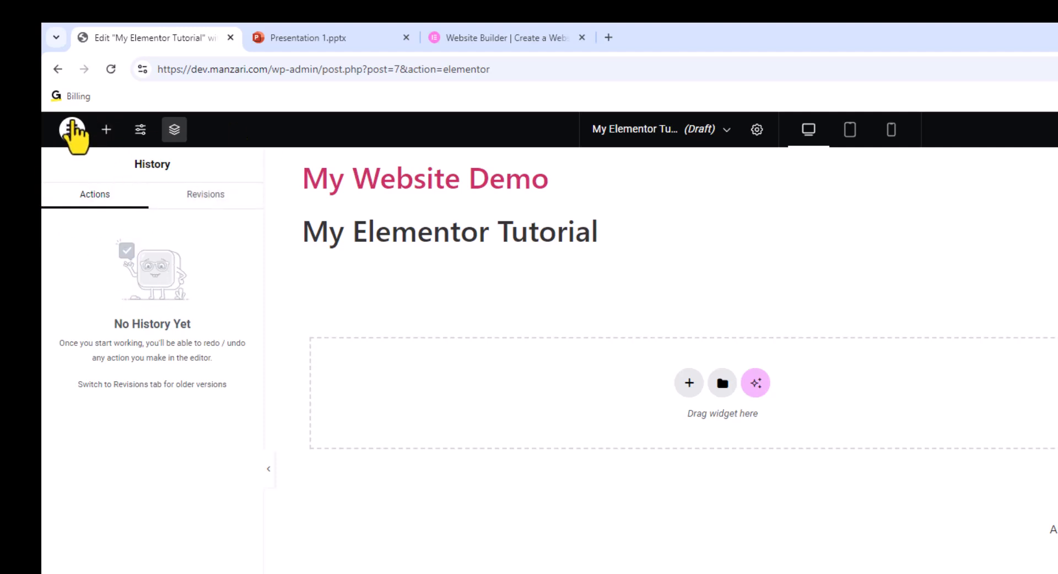
- Open the editor's User Preferences, compare the dark and light display modes, and set the display to dark mode
left_click(72, 130)
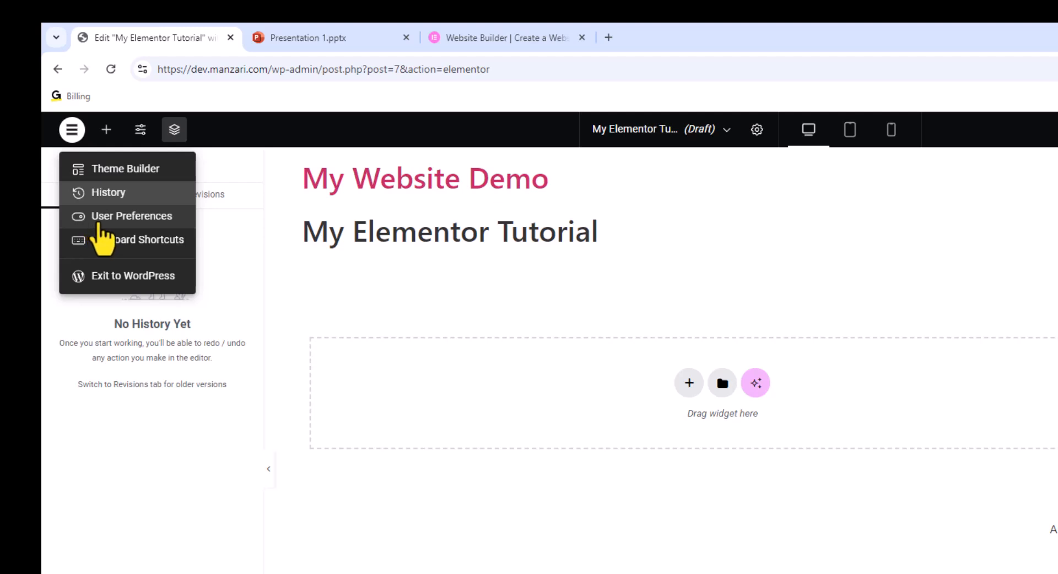
left_click(106, 219)
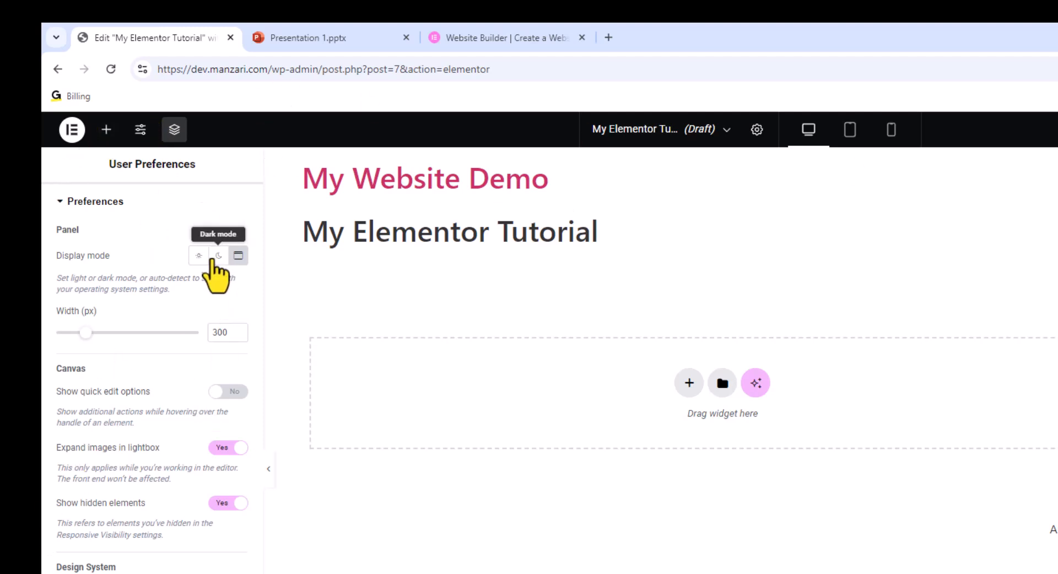
left_click(218, 256)
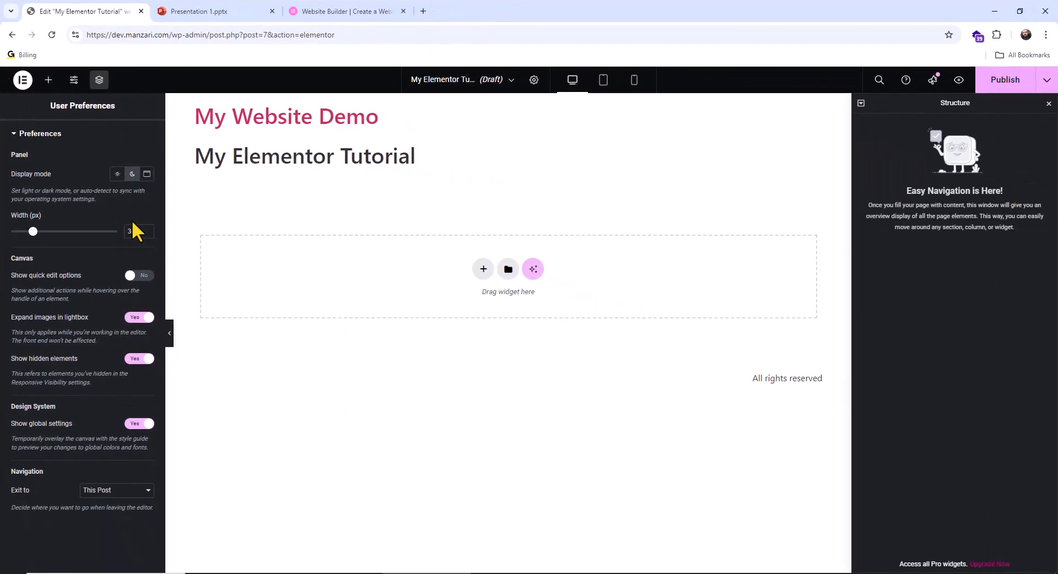
left_click(118, 174)
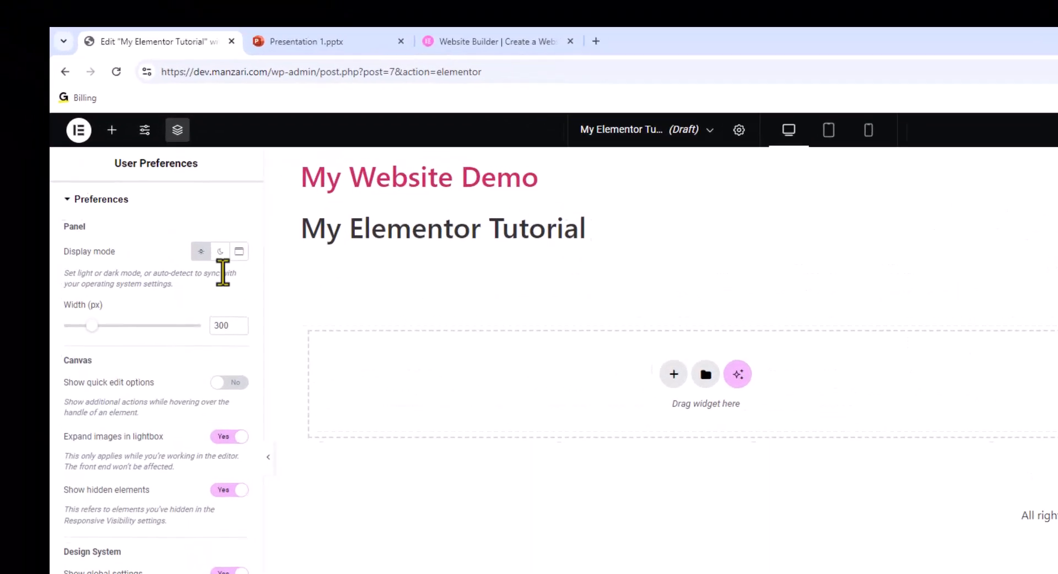
left_click(234, 264)
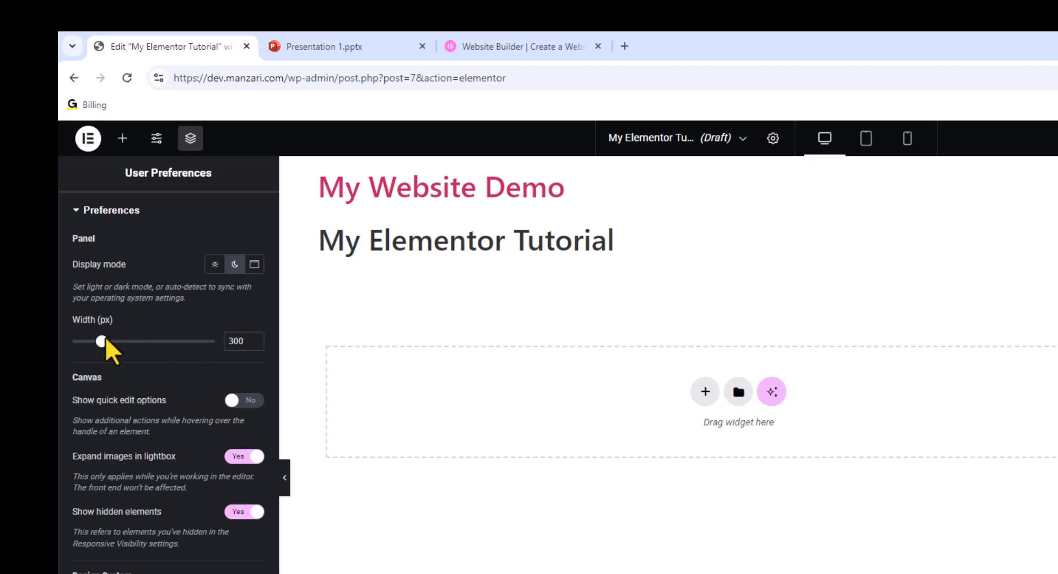
- Try editor panel widths of 680 px and 200 px, and reset the width to 300 px
left_click_drag(102, 342, 274, 347)
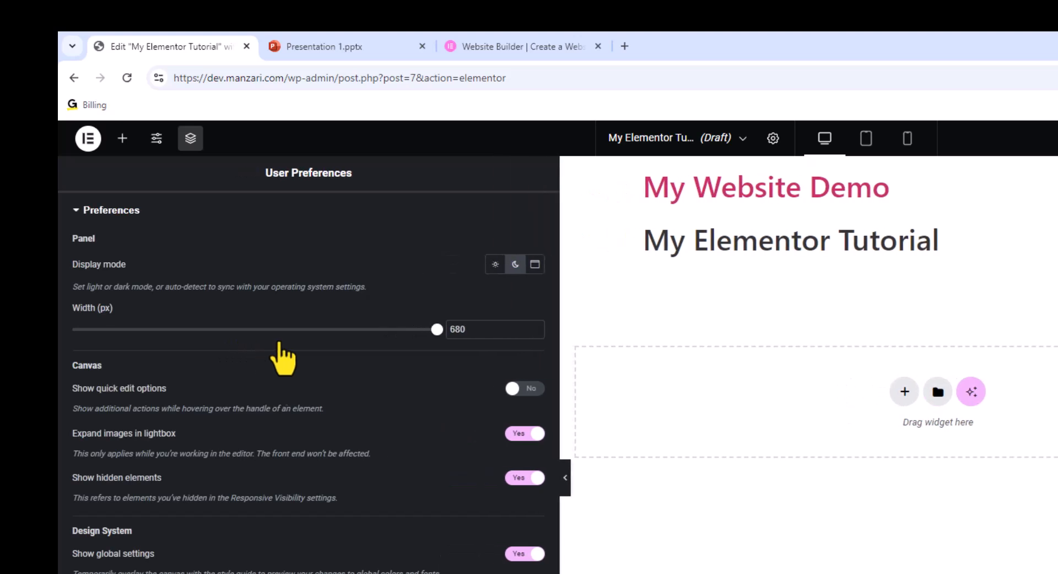
left_click_drag(471, 354, 66, 348)
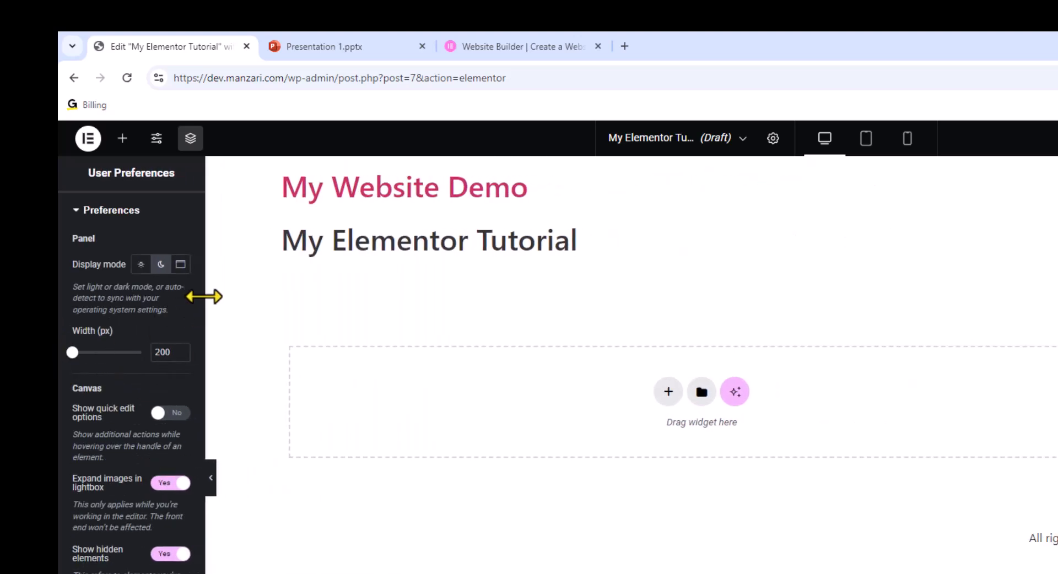
left_click_drag(203, 316, 329, 365)
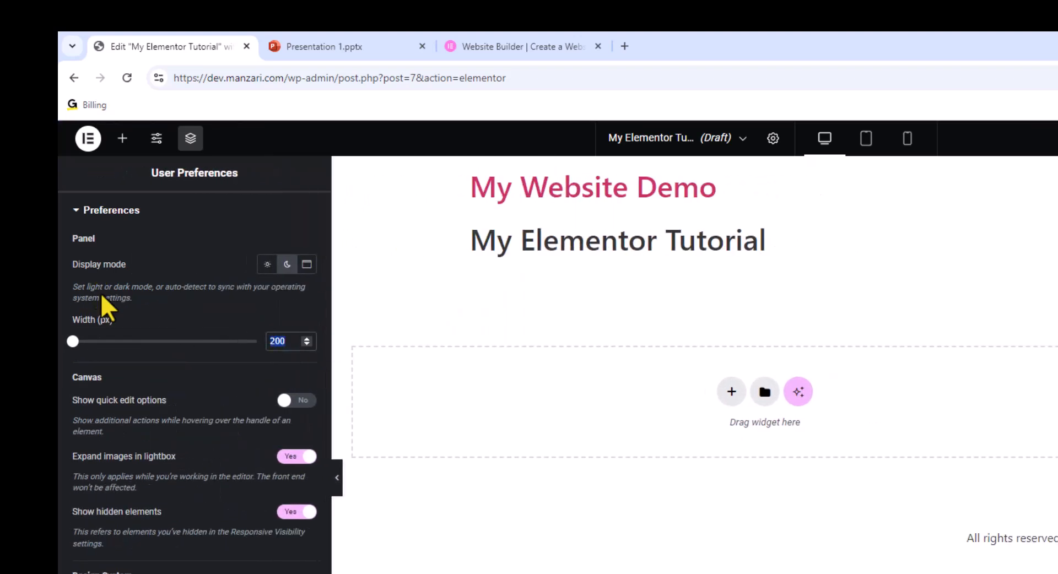
type("300")
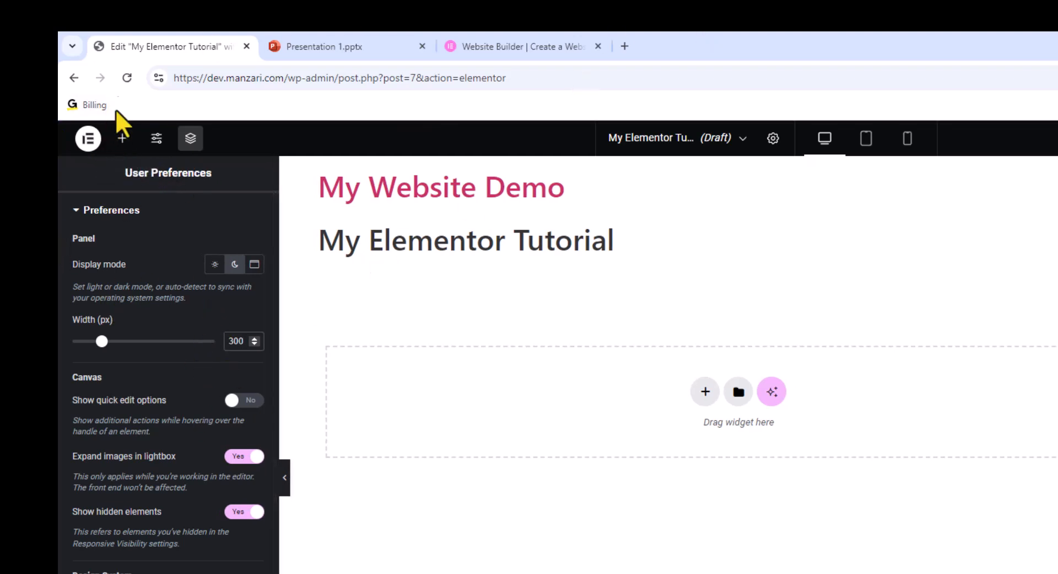
- Open the list of elements, examine the Layout, Basic and Pro widgets, and collapse the Pro category
left_click(123, 139)
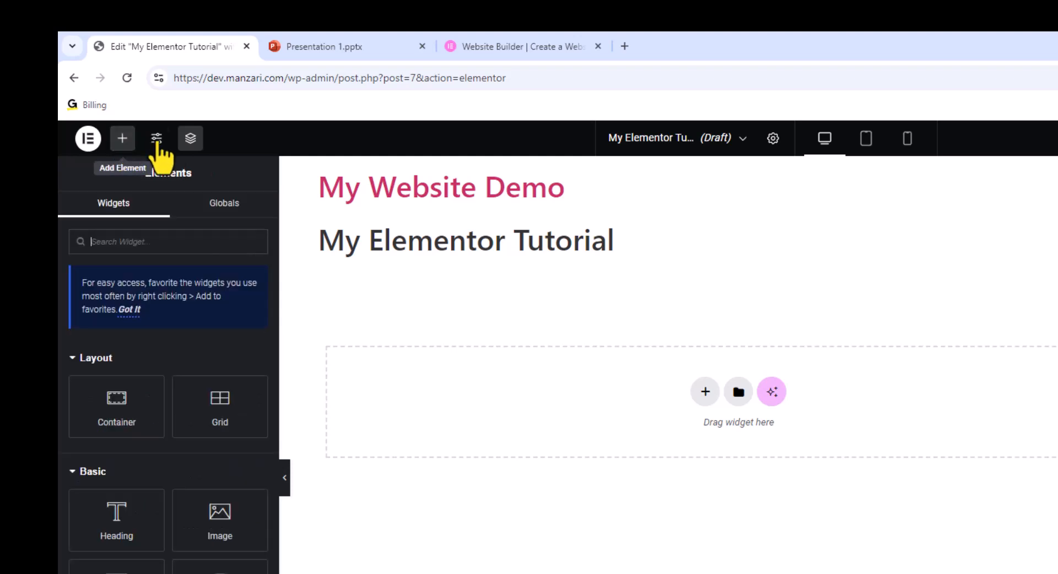
left_click_drag(148, 167, 201, 176)
left_click(203, 177)
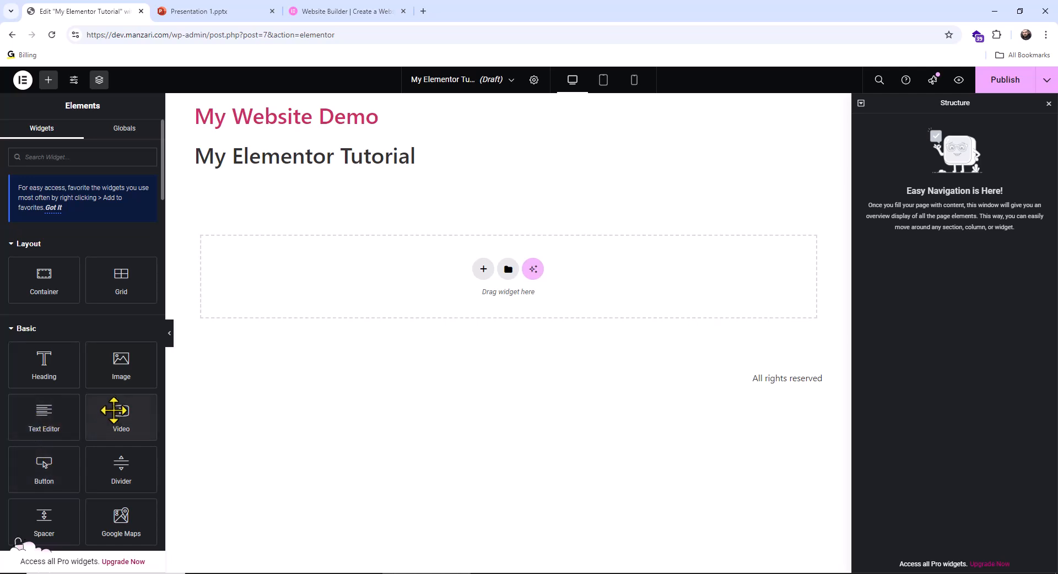
scroll(119, 385, "down", 1)
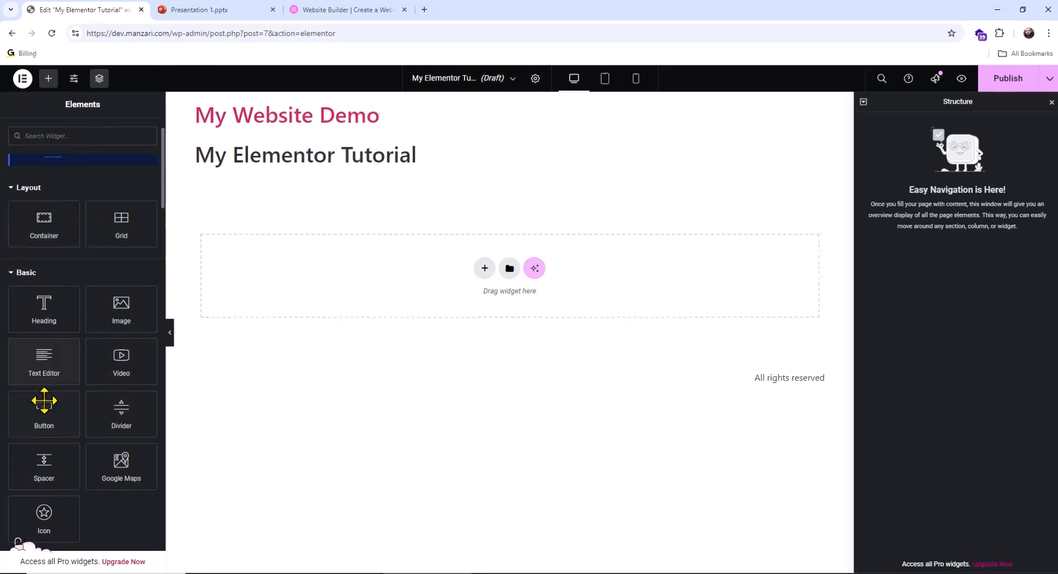
scroll(58, 370, "down", 1)
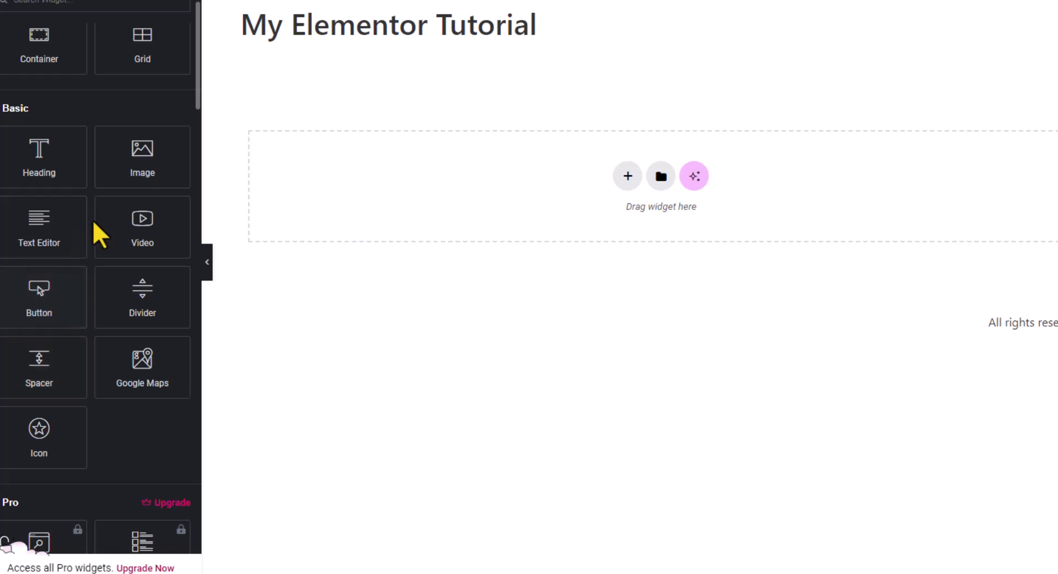
scroll(95, 229, "down", 5)
scroll(82, 237, "down", 1)
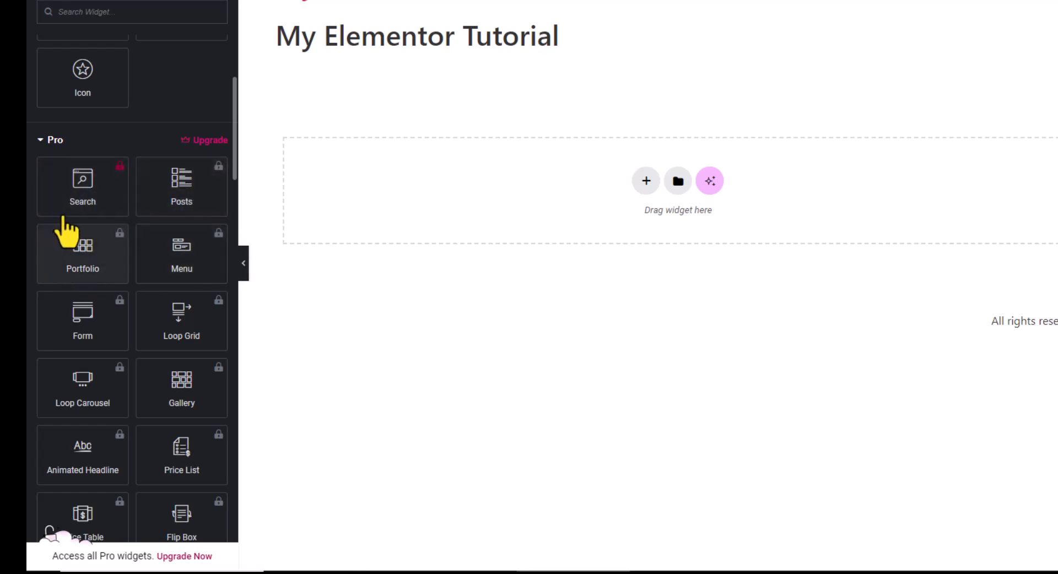
left_click(50, 143)
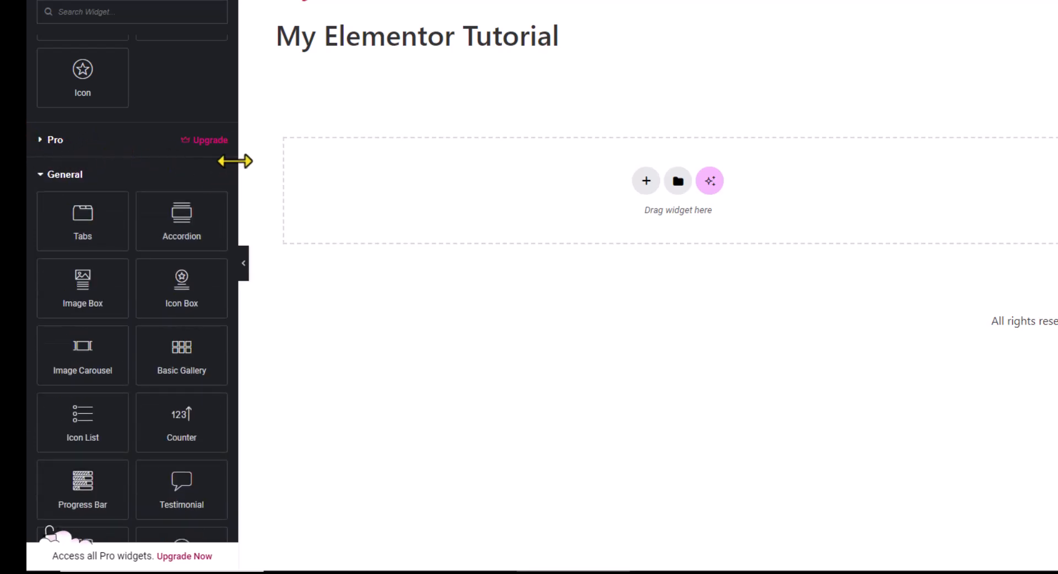
- Examine the General widgets in the elements list, from Tabs and Accordion through to Rating and Text Path
left_click_drag(233, 163, 231, 194)
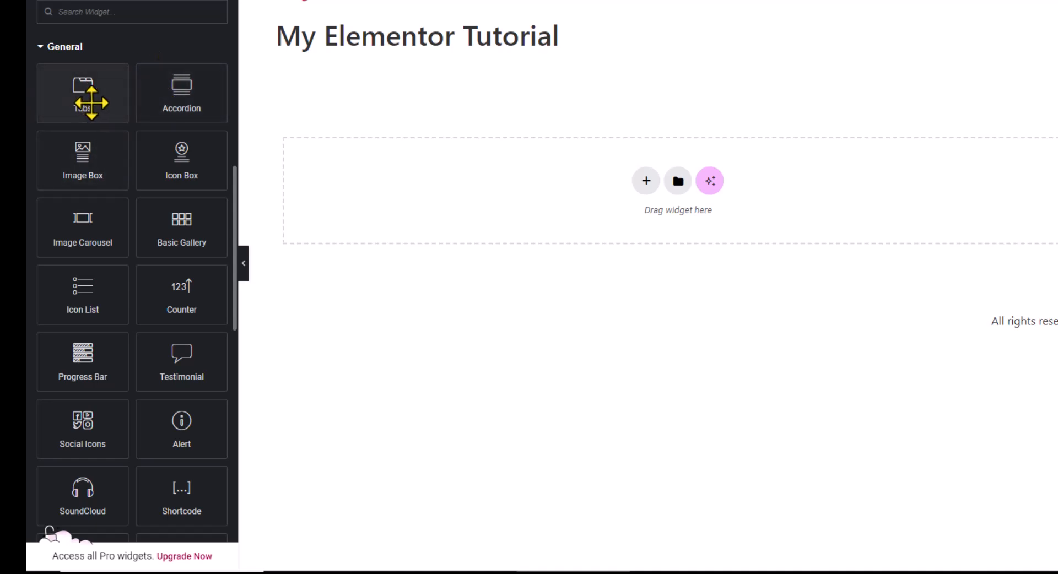
left_click_drag(82, 91, 38, 118)
mouse_move(170, 88)
left_mouse_down()
mouse_move(524, 236)
mouse_move(166, 85)
left_mouse_up()
left_click_drag(76, 147, 87, 166)
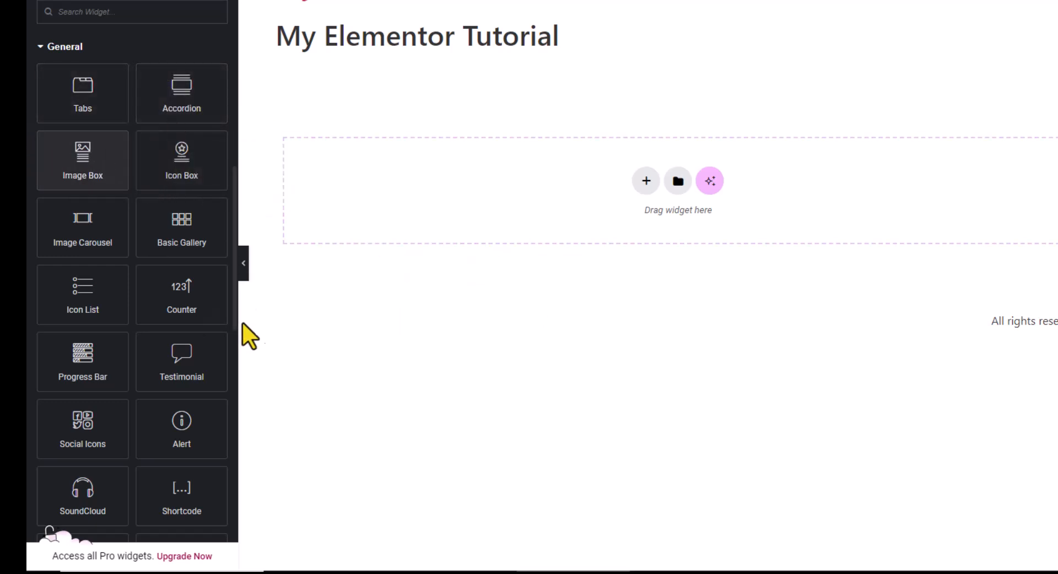
scroll(231, 215, "down", 4)
scroll(224, 269, "down", 1)
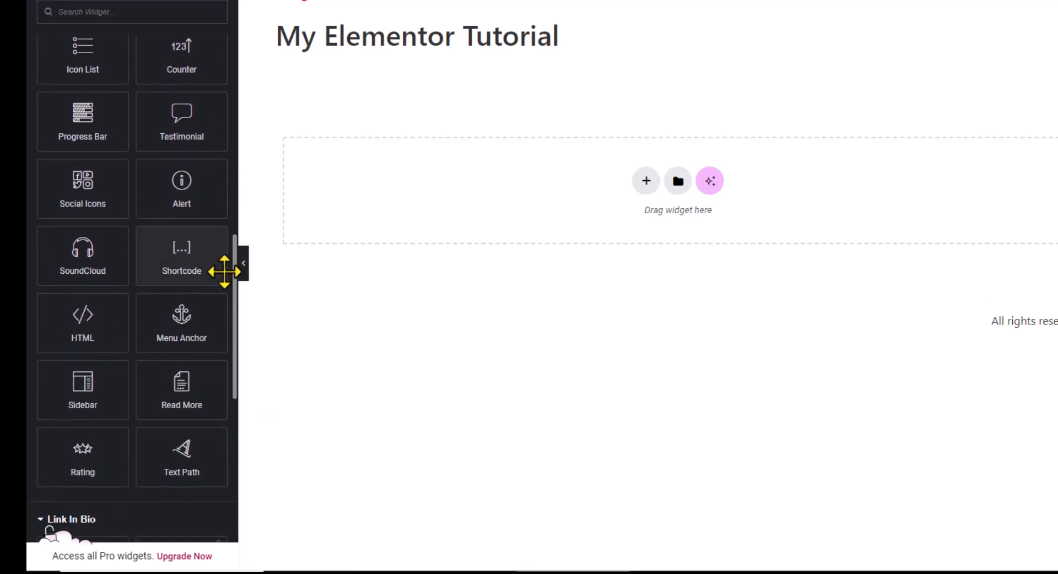
left_click_drag(234, 253, 244, 226)
left_click_drag(243, 170, 235, 2)
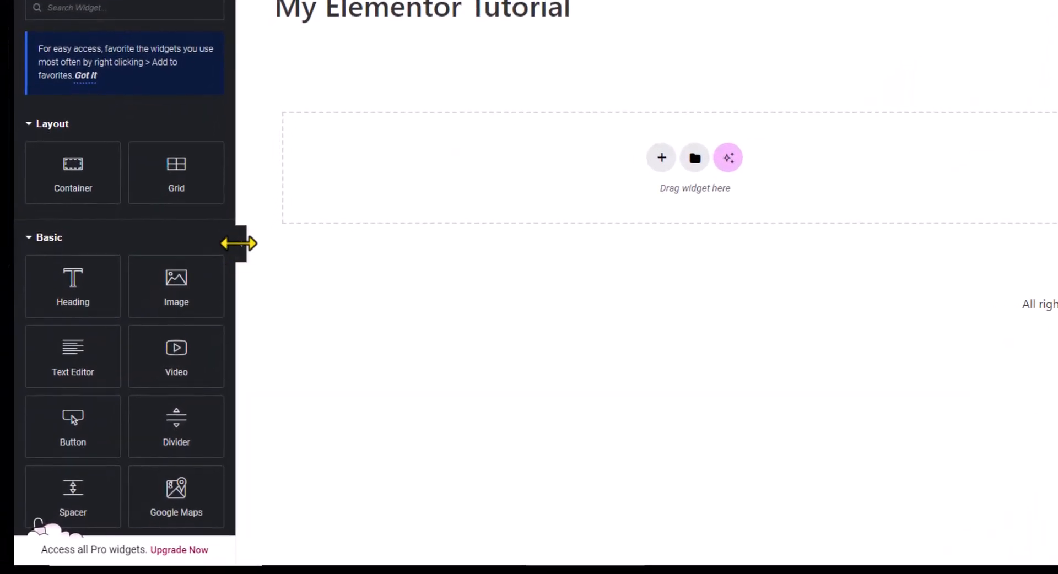
- Hide and restore the elements panel, and open the Site Settings to examine the options before closing them
left_click(240, 242)
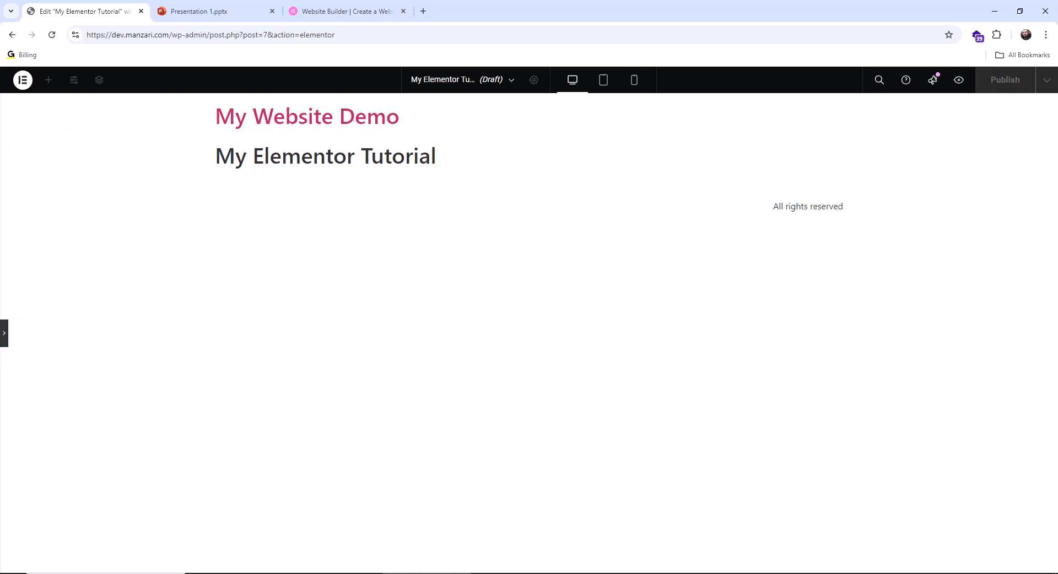
left_click(4, 333)
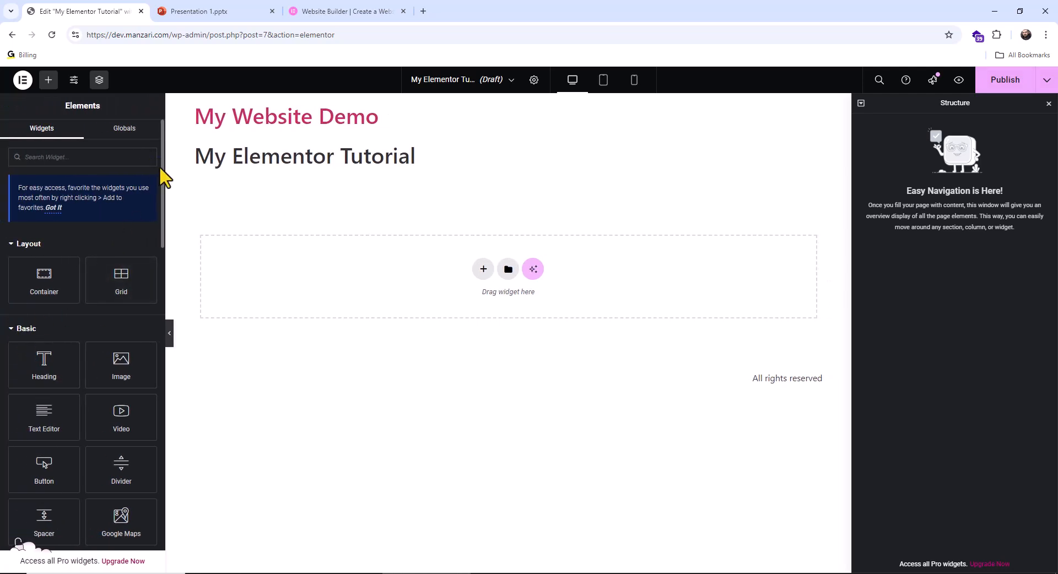
left_click(81, 89)
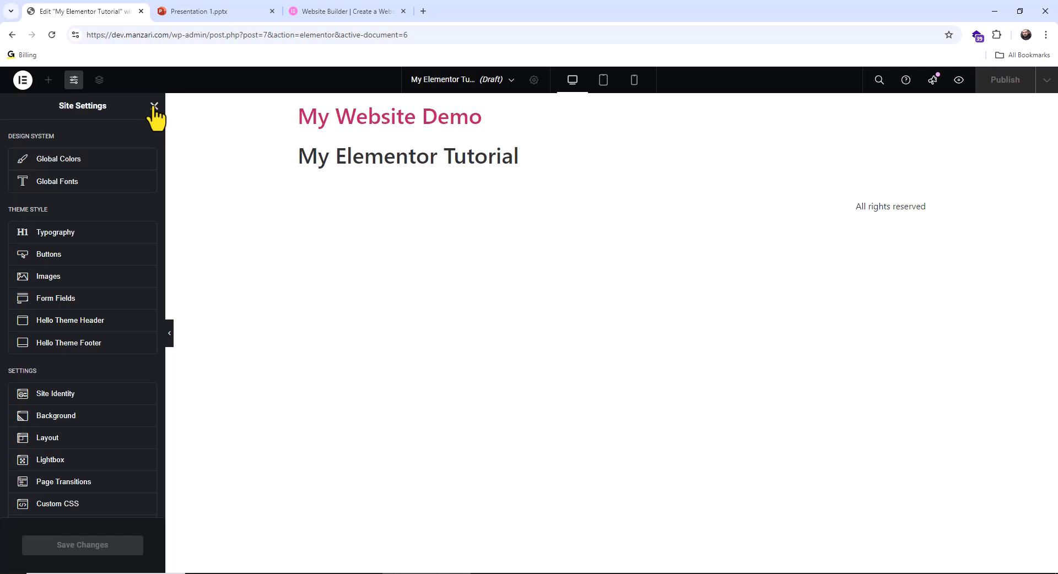
left_click(154, 105)
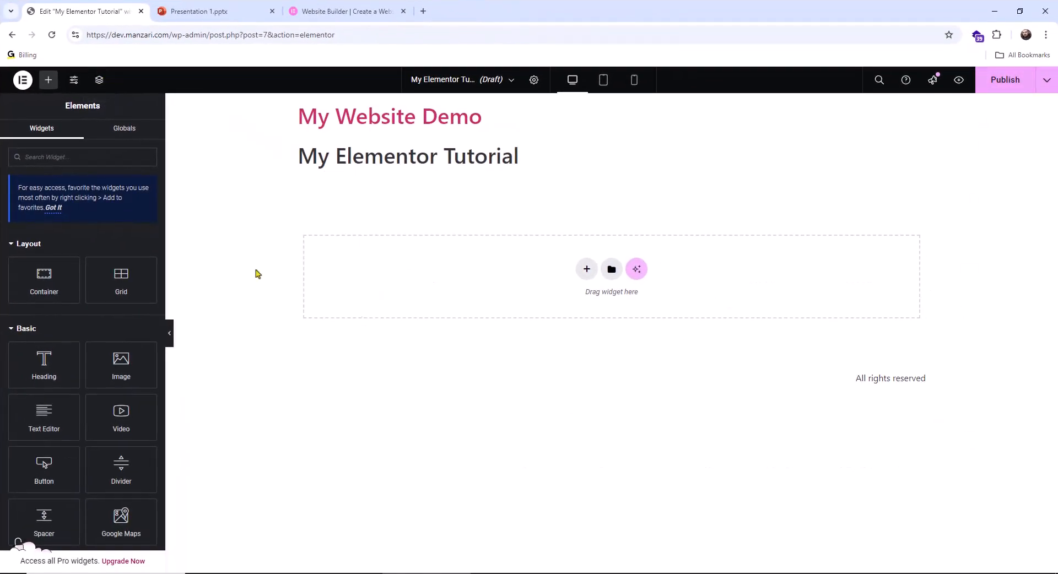
- View the page Structure and close it, and check the list of recent pages for the current document
left_click(99, 80)
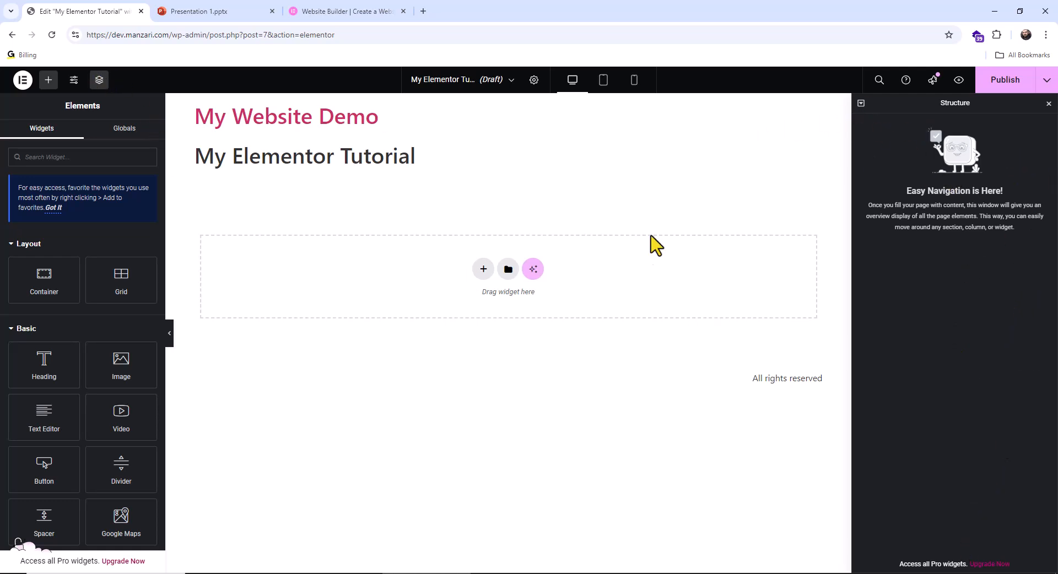
left_click(100, 82)
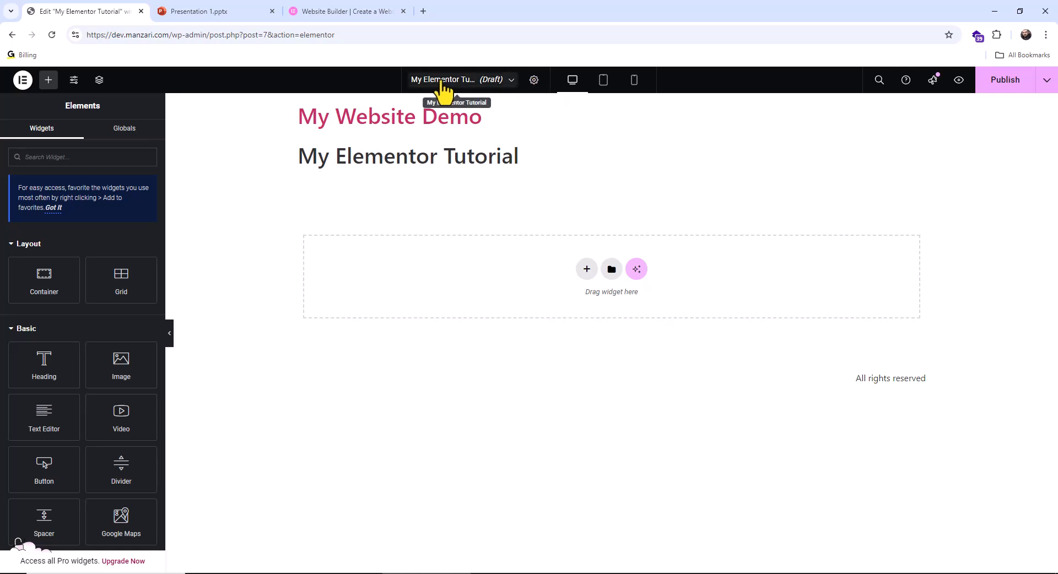
left_click(511, 79)
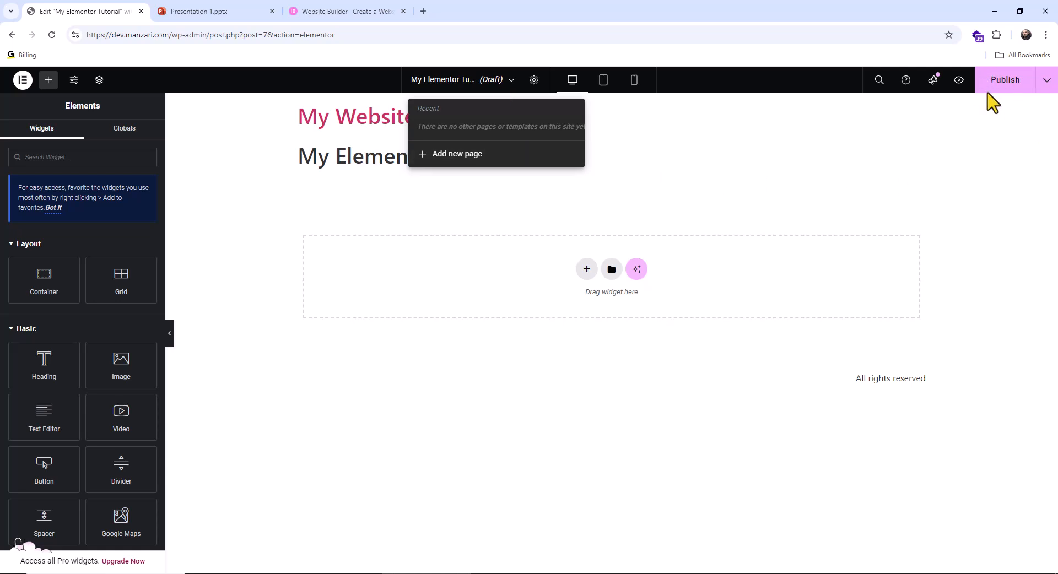
left_click(854, 138)
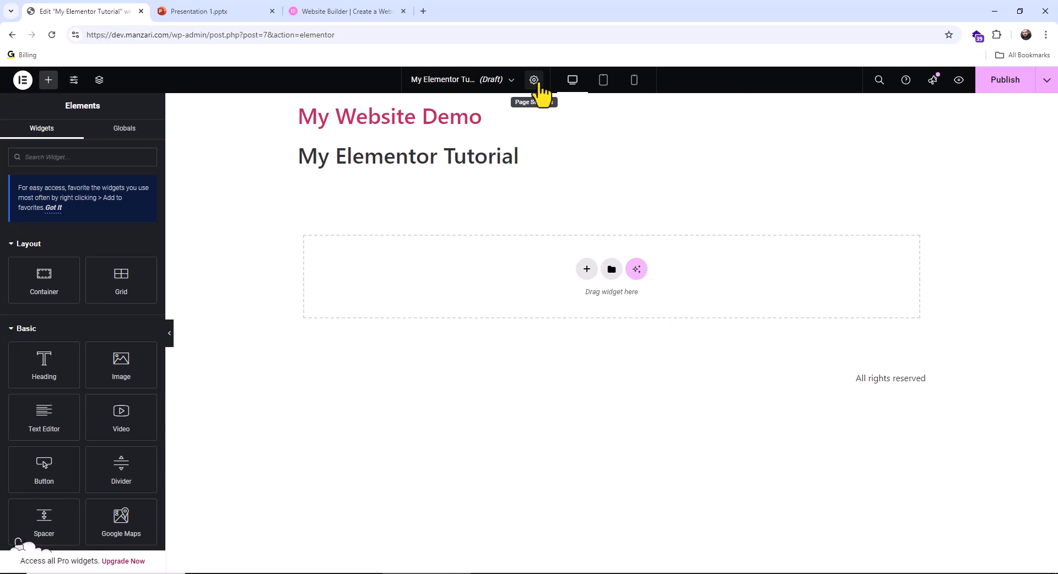
- Open the page settings, try "fgsdfgtsd" as the page title, and set it back to "My Elementor Tutorial"
left_click(534, 80)
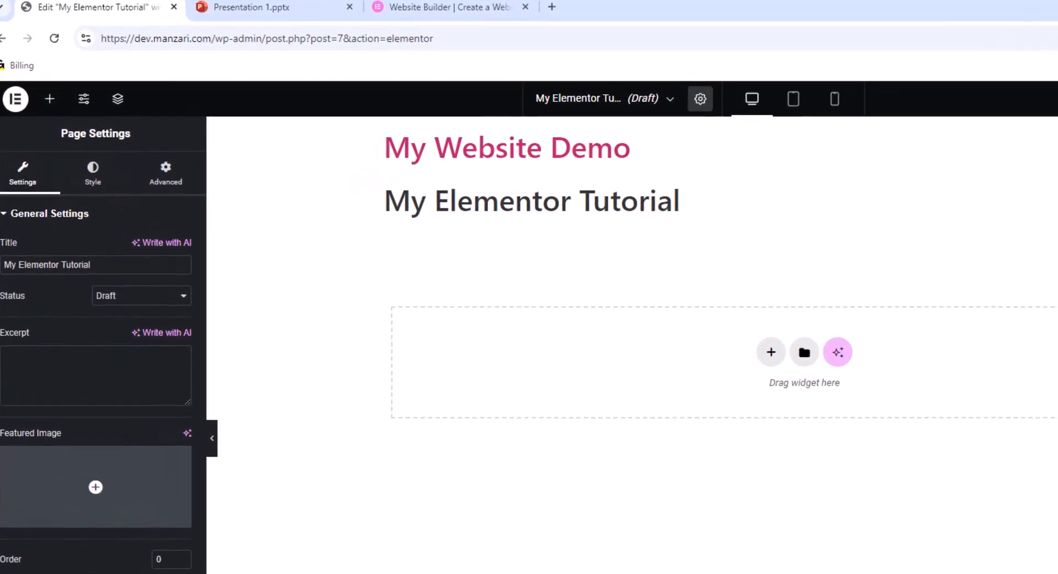
left_click_drag(81, 265, 2, 265)
type("fgsdfgtsd")
double_click(140, 266)
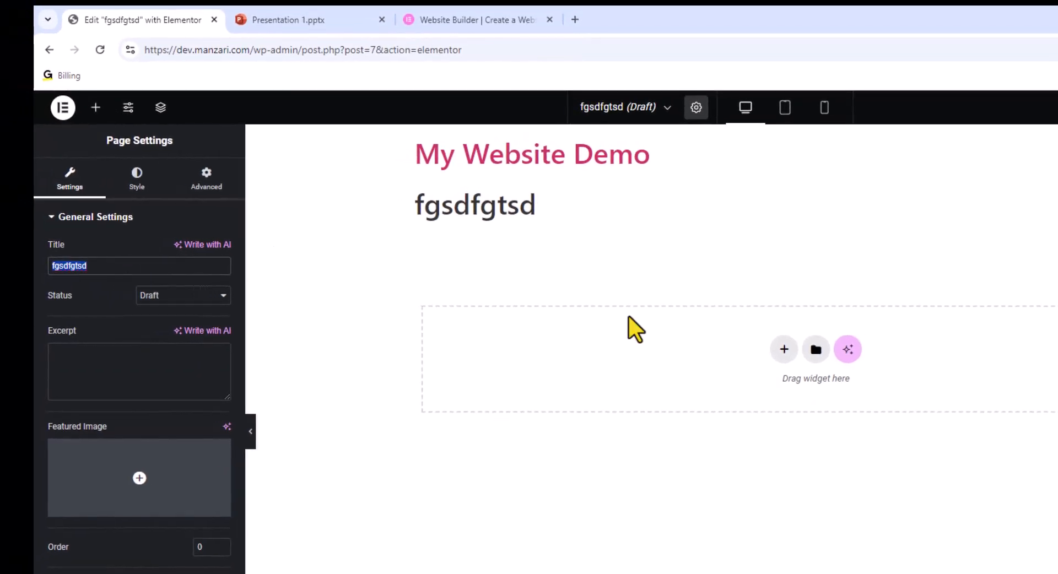
type("My Elementor TUtorial")
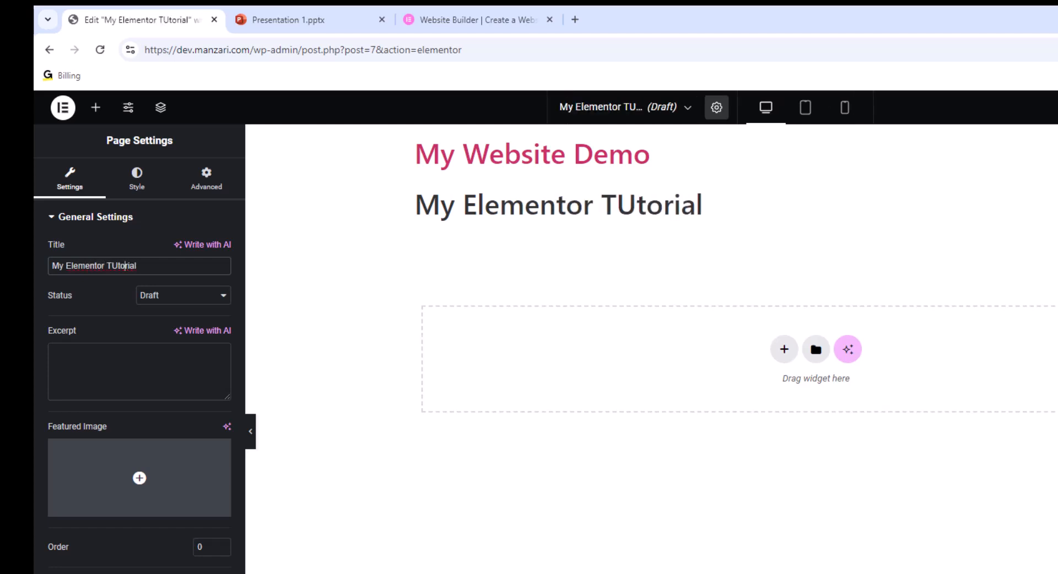
key("BackSpace")
type("u")
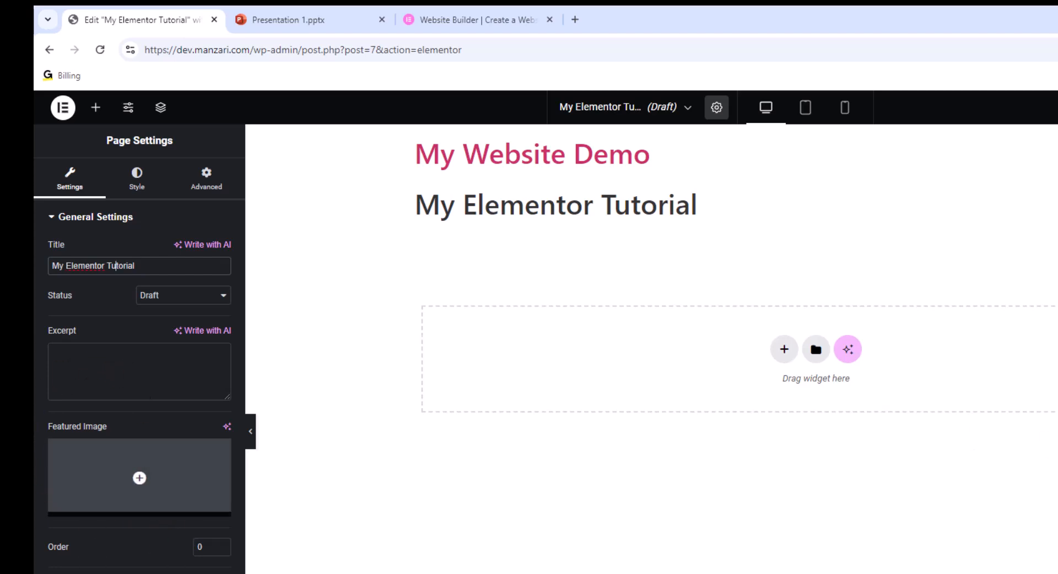
- Toggle the page's Hide Title option to compare both states, and leave it set to Yes
left_click(194, 533)
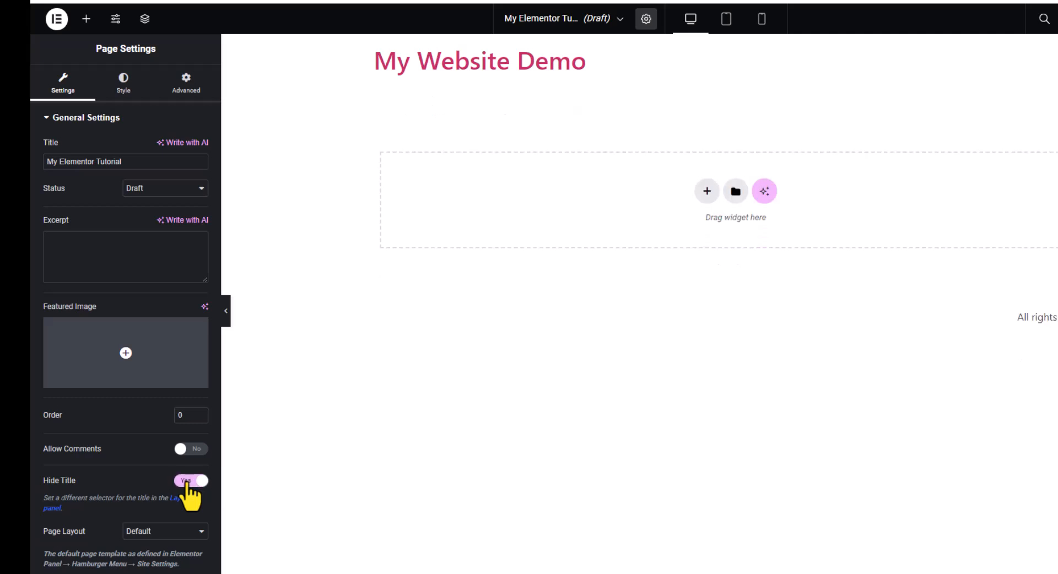
left_click(190, 481)
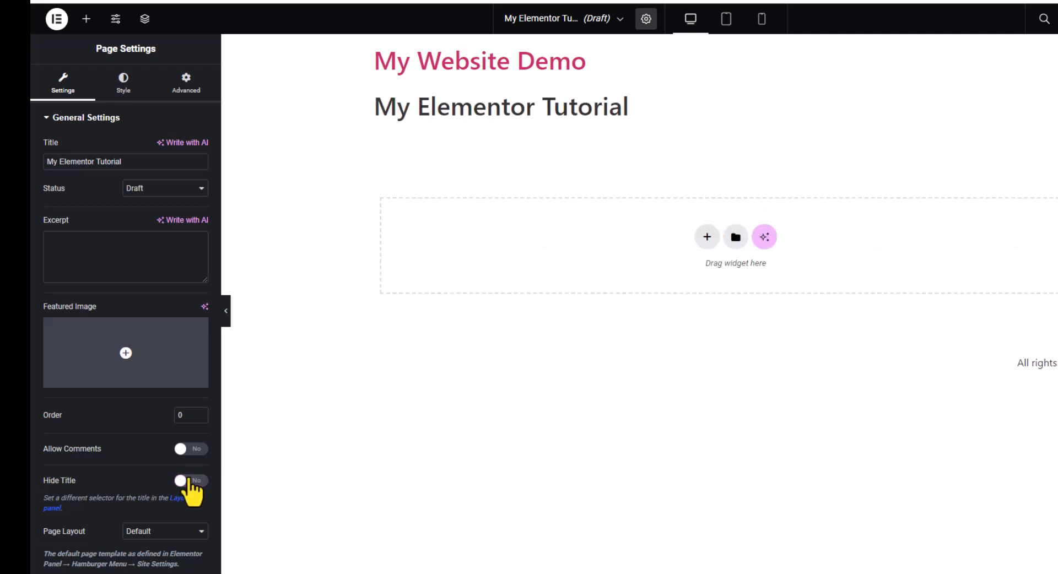
left_click(190, 481)
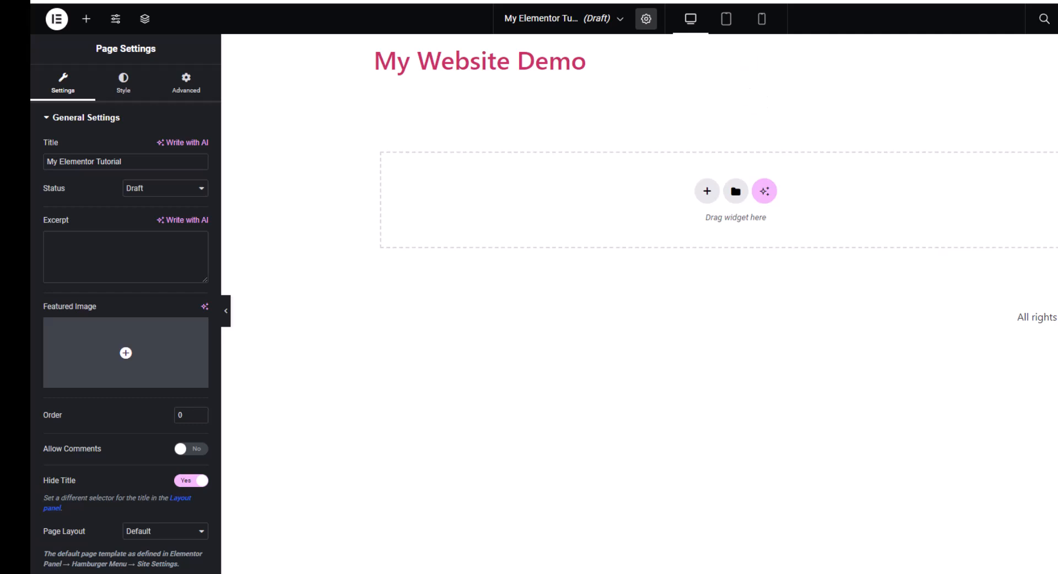
- Try the Elementor Canvas page layout, and set the page layout back to Default
left_click(175, 532)
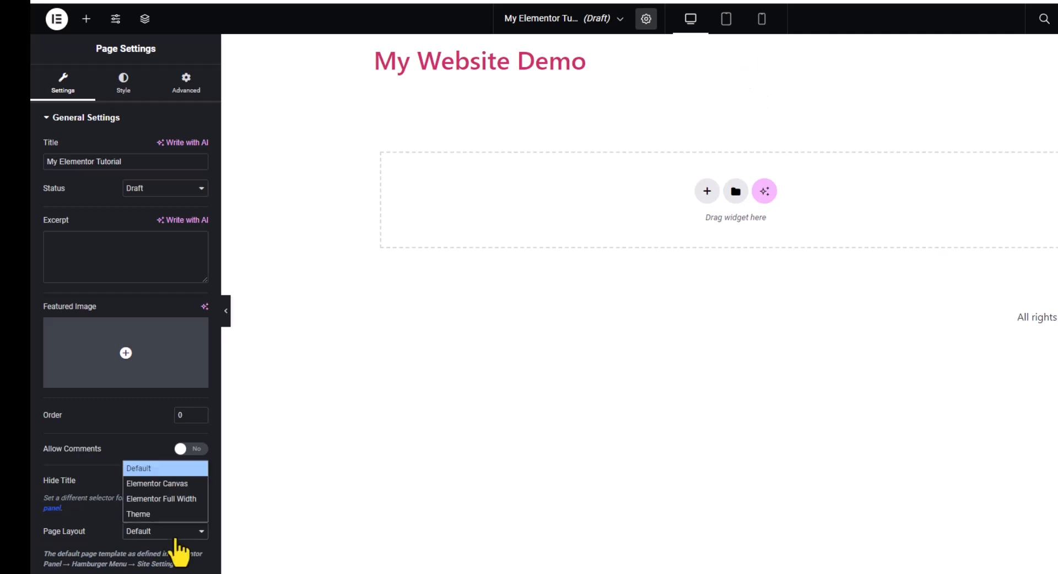
left_click(158, 485)
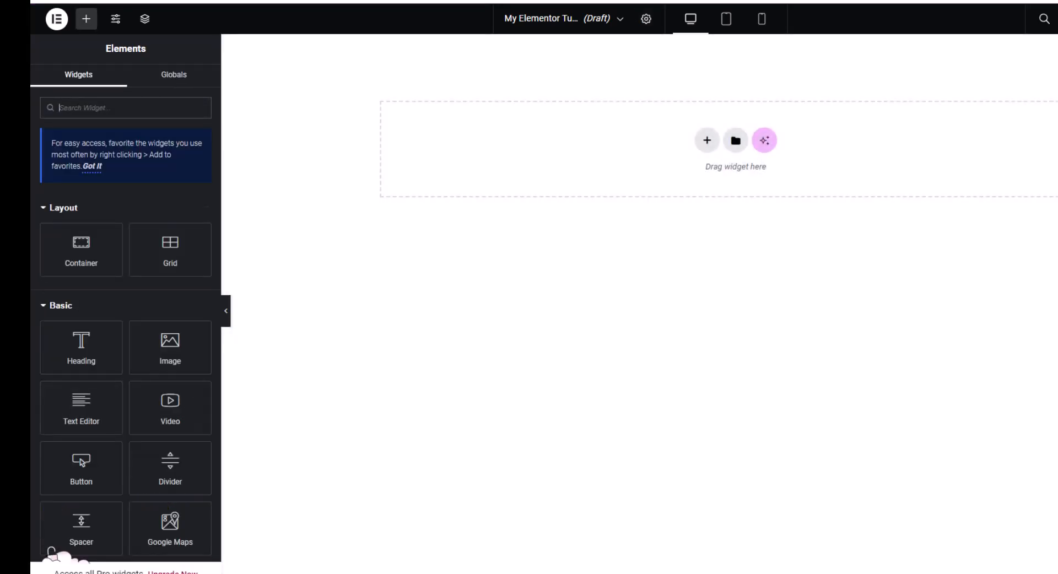
left_click(645, 19)
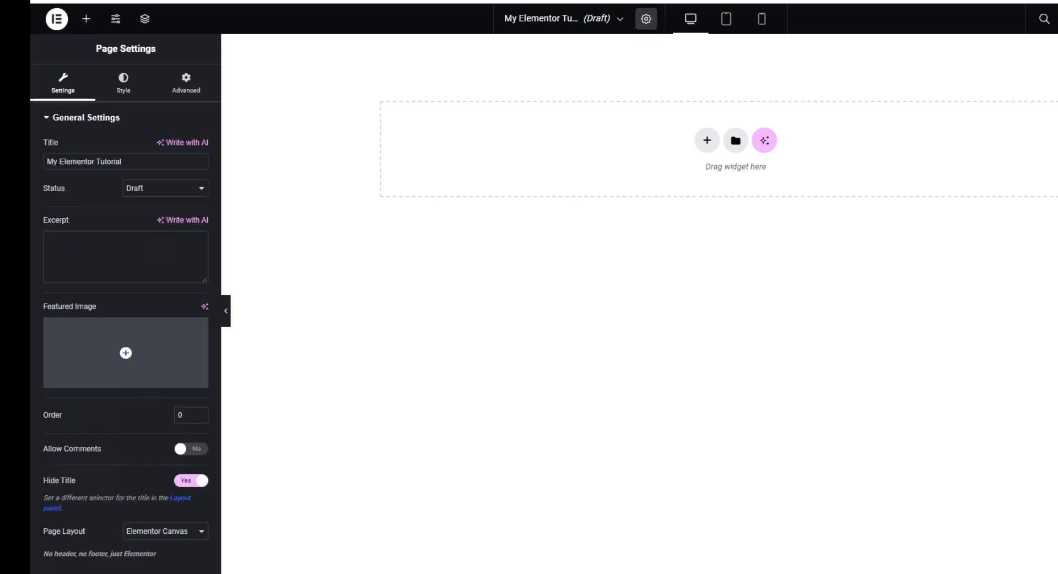
left_click(182, 533)
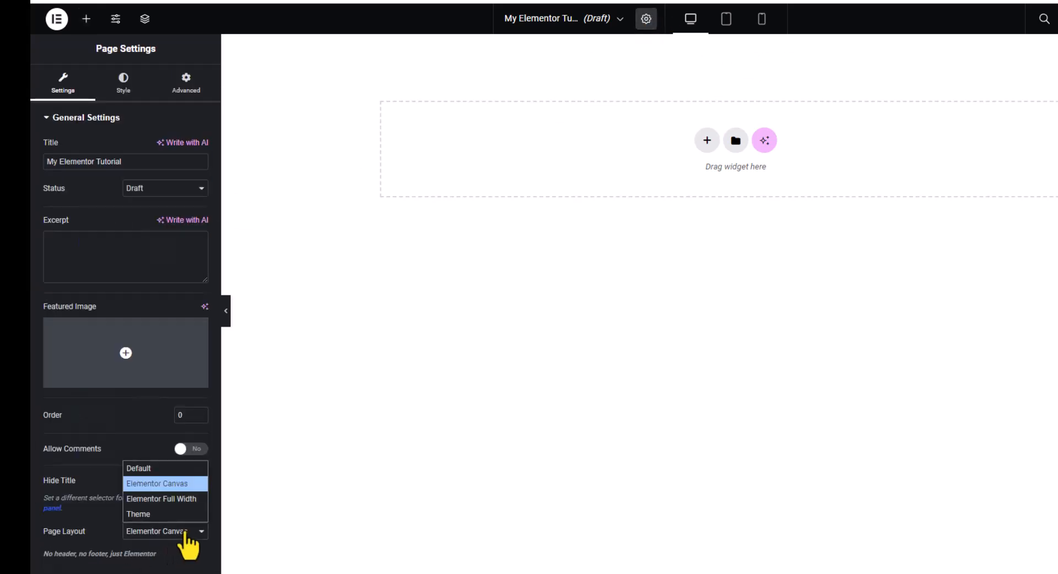
left_click(165, 470)
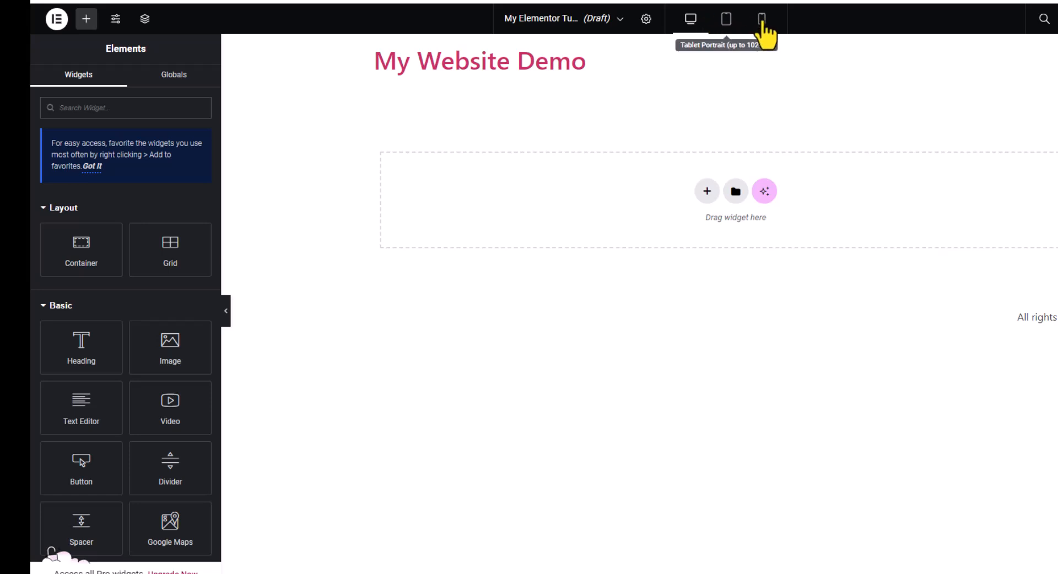
- Preview the page in tablet and mobile portrait views, and return to the desktop view
left_click(726, 20)
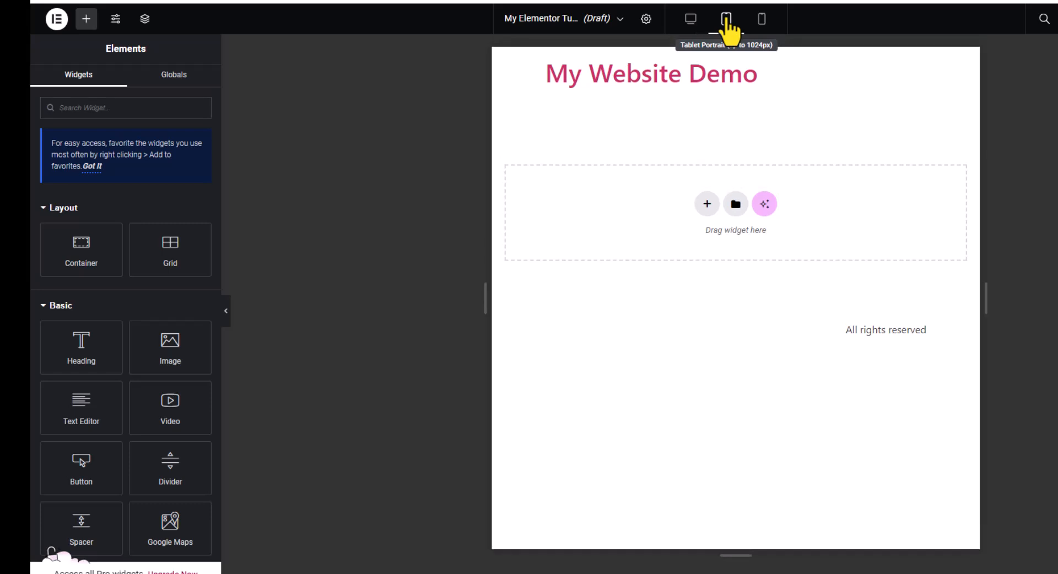
left_click(761, 20)
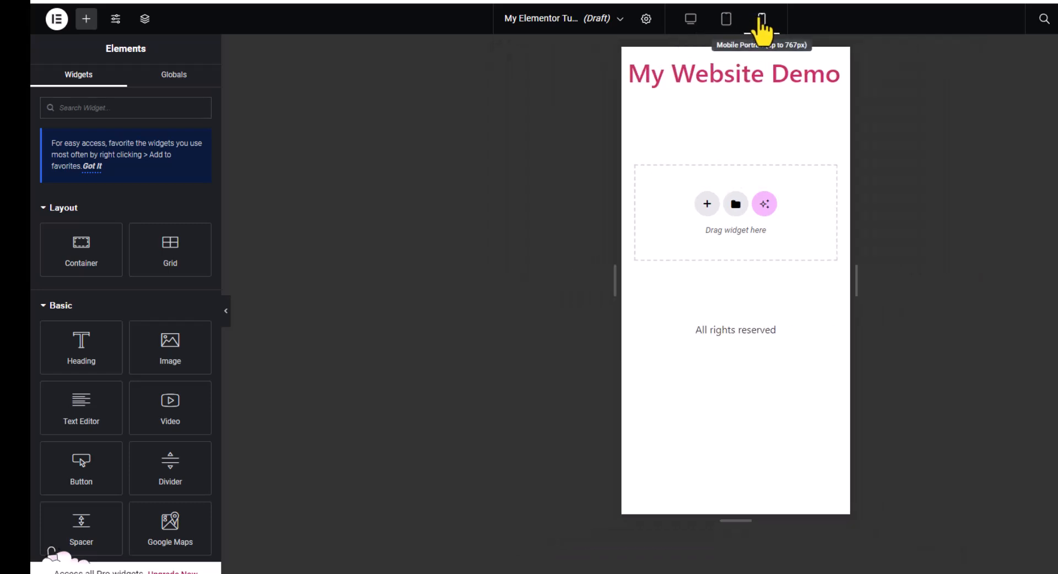
left_click(726, 20)
left_click(690, 20)
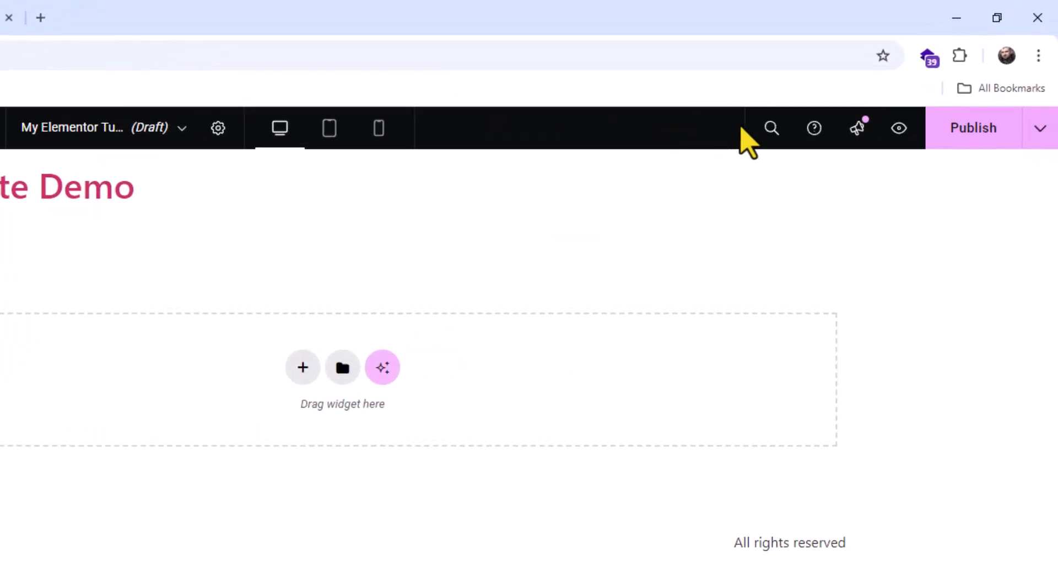
- Search the Elementor Finder for "templates" and "dashboard", and close the Finder
left_click(771, 130)
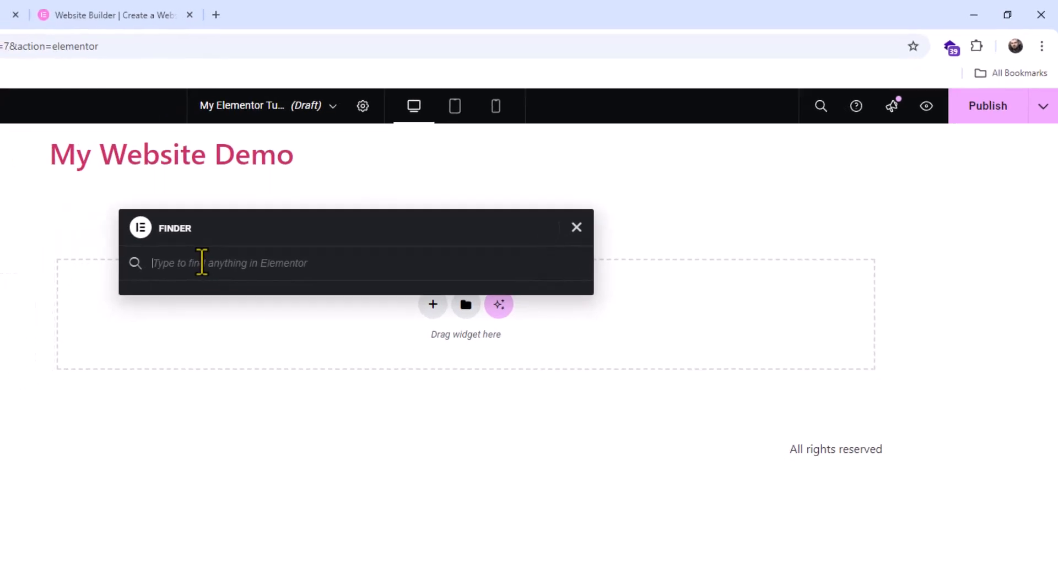
type("templates")
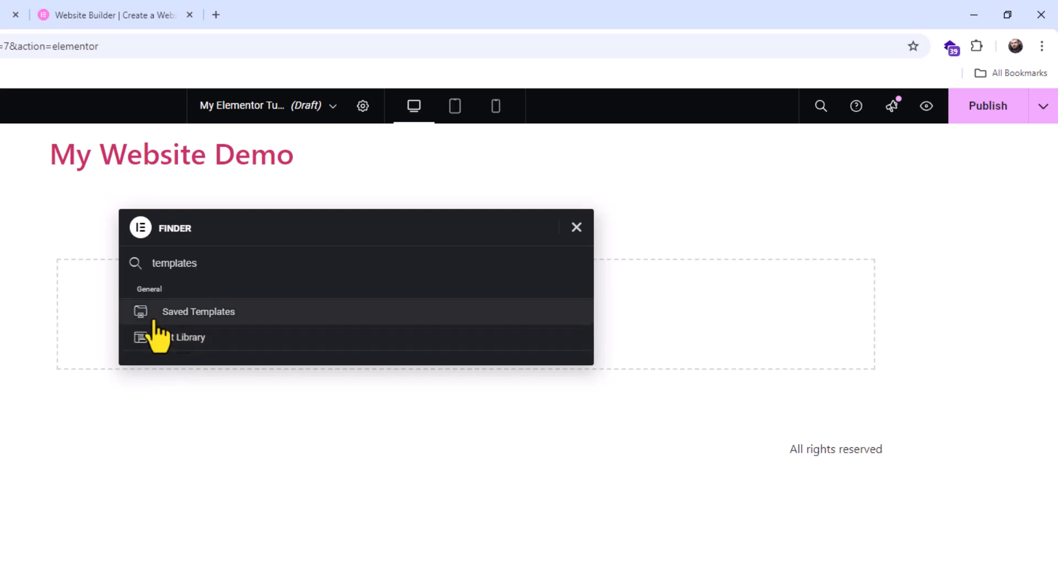
left_click_drag(197, 264, 174, 264)
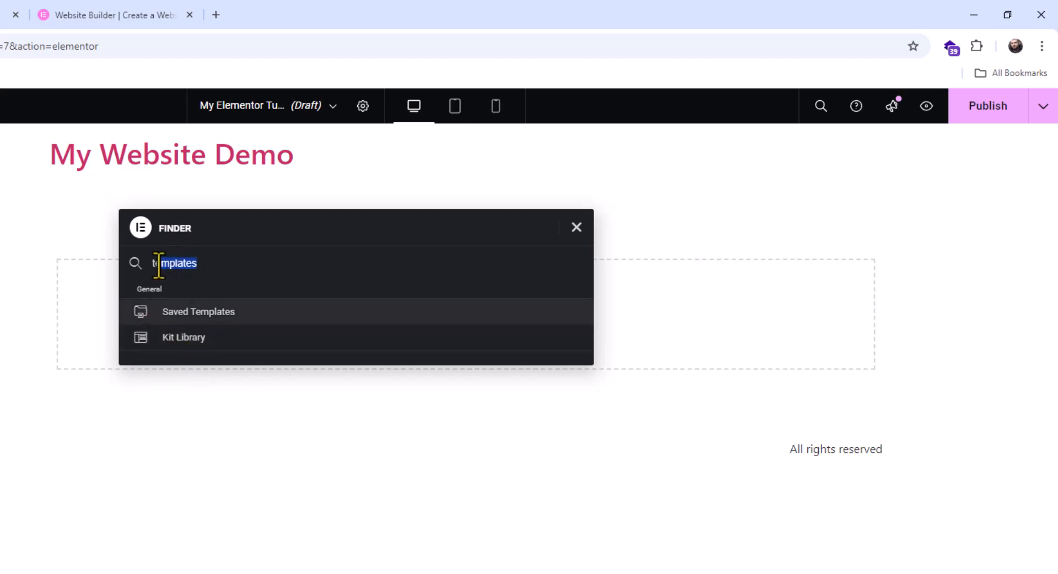
type("w")
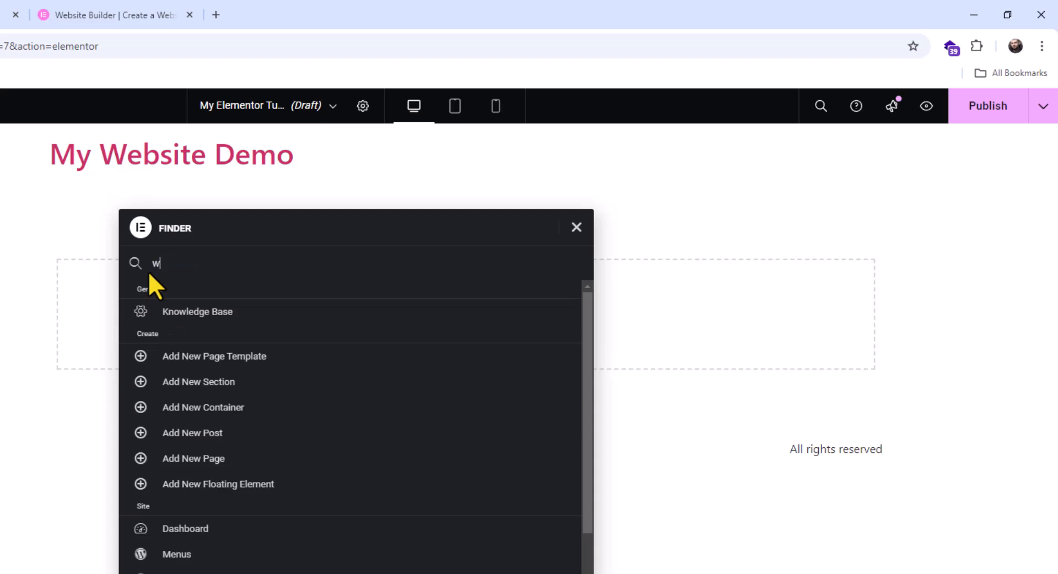
key("BackSpace")
type("dashboard")
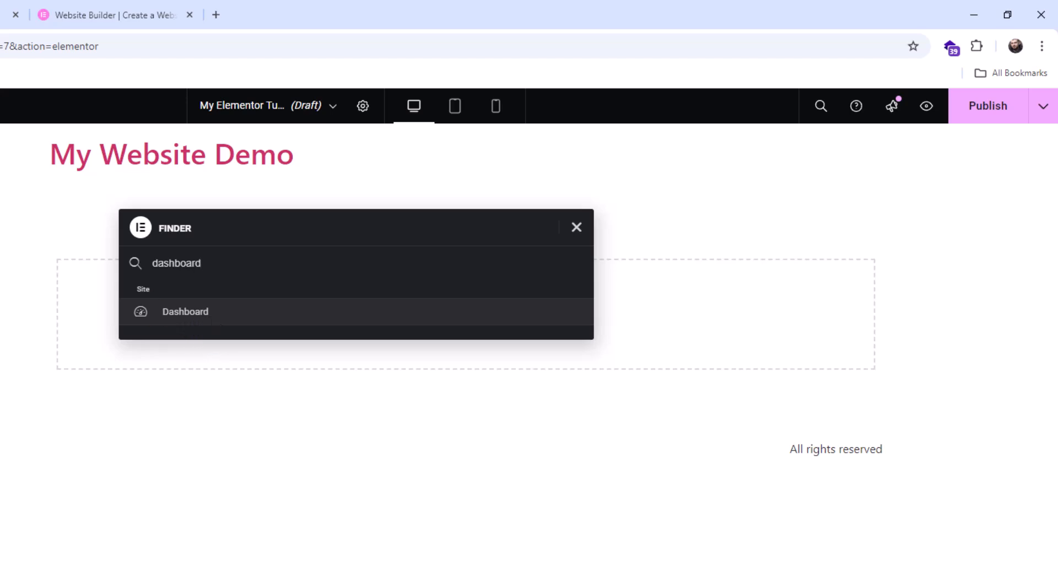
key("Escape")
- Check the editor's main menu options, close them, and open the Elementor Help Center
left_click(3, 114)
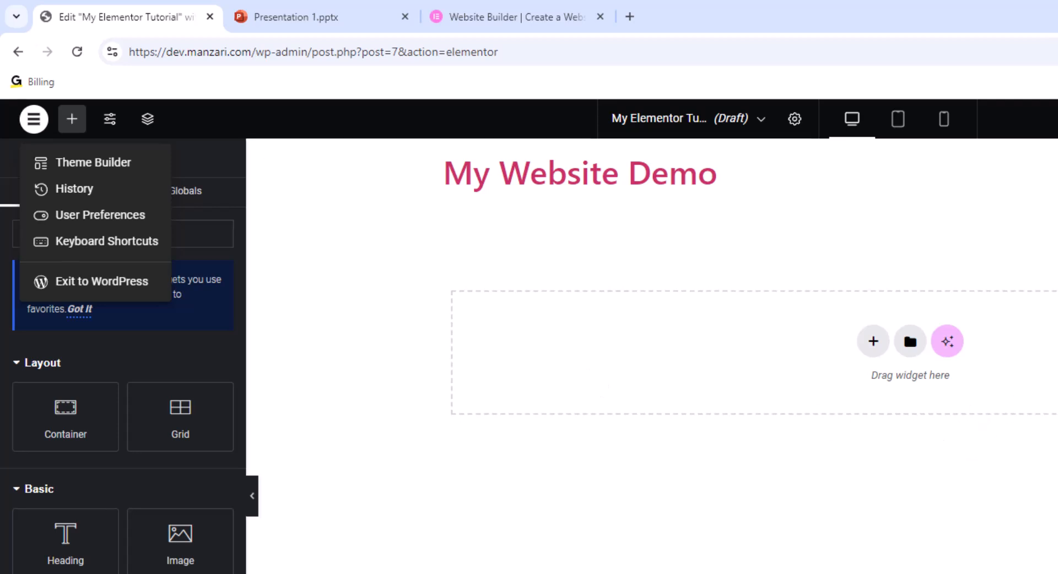
key("Escape")
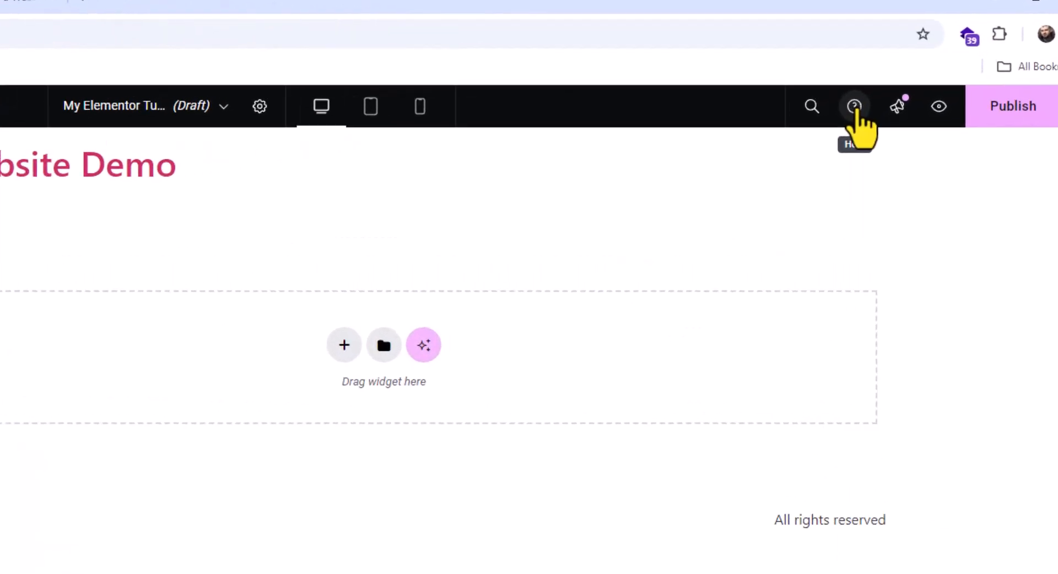
left_click(854, 106)
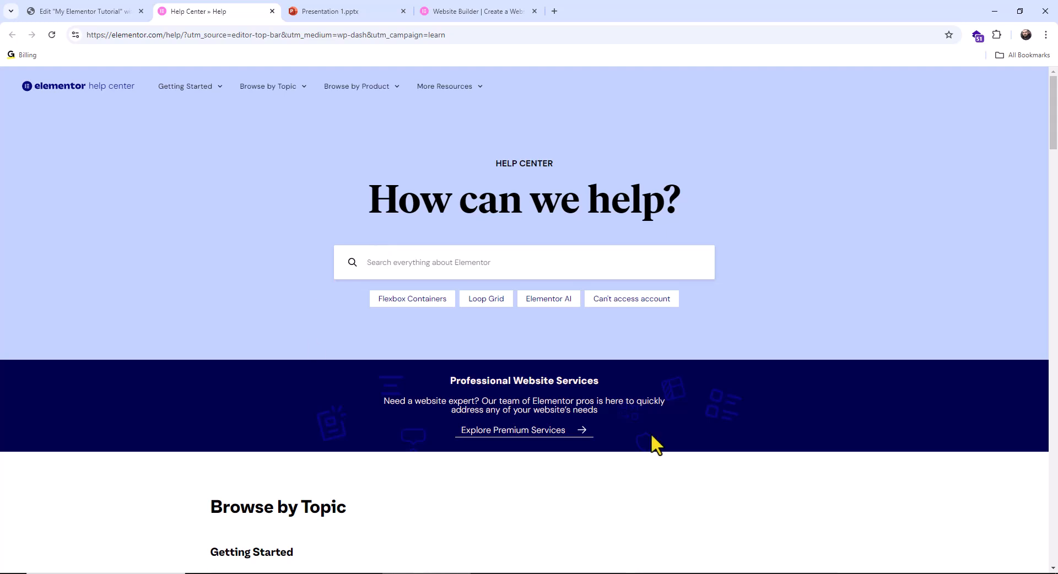
- Return to the page editor, and look at the What's New announcements and the draft page preview, closing both
left_click(399, 281)
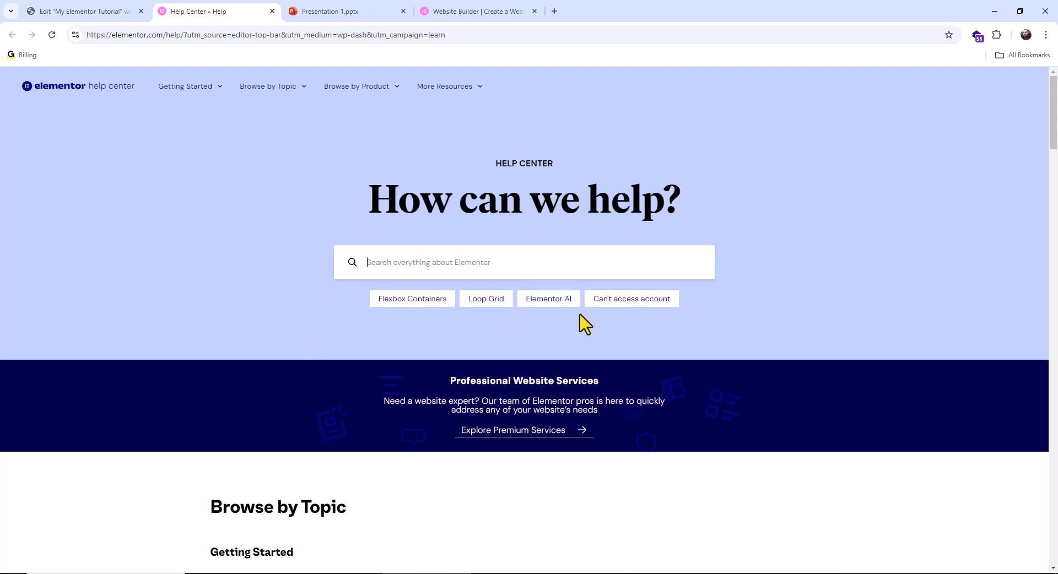
left_click(101, 13)
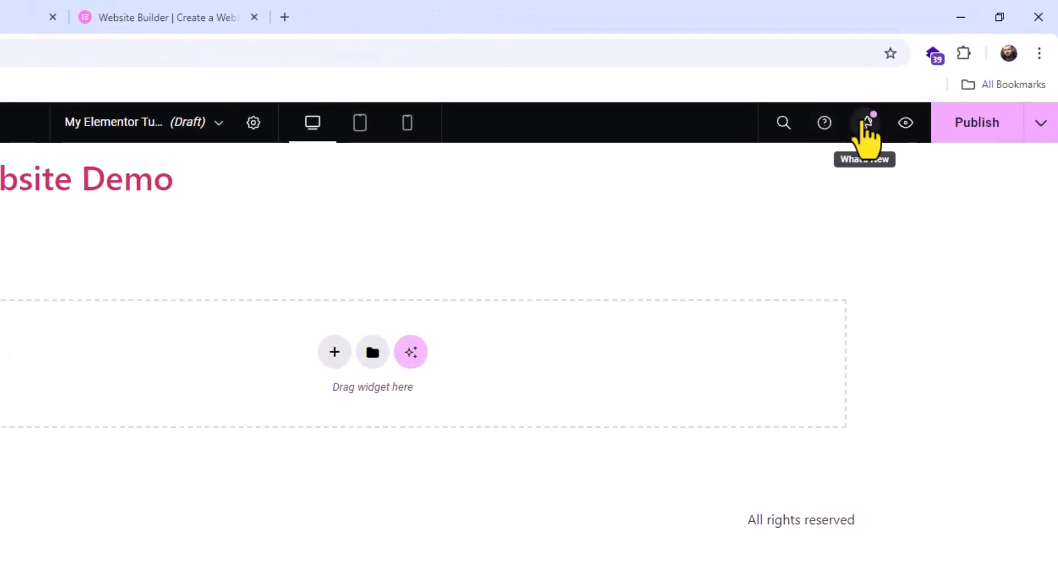
left_click(865, 123)
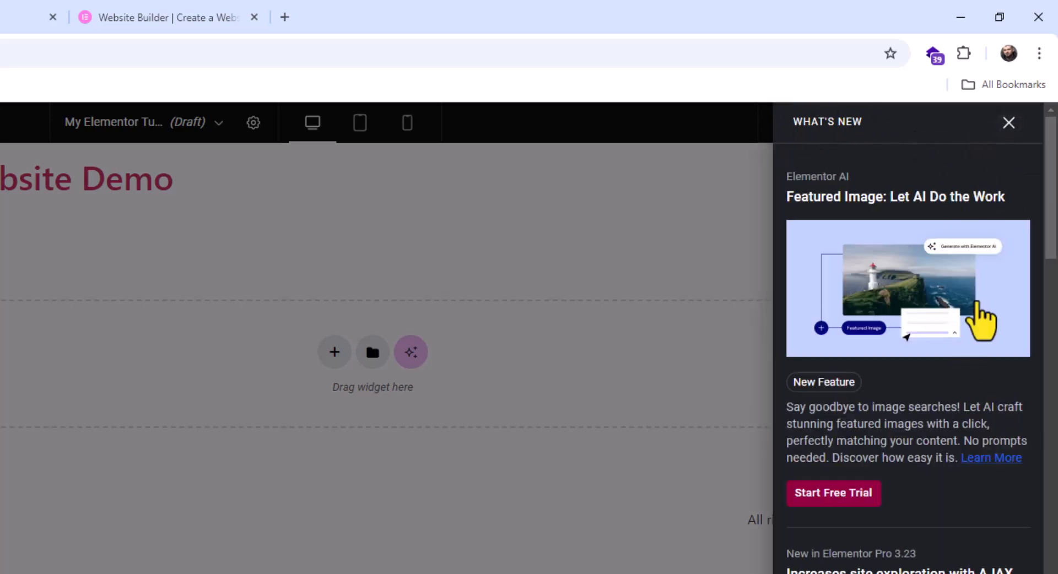
mouse_move(1049, 162)
left_mouse_down()
mouse_move(1025, 491)
mouse_move(1049, 161)
left_mouse_up()
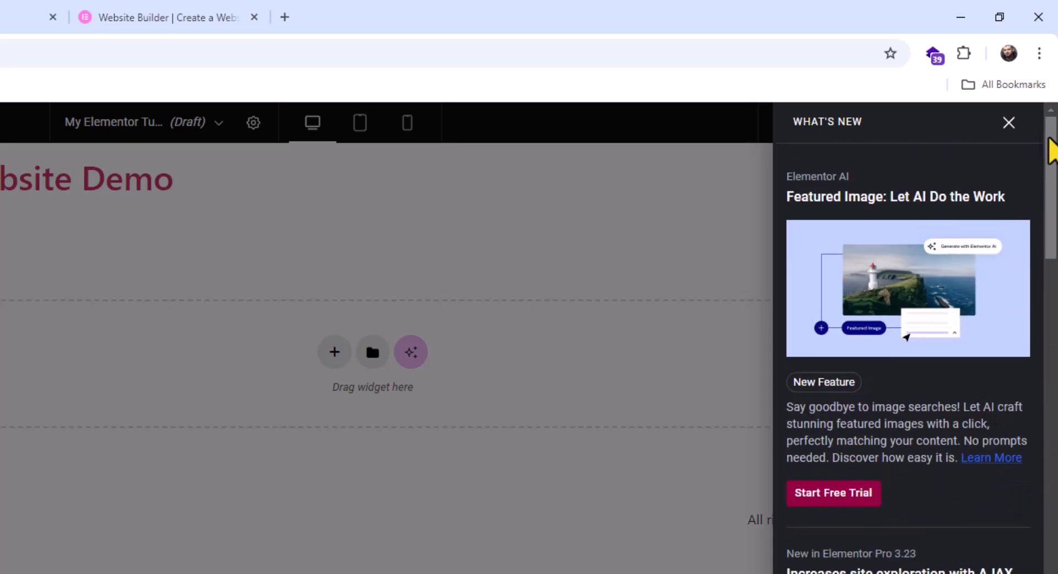
left_click(1010, 123)
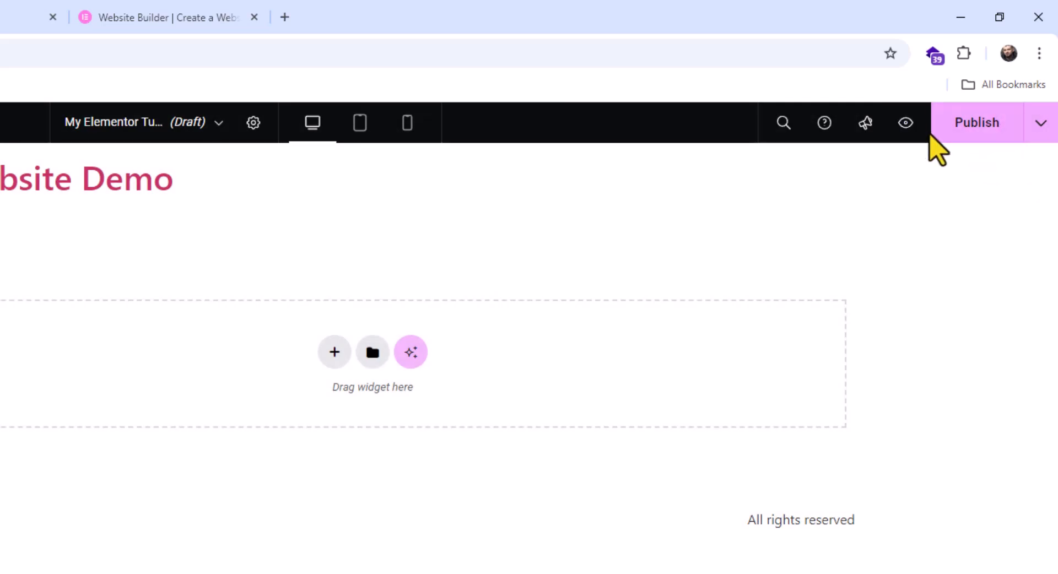
left_click(905, 123)
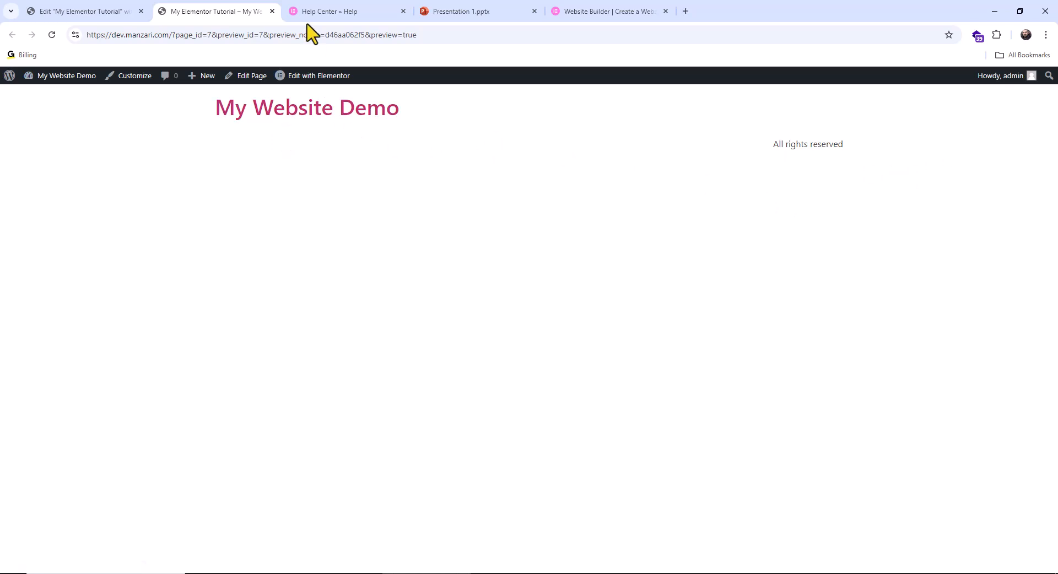
left_click(272, 11)
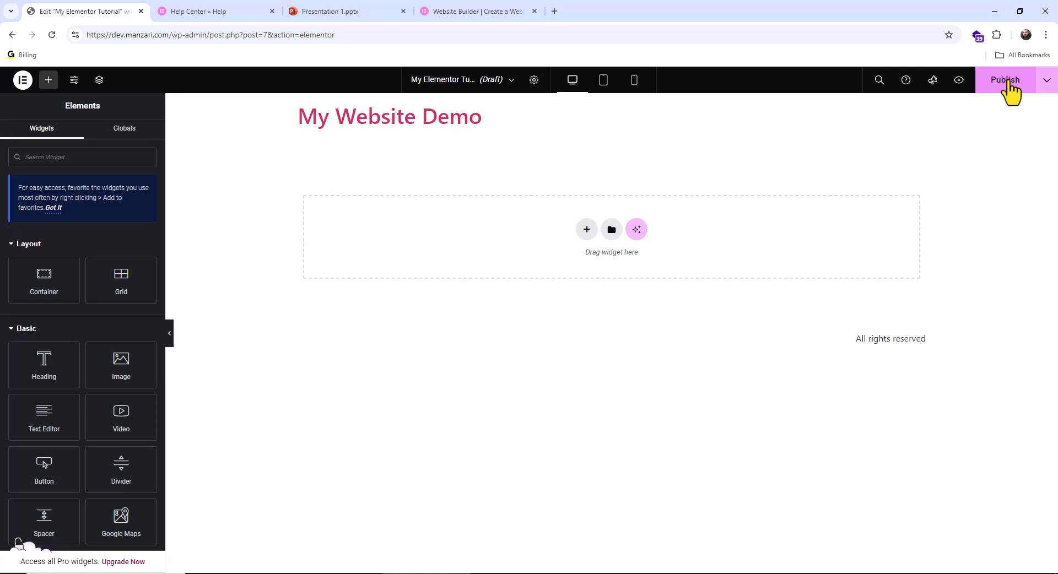
- Publish the page, view the live version, and return to the editor
left_click(1006, 80)
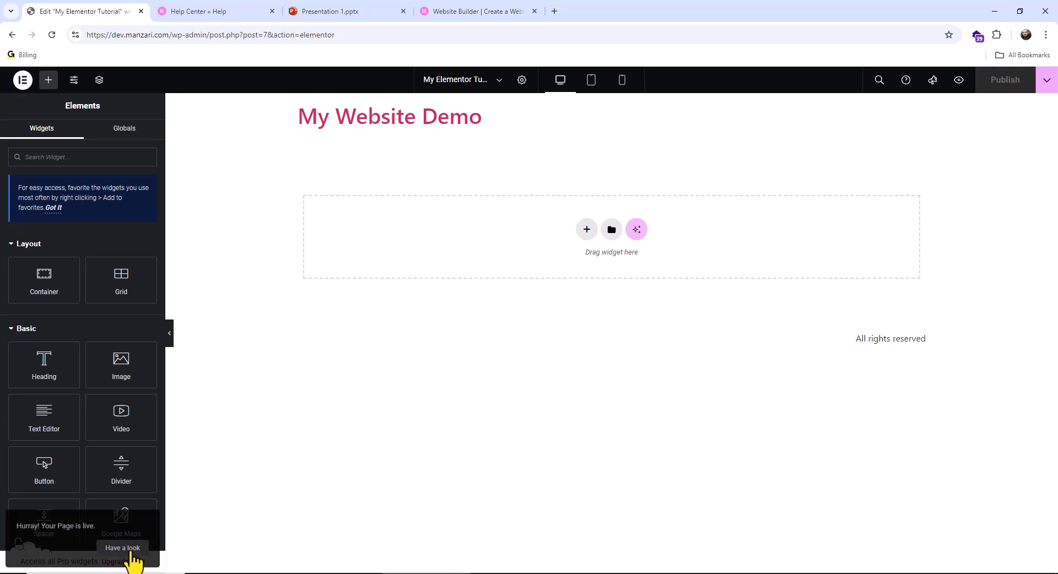
left_click(134, 556)
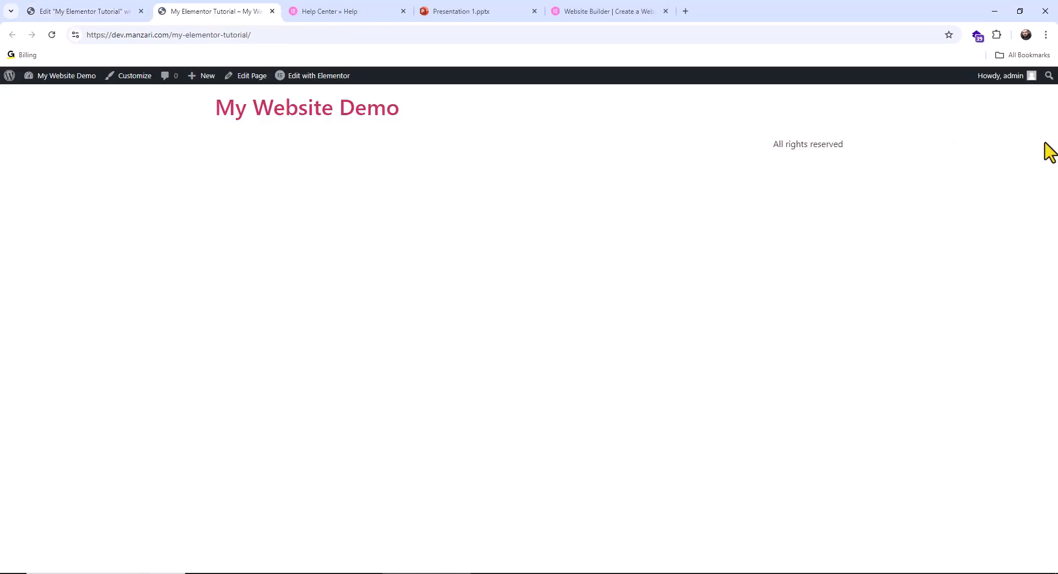
left_click(89, 18)
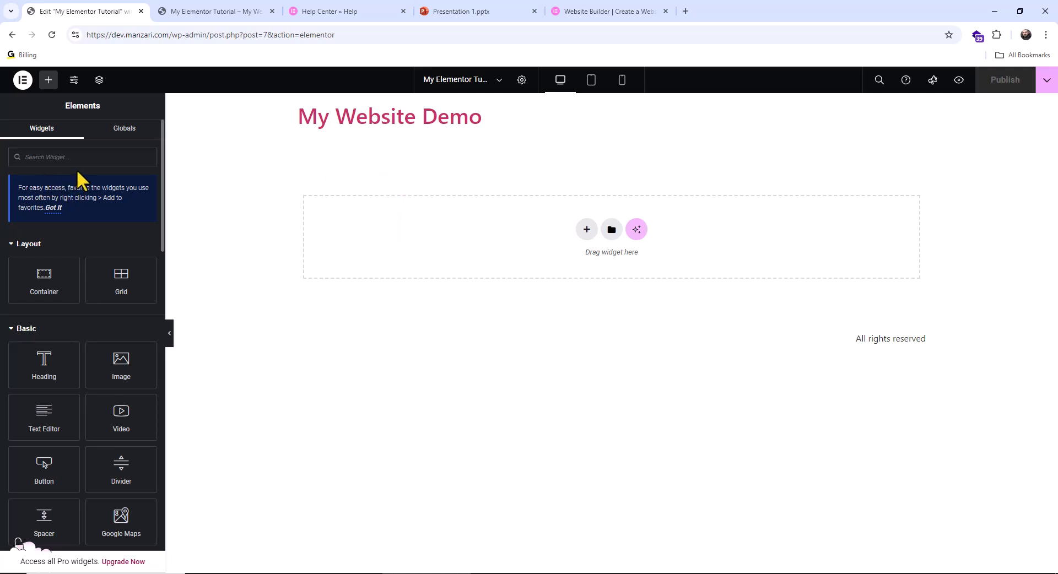
- Add a Heading, a Text Editor and a Button widget below one another on the page
left_click_drag(51, 372, 485, 190)
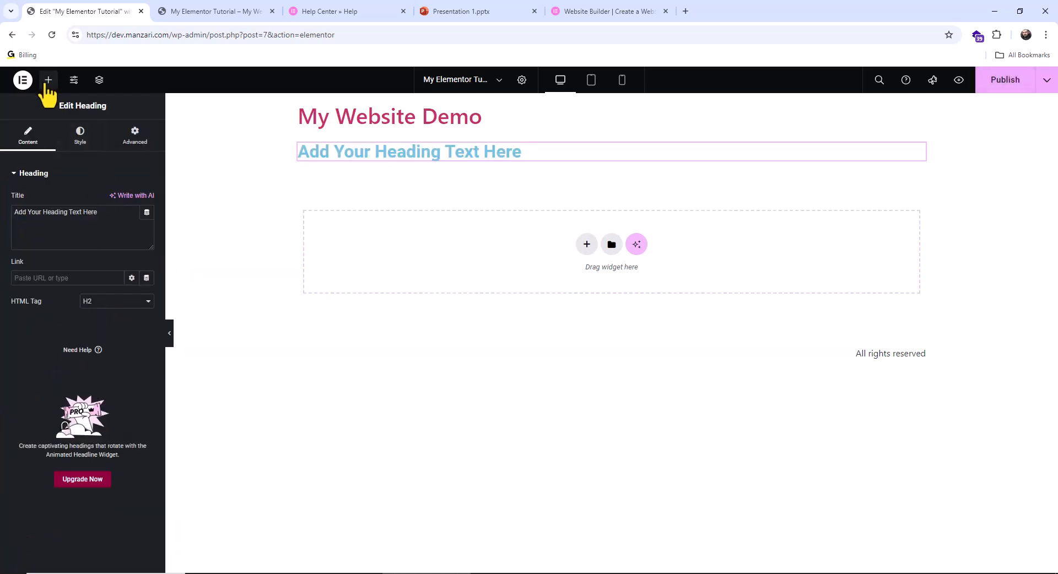
left_click(48, 81)
left_click_drag(38, 421, 334, 164)
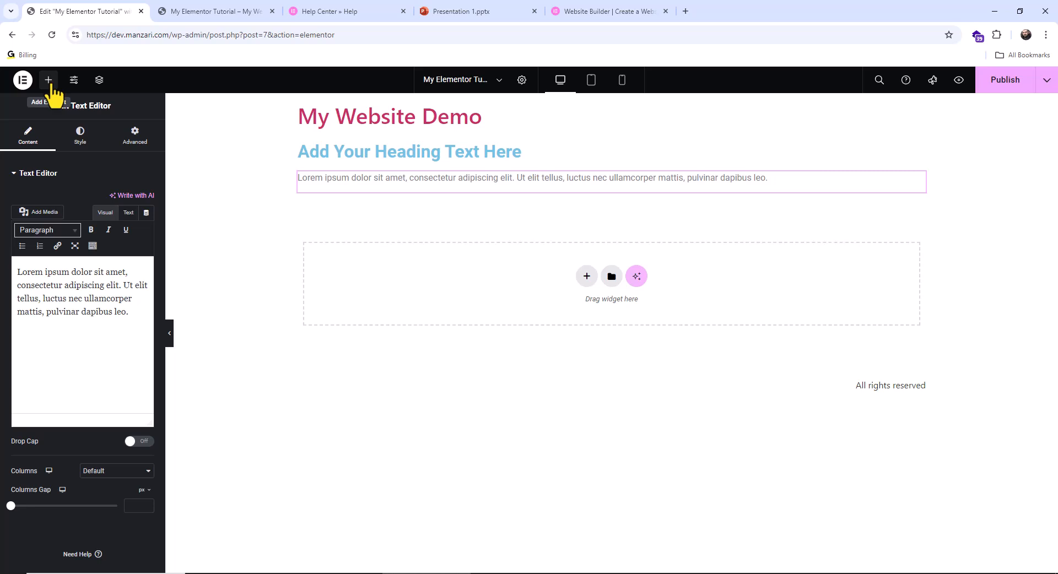
left_click(49, 80)
left_click_drag(45, 479, 402, 206)
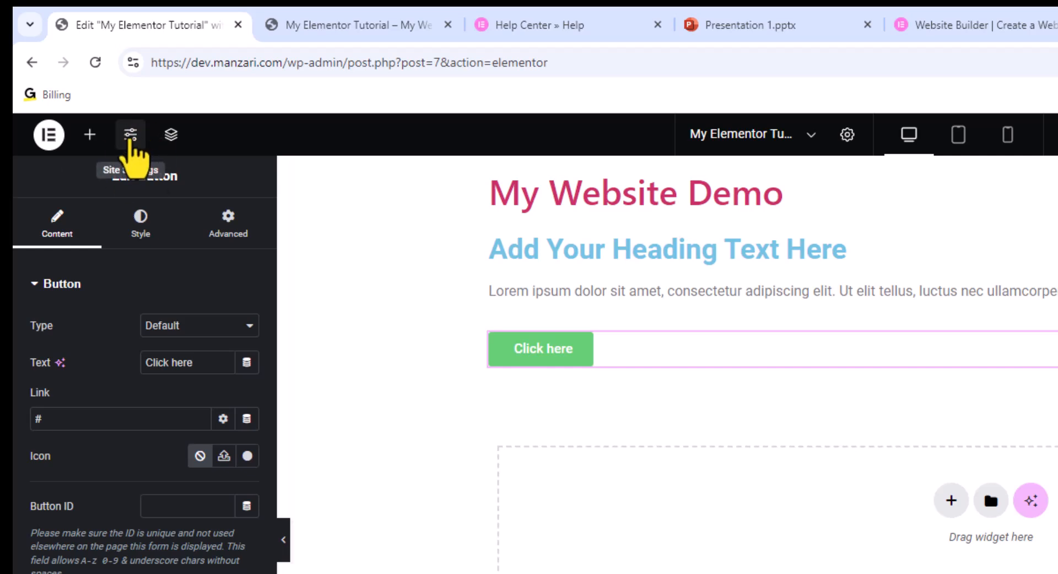
- Open the site's Global Colors settings and set the Primary system color to dark blue #140C42
left_click(131, 136)
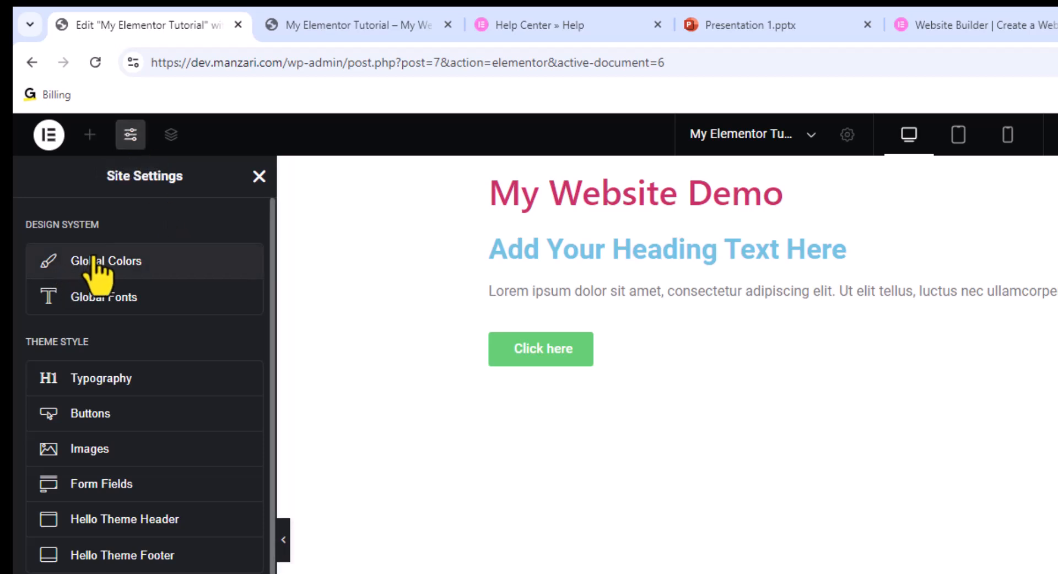
left_click(96, 259)
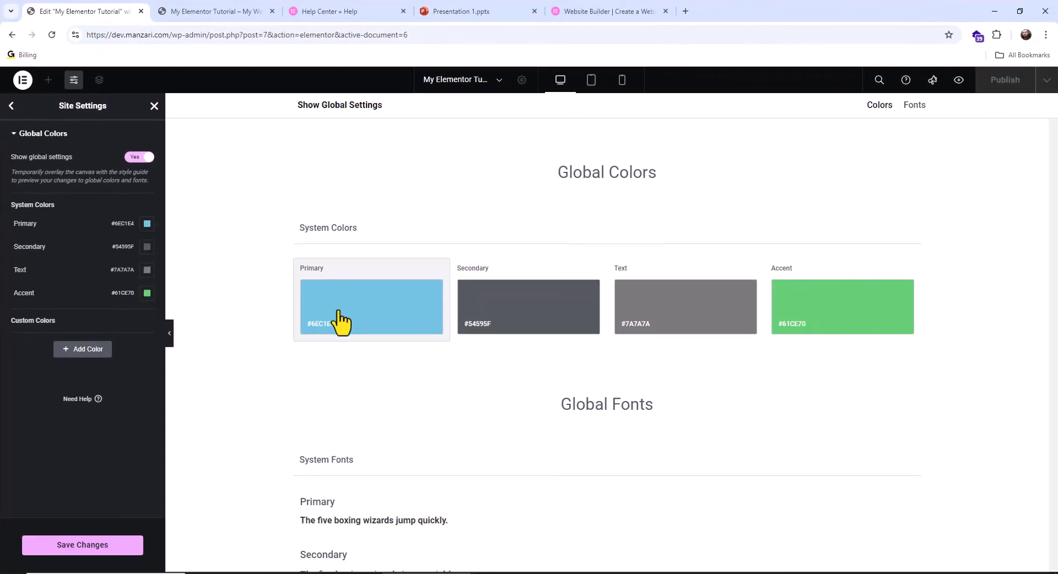
left_click(338, 320)
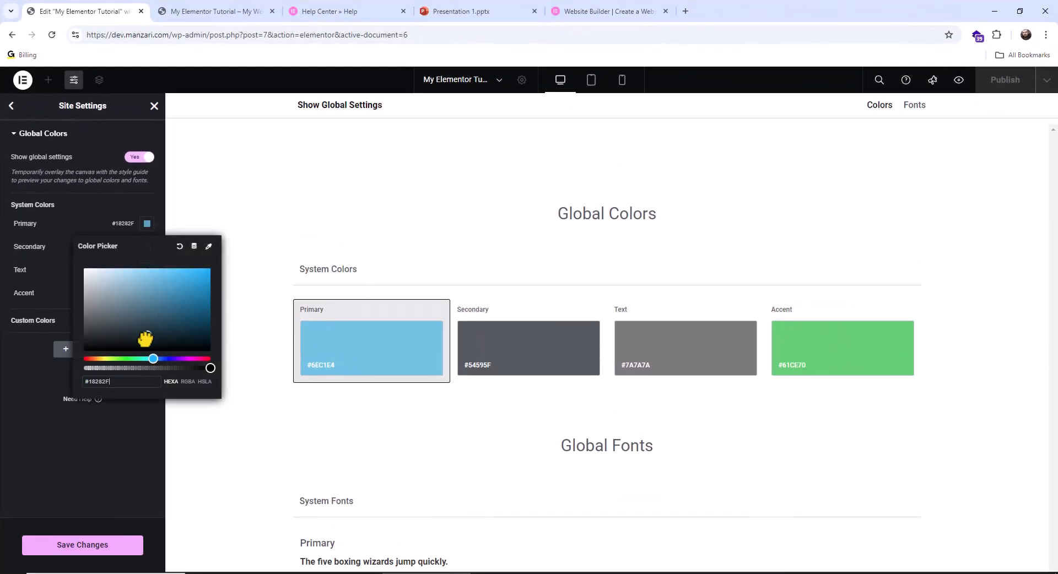
left_click_drag(146, 338, 158, 334)
left_click(177, 358)
left_click(192, 334)
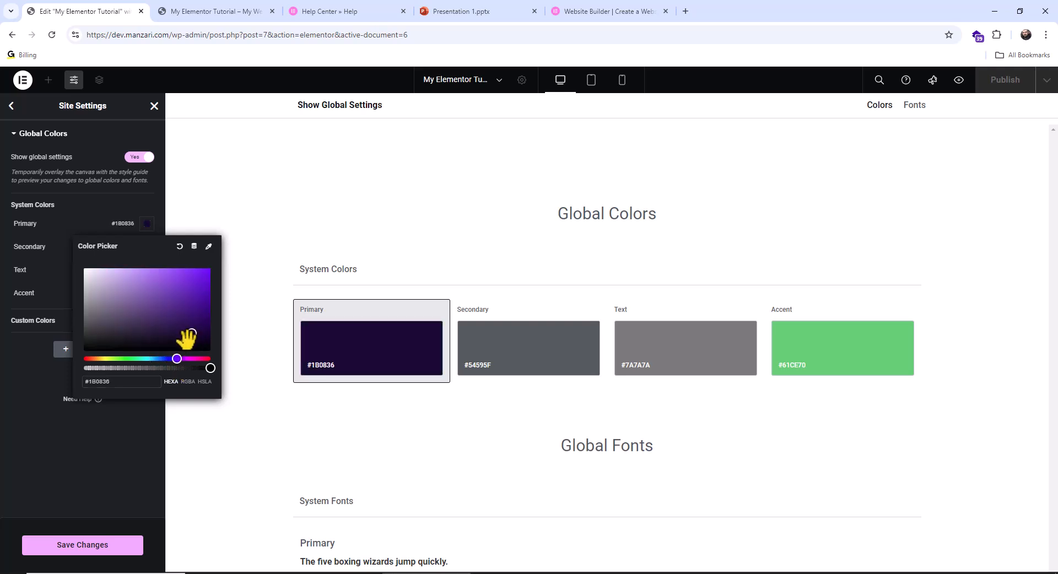
left_click(171, 358)
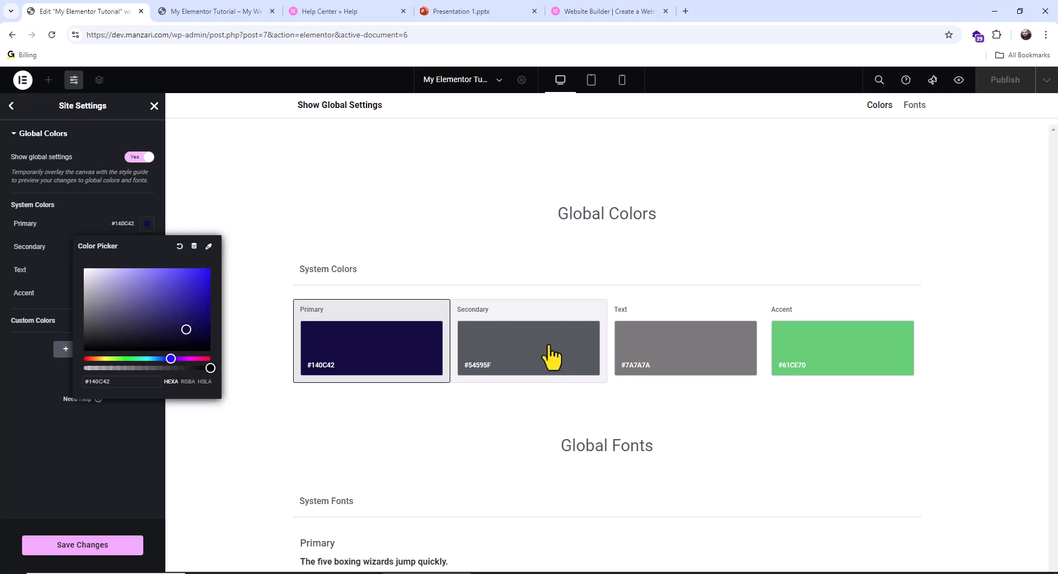
- Set the Secondary system color to black #000000 and the Text system color to dark grey #252525
left_click(549, 364)
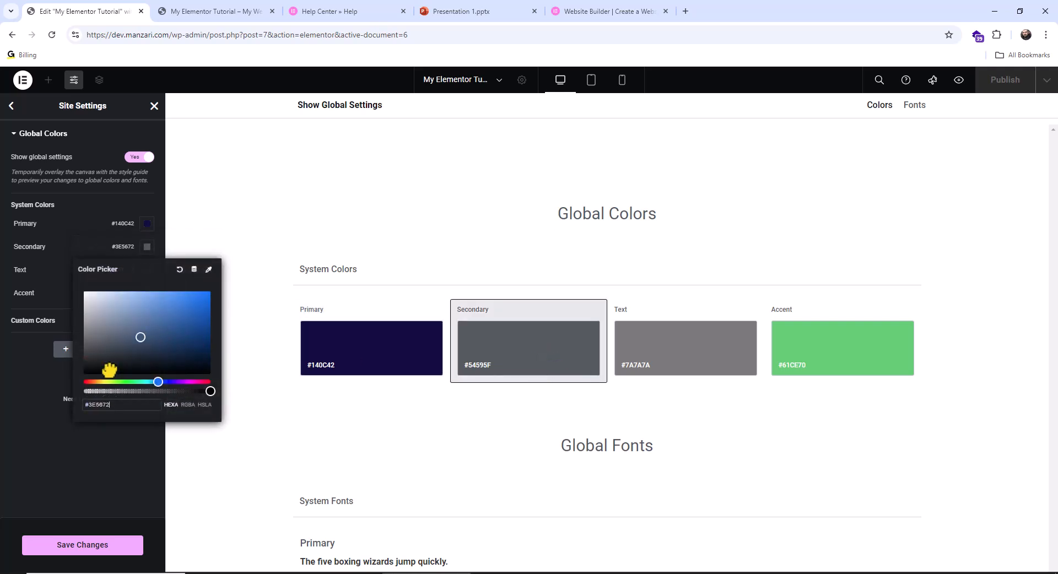
left_click_drag(118, 355, 69, 421)
left_click(325, 466)
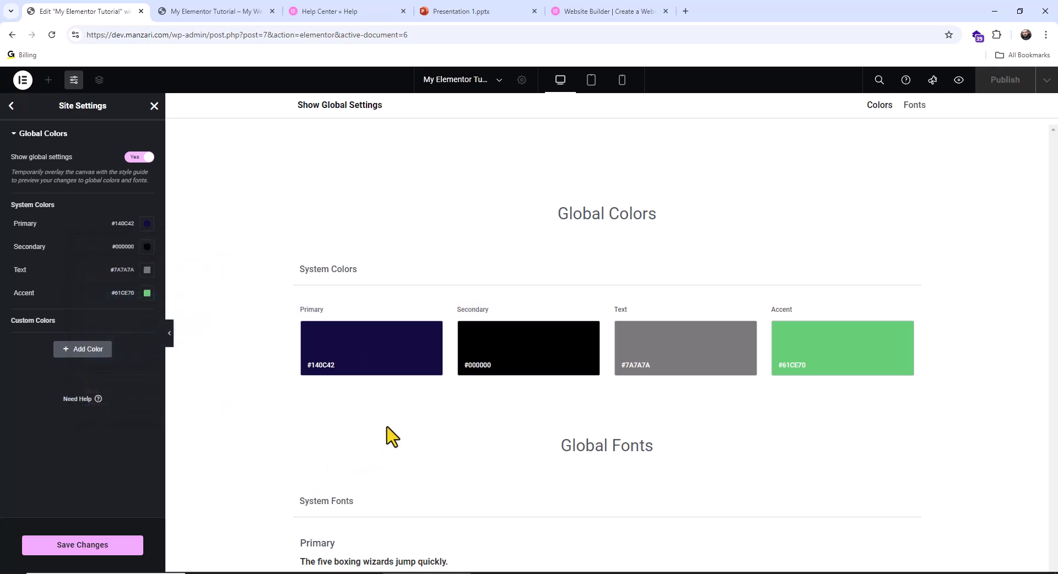
left_click(697, 347)
left_click(112, 353)
left_click_drag(91, 334, 67, 383)
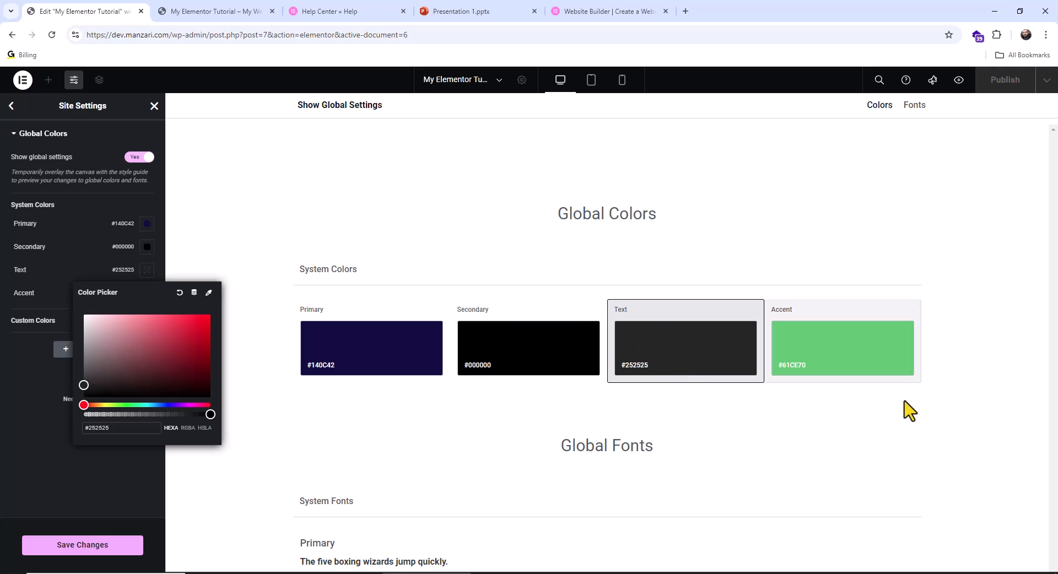
- Set the Accent system color to blue #2990DE
left_click(826, 359)
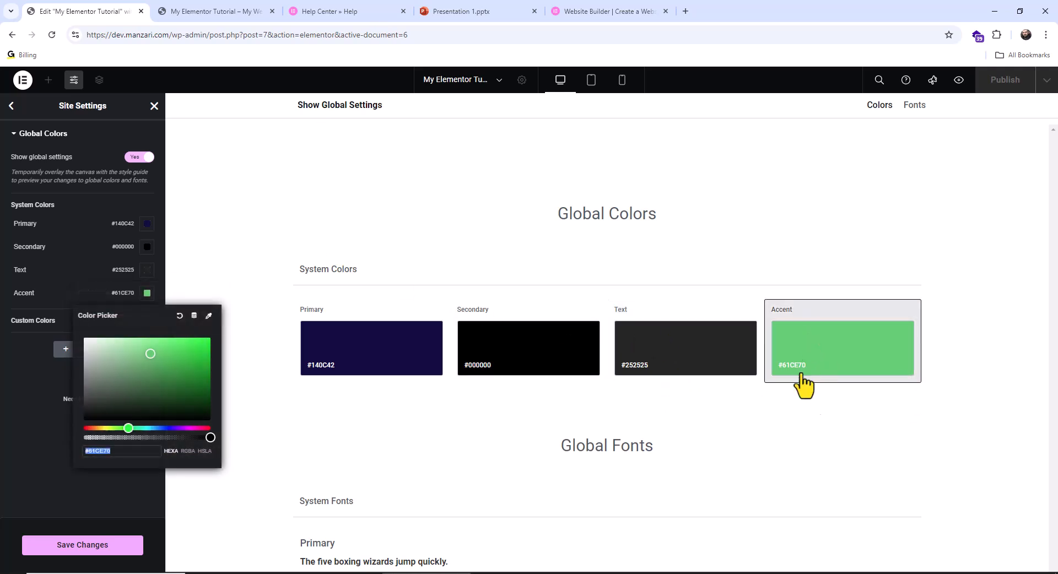
left_click(156, 427)
left_click(187, 351)
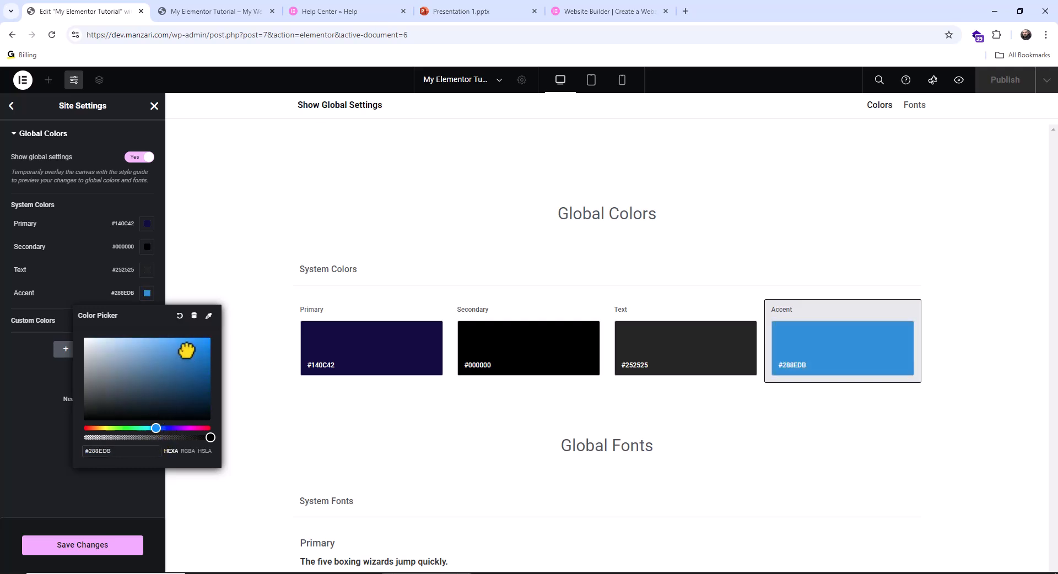
left_click(522, 469)
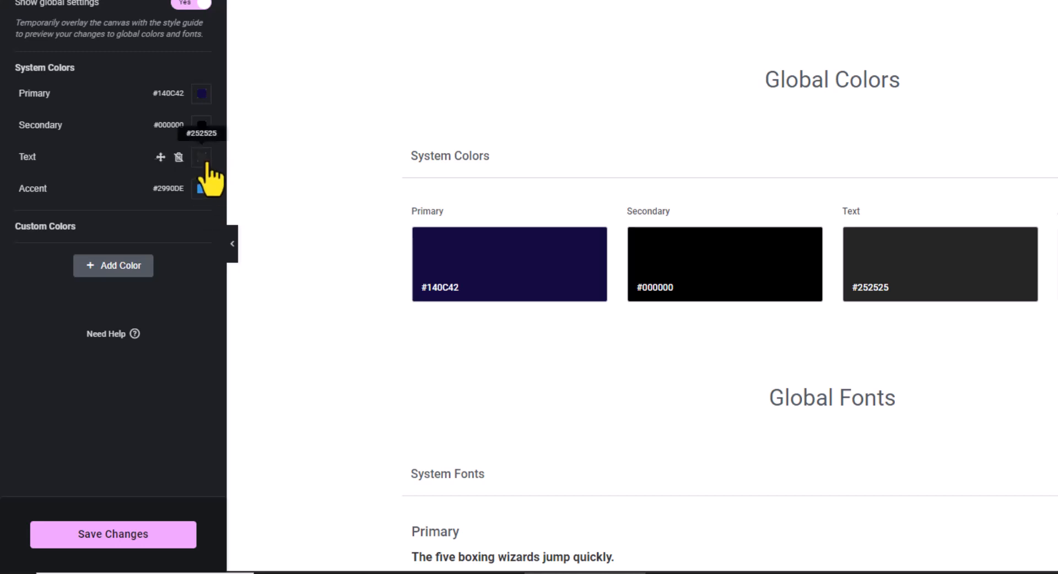
- Check the color pickers of the Text and Secondary system colors, and close them
left_click(205, 164)
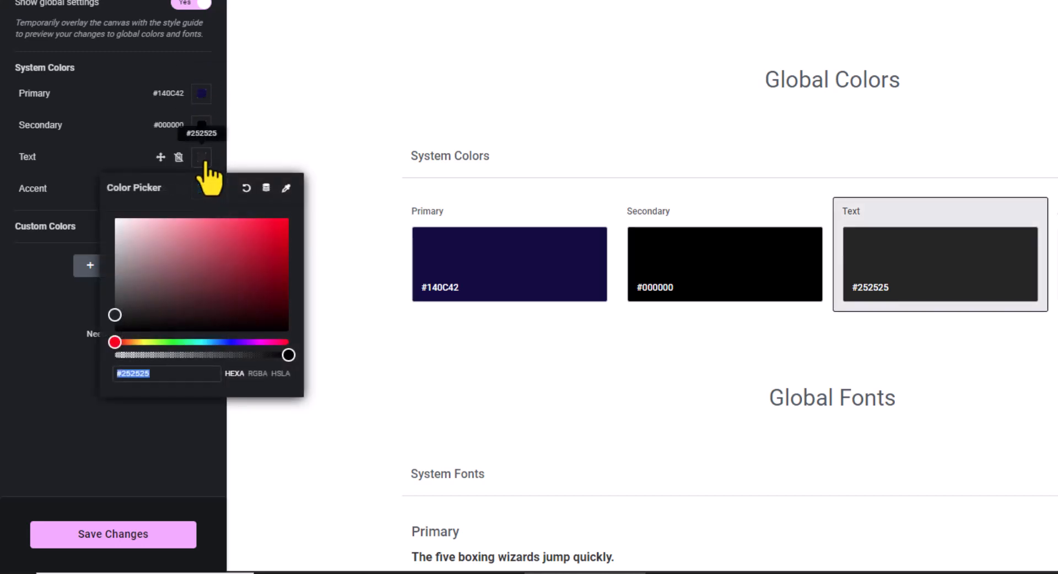
left_click(203, 130)
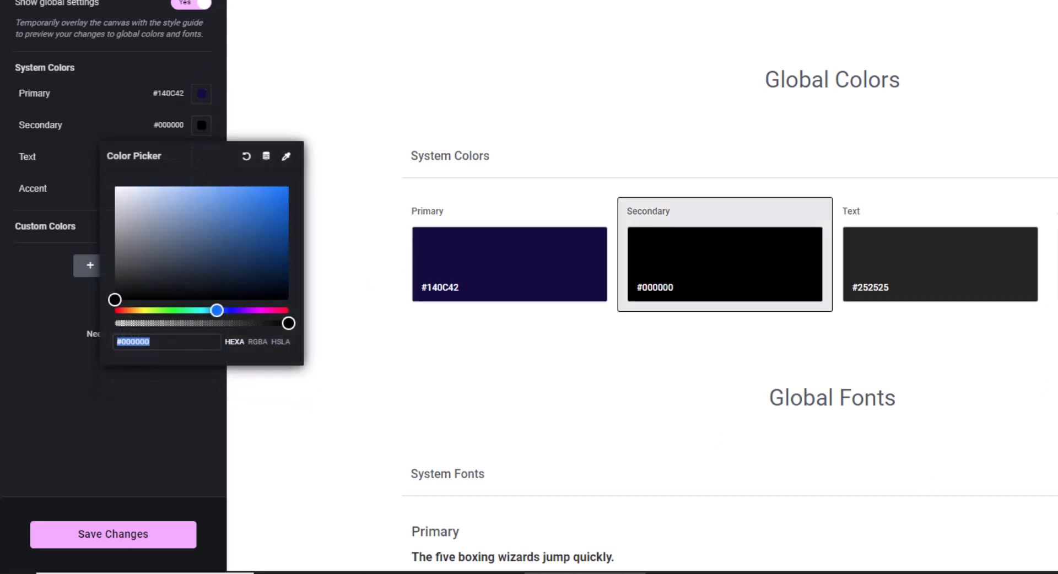
left_click(1052, 259)
left_click(909, 254)
left_click(725, 260)
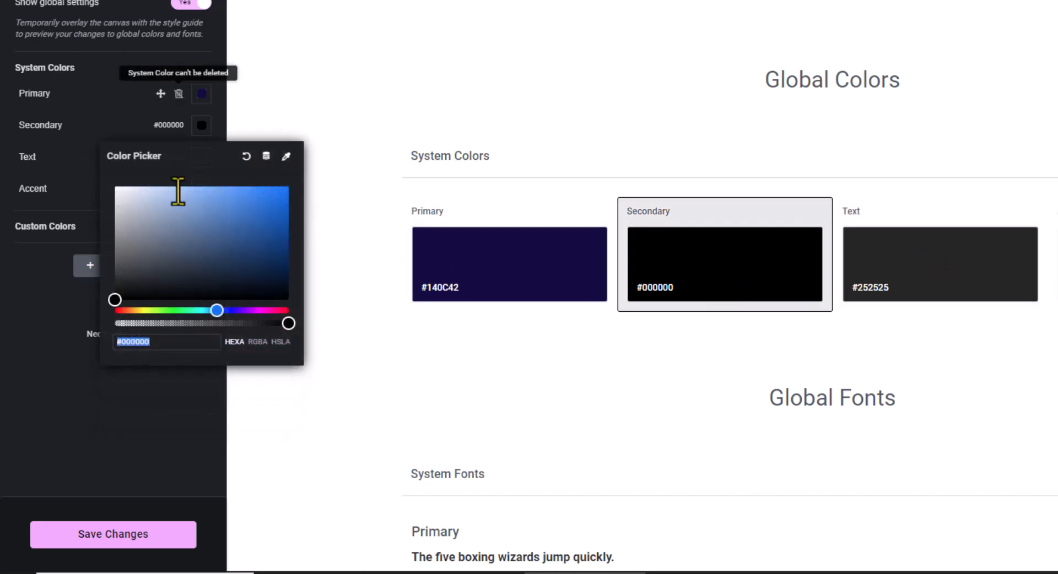
left_click(376, 110)
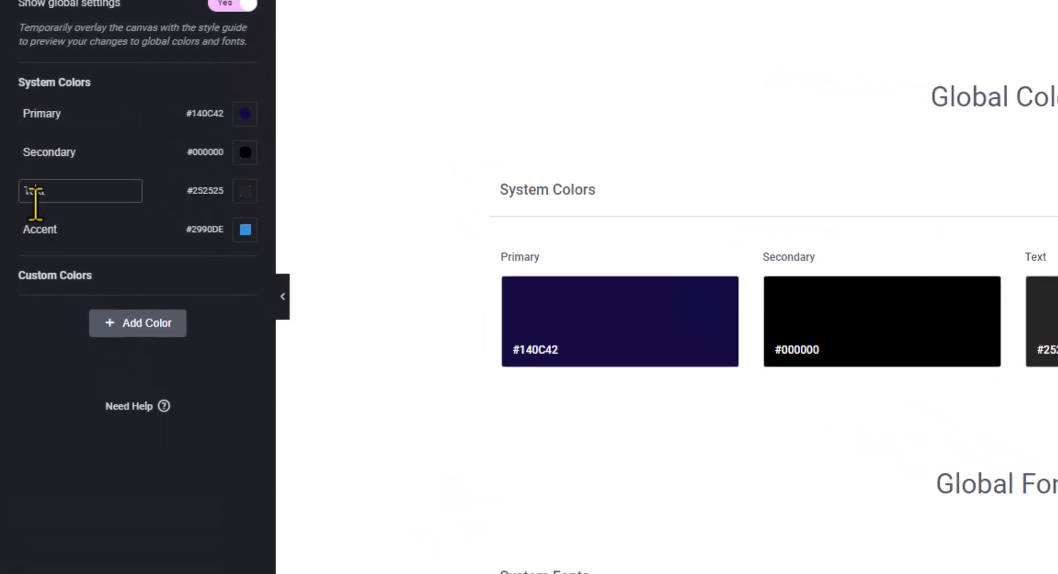
- Rename the Primary system color to "Main company color"
left_click(43, 229)
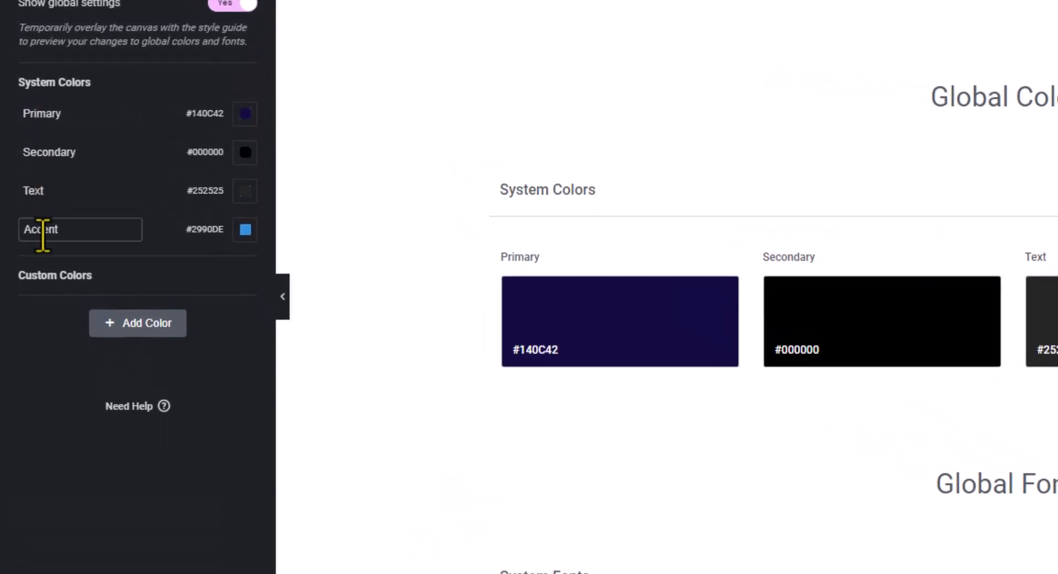
left_click(53, 113)
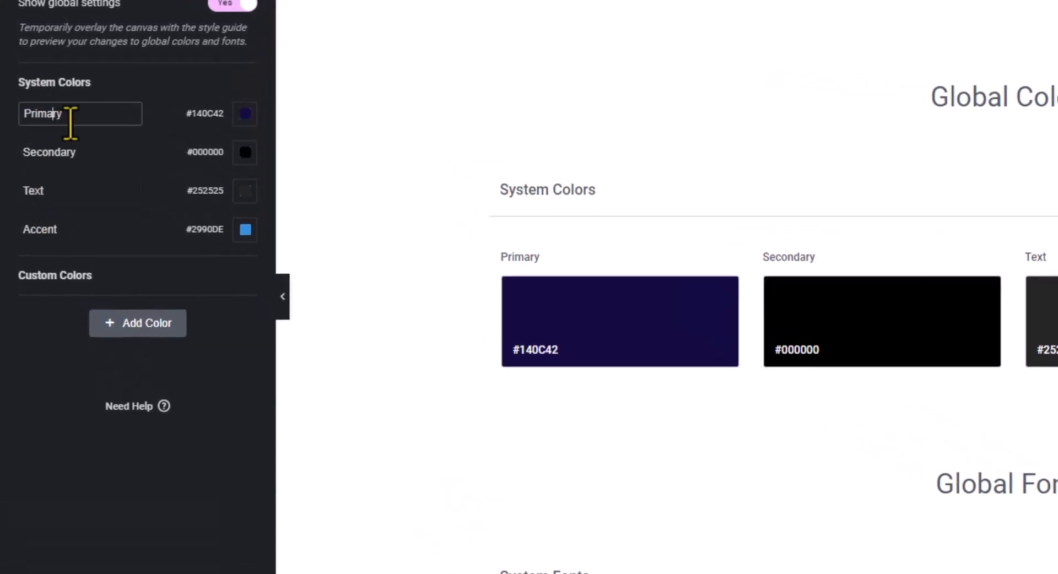
type("Main company color")
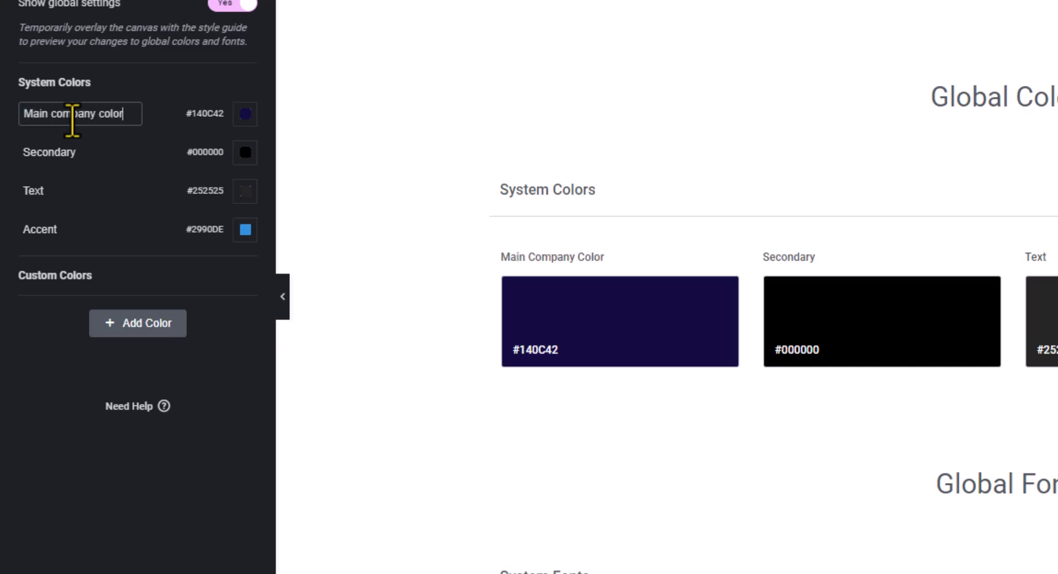
left_click(47, 152)
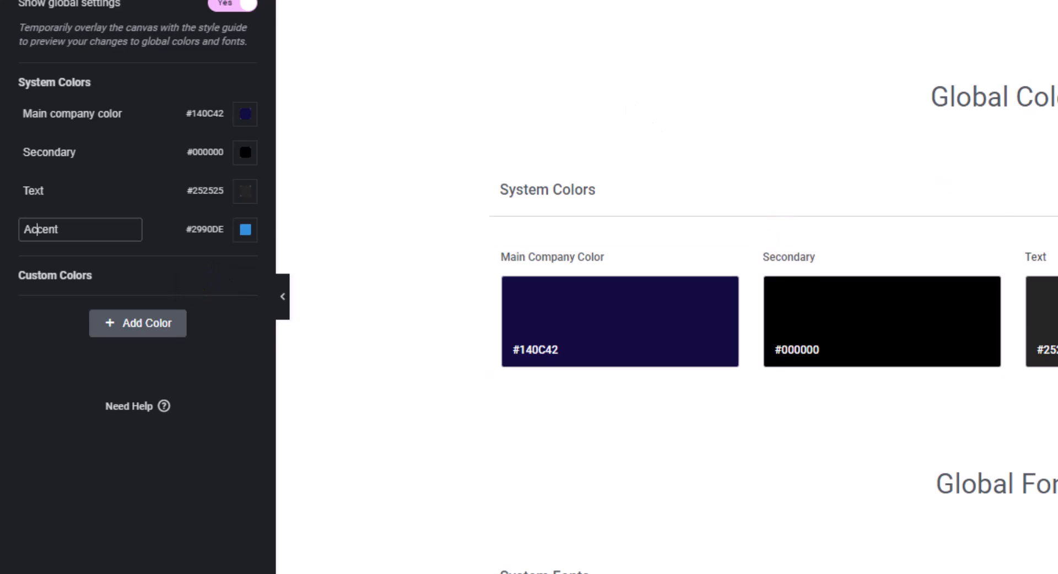
- Add a custom global color named "Custom color 1" and set it to red #C82F2F
left_click(124, 324)
left_click(63, 307)
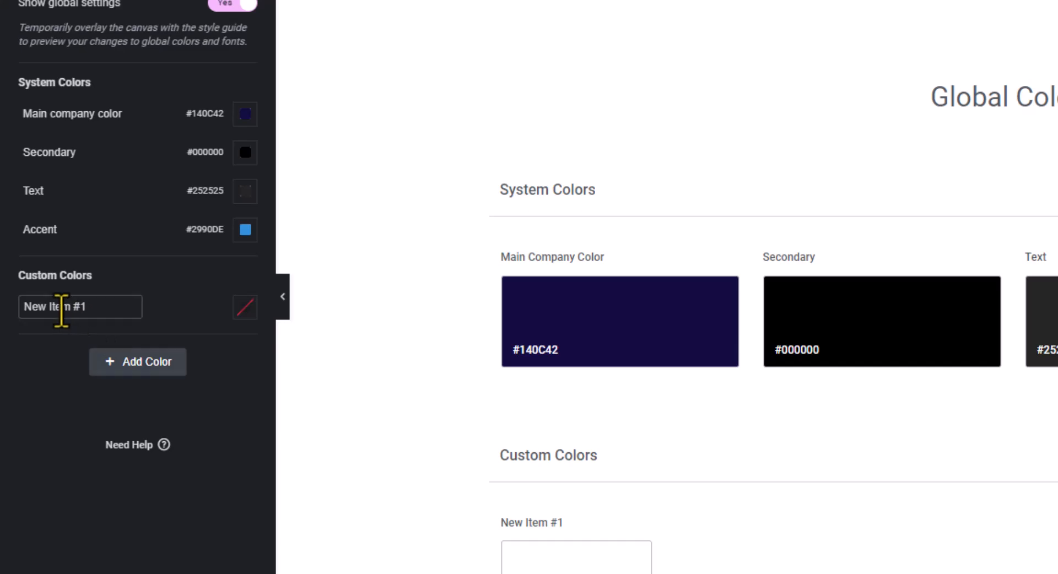
left_click_drag(88, 307, 24, 307)
type("Custom color 1")
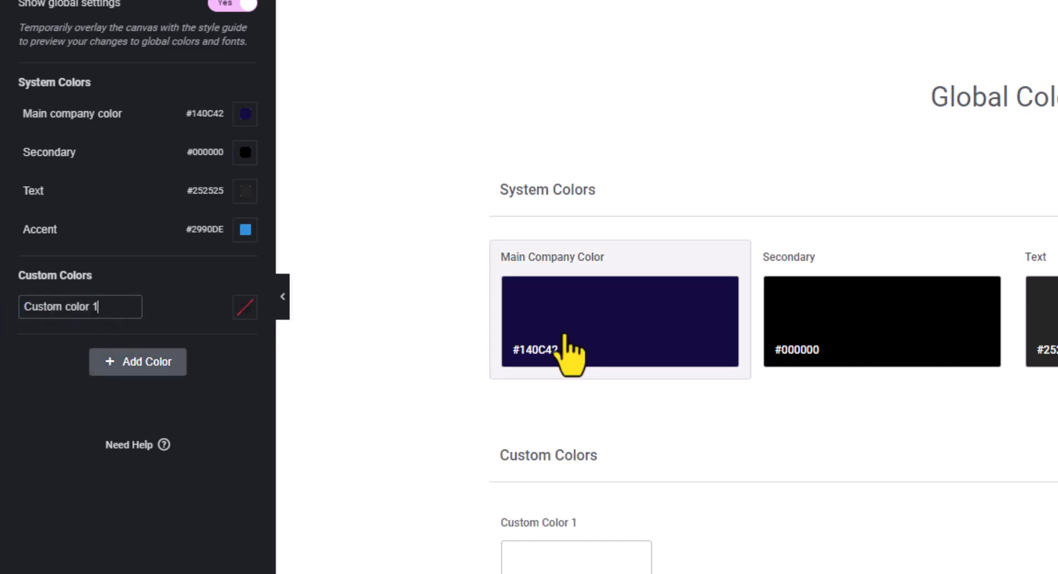
mouse_move(250, 328)
left_click(242, 308)
left_click_drag(300, 484, 301, 411)
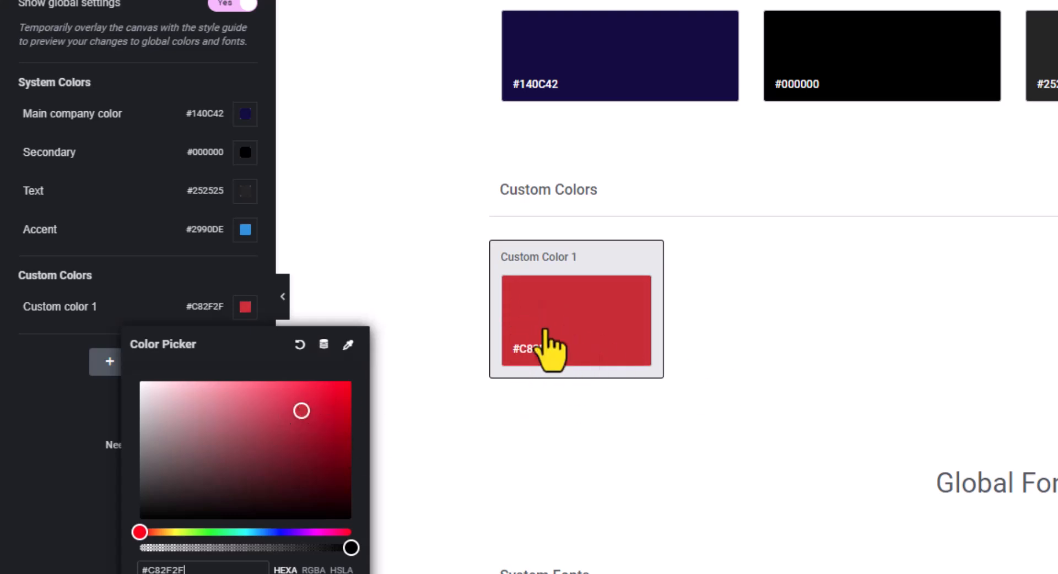
- Add a second custom global color below "Custom color 1" and set it to teal #269CA5
left_click(432, 294)
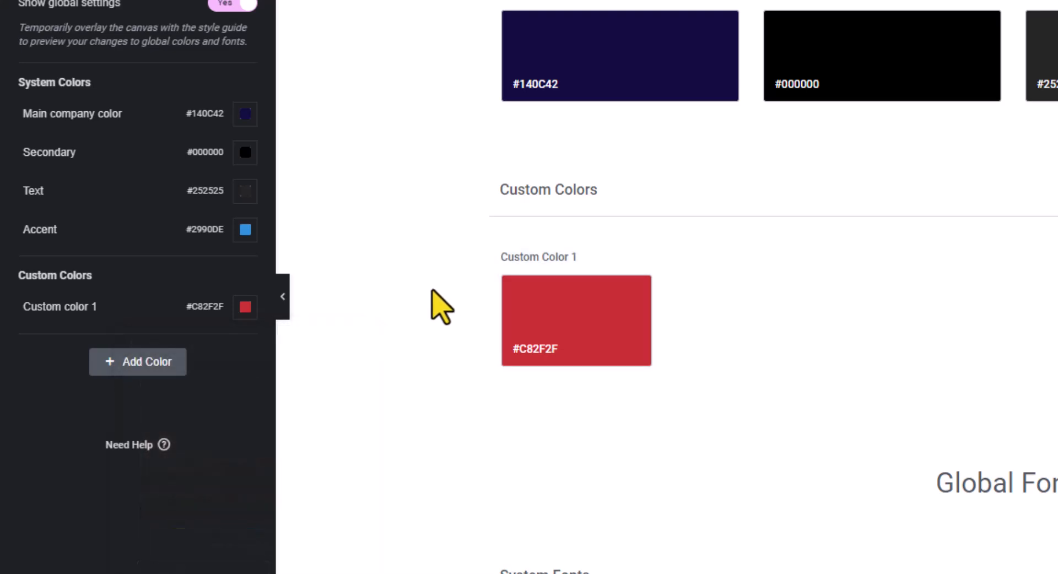
left_click(113, 362)
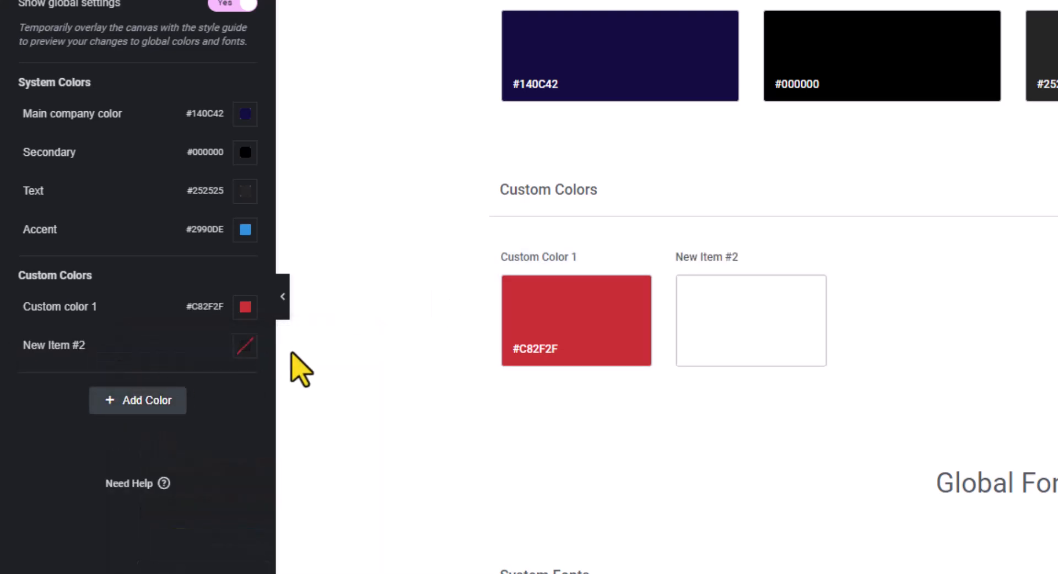
left_click(246, 346)
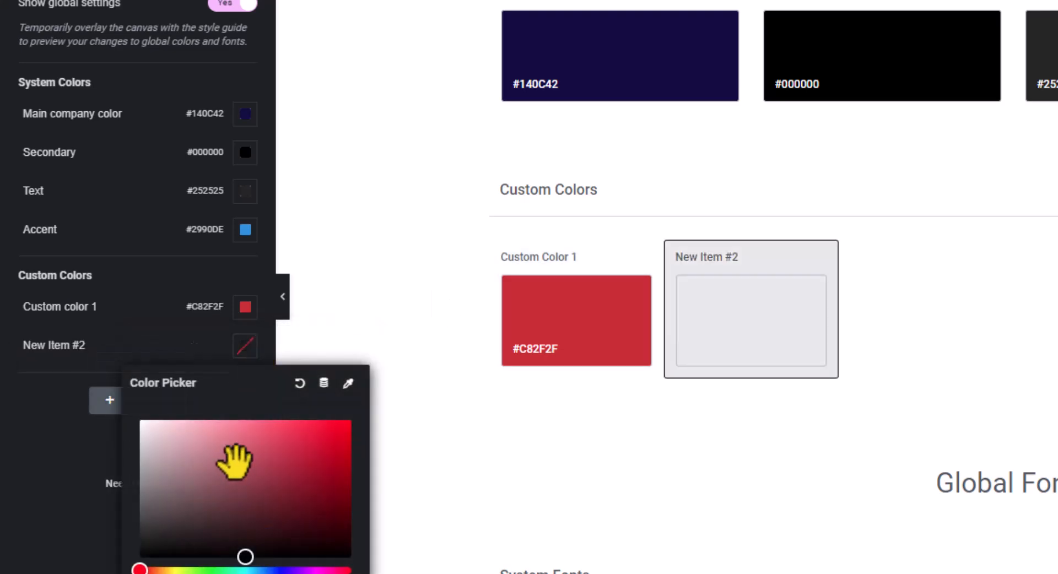
left_click(284, 569)
left_click(248, 570)
left_click(304, 445)
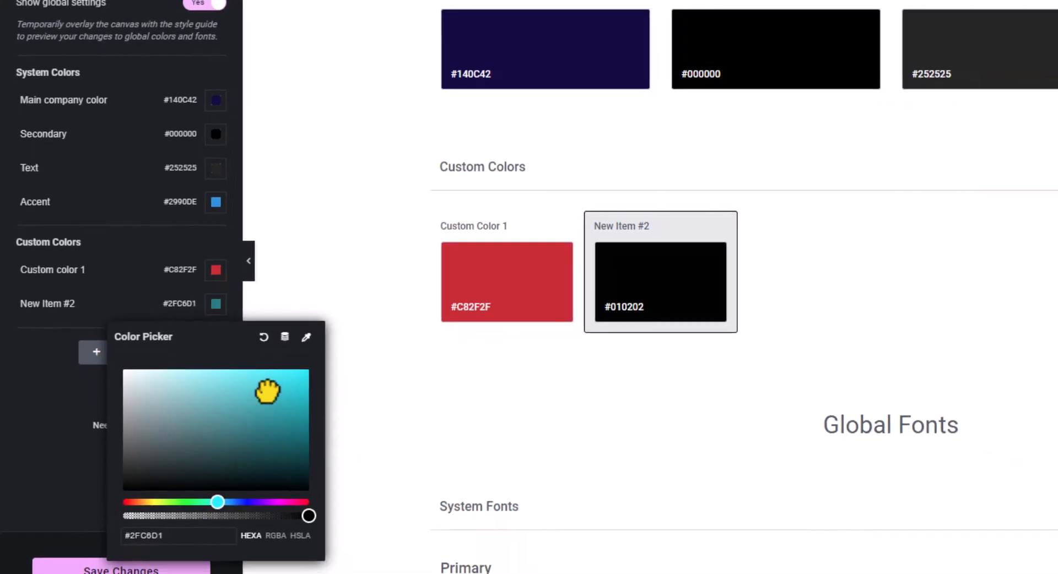
left_click_drag(267, 392, 266, 413)
left_click(487, 430)
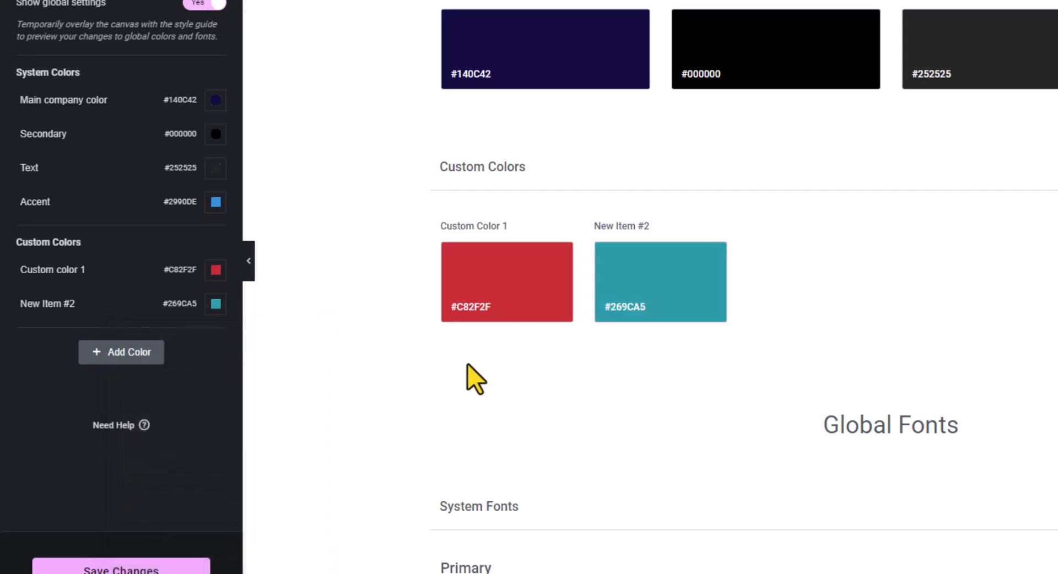
- Add a third custom global color and set it to yellow #EEDD08
left_click(121, 353)
left_click(216, 338)
left_click(150, 533)
left_click(306, 407)
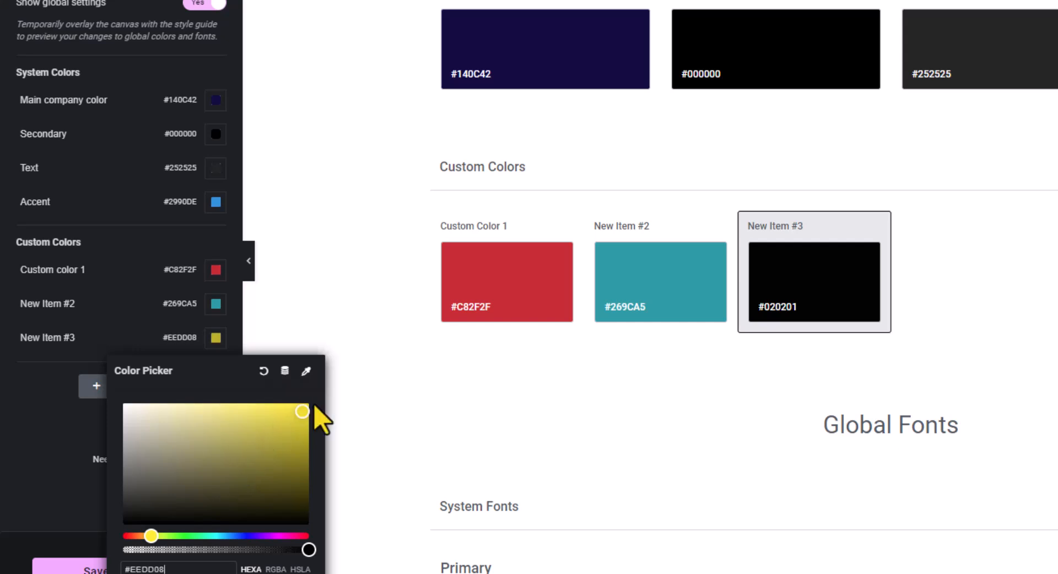
left_click(538, 445)
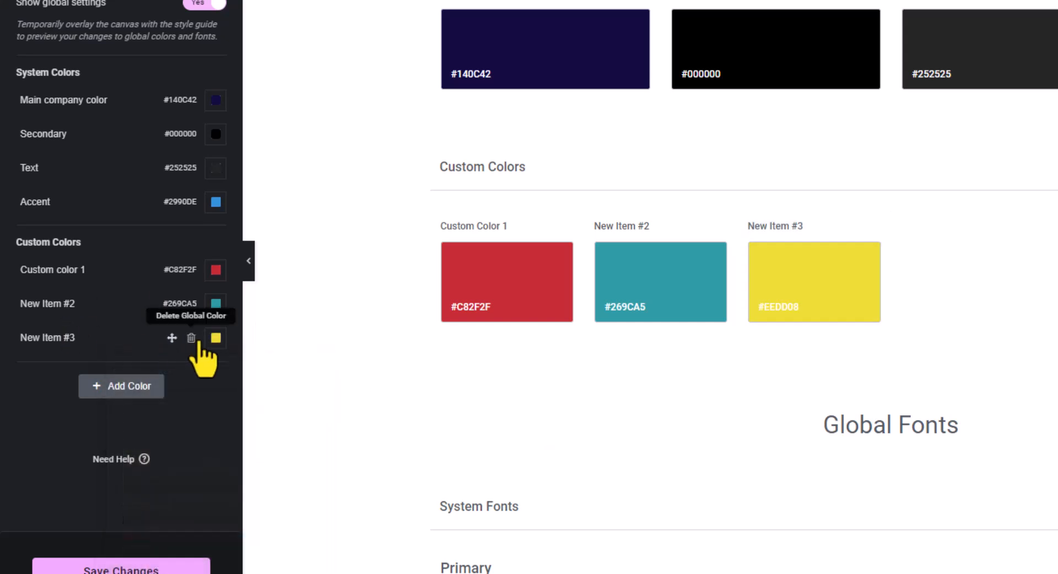
- Move the yellow custom color above the teal one in the custom colors list, and delete it
mouse_move(191, 346)
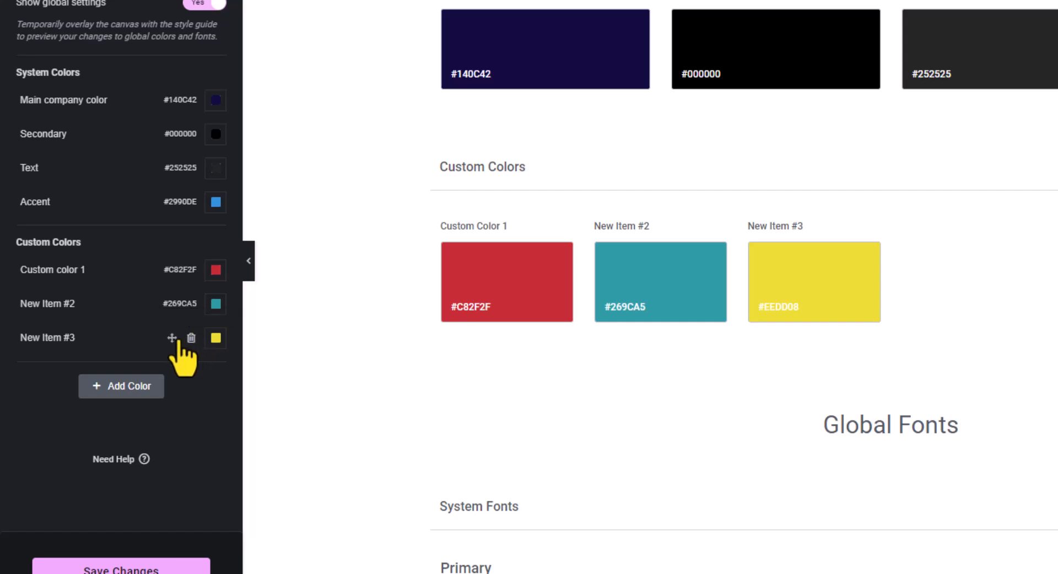
left_click_drag(172, 338, 149, 298)
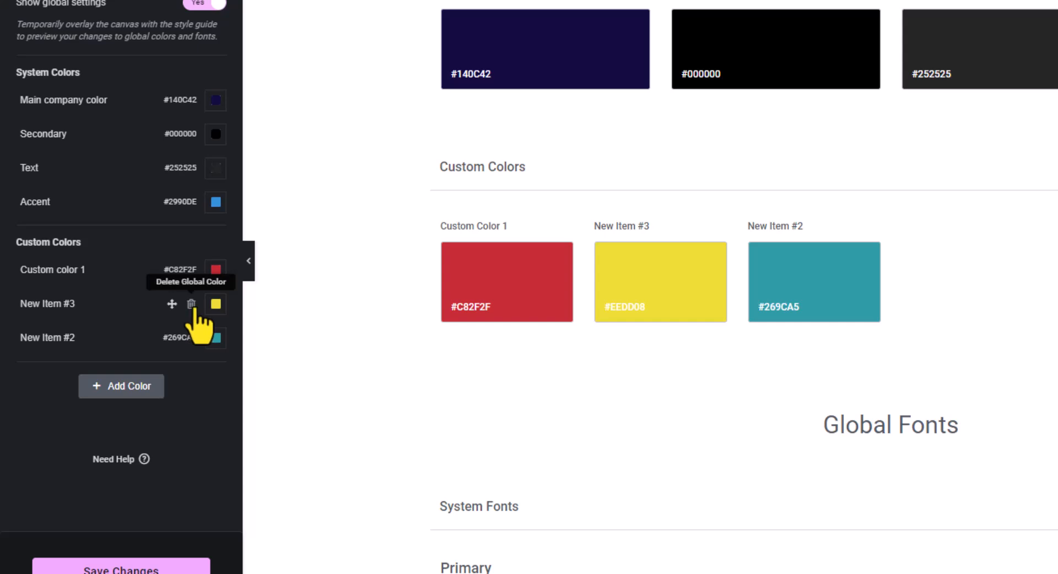
left_click(191, 305)
left_click(894, 280)
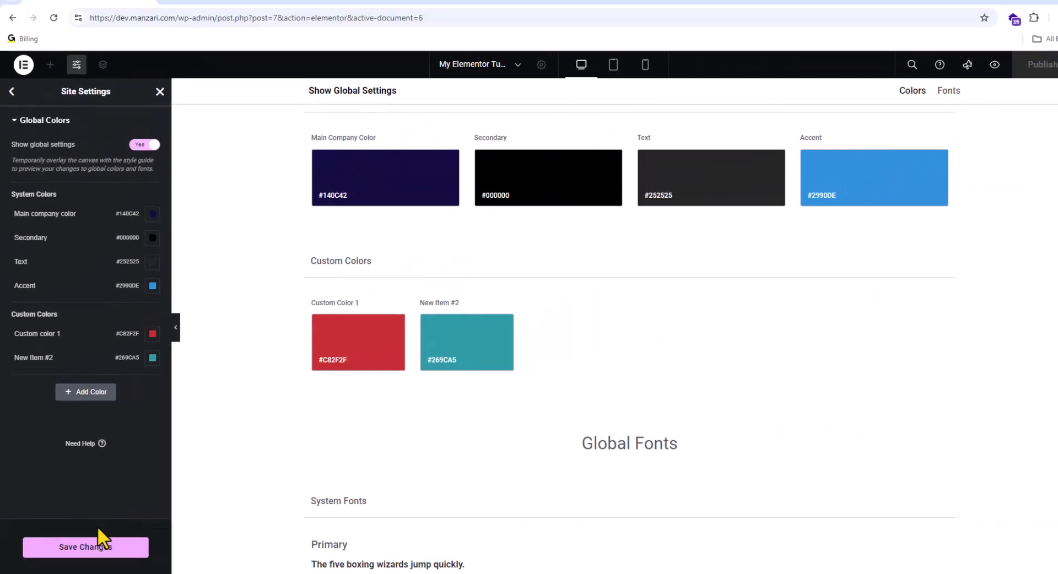
- Save the global color changes and open the Global Fonts settings
left_click(98, 546)
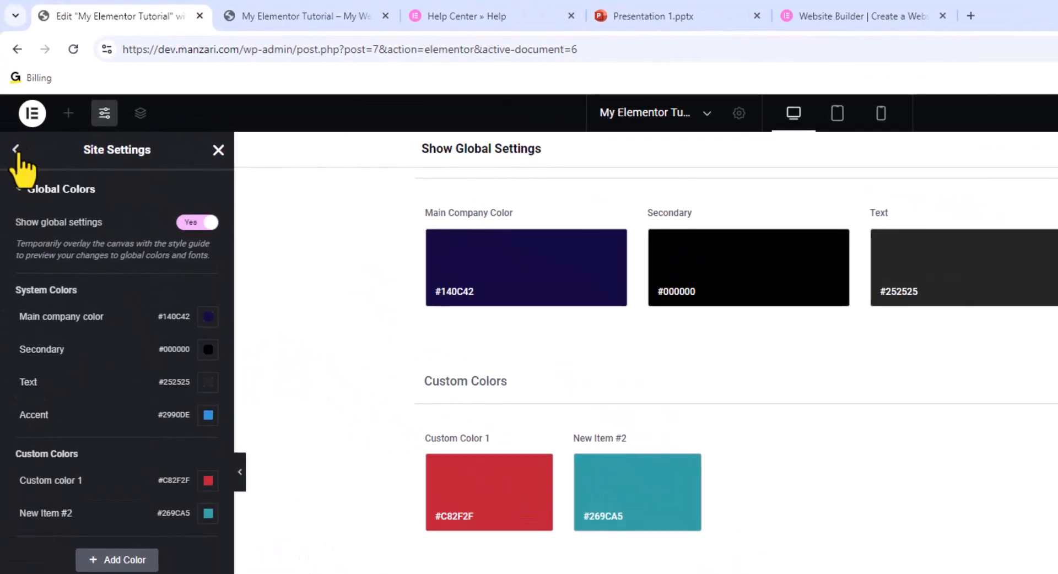
left_click(17, 151)
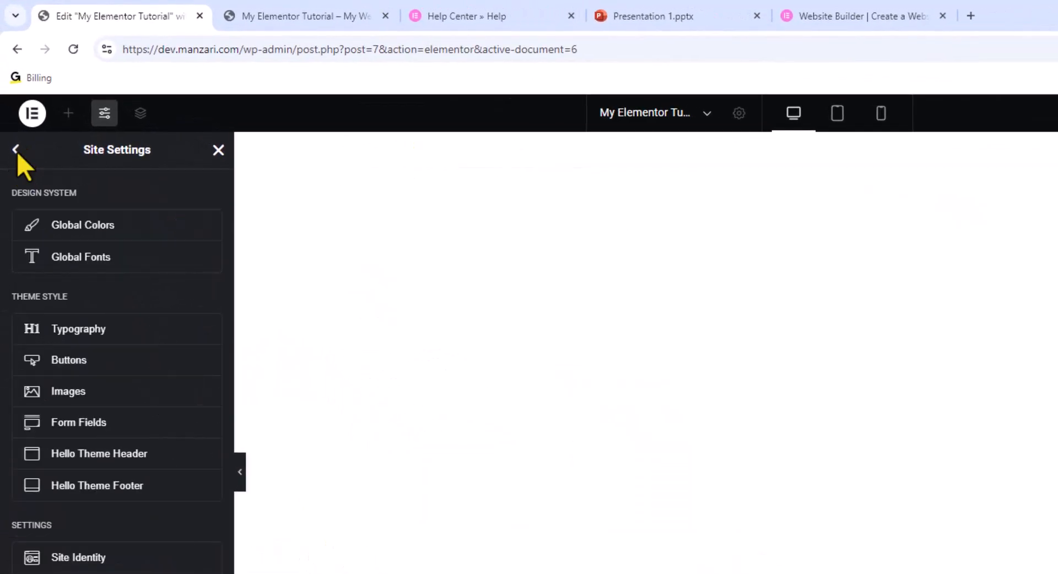
left_click(103, 255)
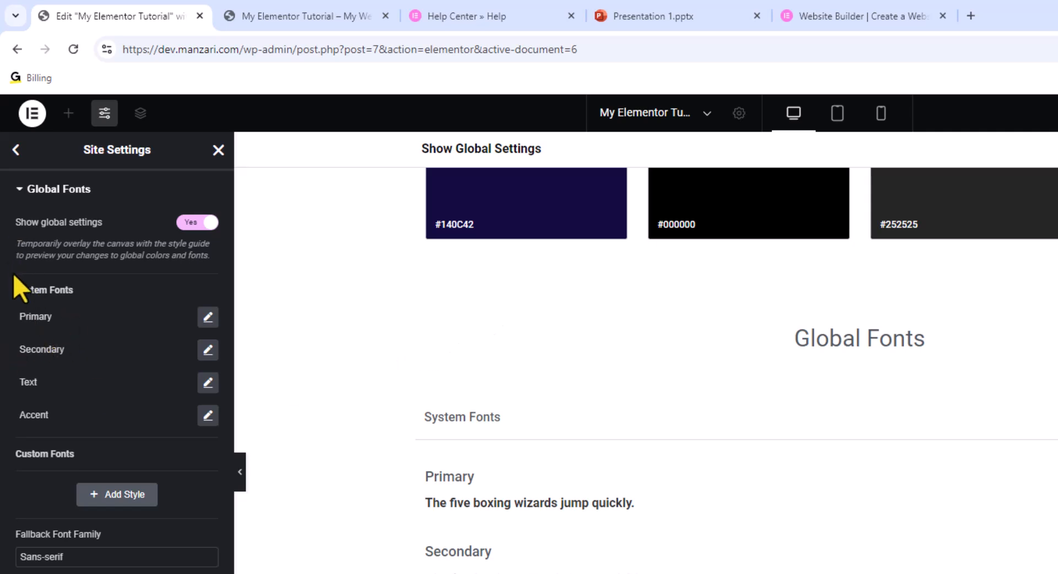
triple_click(27, 290)
- Set the Primary system font to the Raleway family with a size of 24 px
left_click(208, 318)
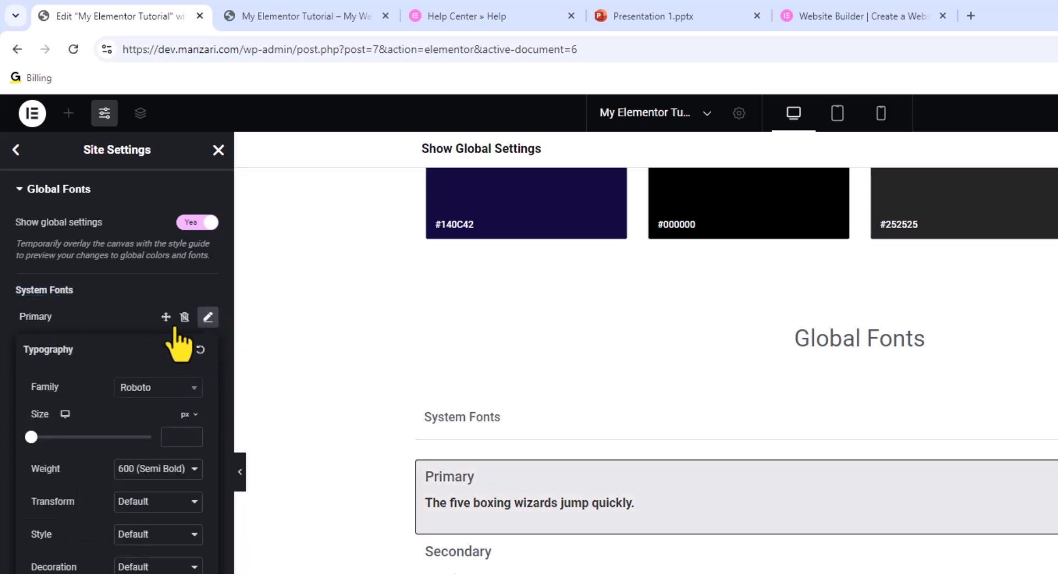
left_click(199, 393)
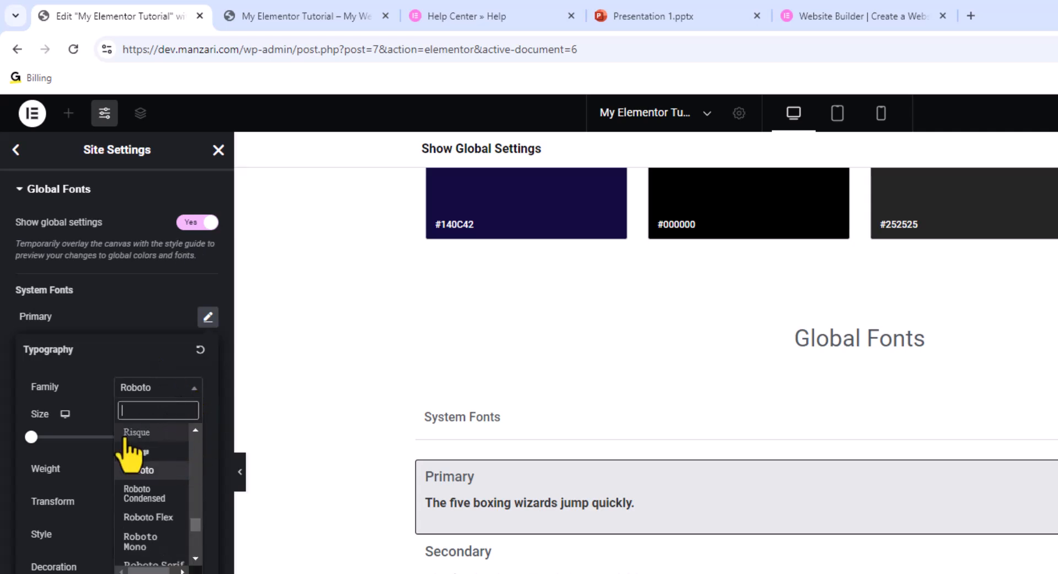
scroll(195, 435, "up", 10)
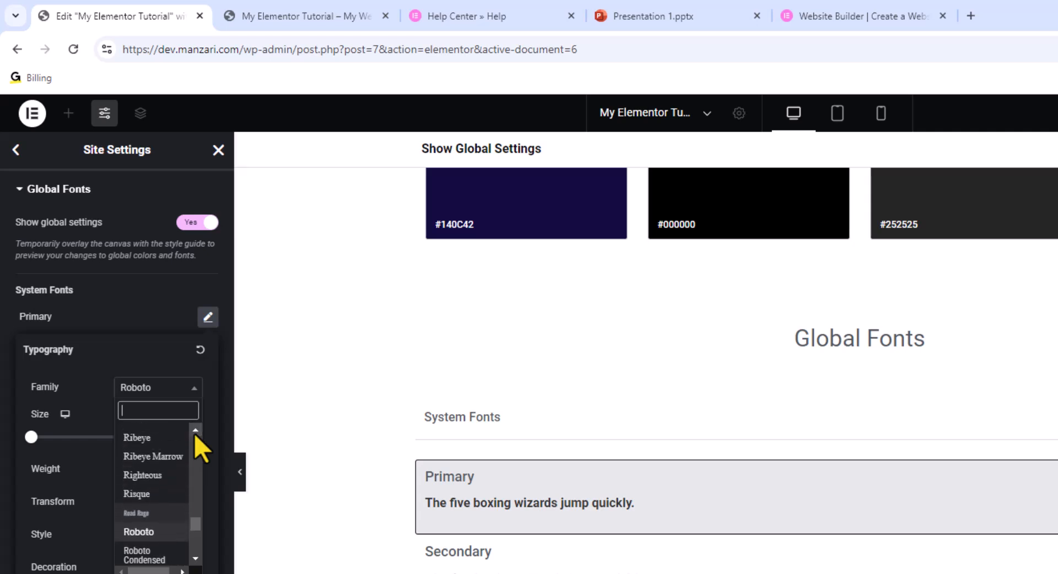
scroll(195, 436, "up", 5)
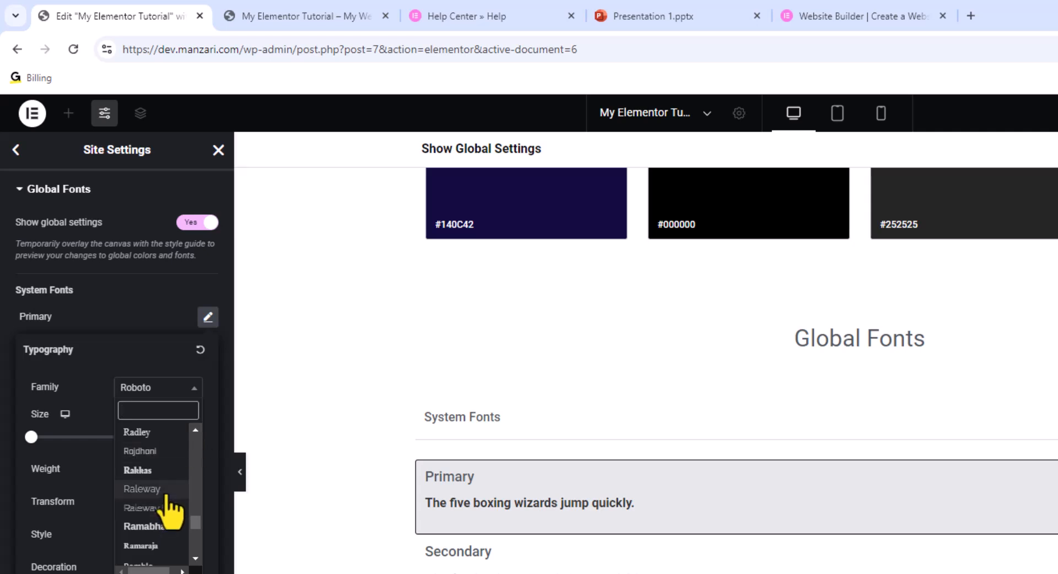
left_click(141, 489)
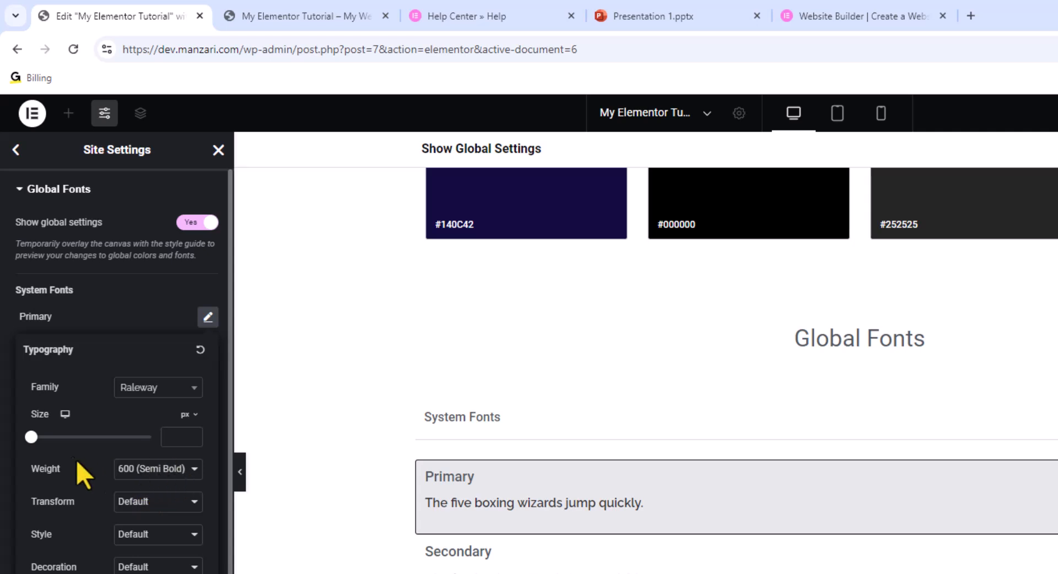
mouse_move(31, 438)
left_mouse_down()
mouse_move(82, 438)
mouse_move(47, 437)
left_mouse_up()
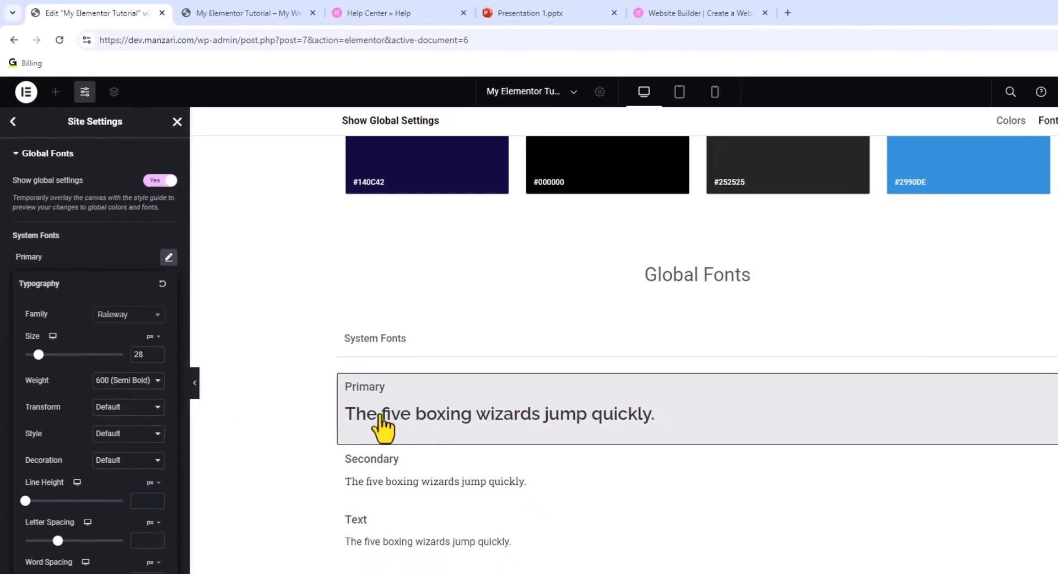
left_click_drag(38, 354, 36, 355)
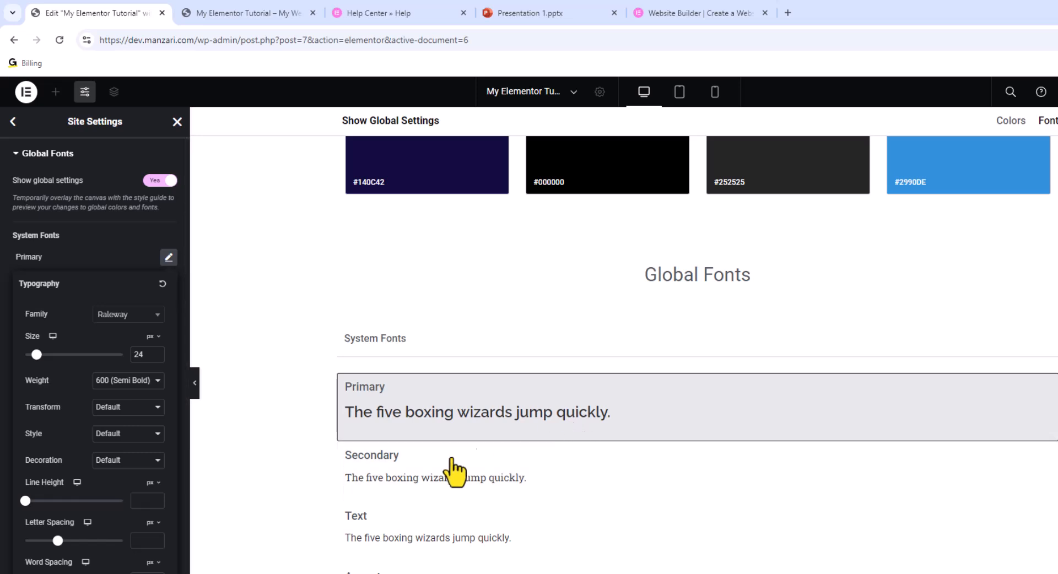
- Set the font family of the Secondary system font to Raleway
left_click(398, 478)
left_click(159, 341)
left_click_drag(160, 452, 158, 385)
type("raleway")
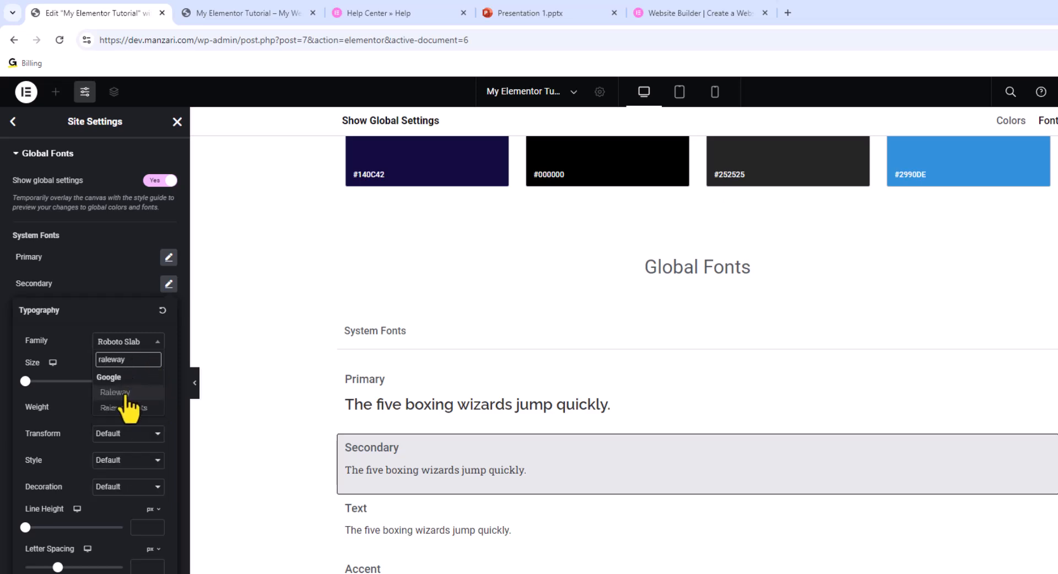
left_click(125, 393)
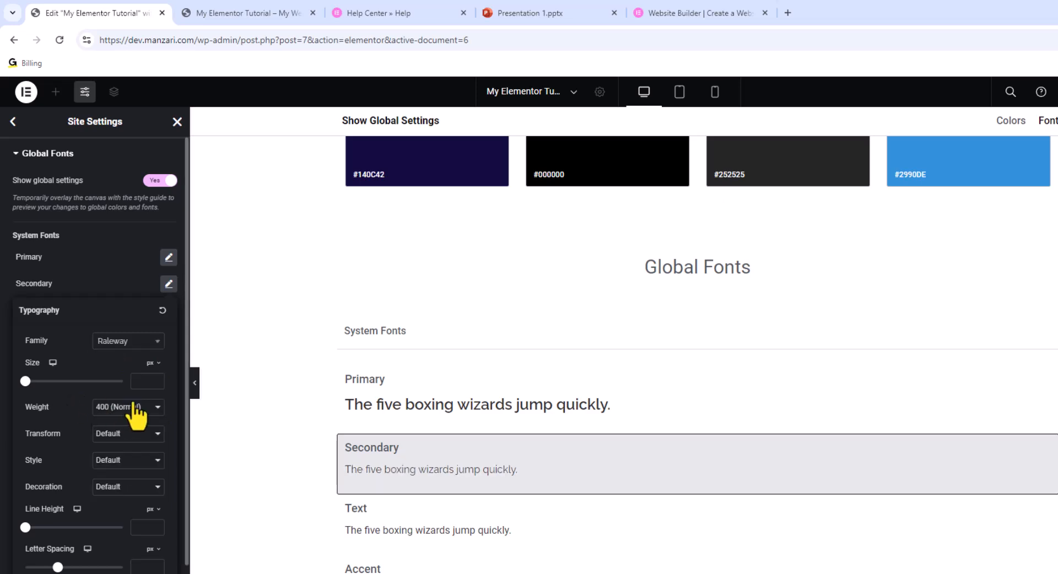
- Try the Extra Bold and Black weights on the Secondary system font, and set its weight to 500 (Medium)
left_click(138, 411)
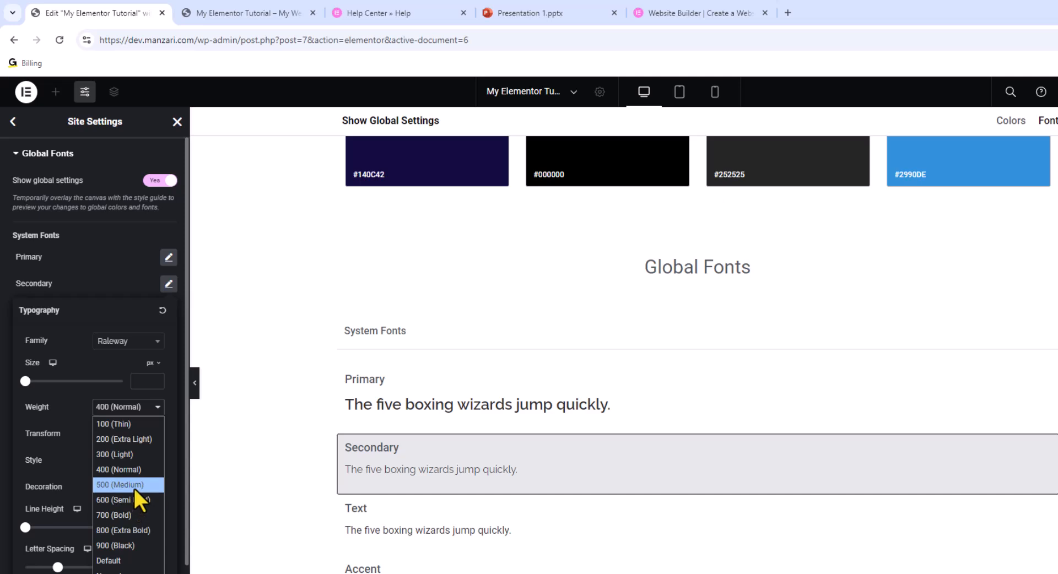
left_click(139, 485)
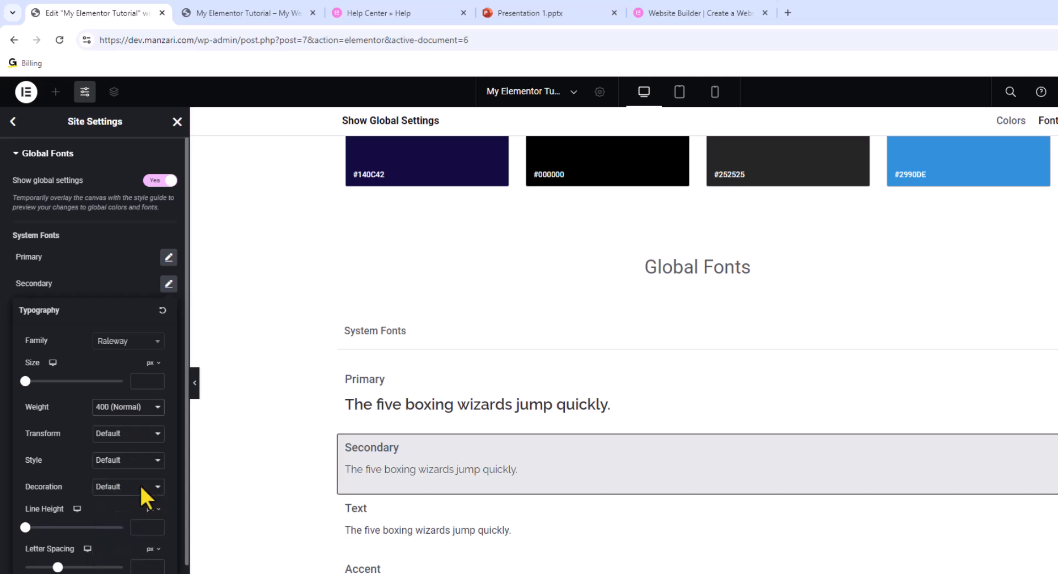
left_click(147, 414)
left_click(133, 529)
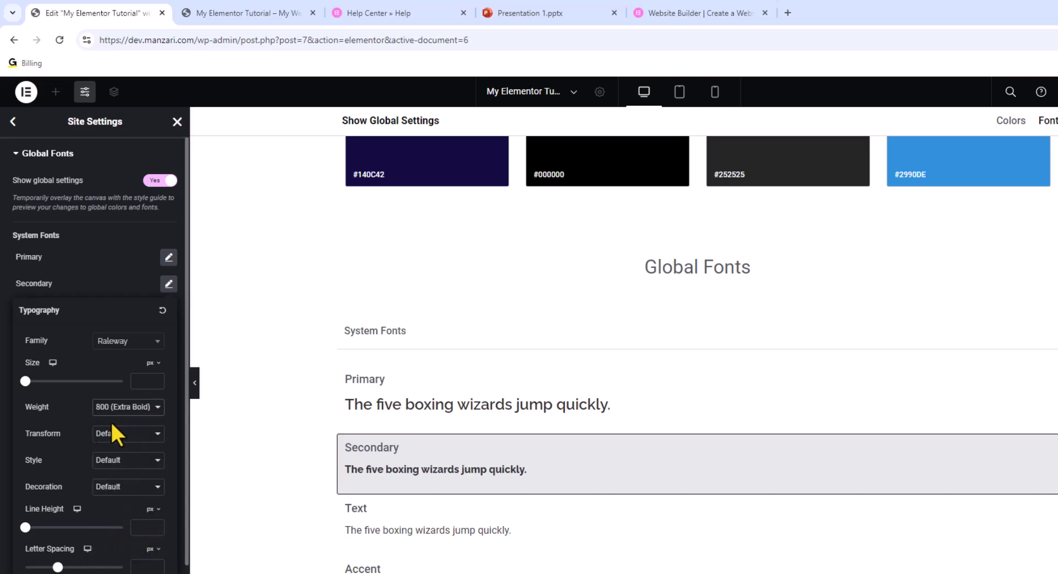
left_click(147, 416)
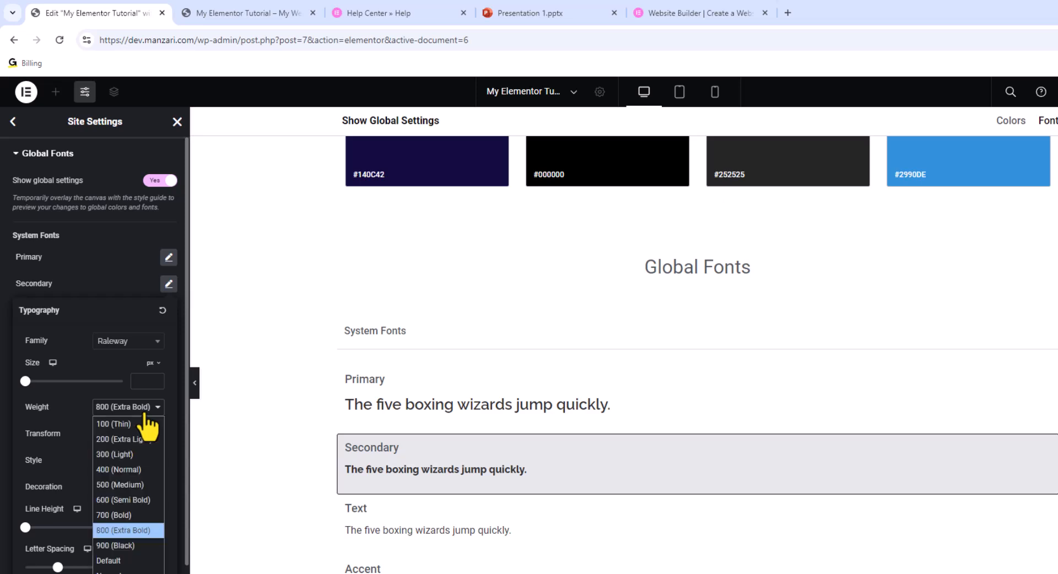
left_click(146, 547)
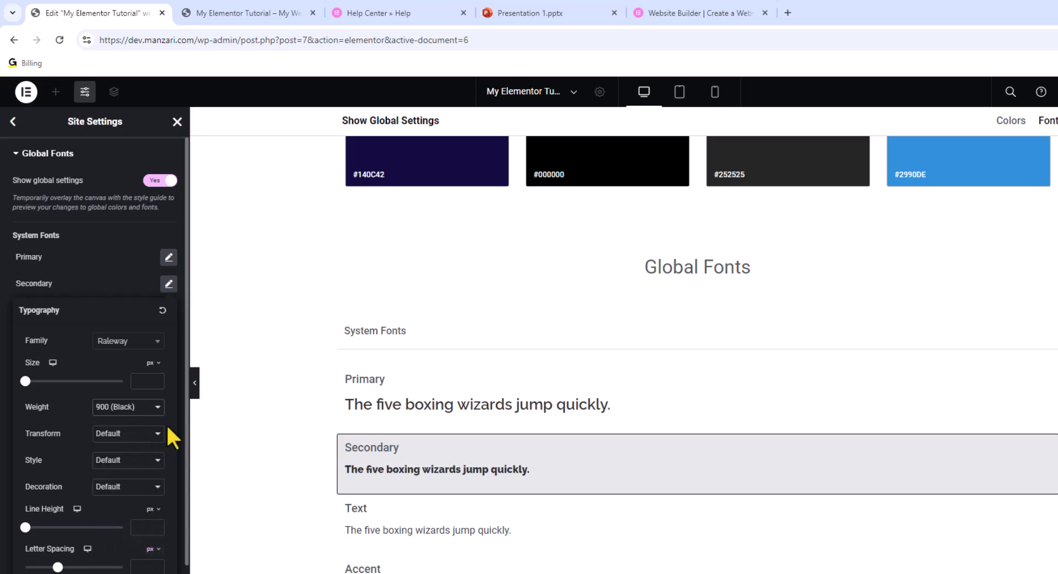
left_click(156, 410)
left_click(151, 484)
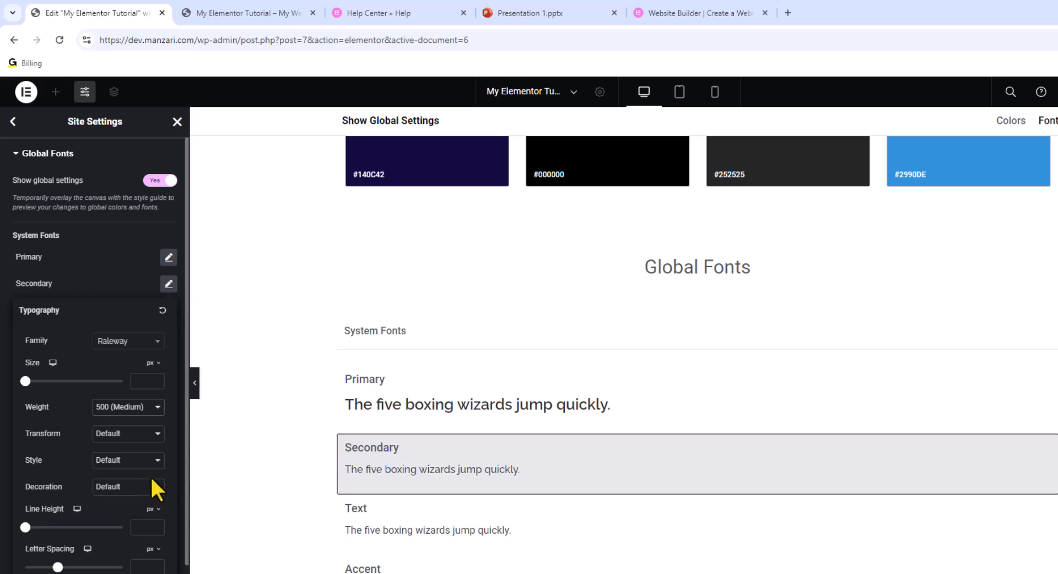
- Set the Text system font to the Arial family with a size of 18 px, and close its typography settings
left_click(409, 524)
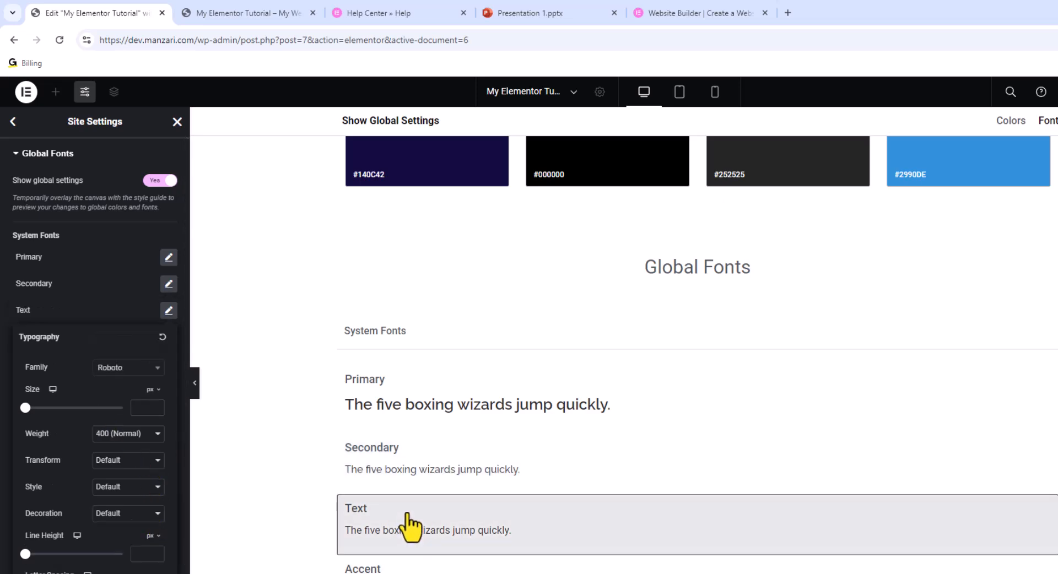
left_click(113, 367)
left_click_drag(159, 477, 159, 405)
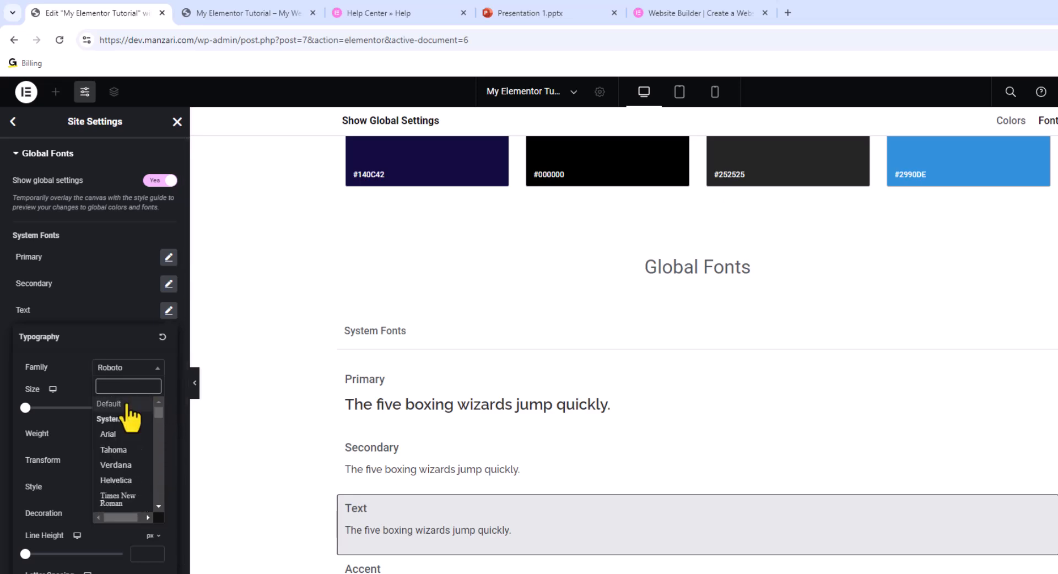
left_click(117, 436)
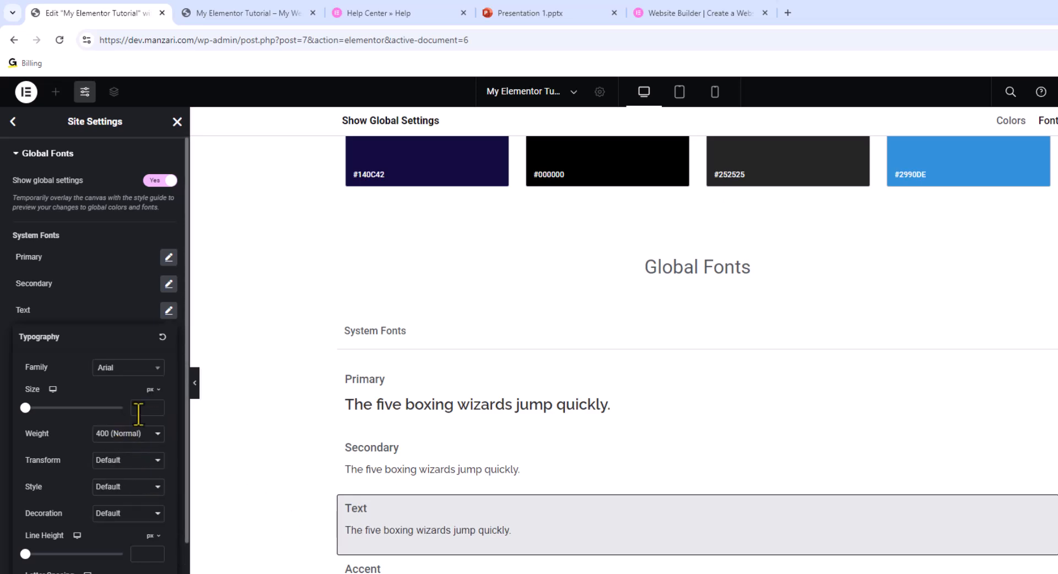
left_click(148, 405)
type("15")
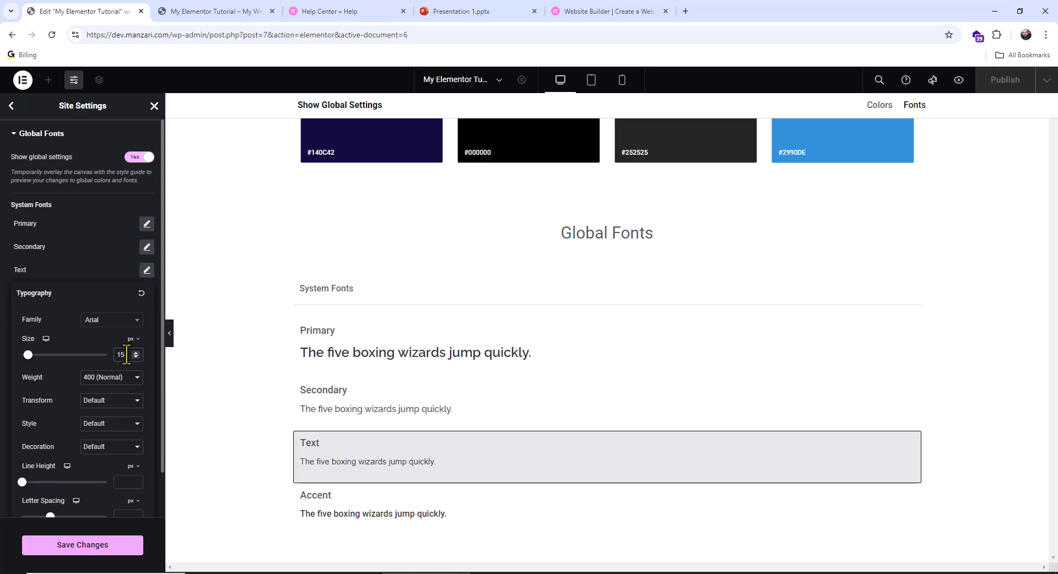
left_click(135, 353)
left_click(135, 352)
left_click(136, 353)
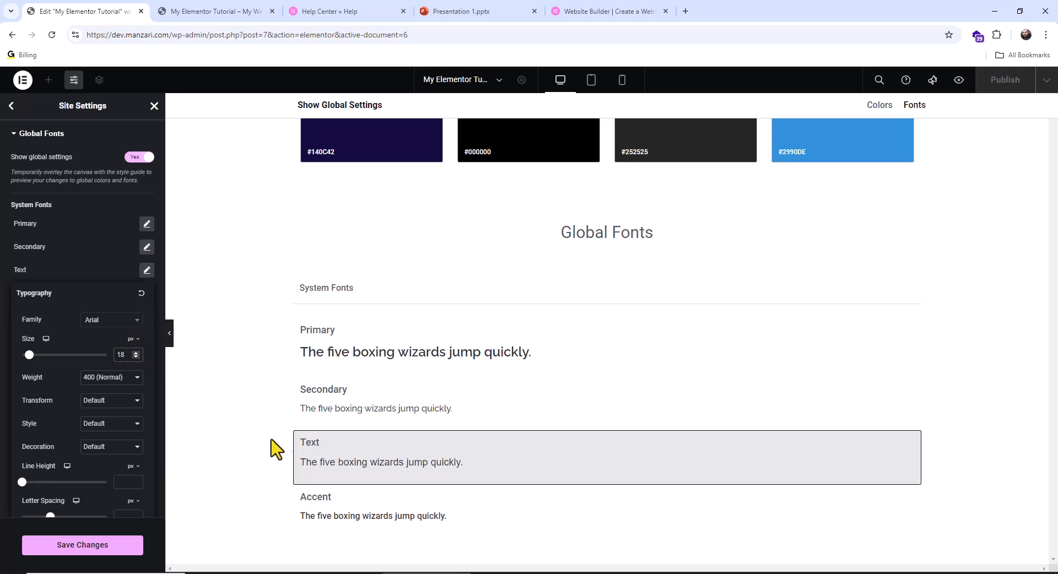
left_click(212, 418)
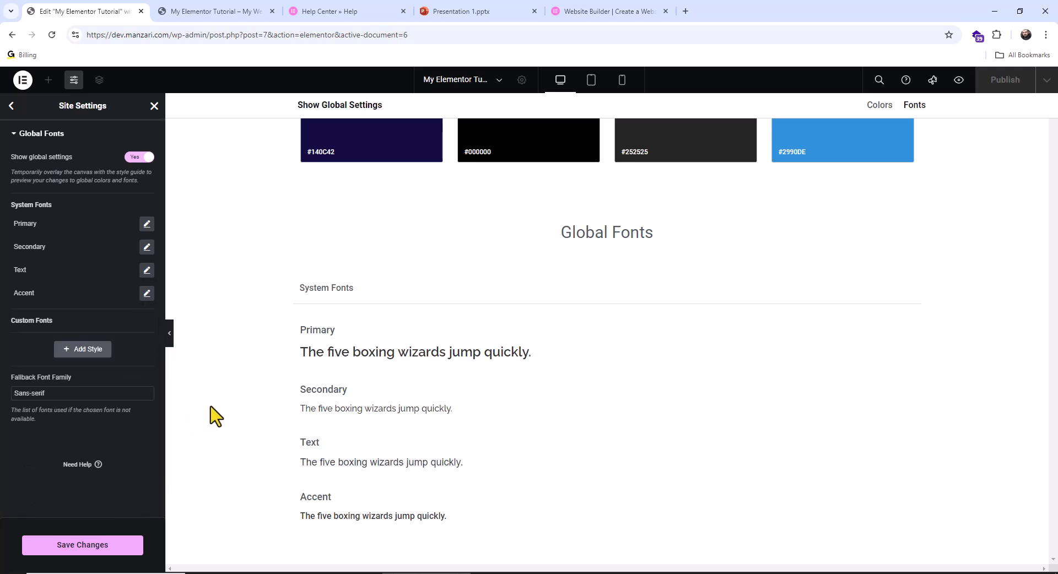
- Set the font family of the Accent system font to DM Sans
left_click(147, 294)
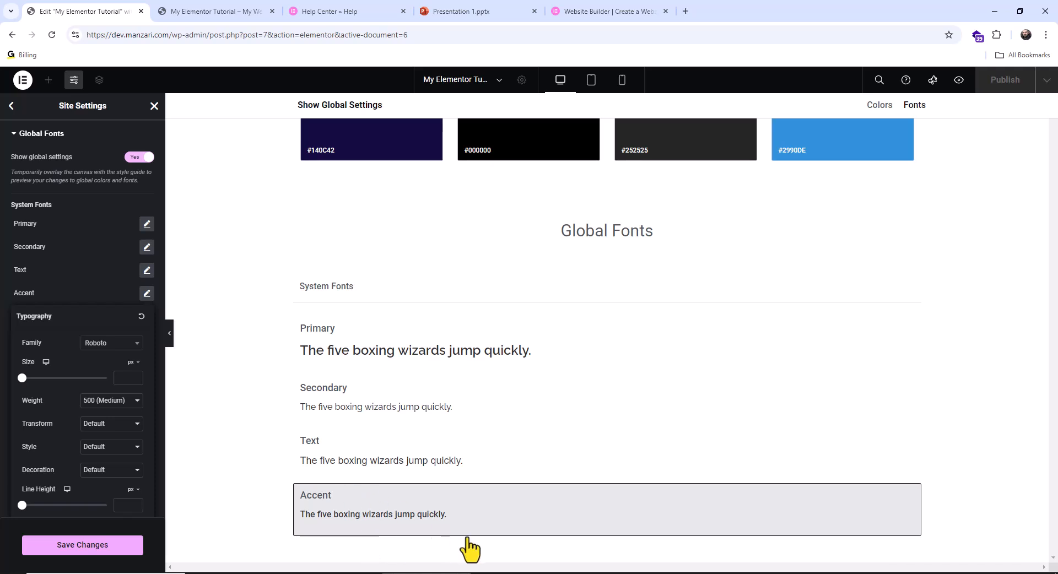
left_click(138, 349)
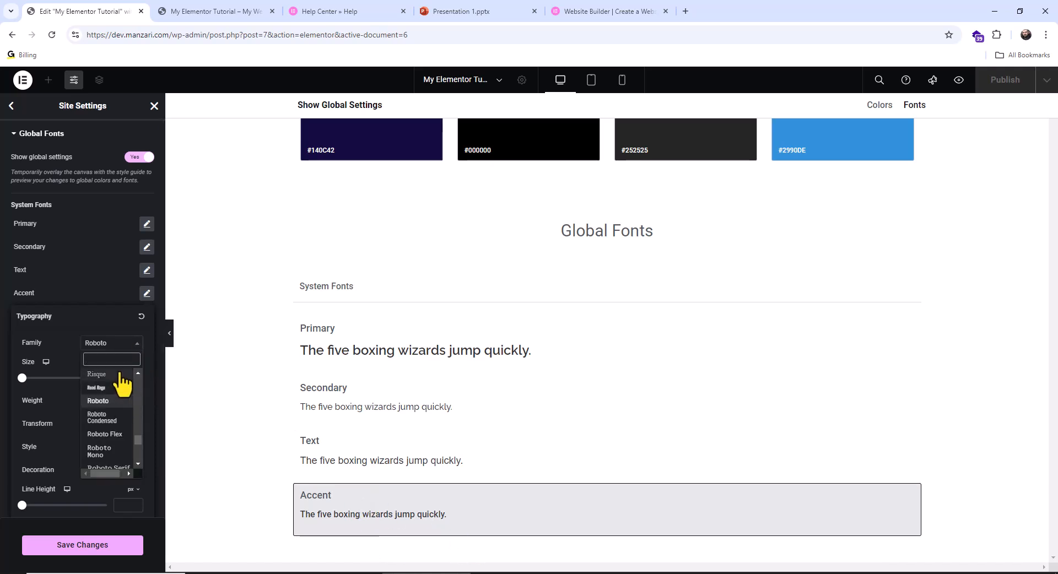
type("dm sa")
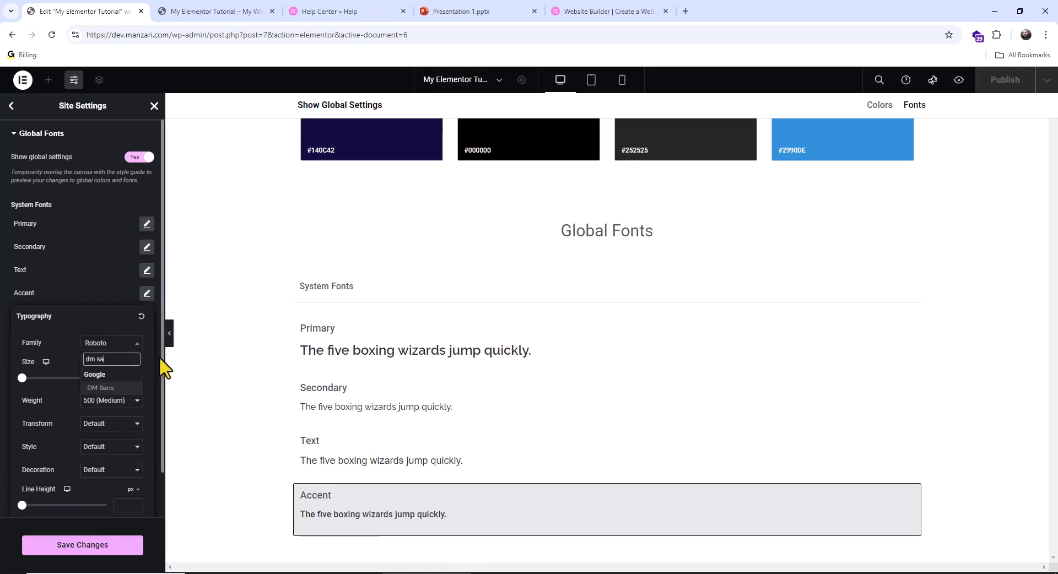
type("n")
left_click(102, 387)
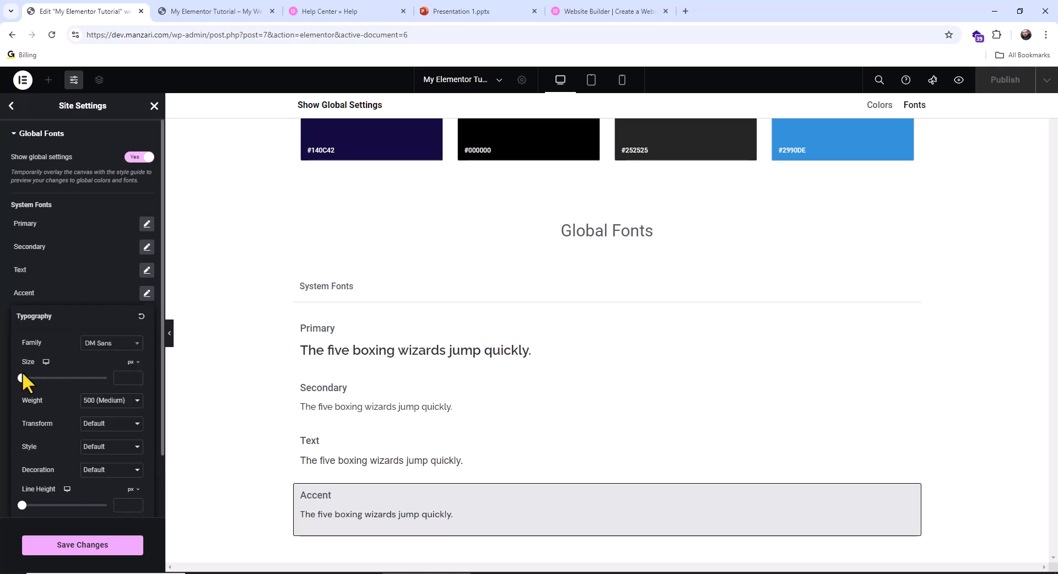
- Try a large size on the Accent system font, and set its size to 15 px
mouse_move(18, 377)
left_mouse_down()
mouse_move(51, 378)
mouse_move(25, 379)
mouse_move(34, 378)
left_mouse_up()
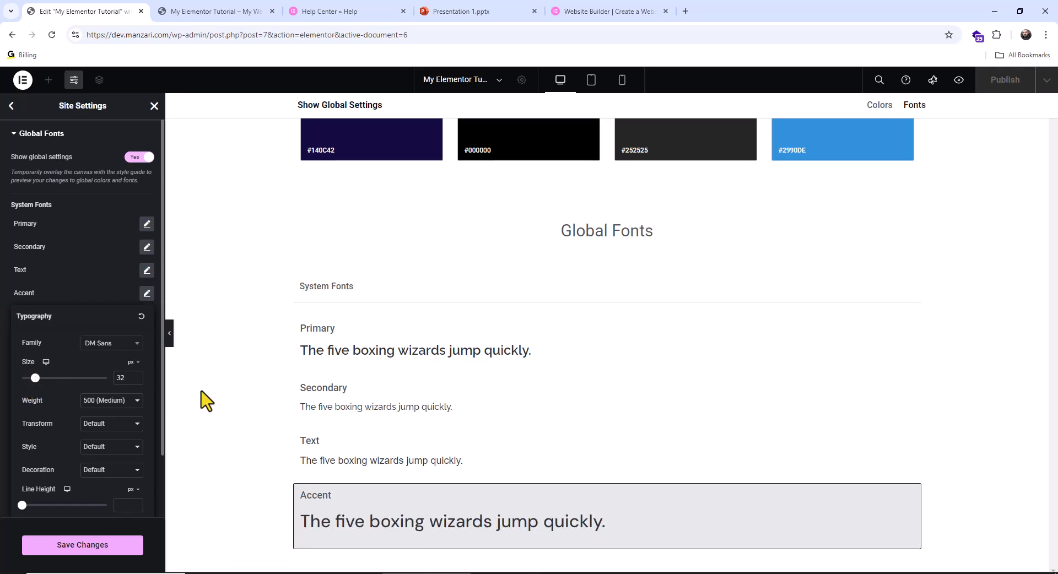
left_click(136, 376)
left_click(137, 380)
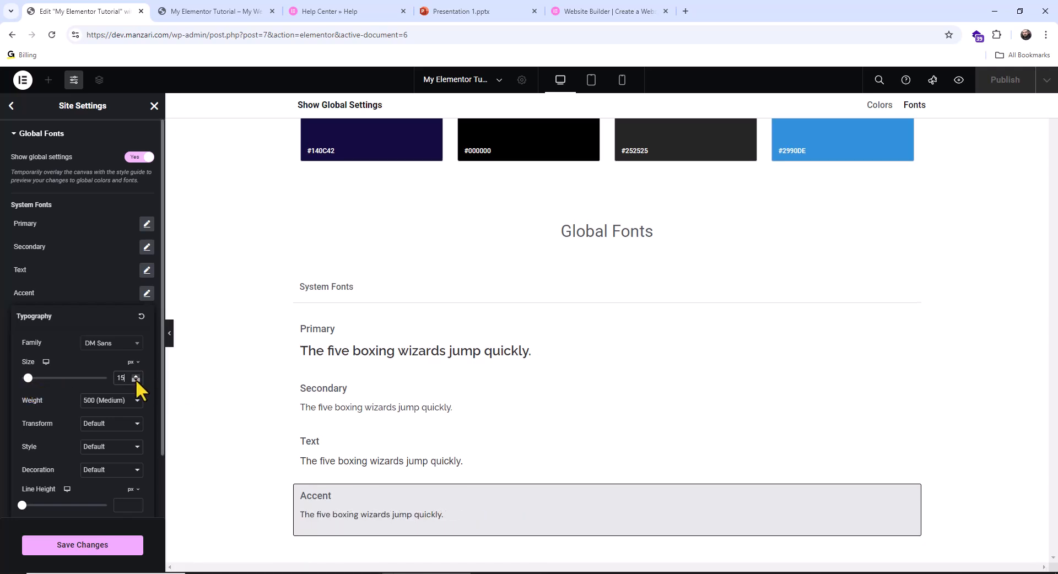
left_click(136, 376)
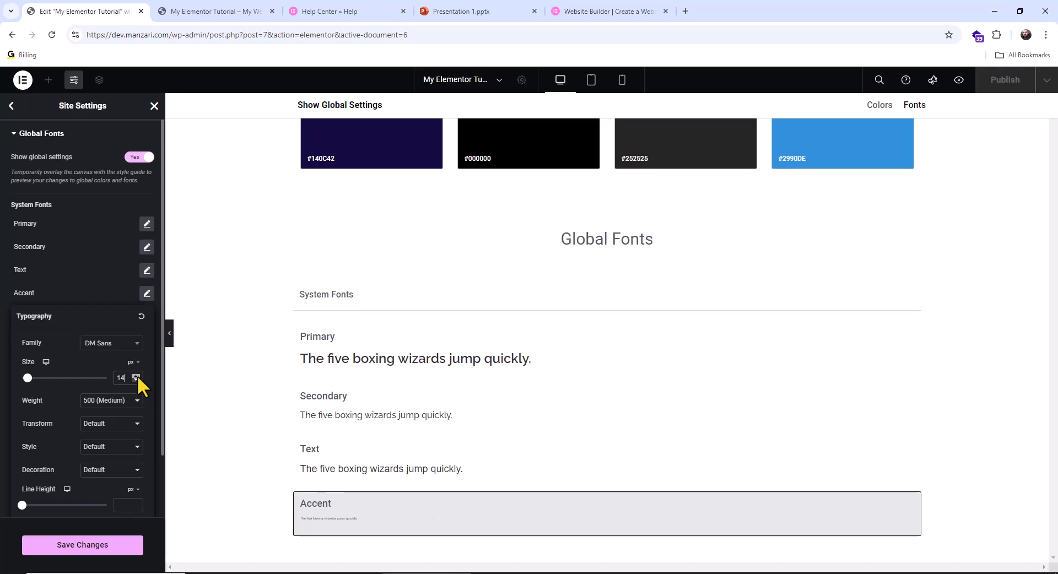
left_click(137, 380)
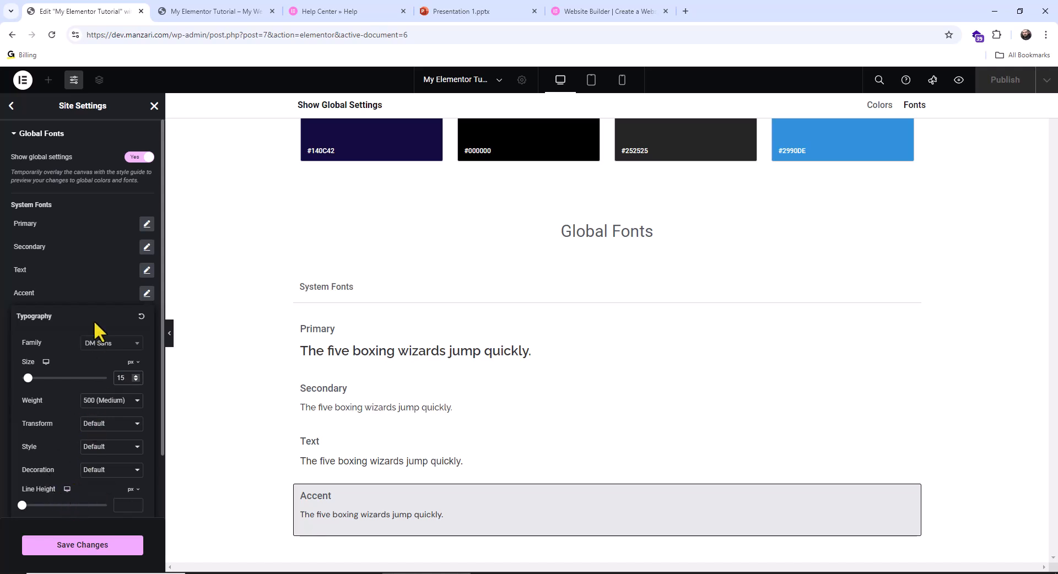
- Set the letter spacing of the Accent system font to 1 px and save the global font changes
scroll(113, 358, "down", 2)
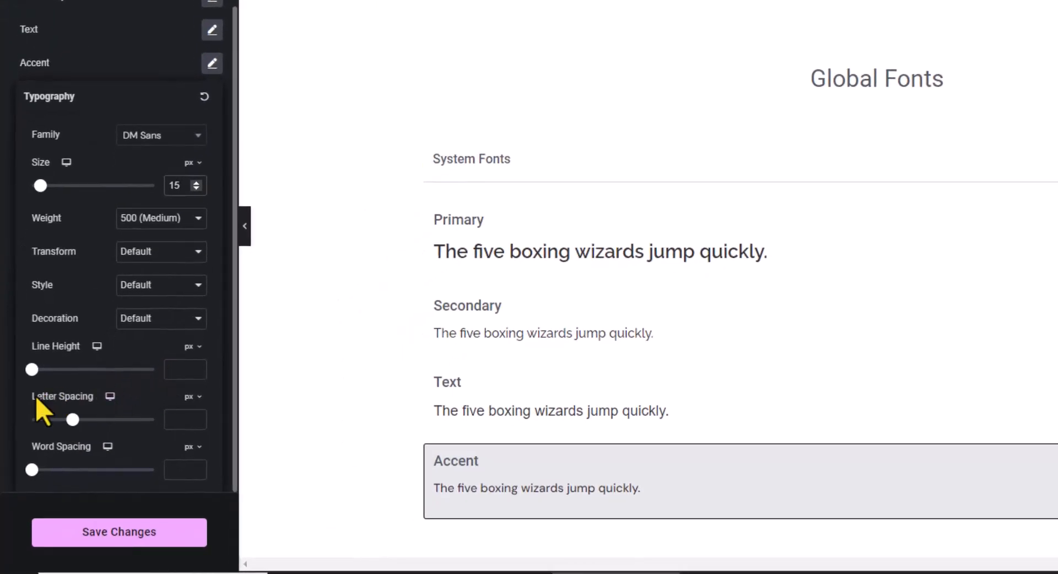
left_click_drag(71, 421, 84, 421)
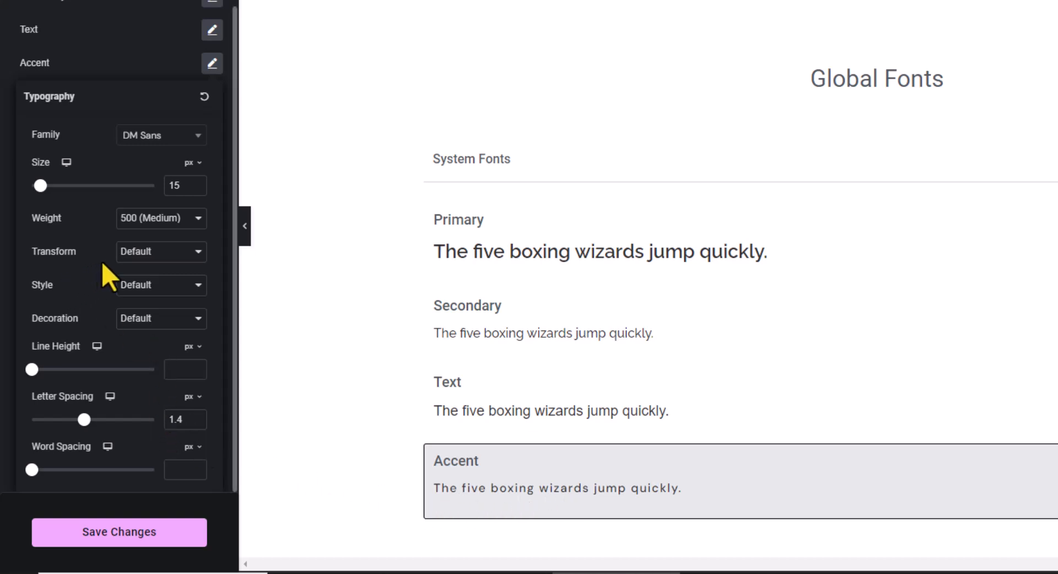
left_click(197, 423)
left_click(196, 423)
left_click(196, 423)
left_click(196, 422)
left_click(196, 423)
left_click(196, 418)
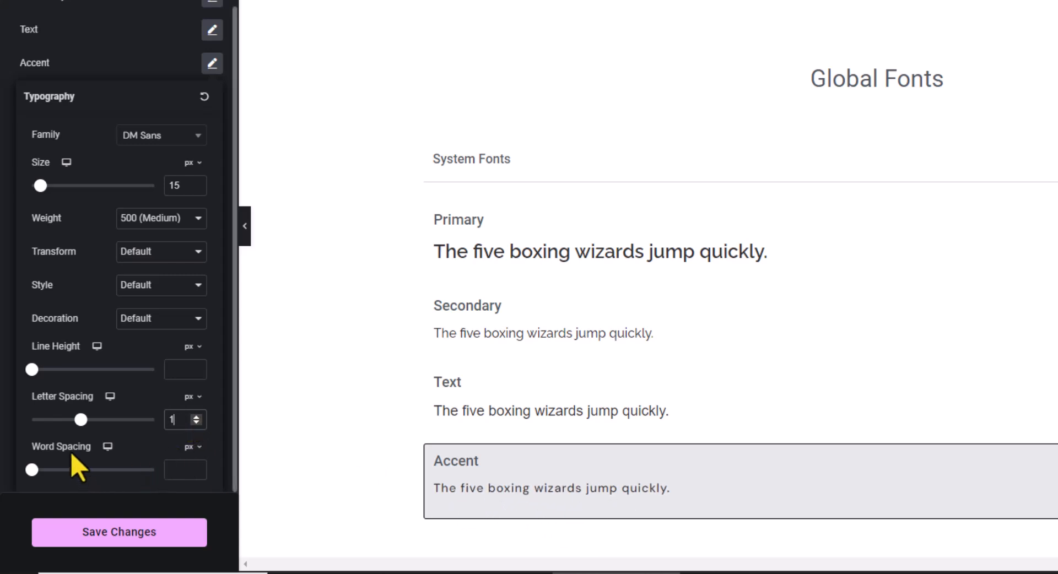
left_click(143, 537)
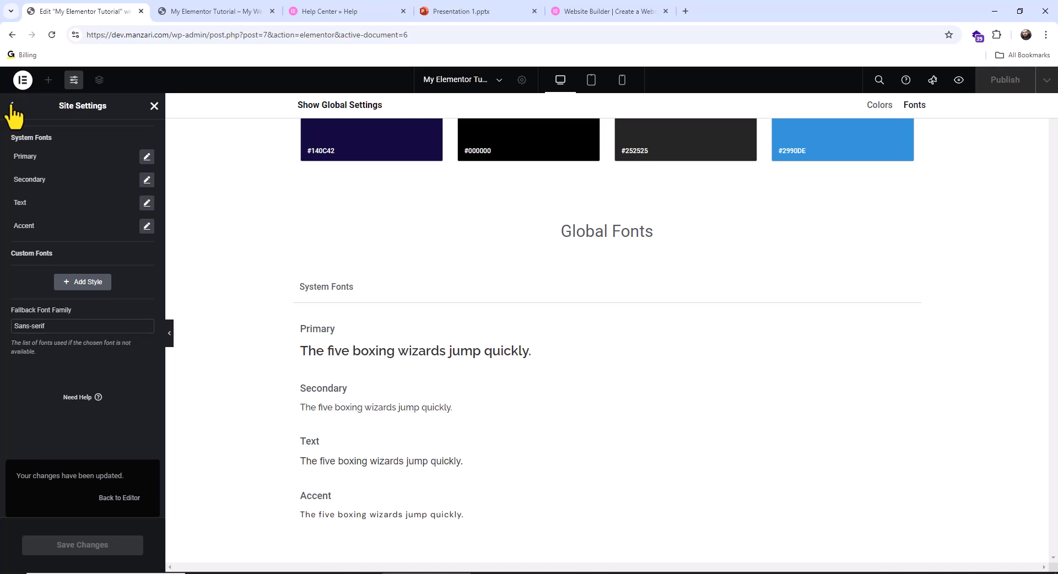
- Open the theme style Typography settings and bring up the color picker for the normal Link color
left_click(11, 106)
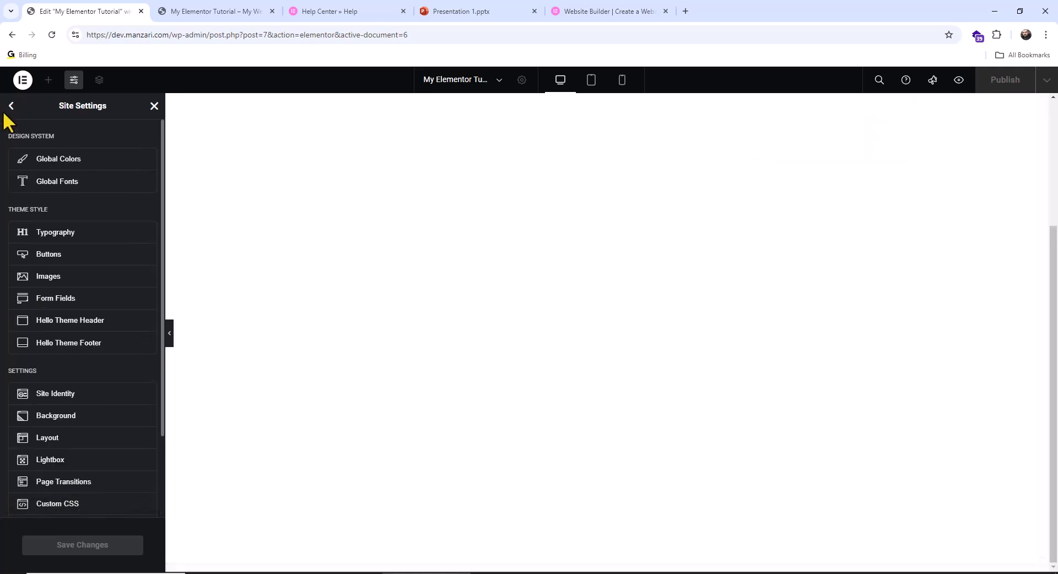
left_click(83, 235)
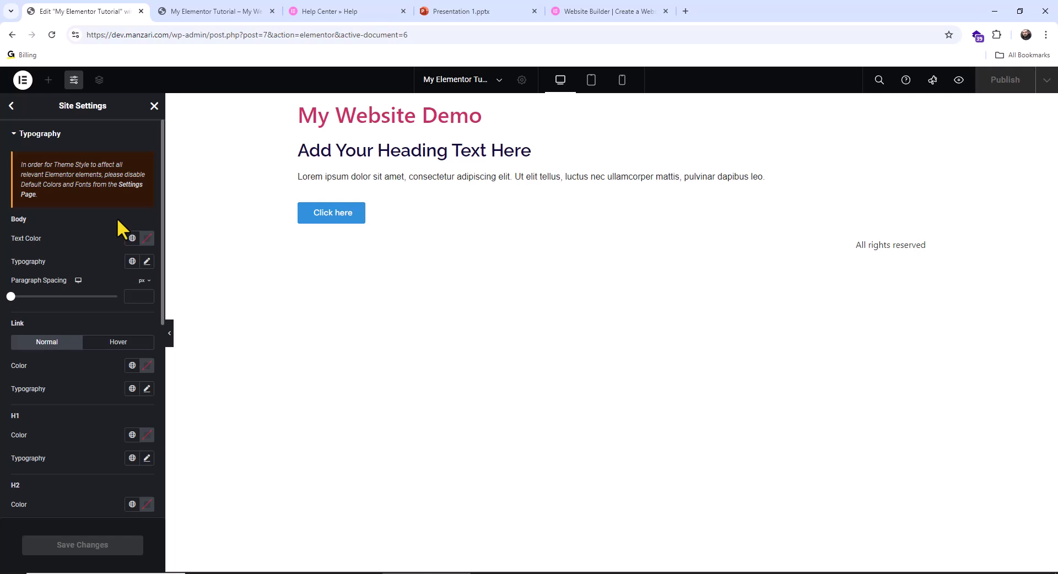
scroll(102, 231, "down", 2)
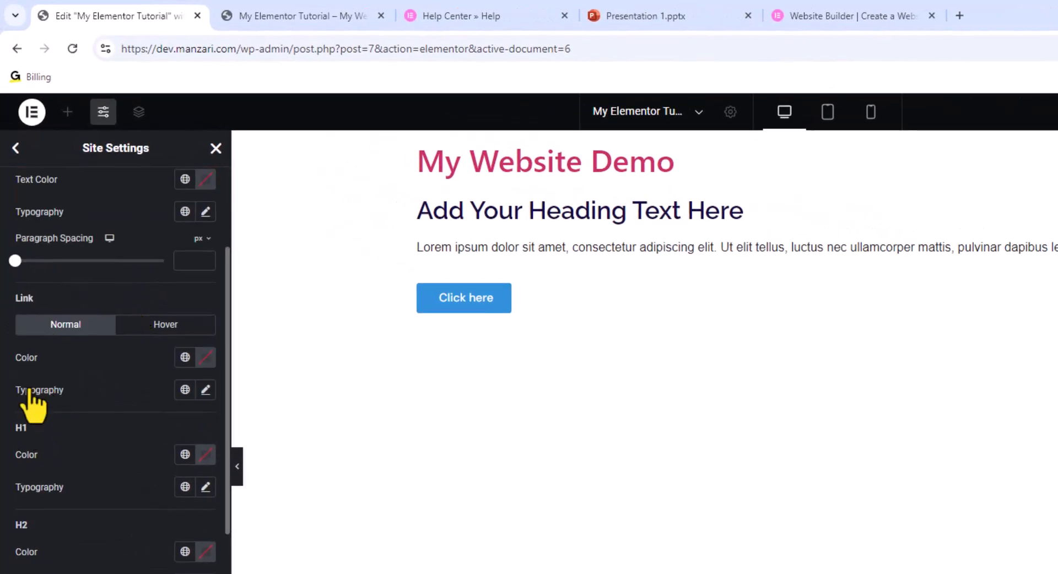
left_click(205, 358)
- Try a muted red and bright and lighter greens as the normal Link color
left_click(283, 431)
left_click_drag(283, 430, 202, 487)
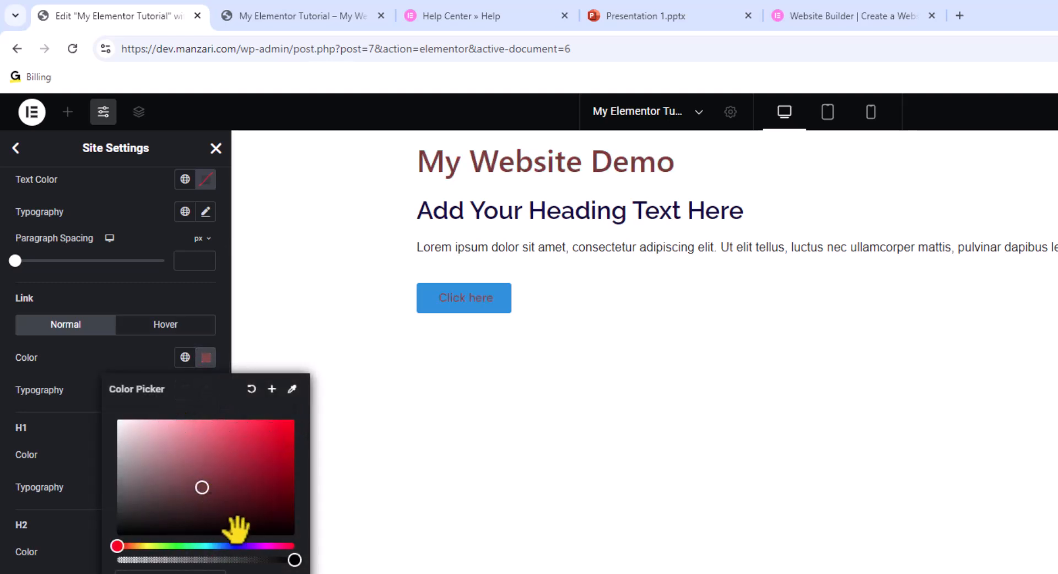
left_click(203, 546)
left_click_drag(203, 546, 183, 546)
left_click_drag(250, 452, 286, 420)
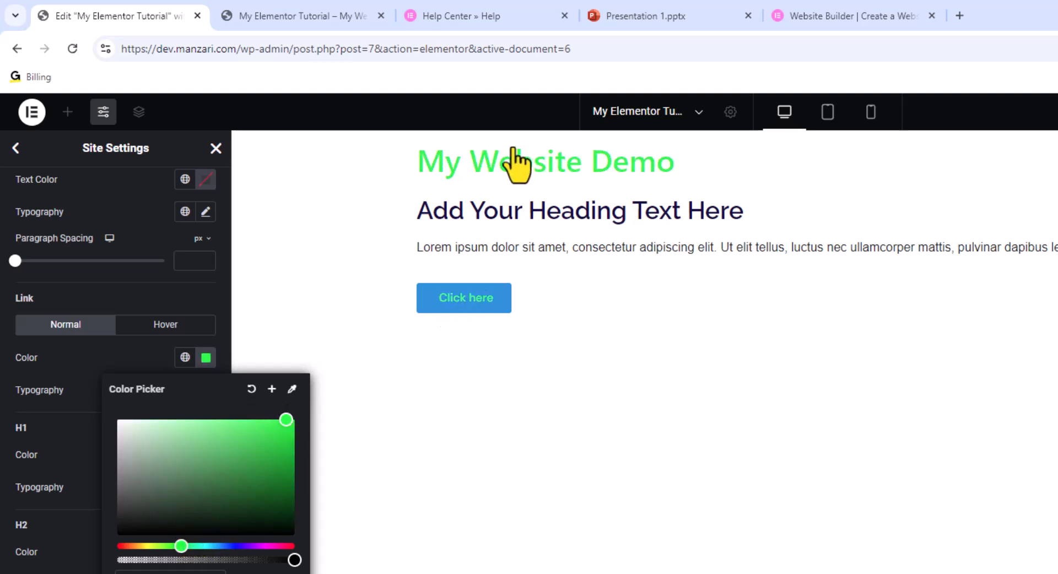
mouse_move(257, 435)
left_mouse_down()
mouse_move(257, 422)
mouse_move(244, 420)
left_mouse_up()
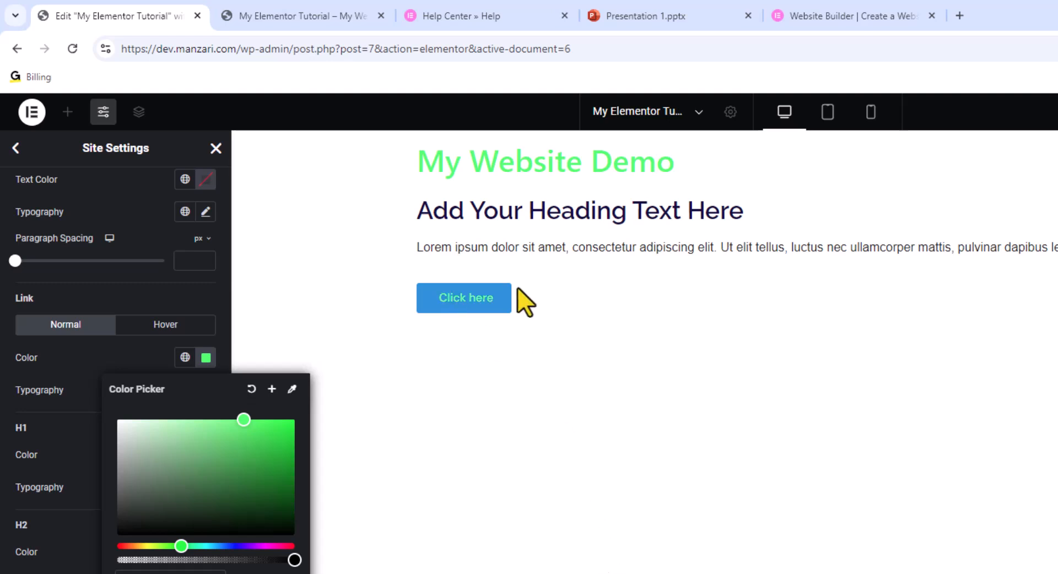
- Set the normal Link color to a fully saturated blue and close the color picker
left_click(233, 546)
left_click_drag(279, 458, 299, 412)
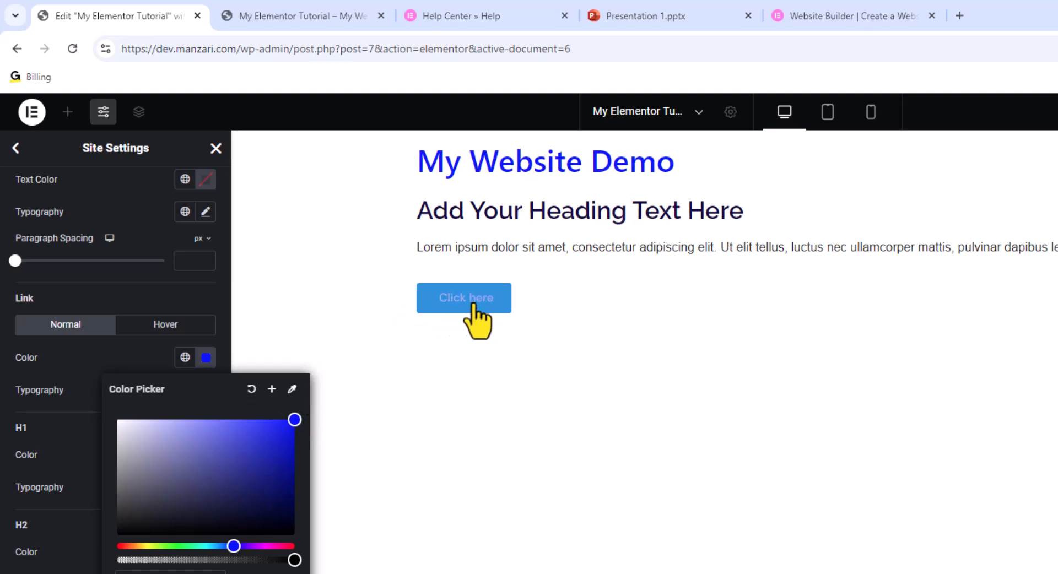
left_click(294, 535)
left_click_drag(294, 535, 280, 423)
left_click_drag(248, 457, 296, 417)
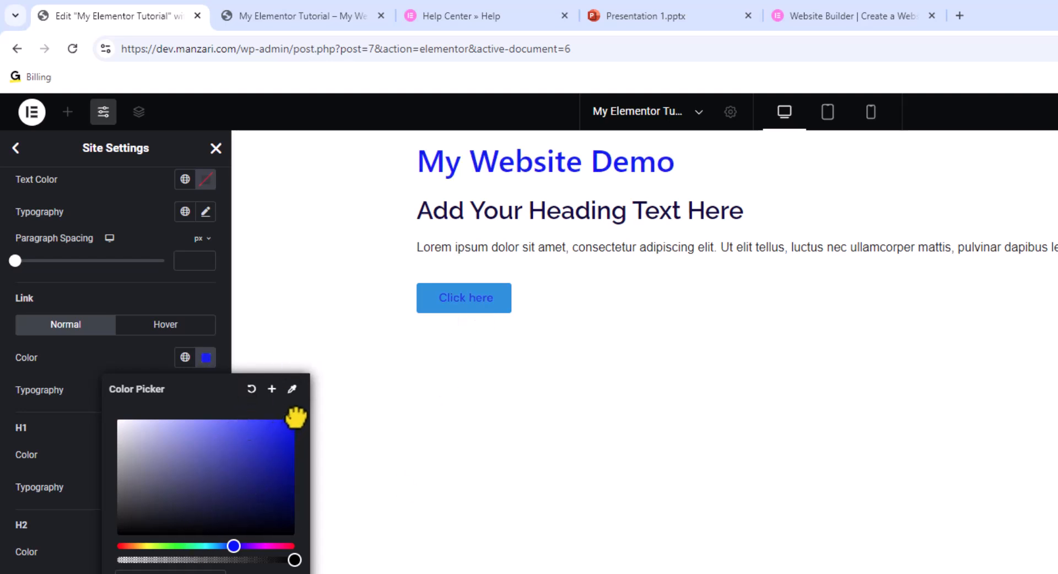
left_click(382, 461)
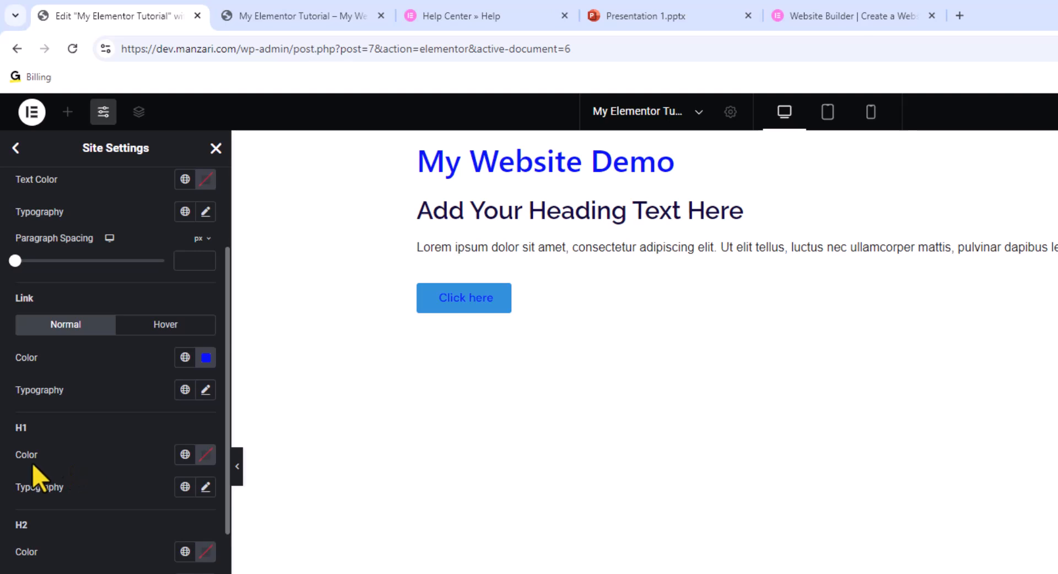
- Set the H1 heading color to black (#000000), and open the H1 typography settings
scroll(60, 420, "down", 1)
scroll(60, 420, "down", 3)
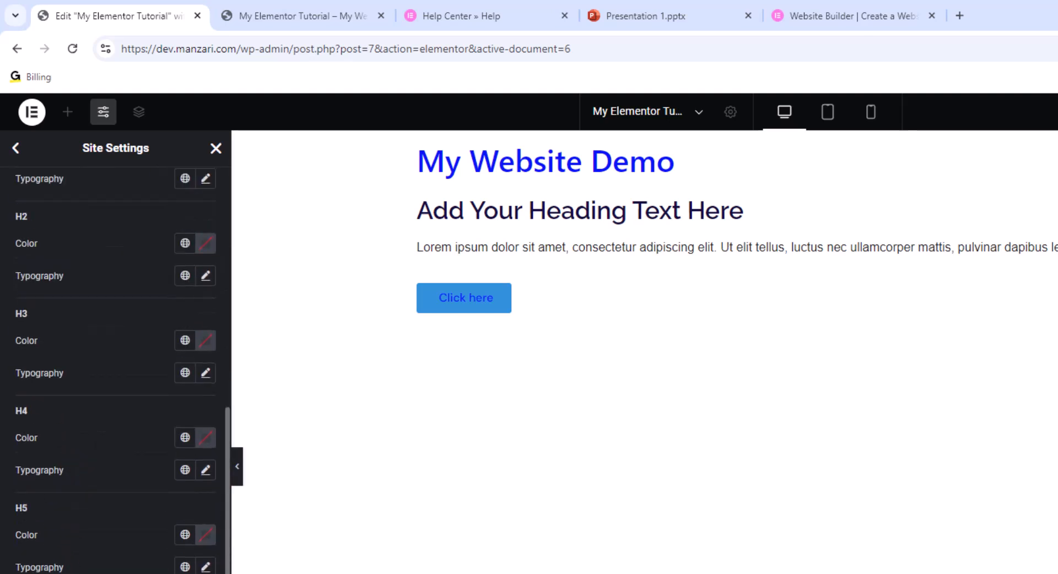
scroll(114, 538, "up", 2)
scroll(121, 527, "up", 2)
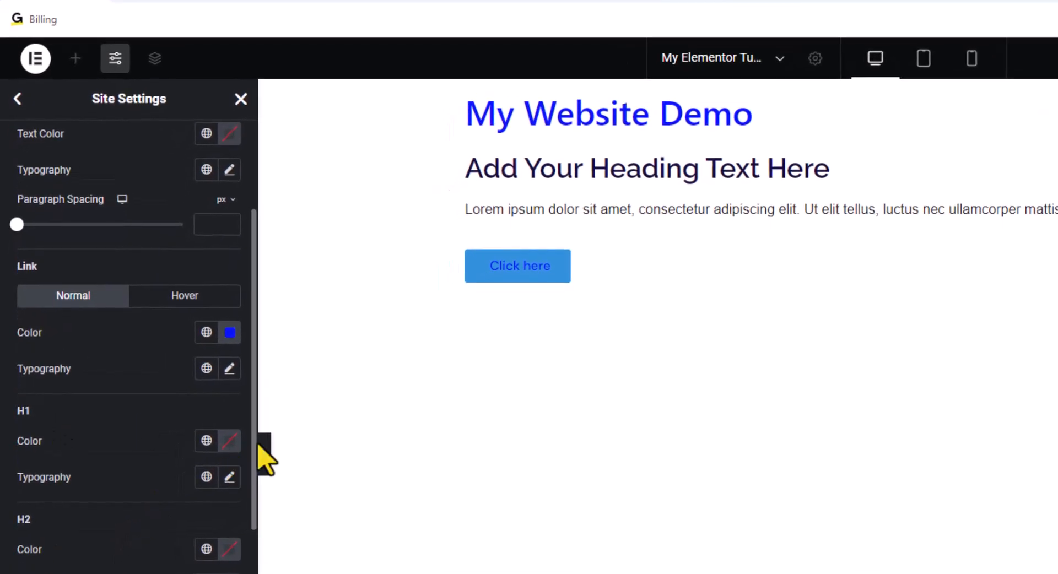
left_click(229, 441)
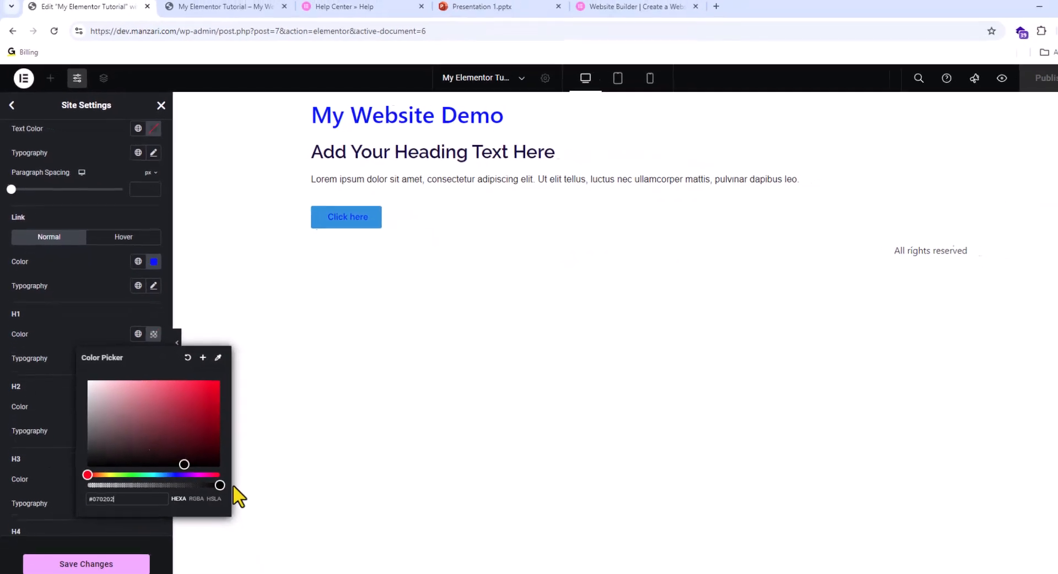
left_click(193, 441)
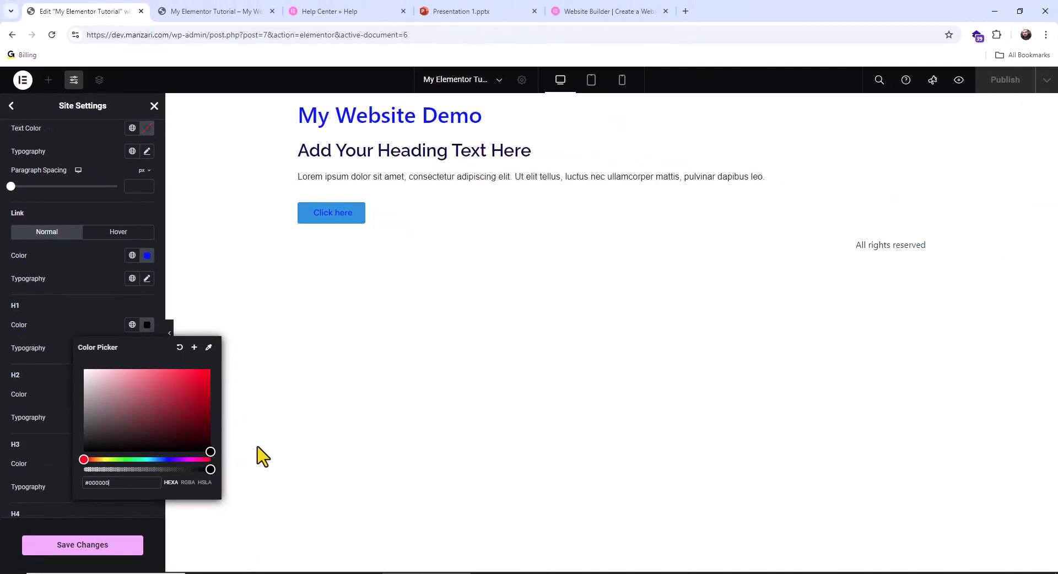
left_click(263, 456)
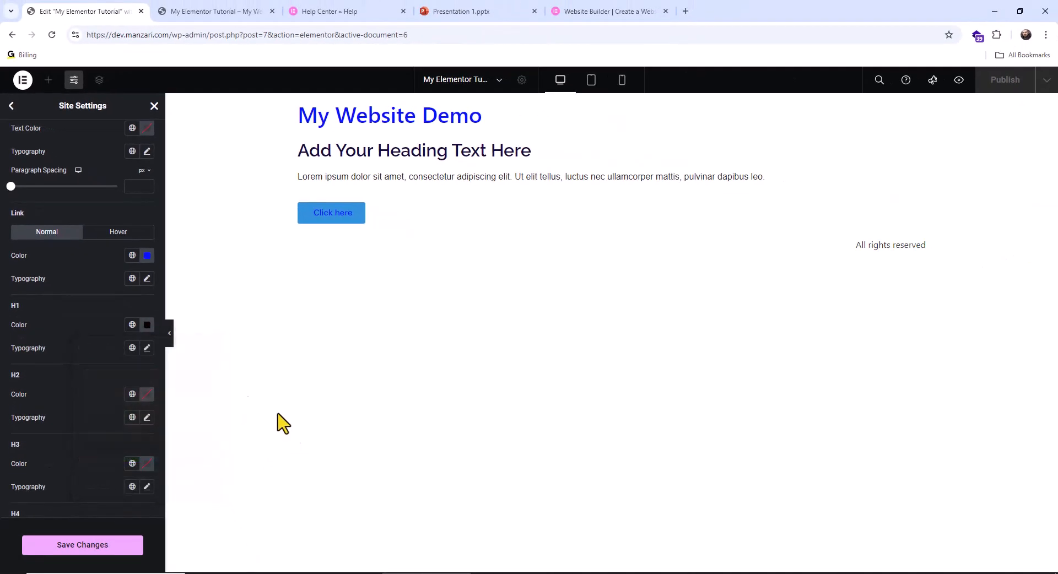
left_click(147, 325)
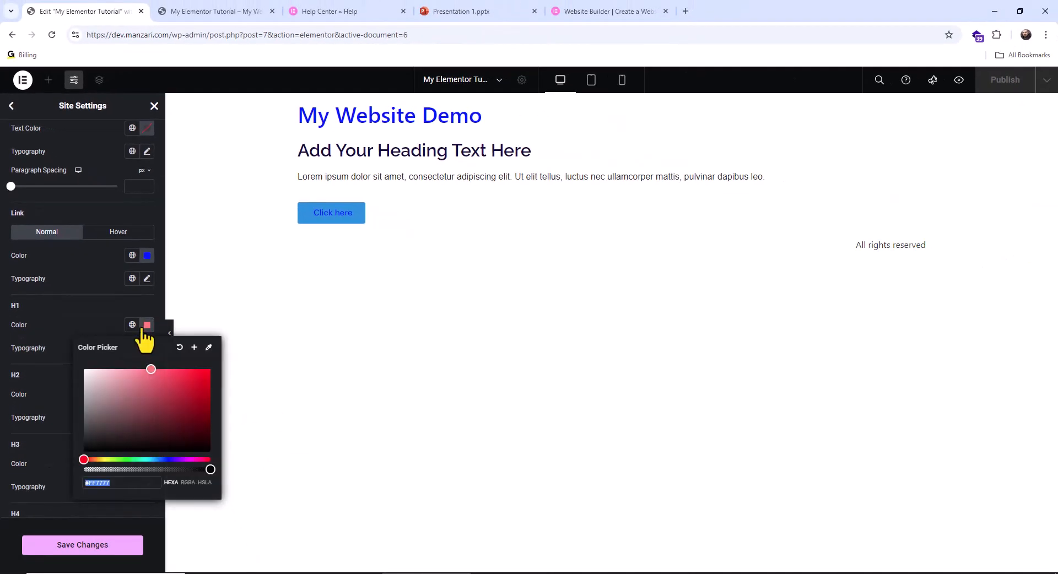
left_click(211, 449)
left_click(81, 318)
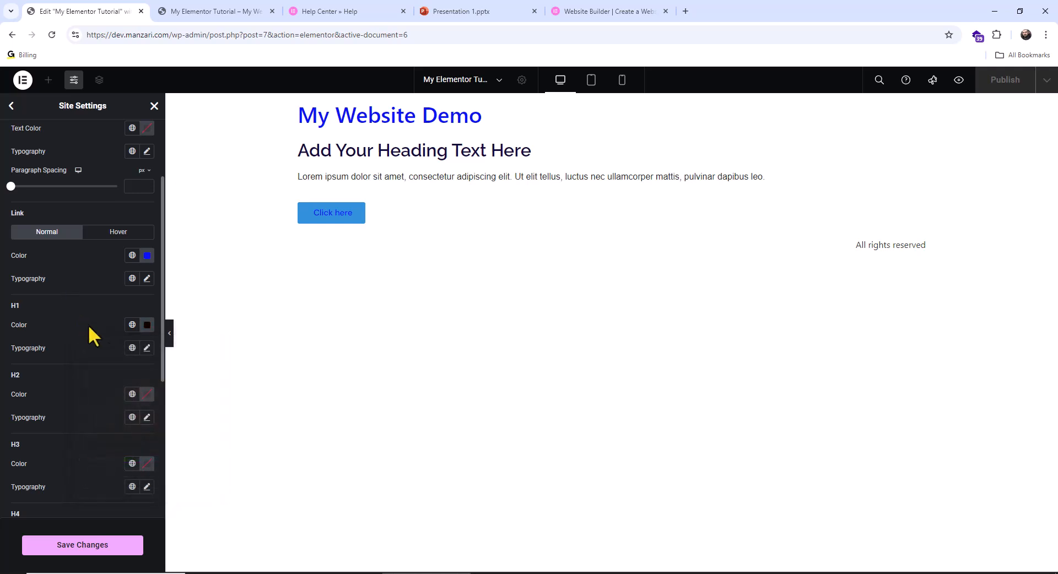
left_click(147, 348)
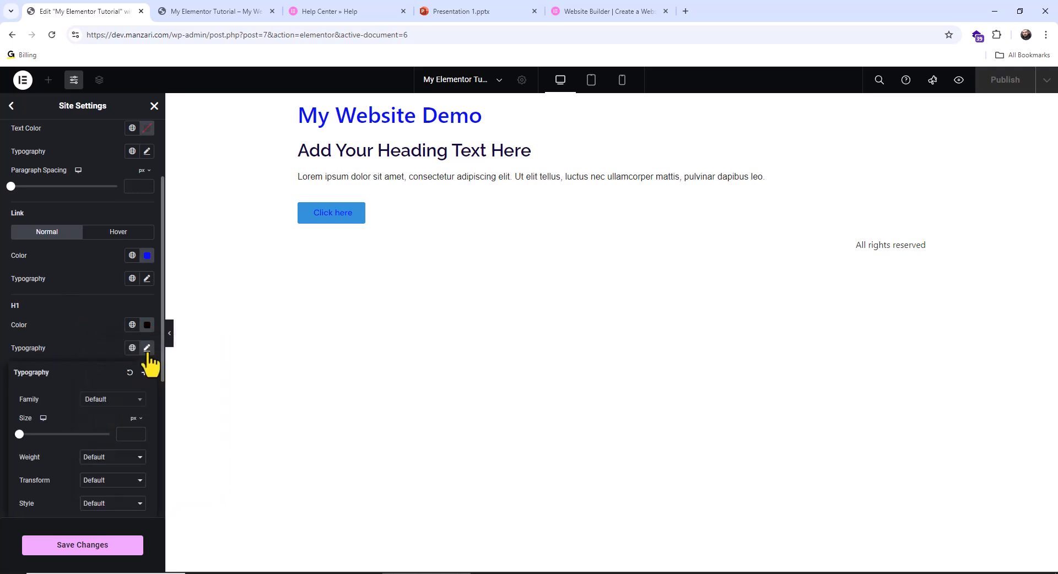
scroll(123, 397, "down", 3)
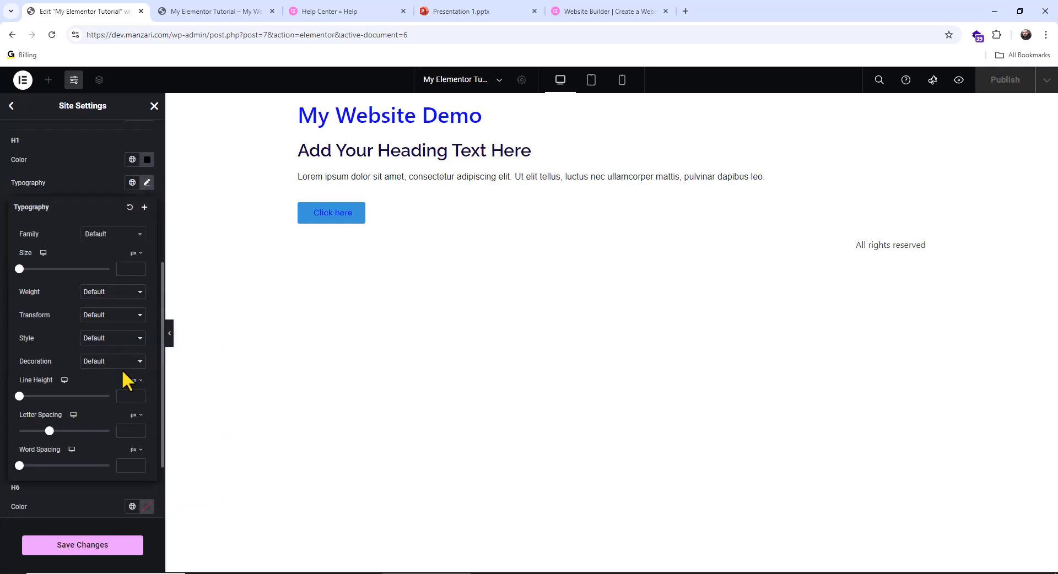
- Try the Fredoka font family on the H1 heading, and return the family to Default
left_click(102, 233)
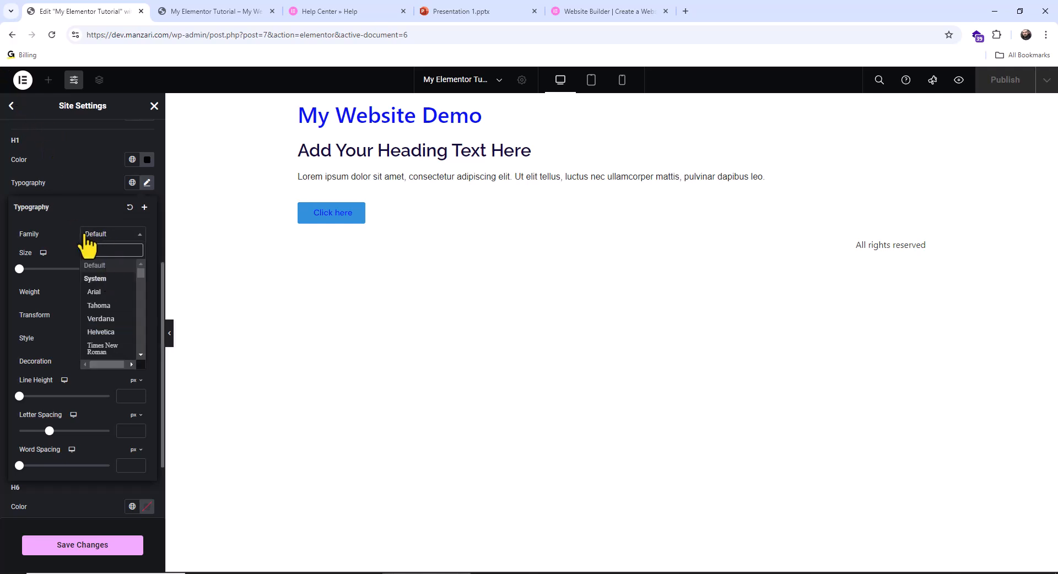
left_click_drag(142, 280, 101, 204)
left_click_drag(141, 285, 140, 292)
left_click(113, 327)
right_click(113, 328)
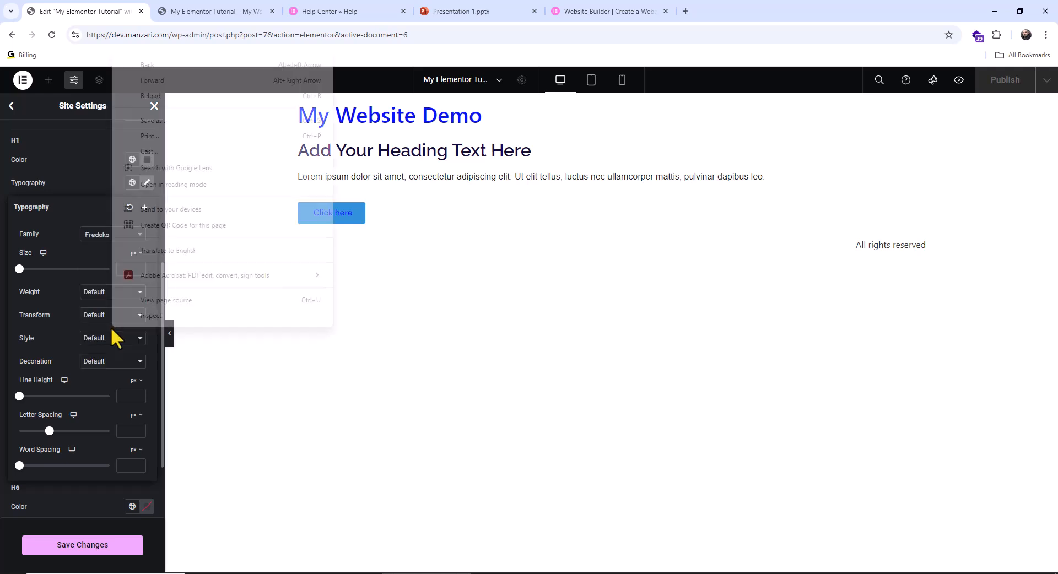
left_click(109, 232)
left_click(109, 234)
left_click(109, 236)
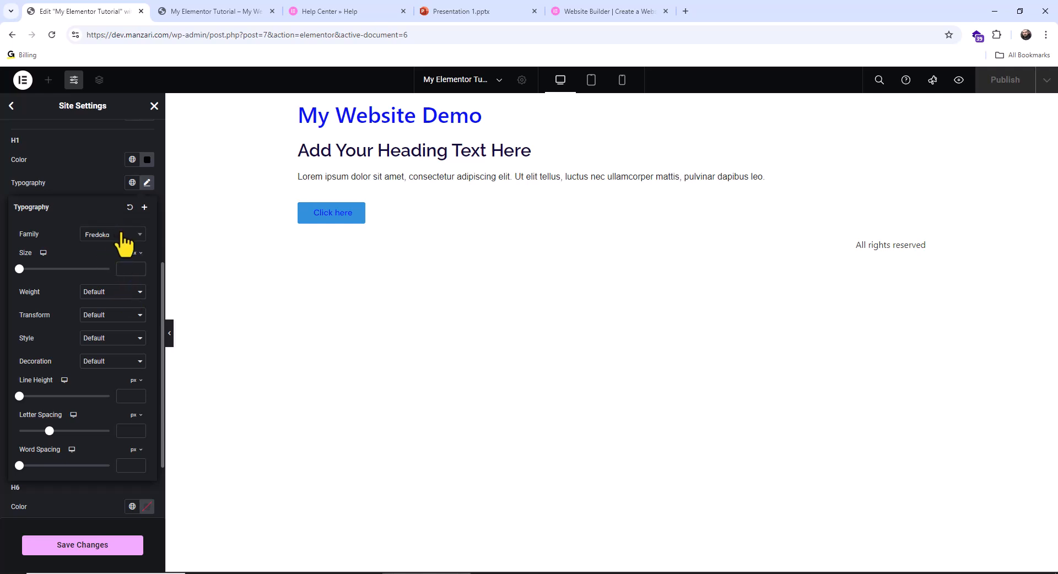
left_click(121, 233)
left_click_drag(141, 295, 142, 265)
left_click(119, 264)
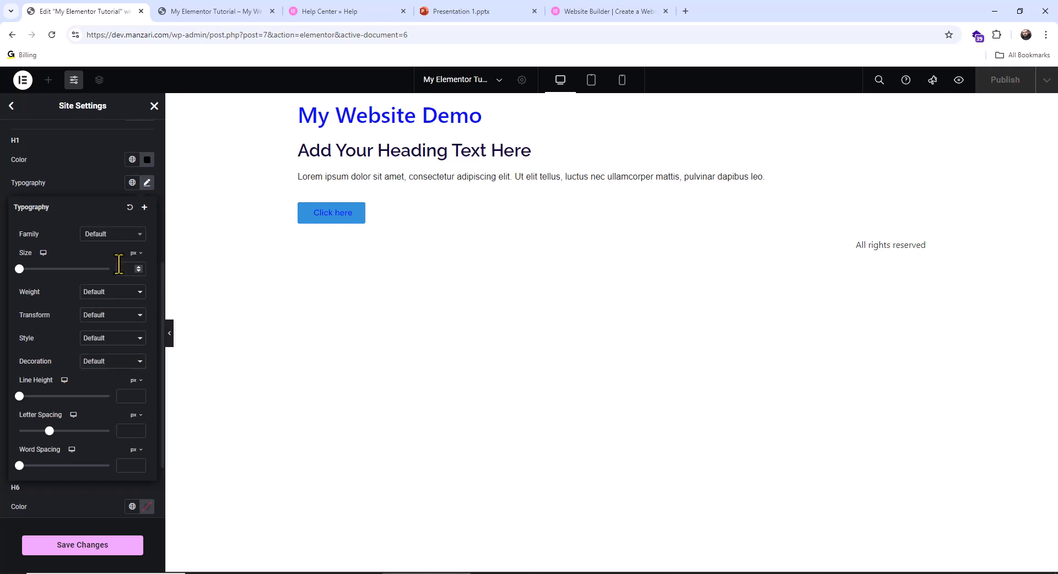
- Set the H1 typography size to 60 px and weight to 700 (Bold), and save the site settings
left_click_drag(20, 274, 34, 278)
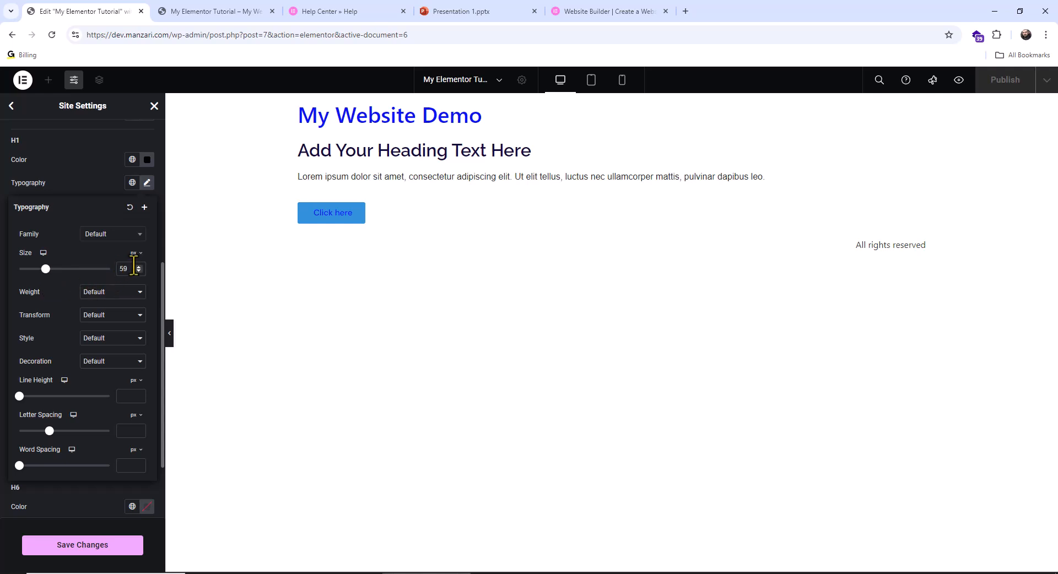
left_click(106, 286)
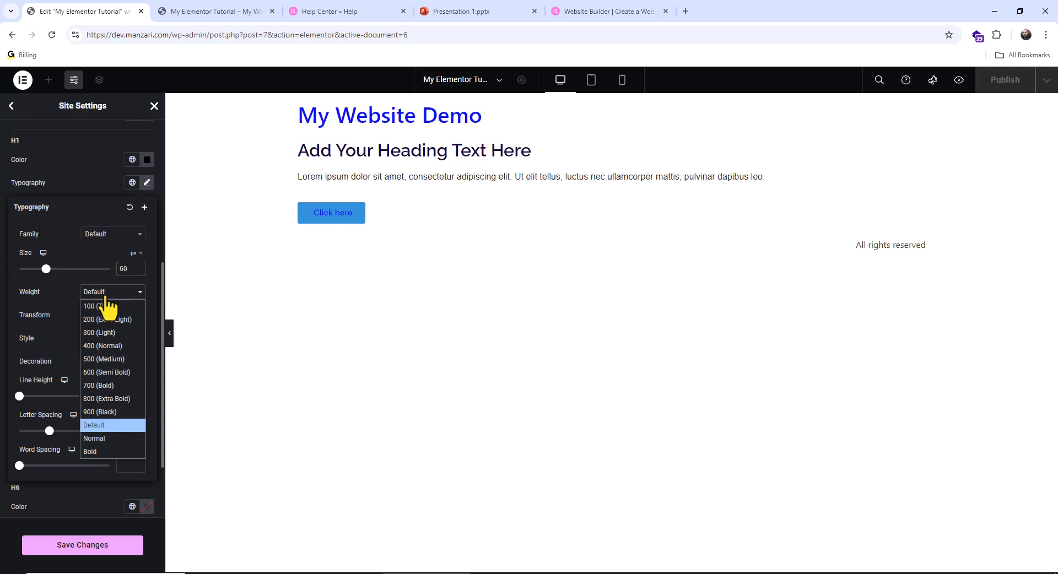
left_click(126, 386)
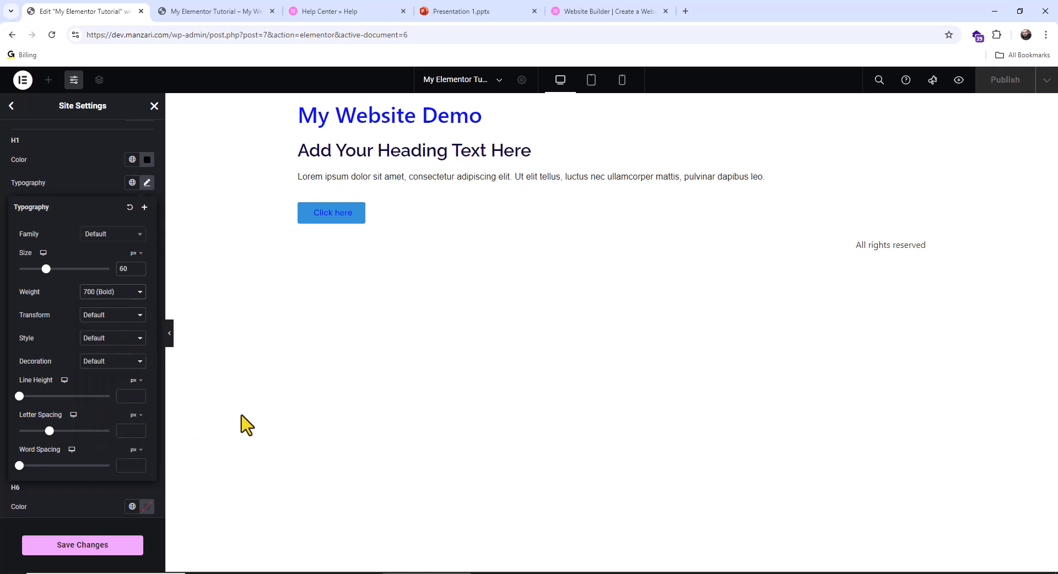
left_click(95, 550)
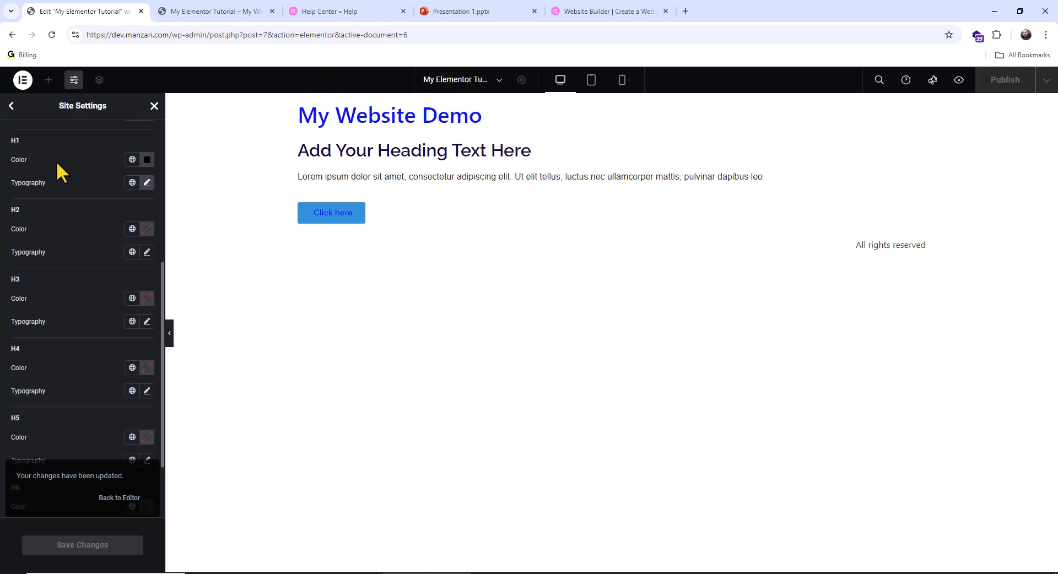
- Set the H2 heading color to black (#000000) and its typography size to 40 px
left_click(147, 229)
left_click_drag(162, 344, 220, 375)
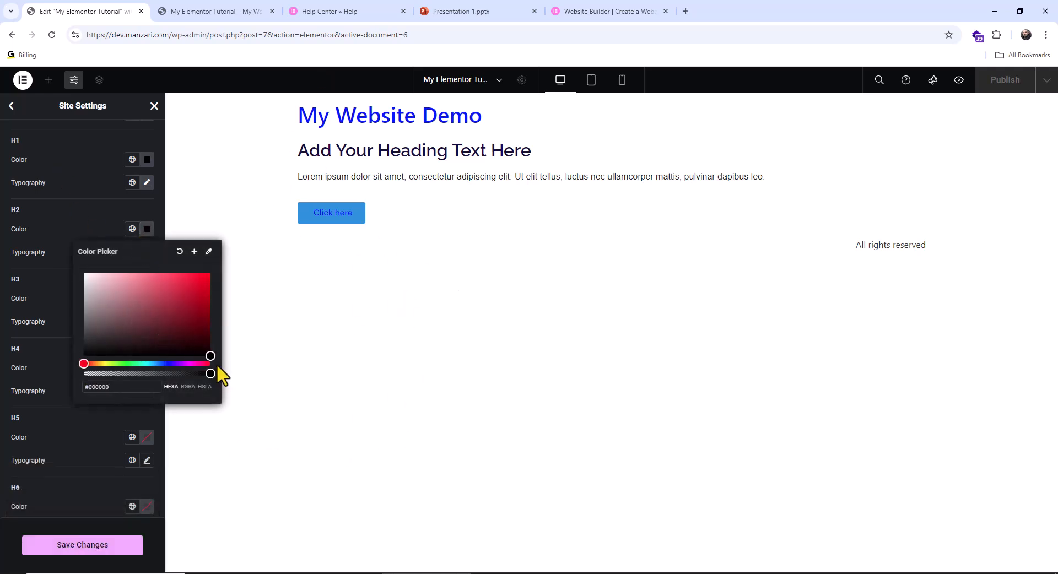
left_click(105, 225)
left_click(147, 252)
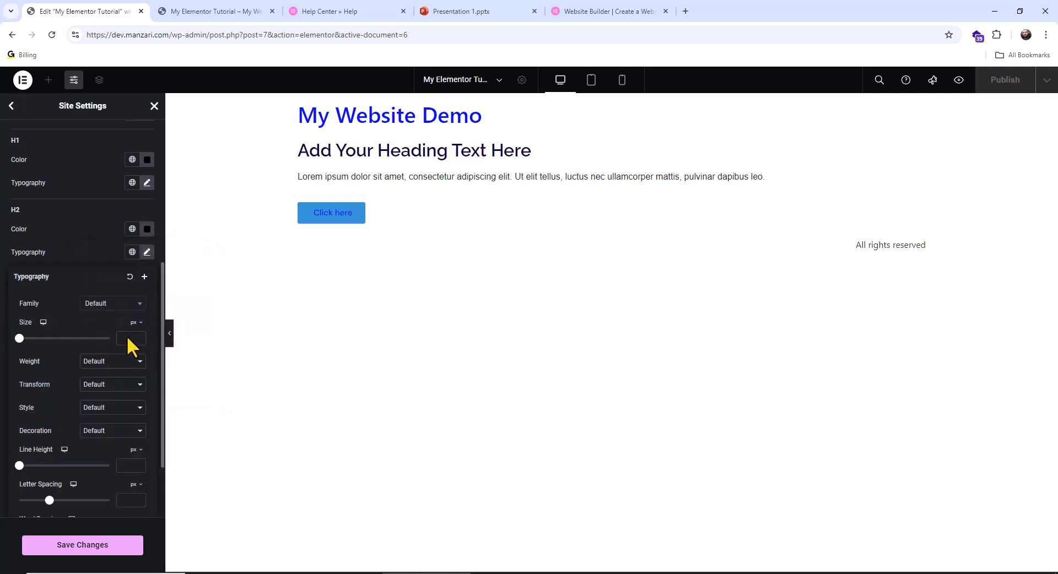
type("40")
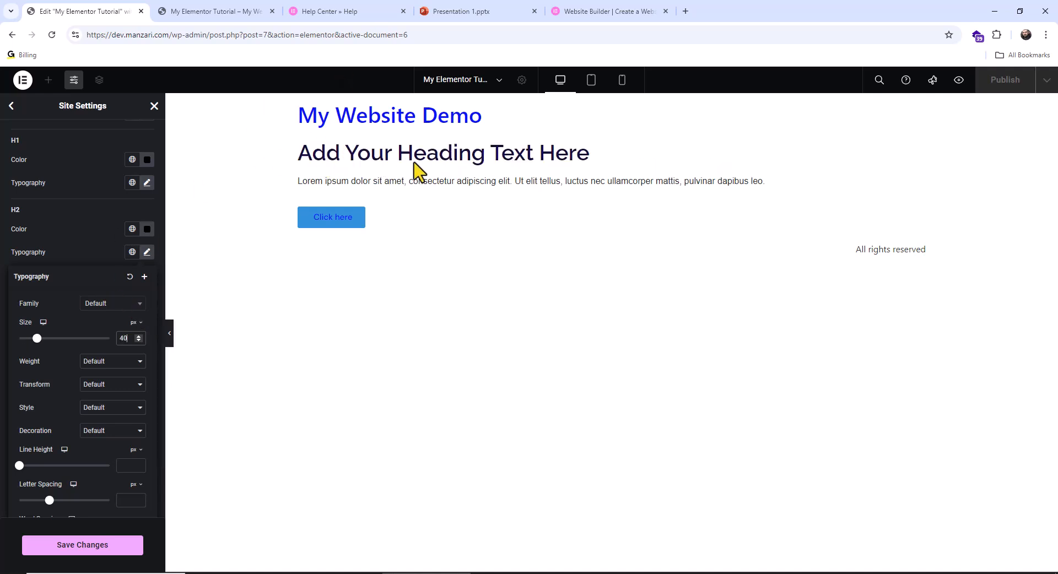
- Set the global H2 typography to a size of 40 px and a weight of 600 (Semi Bold), and save the changes
left_click_drag(37, 338, 36, 362)
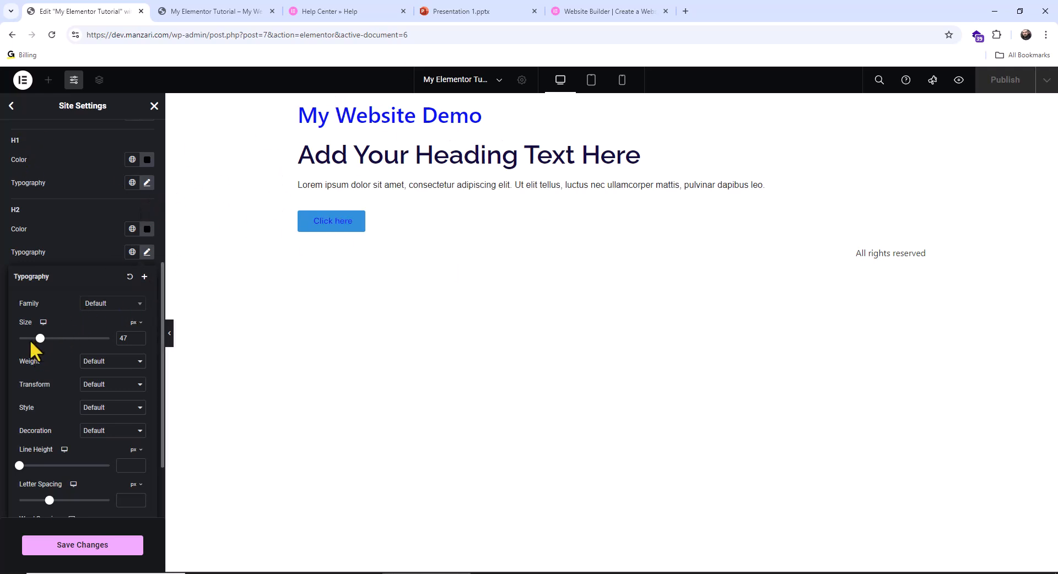
left_click_drag(40, 338, 34, 338)
left_click(13, 307)
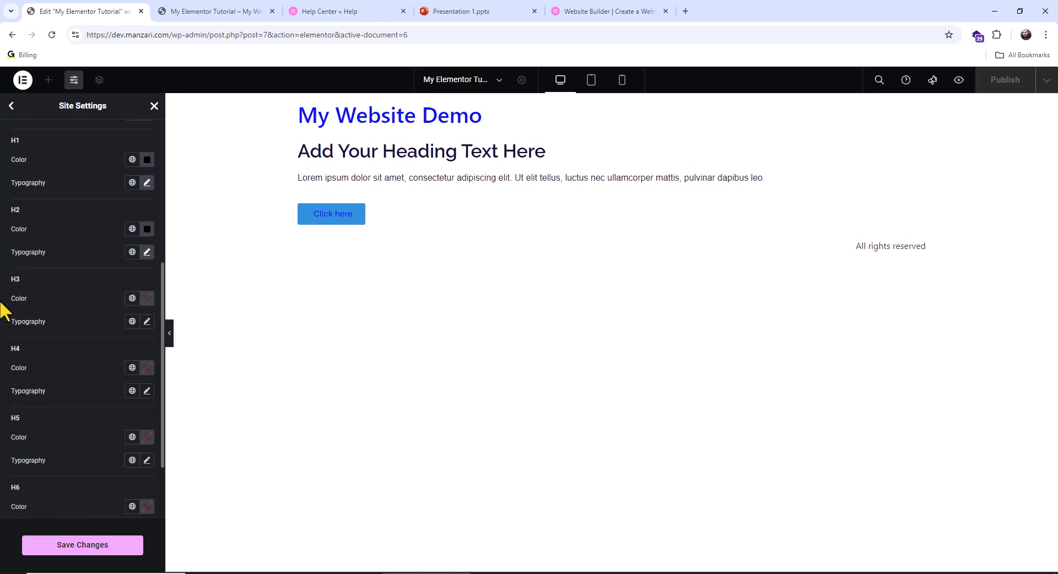
left_click(149, 252)
left_click_drag(130, 338, 35, 330)
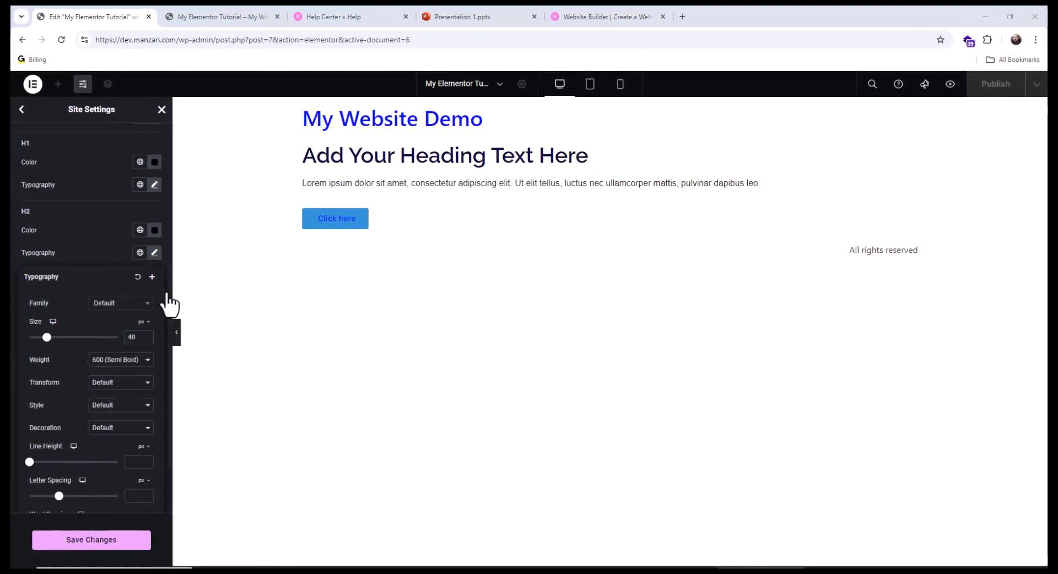
left_click(93, 538)
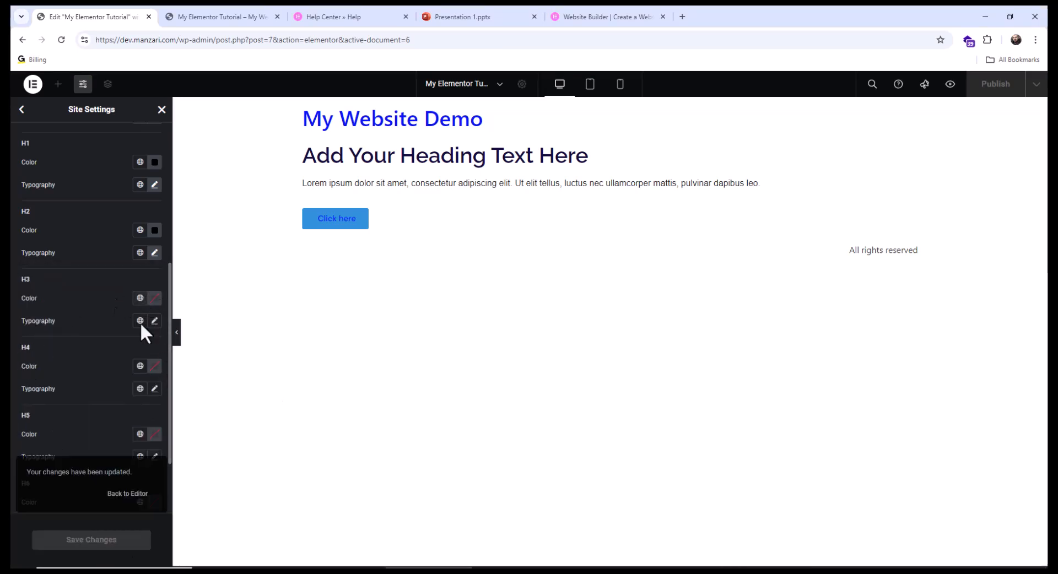
- Leave the typography settings, save the site settings and return to the page's widget list
left_click(22, 109)
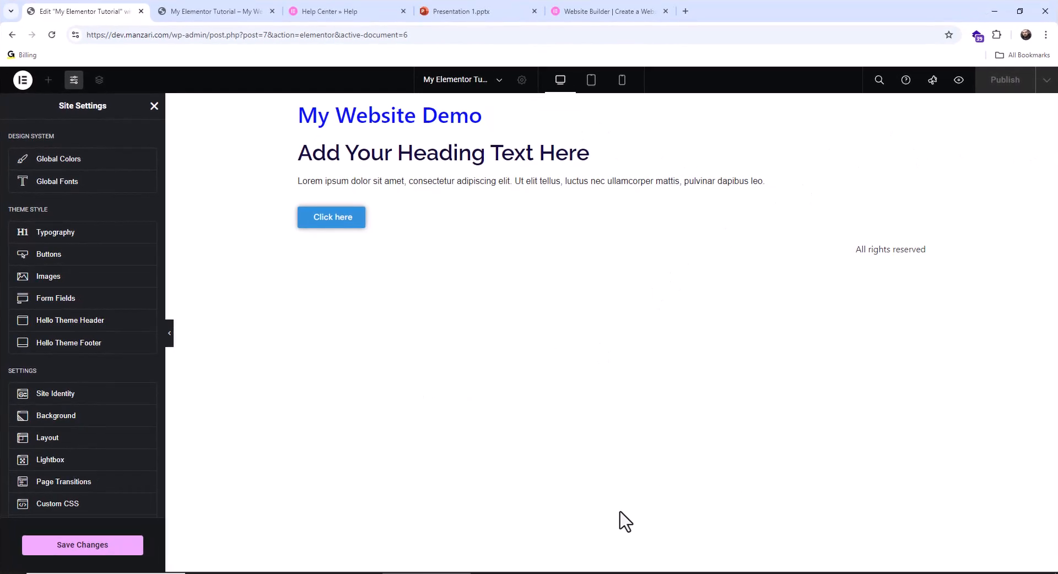
left_click(104, 548)
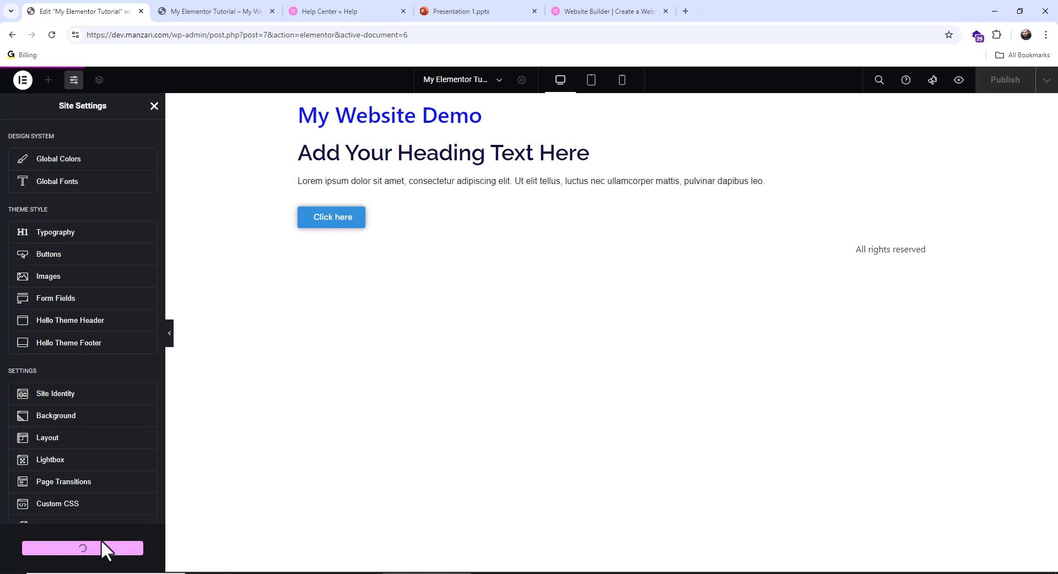
left_click(154, 107)
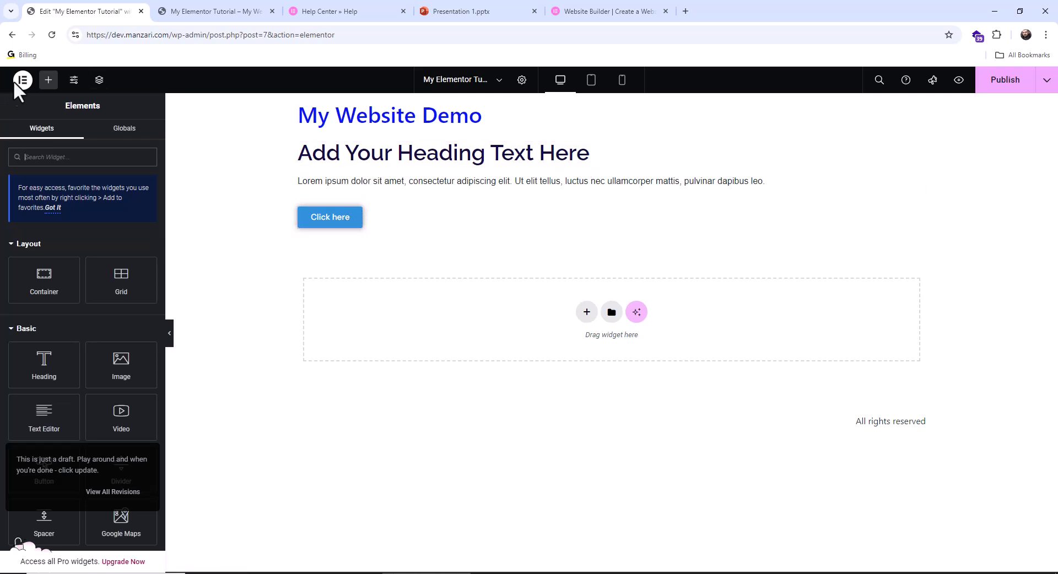
- Add a Button widget above the existing button and a second Heading widget below the existing heading
left_click(53, 207)
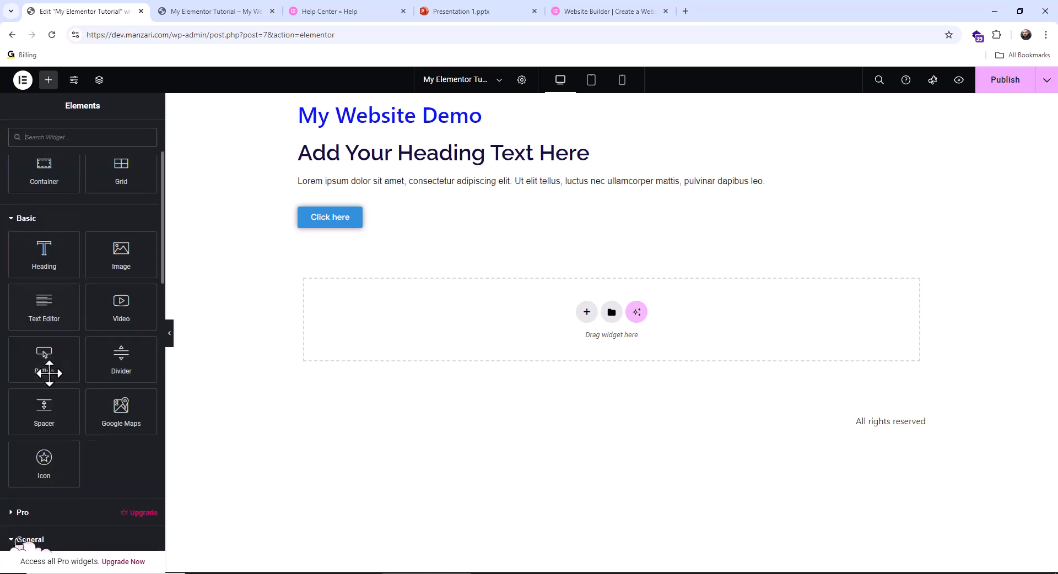
left_click_drag(44, 374, 415, 220)
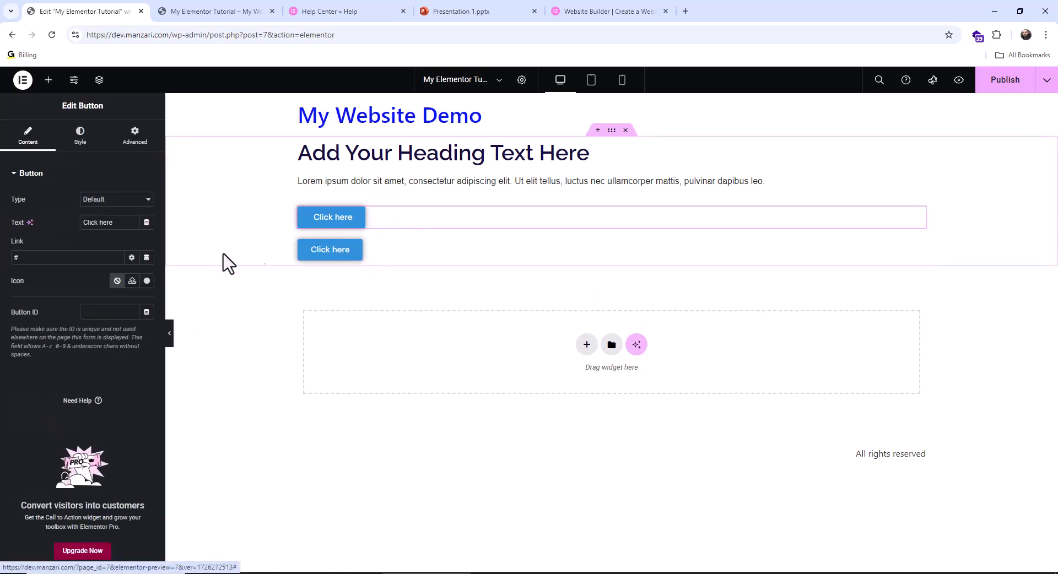
left_click(48, 80)
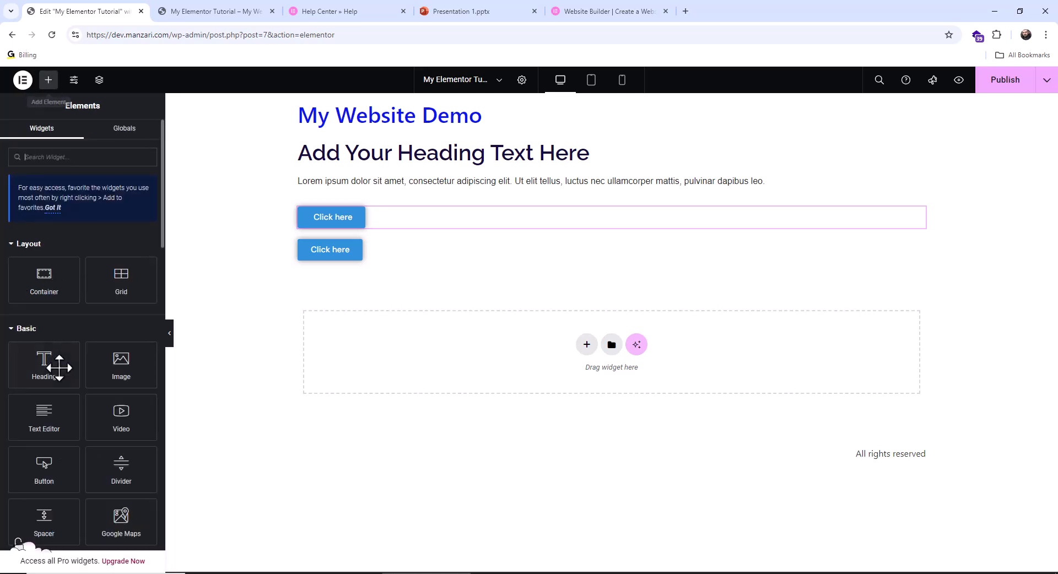
left_click_drag(69, 365, 320, 202)
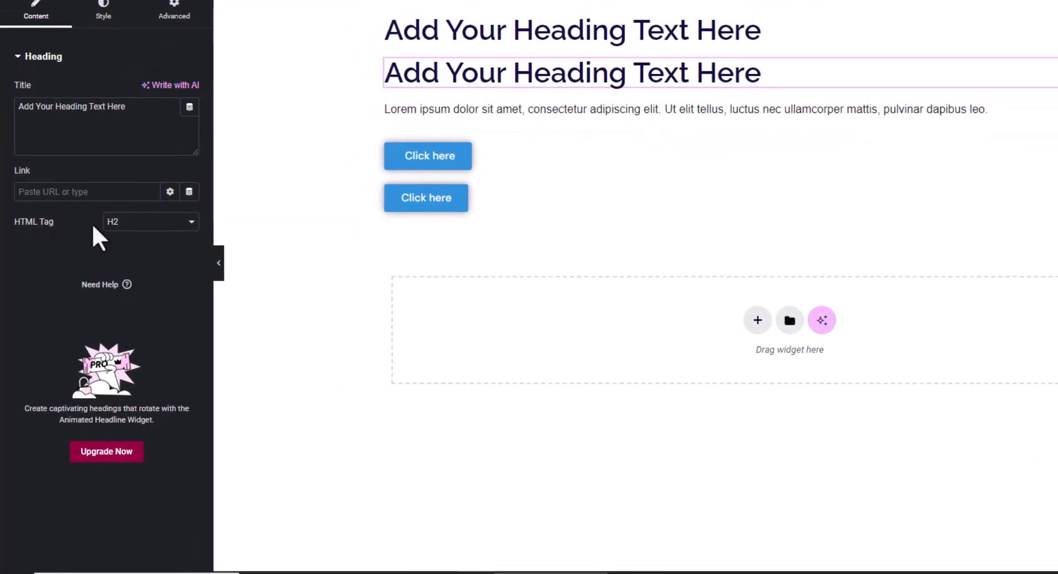
- Try the H1 and H3 tags on the new heading, return it to H2 and replace its title with "hjkasfja;dksjf;"
left_click(191, 222)
left_click(182, 238)
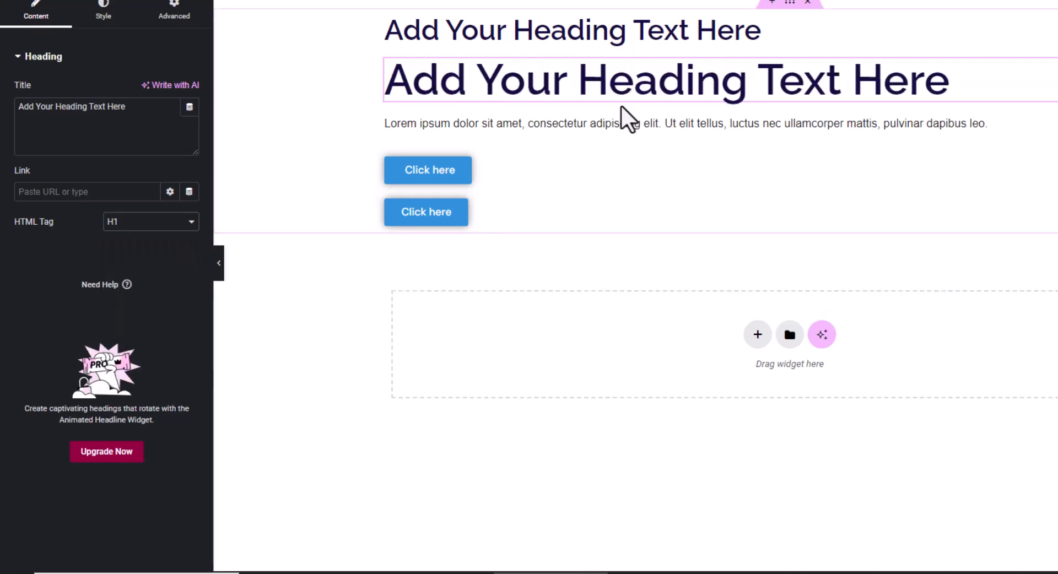
left_click(183, 226)
left_click(147, 268)
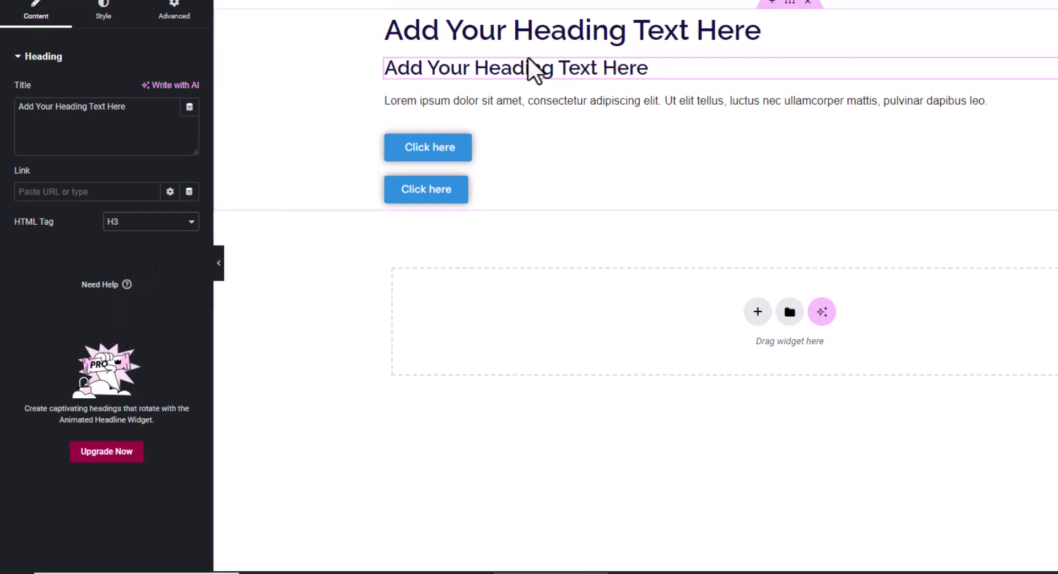
key("Up")
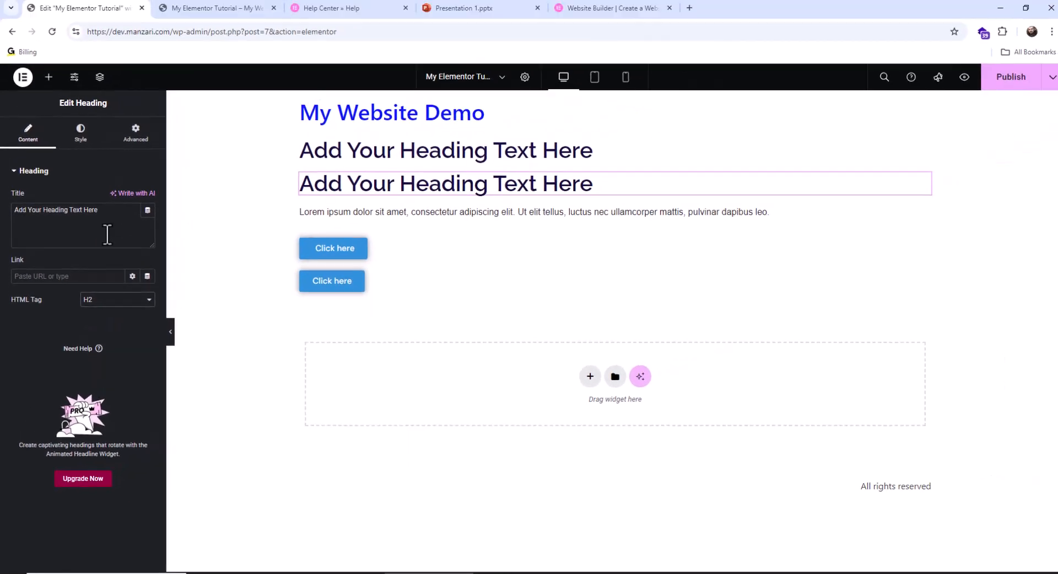
left_click_drag(108, 235, 8, 179)
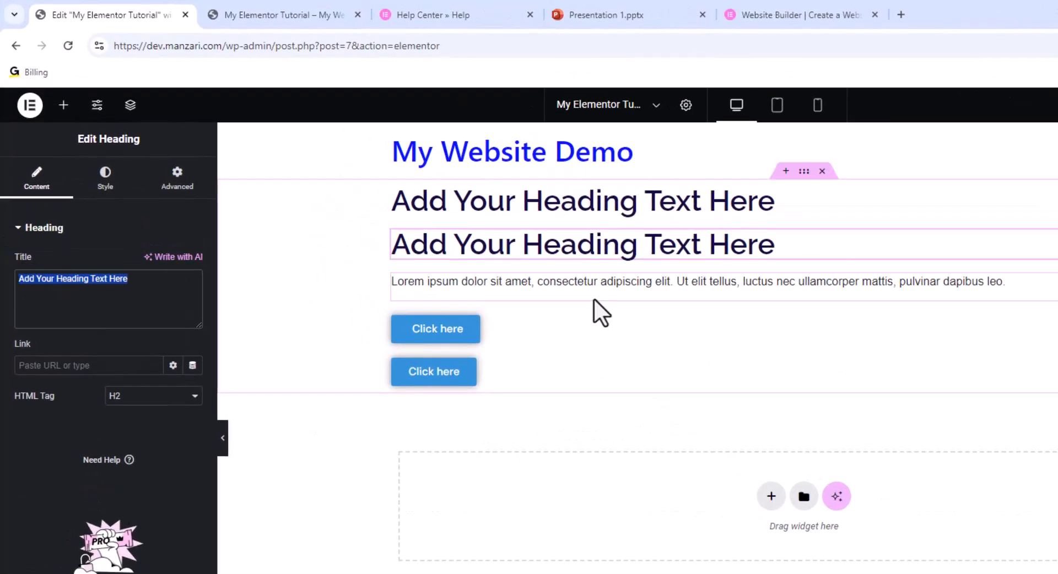
type("hjkasfja;dksjf;")
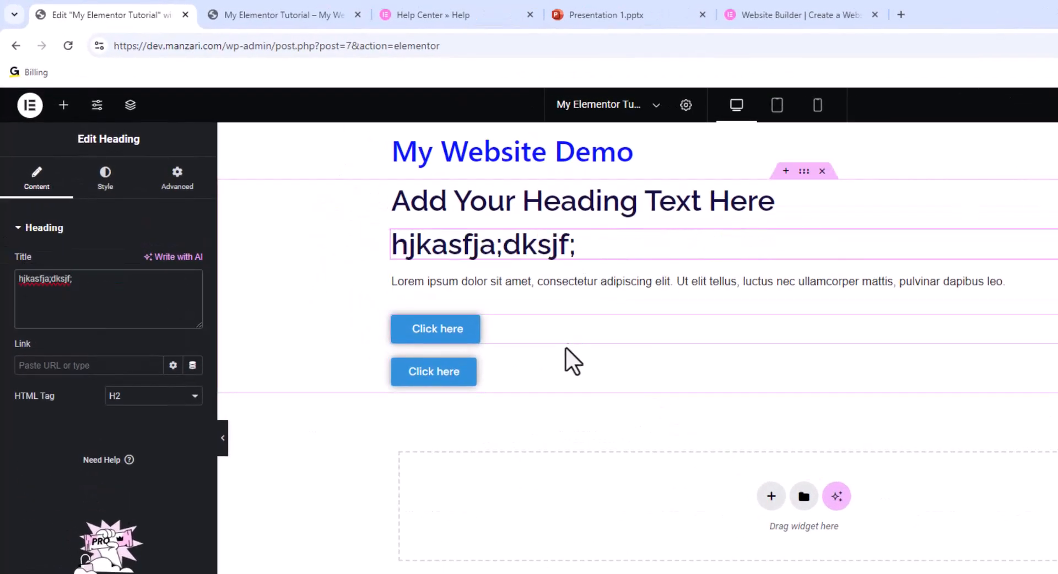
- Delete the container holding the headings, paragraph and buttons, and look through the available widgets
left_click(822, 171)
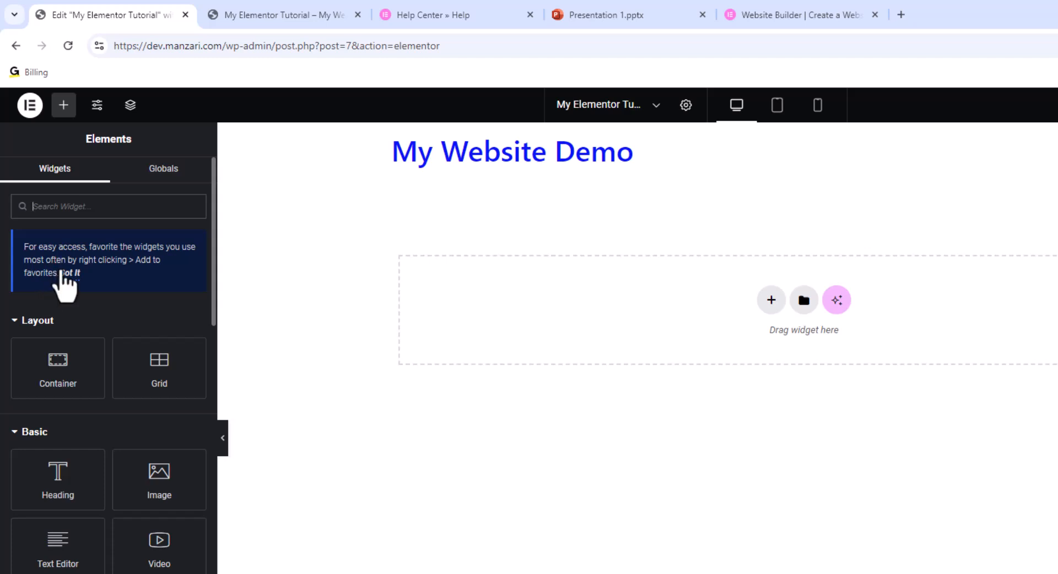
scroll(35, 464, "down", 1)
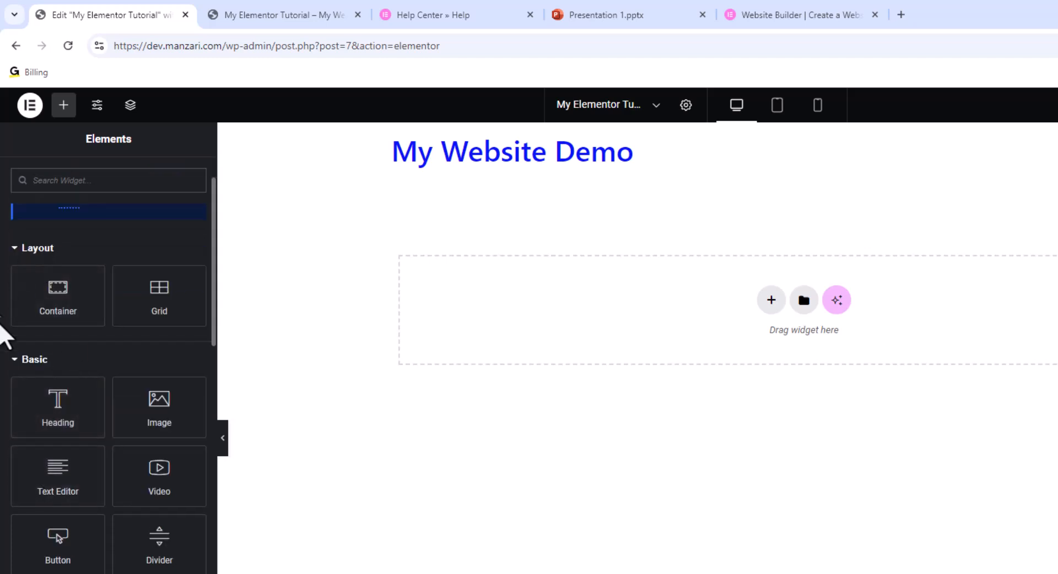
scroll(28, 354, "down", 1)
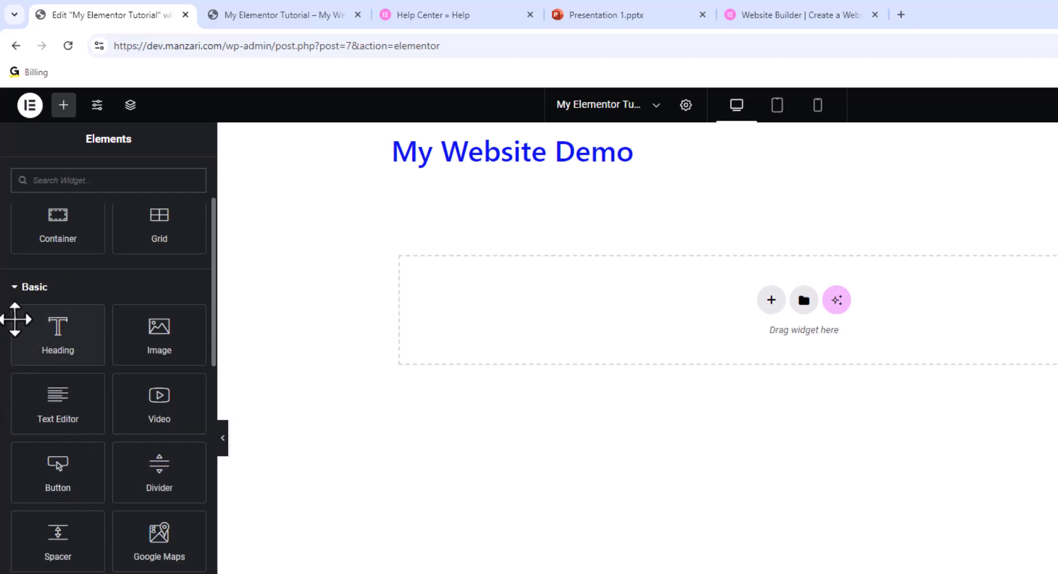
scroll(201, 449, "down", 7)
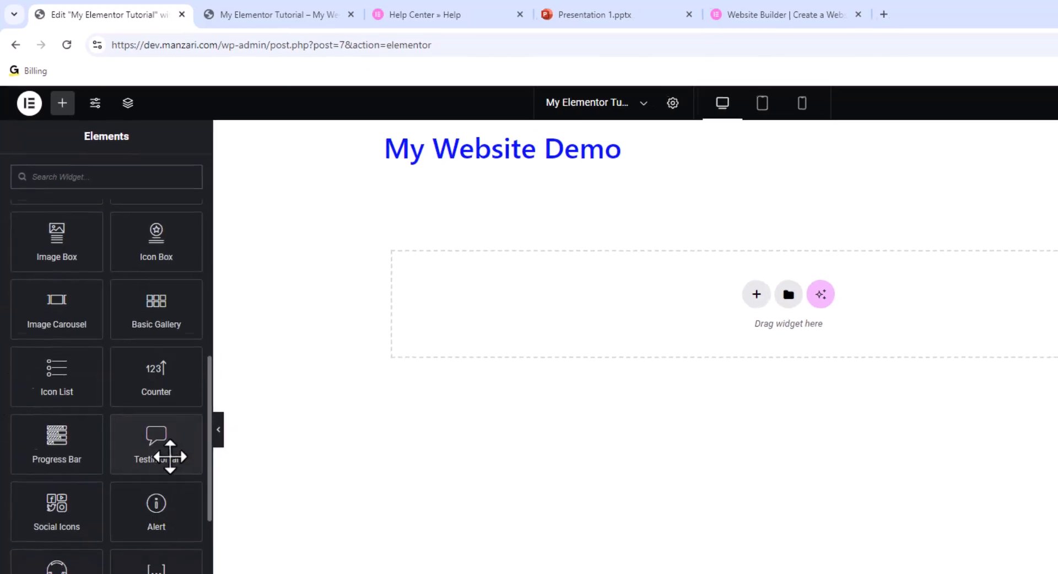
scroll(171, 459, "down", 8)
scroll(179, 470, "up", 6)
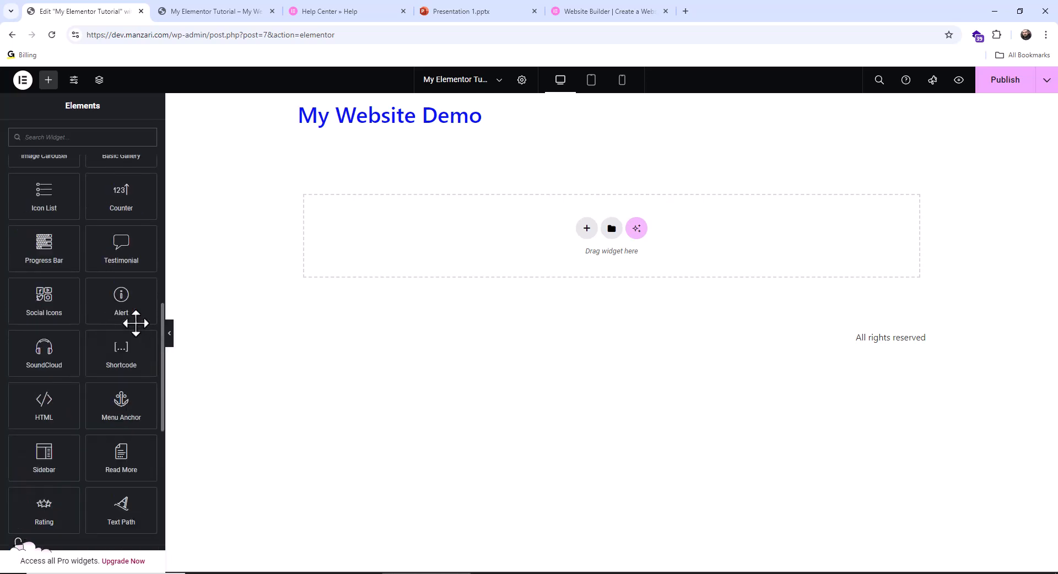
scroll(135, 323, "up", 8)
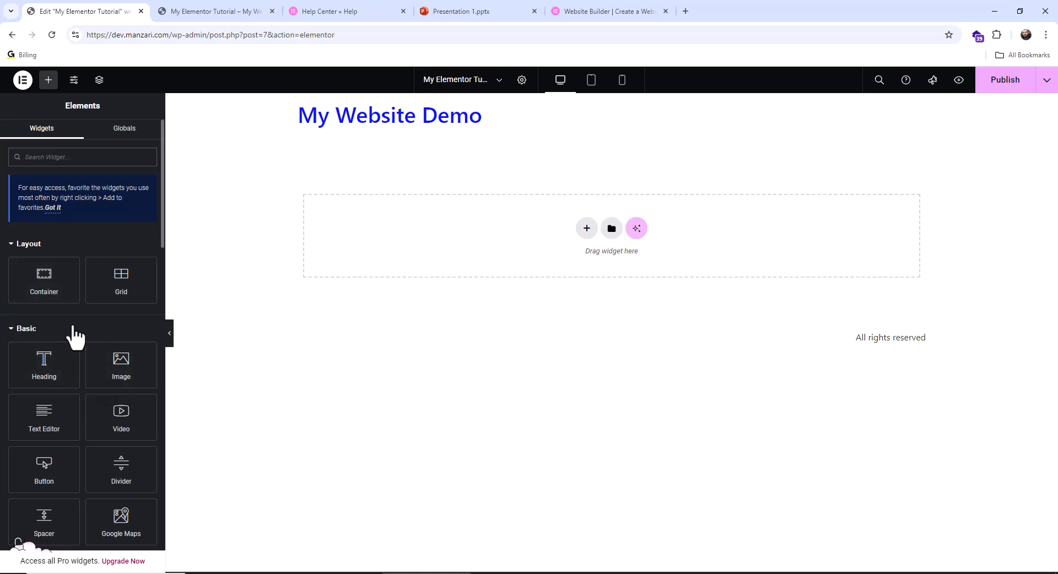
- Place a container below the site title, delete it and add a new empty one in its place
left_click_drag(38, 261, 408, 234)
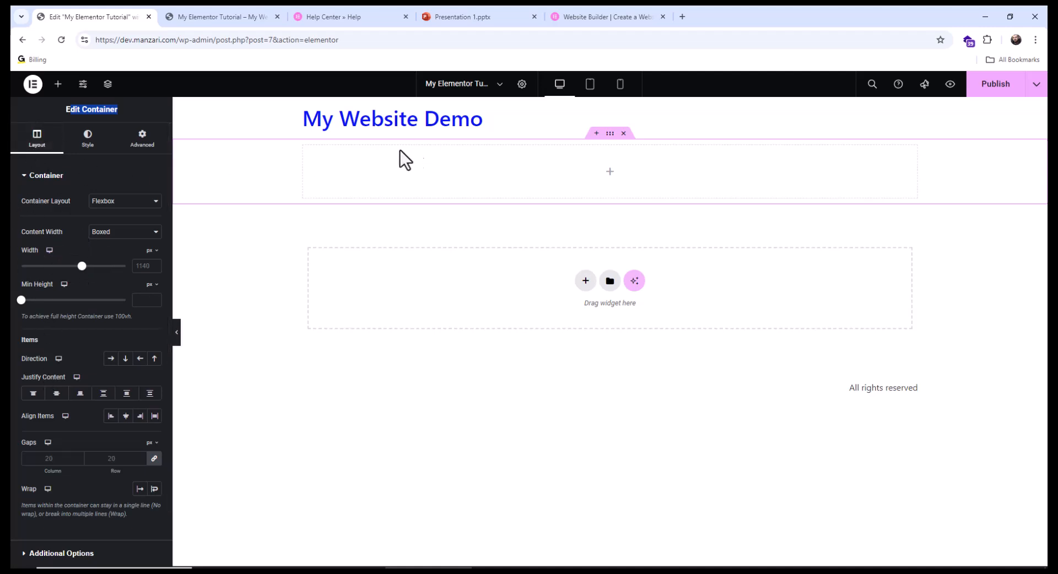
left_click(625, 134)
left_click_drag(52, 289, 329, 318)
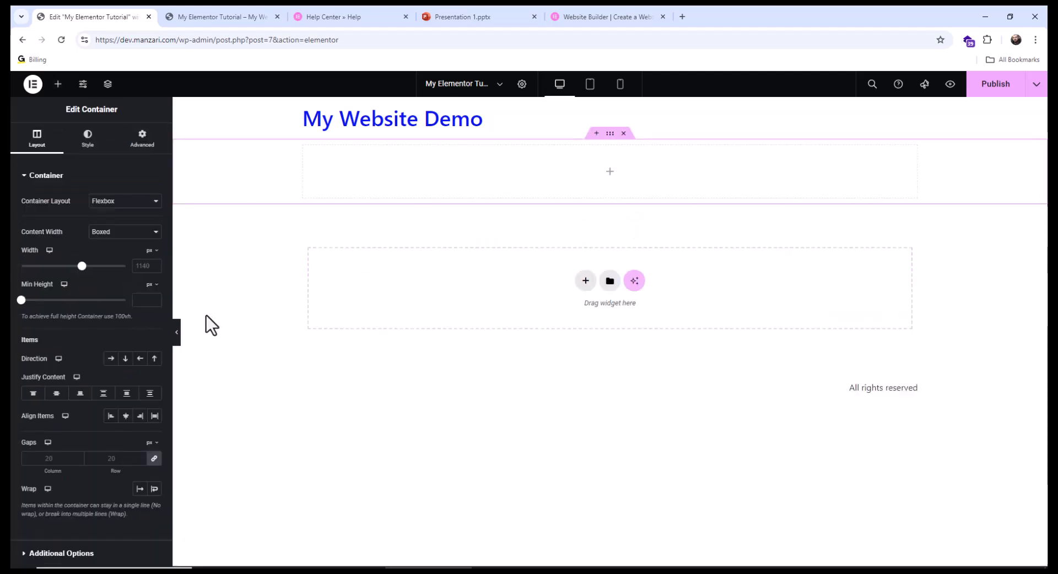
- Insert a Flexbox section above the empty container, using the two-row structure with wide-narrow cells over narrow-wide cells
left_click(597, 134)
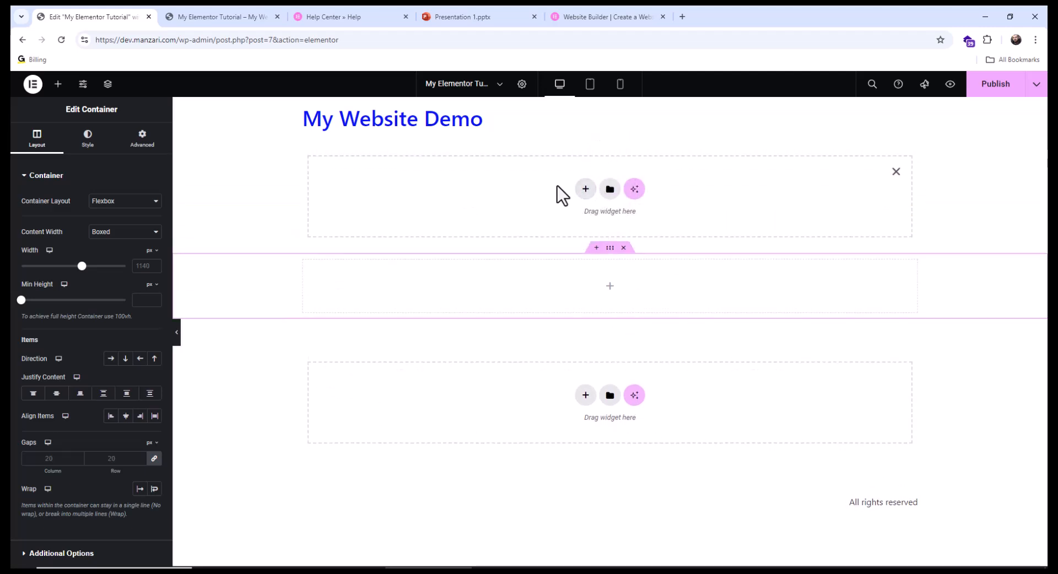
left_click(58, 84)
left_click_drag(42, 276, 73, 274)
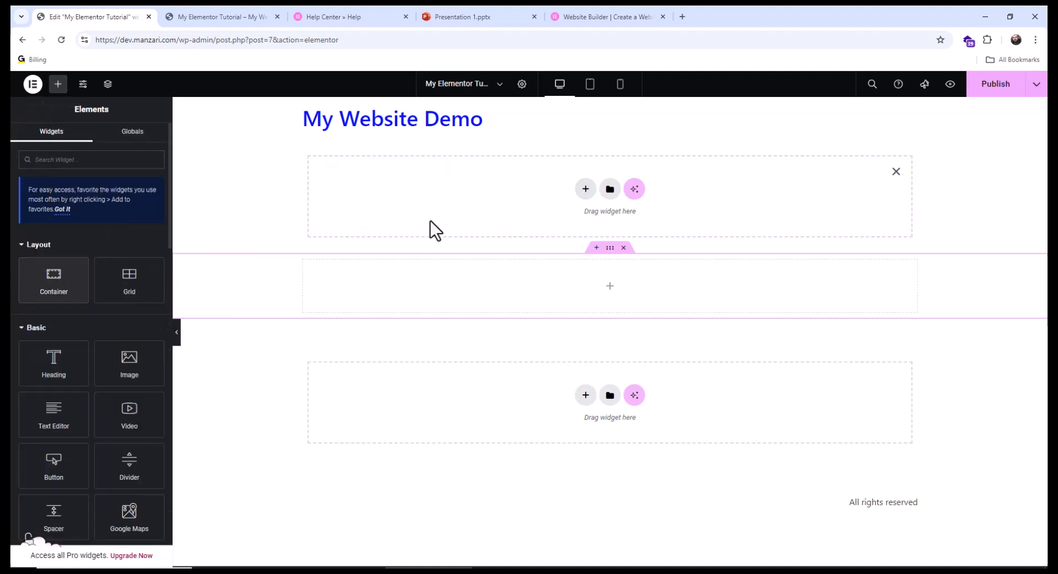
left_click(585, 190)
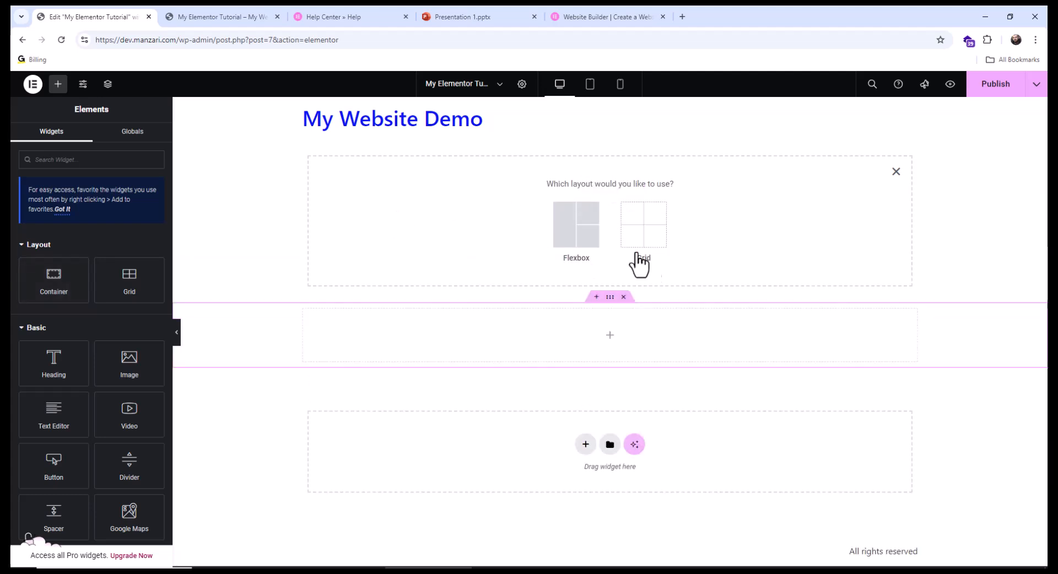
left_click(569, 234)
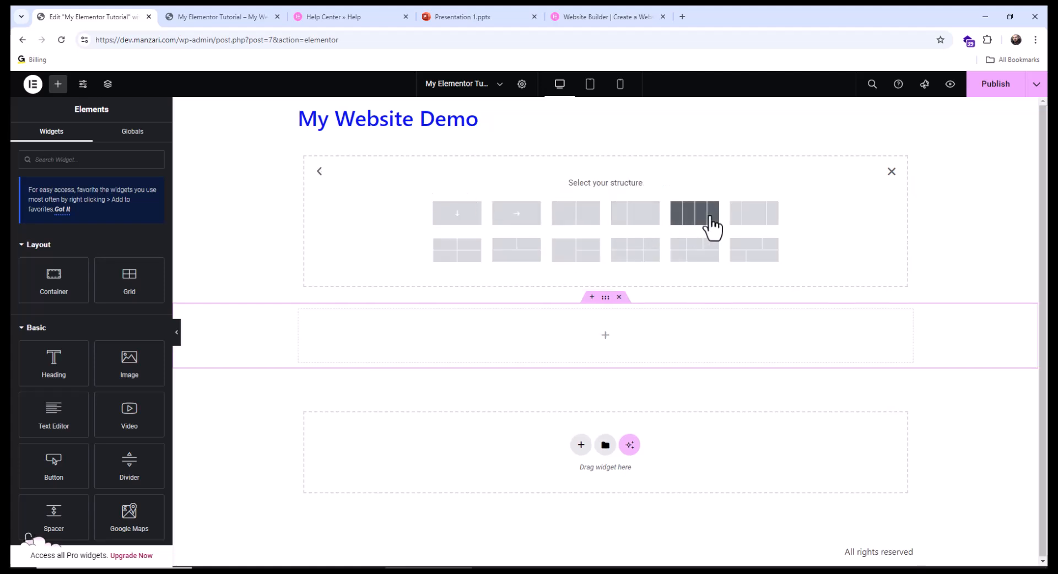
left_click(742, 246)
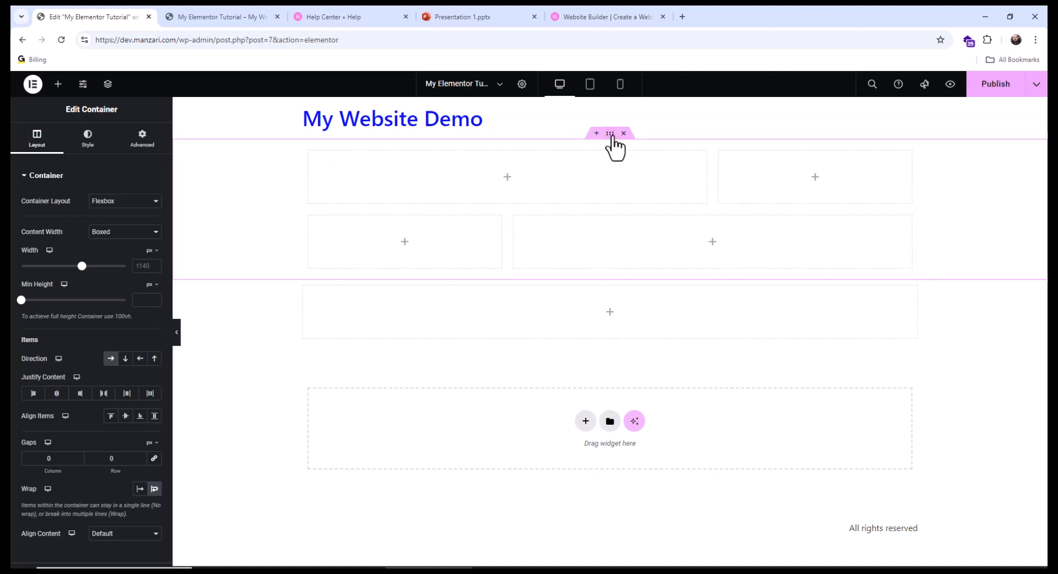
- Add a Text Editor to the wide upper cell and a Button to the narrow upper cell, and delete the whole four-cell section
left_click(308, 152)
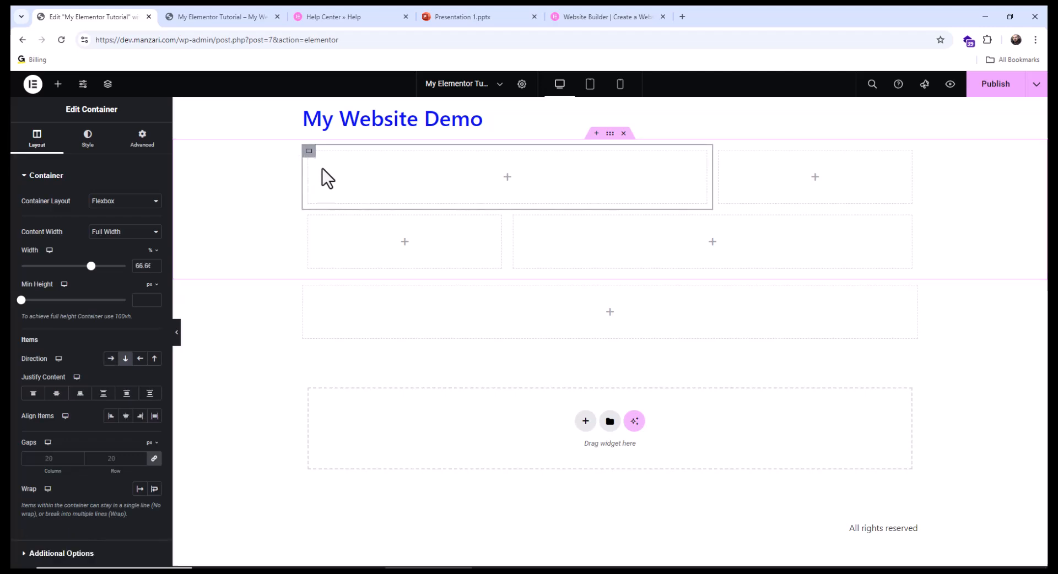
left_click(718, 152)
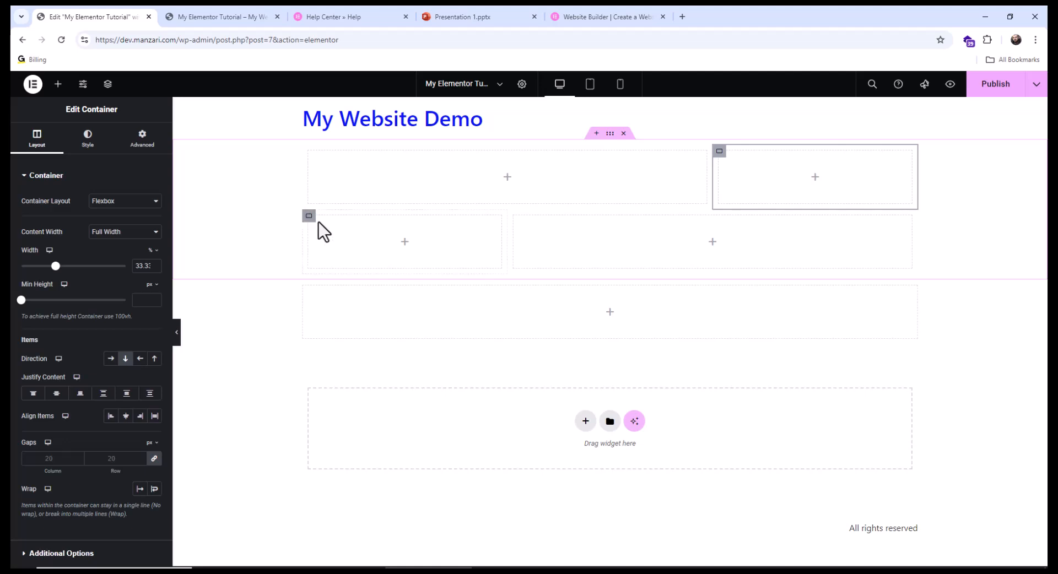
left_click(58, 84)
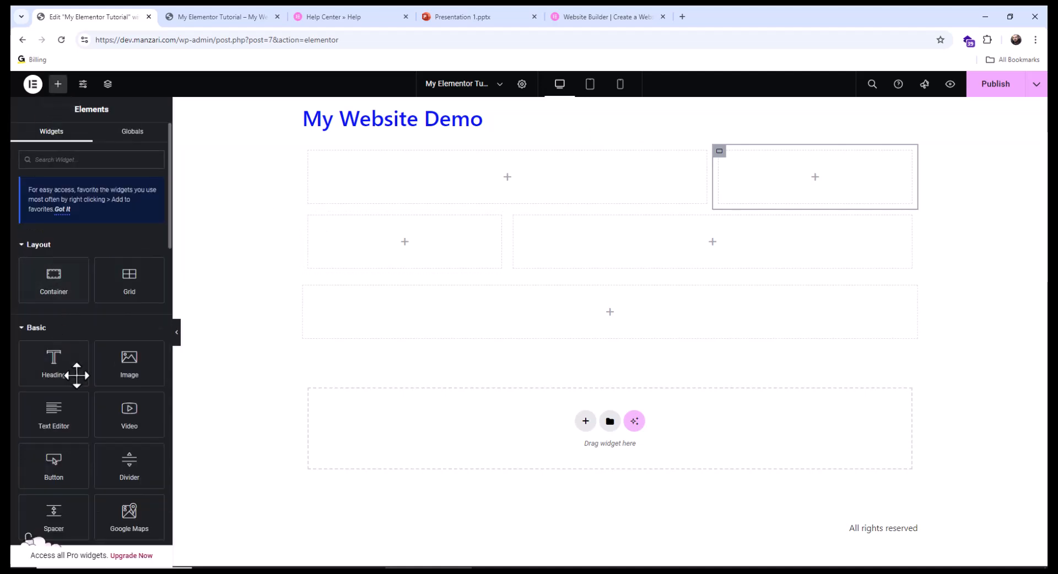
left_click_drag(55, 406, 402, 204)
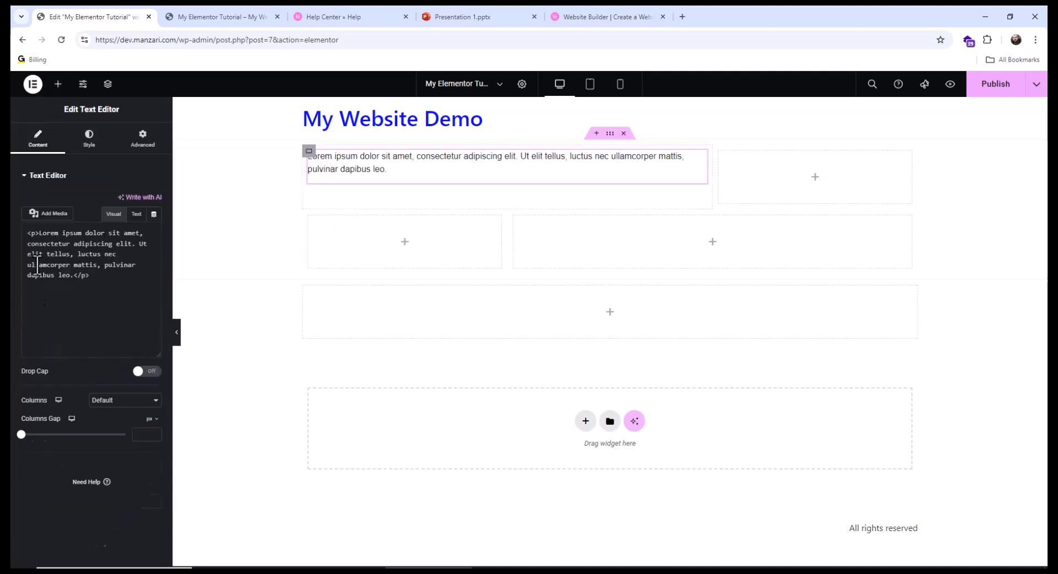
left_click(57, 83)
left_click_drag(61, 467, 778, 200)
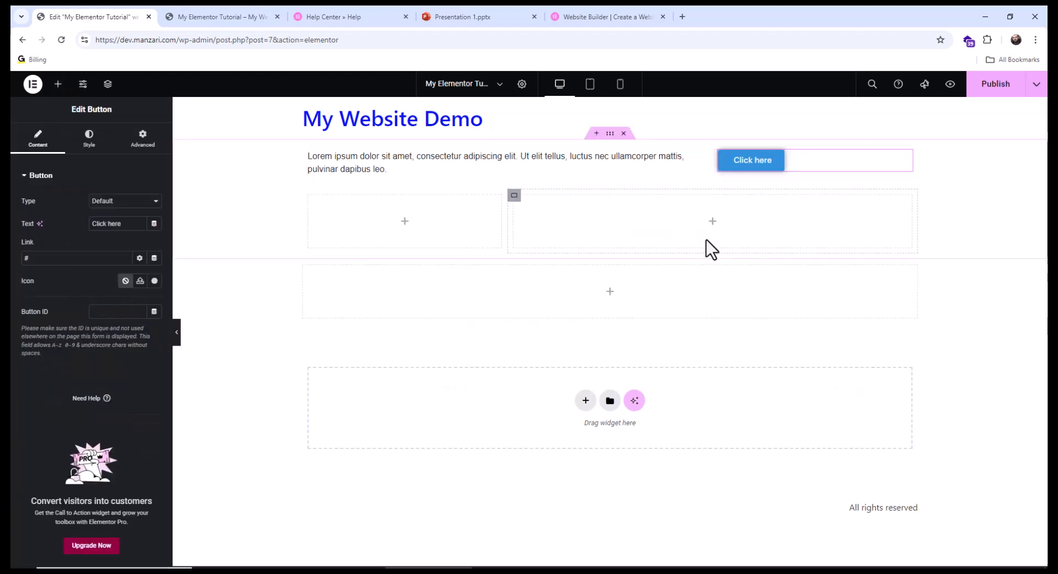
left_click(624, 134)
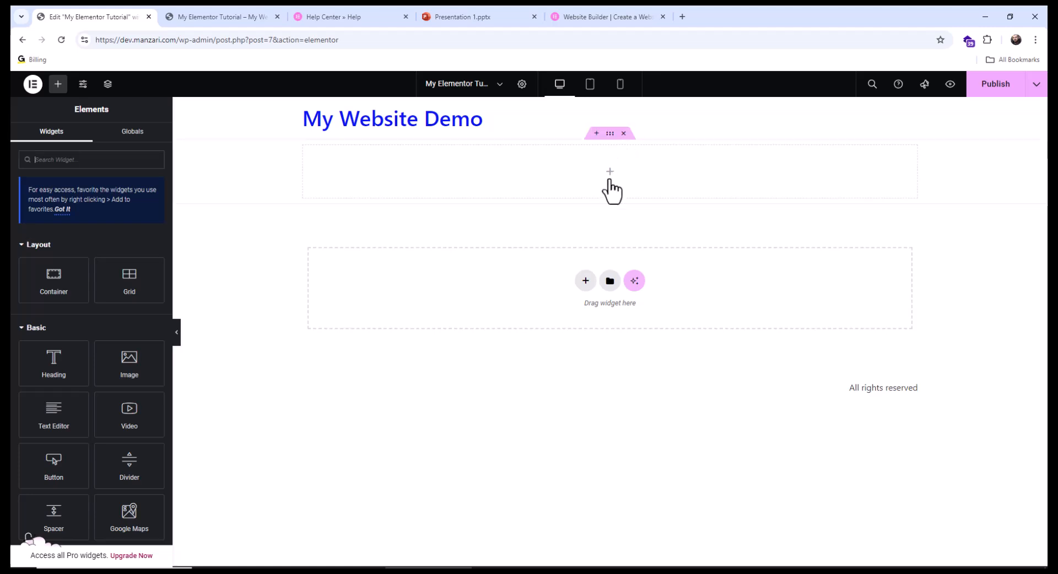
- Replace the empty container with a new one below the site title and add a Heading widget inside it
left_click(624, 134)
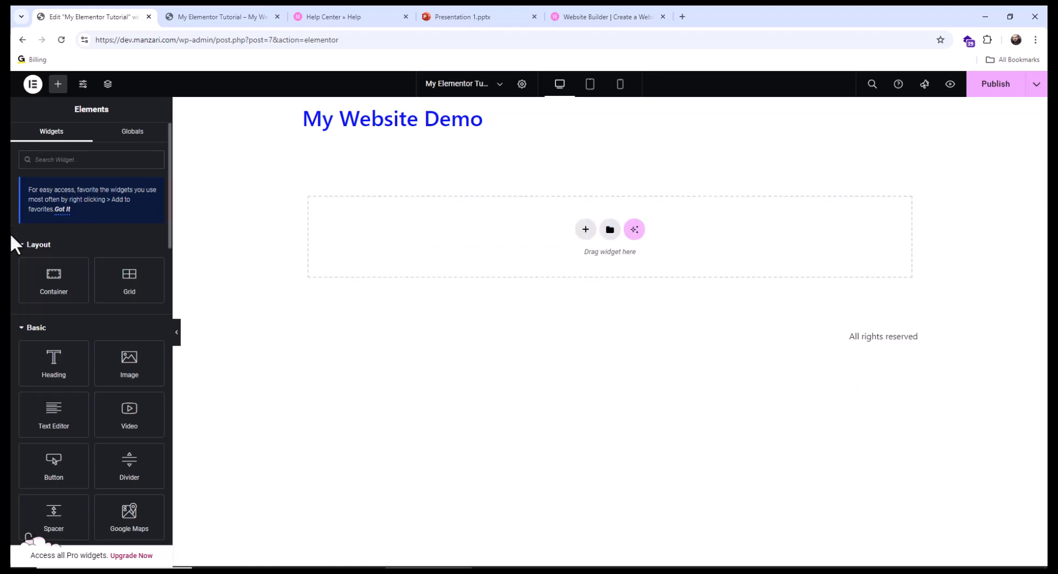
left_click_drag(39, 284, 389, 259)
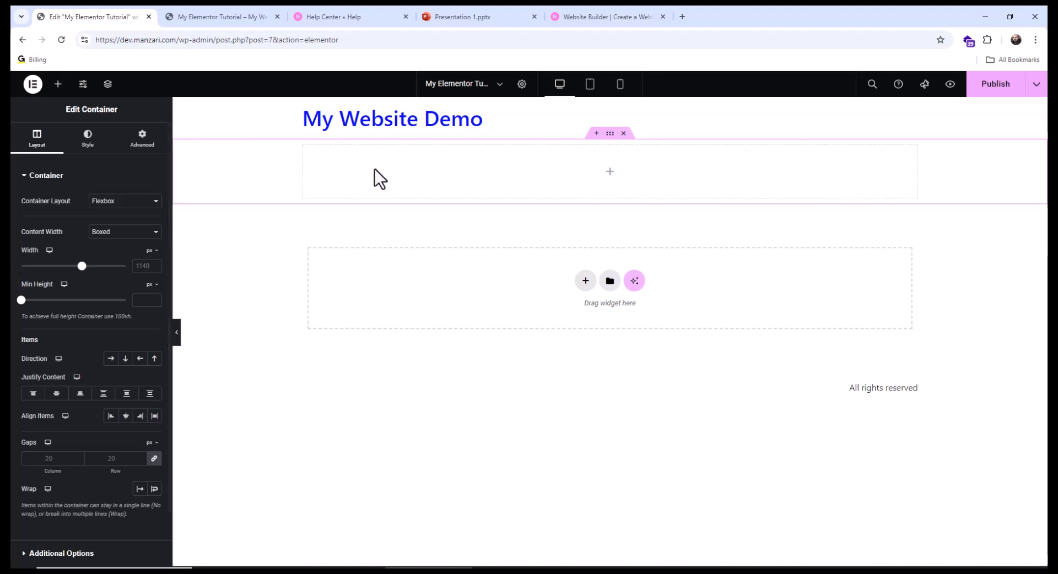
left_click(58, 86)
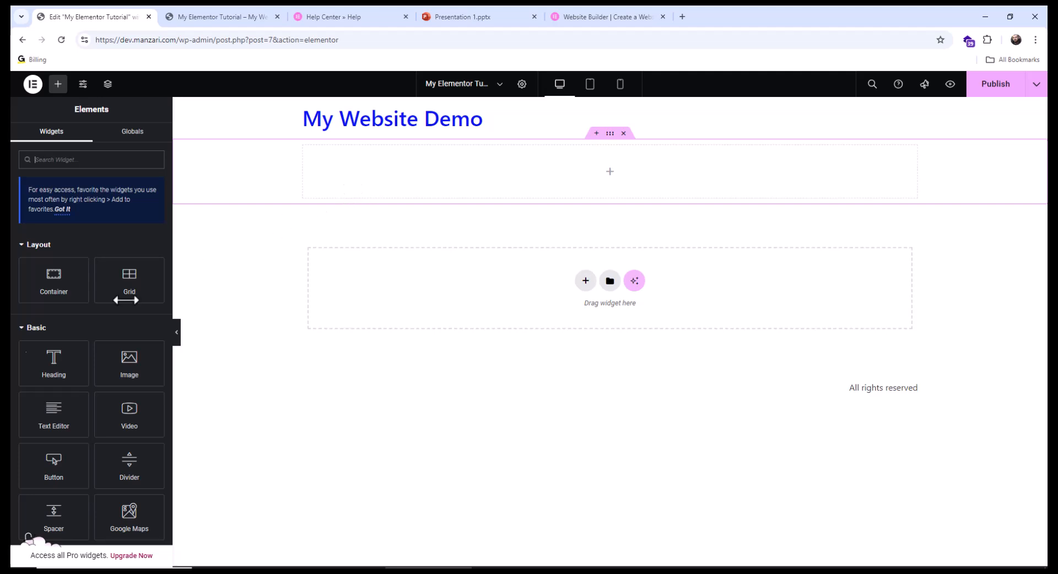
left_click_drag(36, 368, 431, 194)
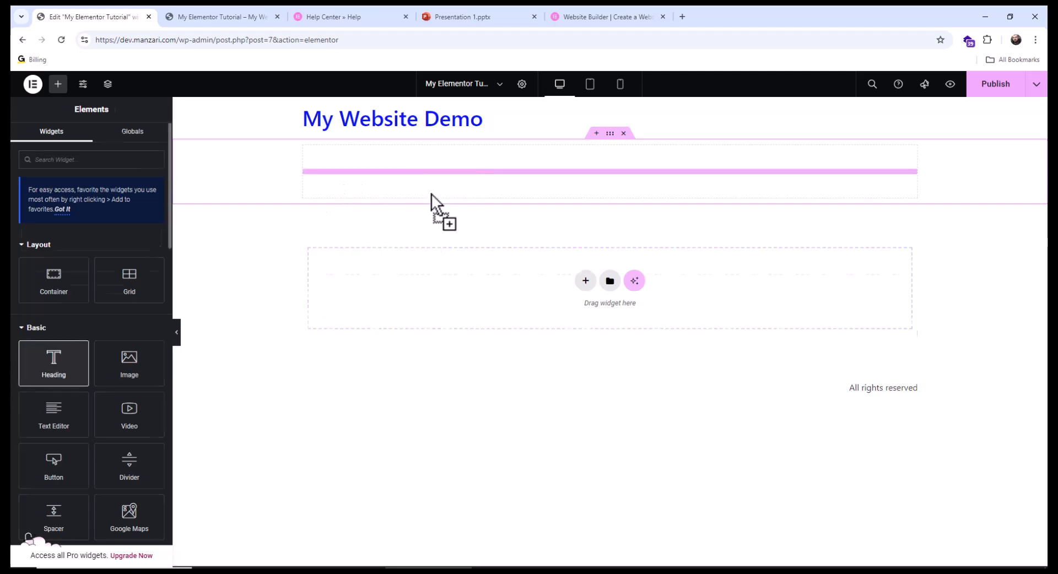
- Add a Text Editor below the heading and a Button widget, placing the button beneath the paragraph
left_click(58, 85)
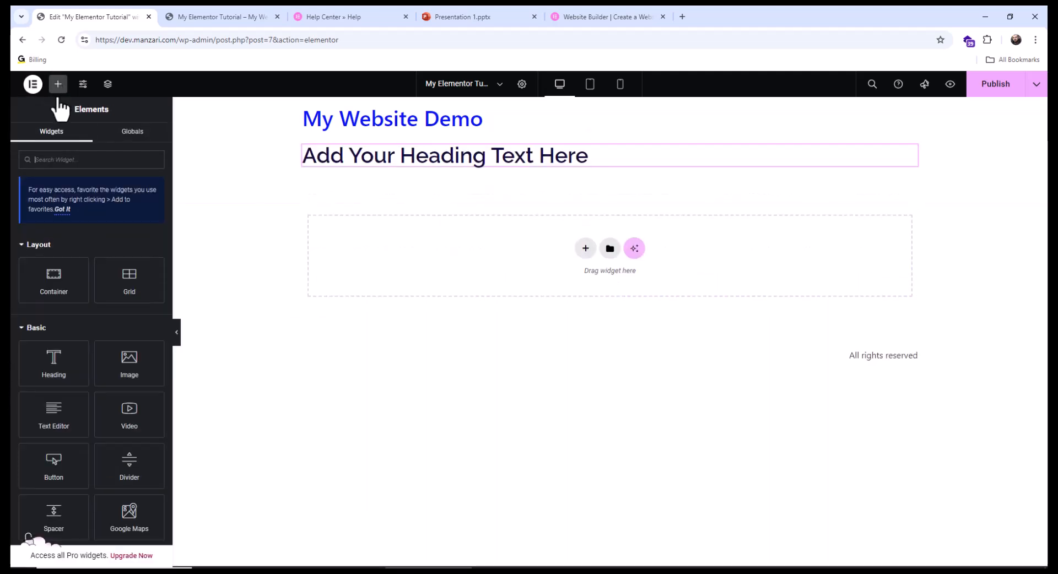
left_click_drag(30, 414, 419, 163)
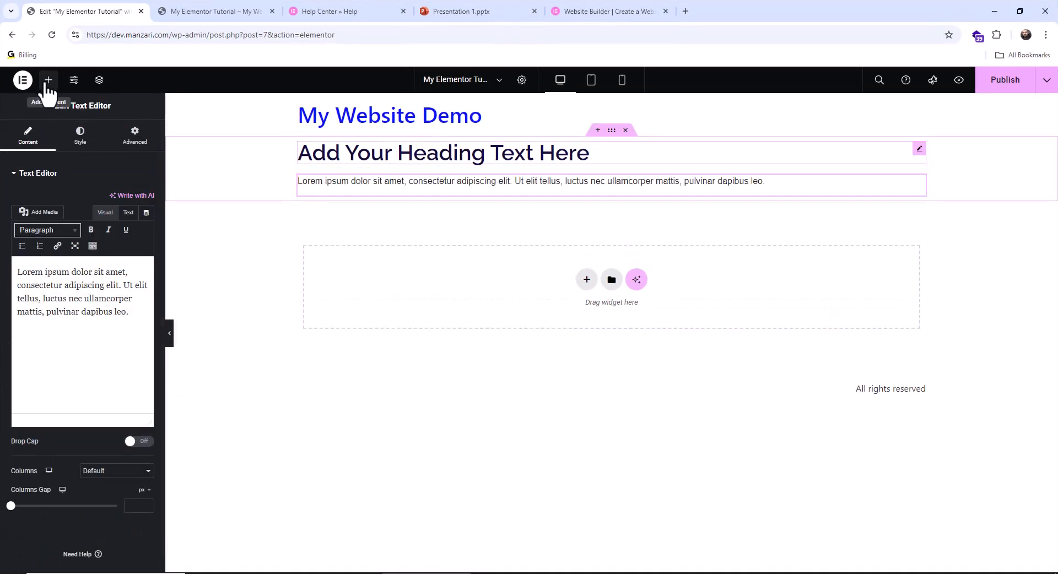
left_click(48, 81)
left_click_drag(50, 463, 566, 148)
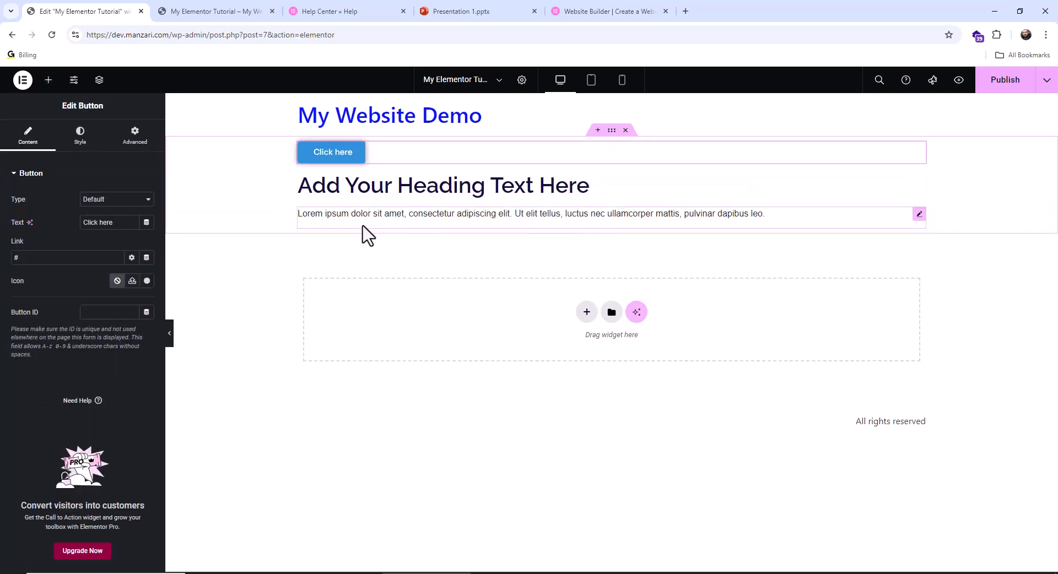
left_click_drag(335, 152, 260, 215)
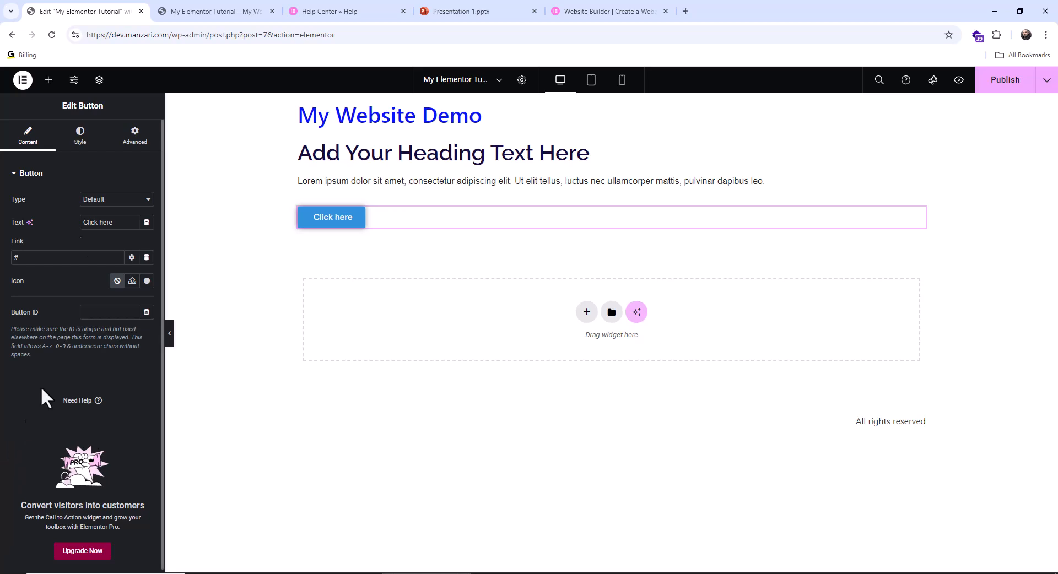
- Show the page structure and select the container, heading, text editor and button in it one after another
left_click(99, 80)
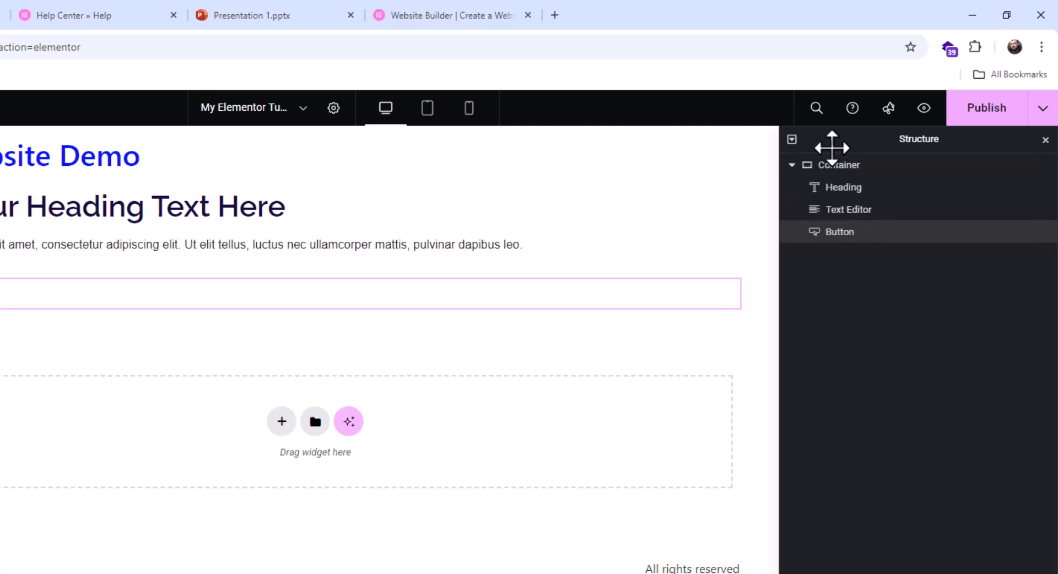
left_click(844, 166)
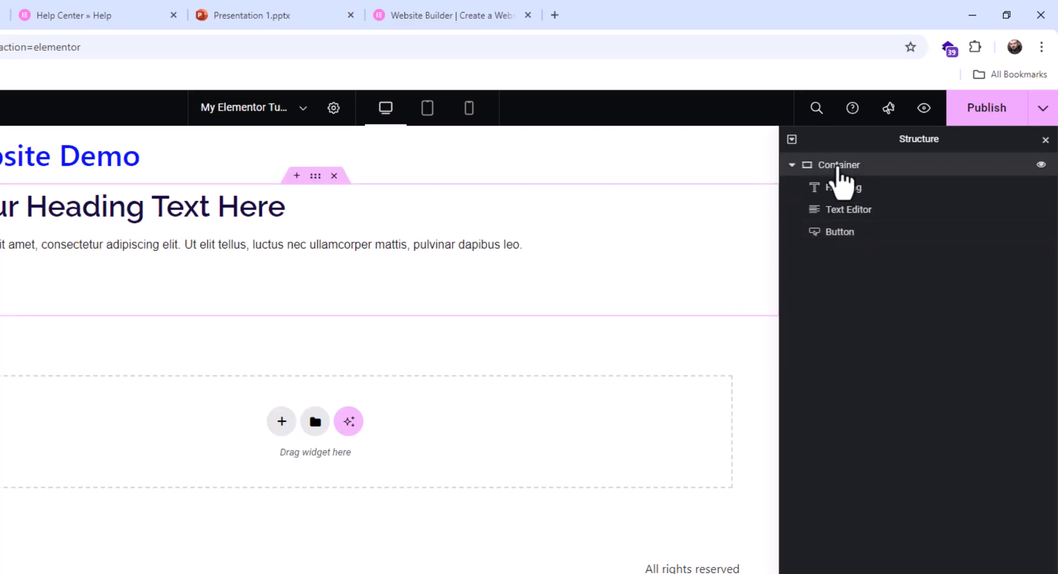
left_click(856, 191)
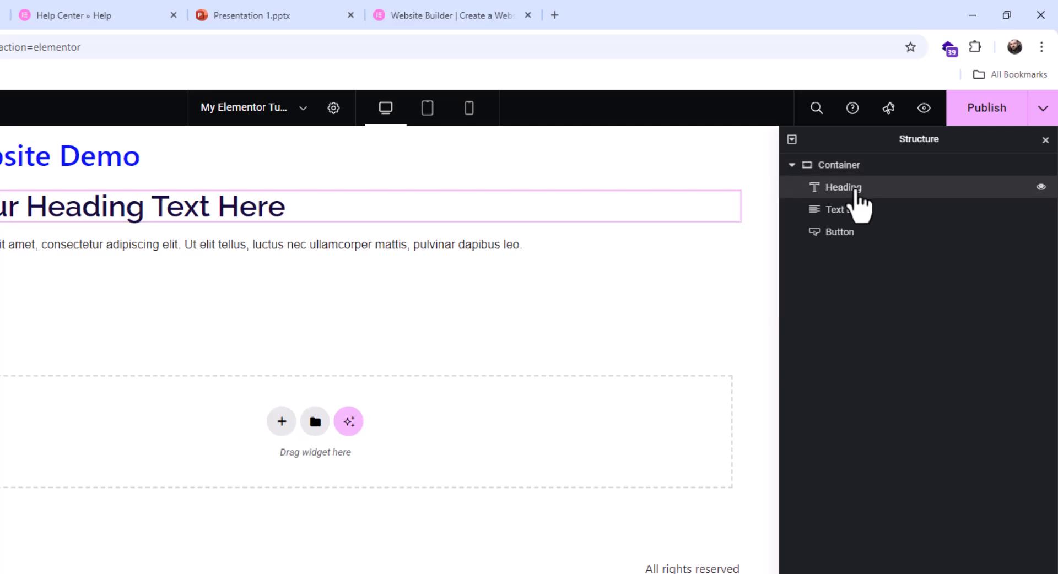
left_click(857, 212)
left_click(856, 227)
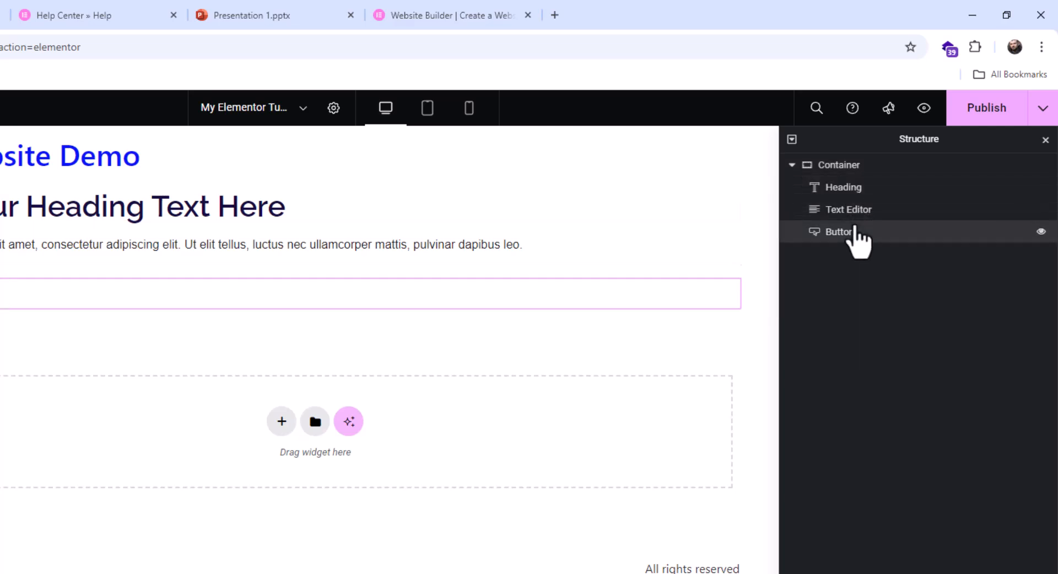
left_click(858, 211)
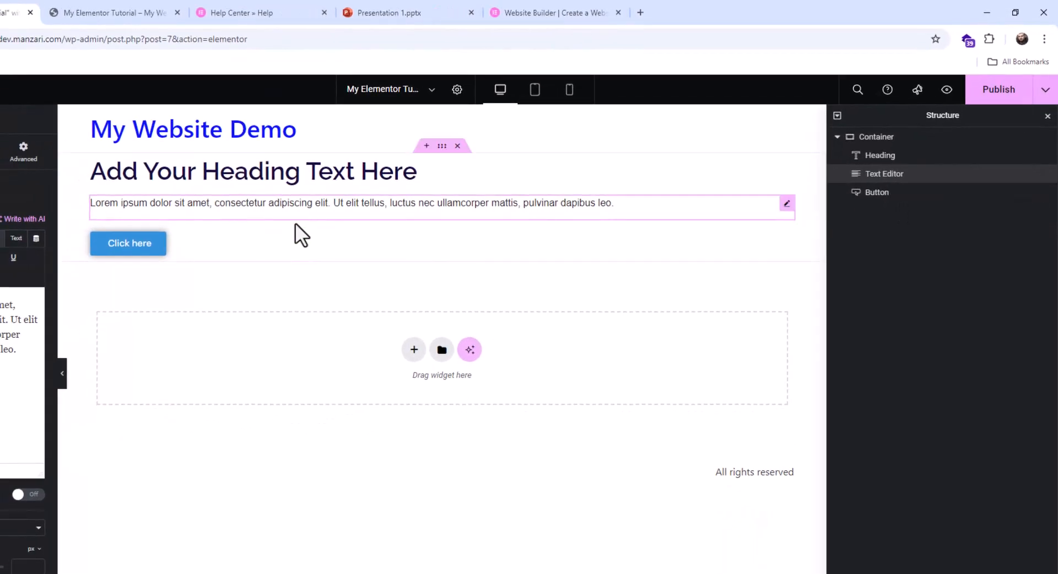
left_click(887, 157)
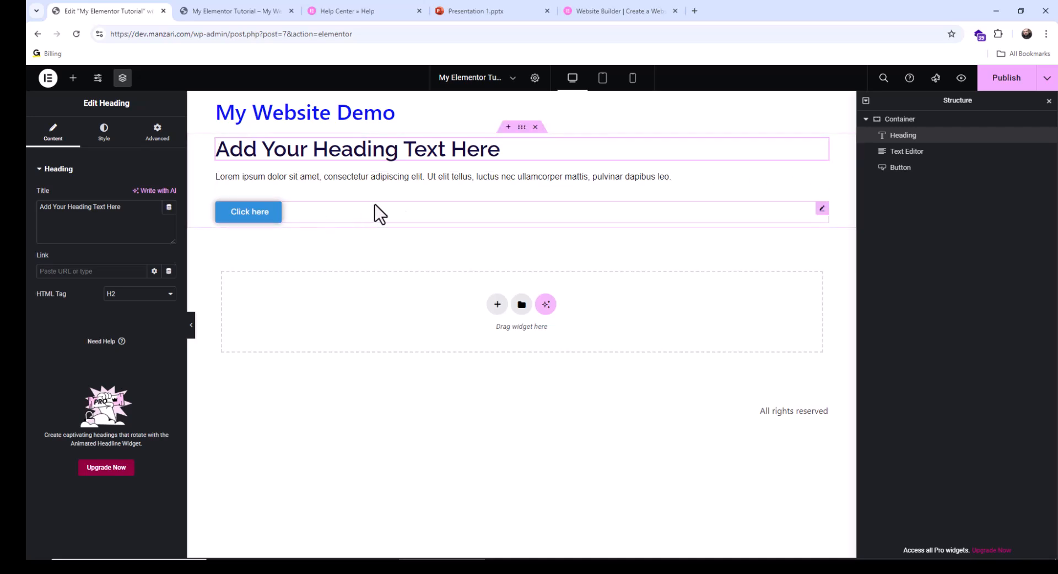
- Examine the editing settings of the button, text editor and heading by selecting each widget on the page
left_click(822, 208)
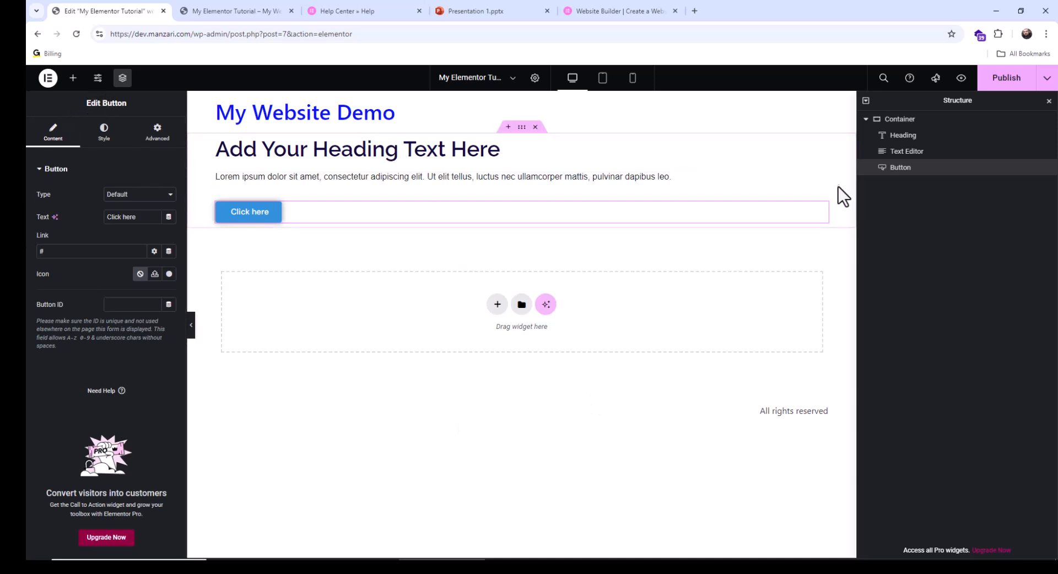
left_click(822, 179)
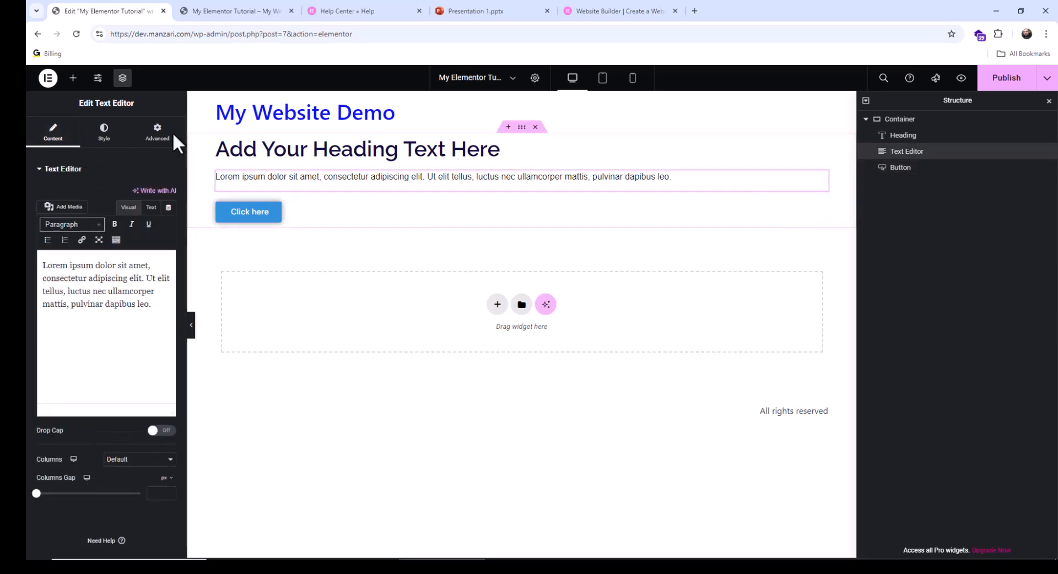
left_click(529, 157)
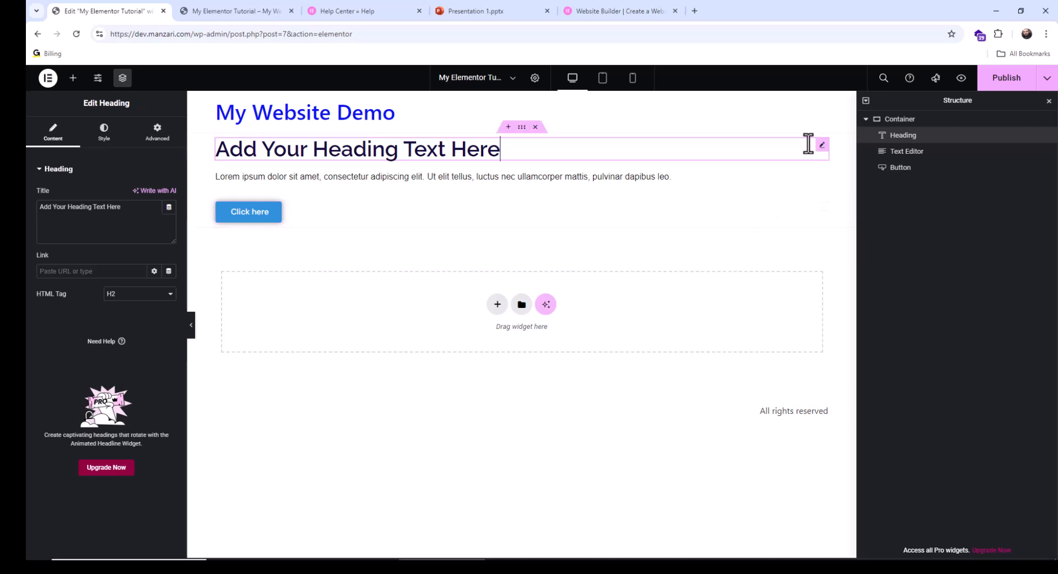
left_click(822, 180)
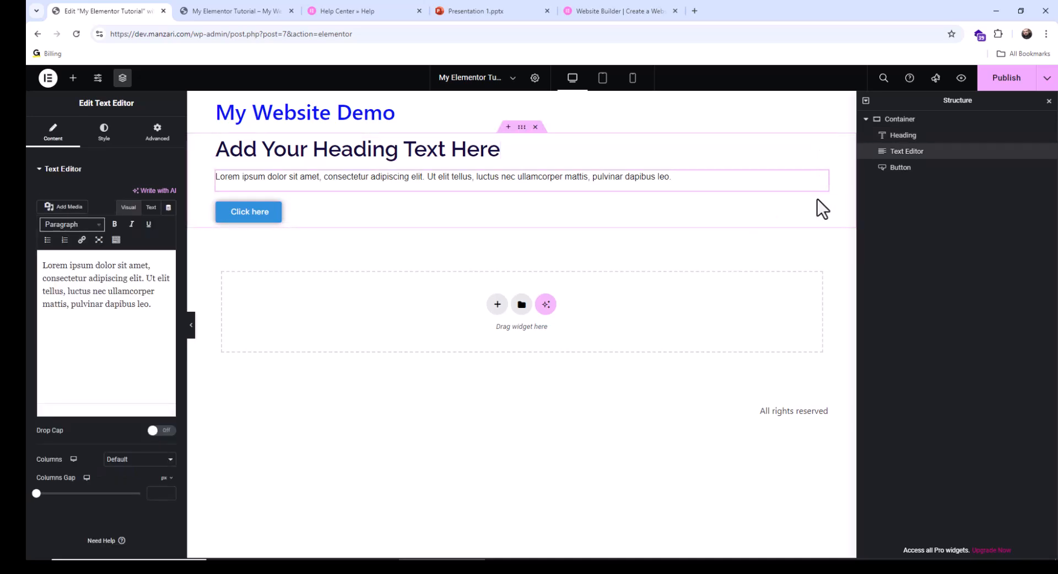
left_click(822, 208)
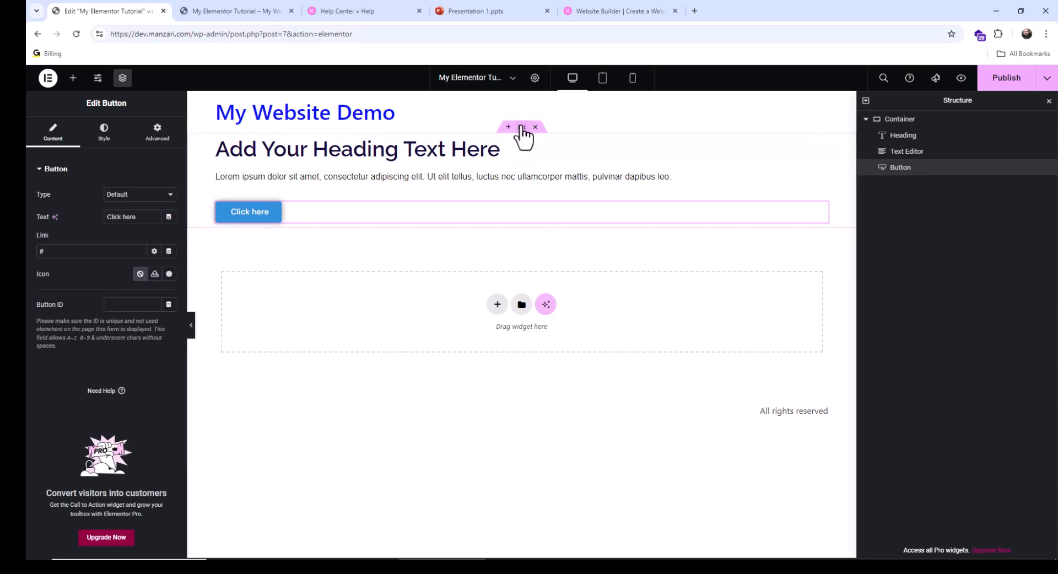
- Set the container's width to 947 px and its minimum height to 283 px
left_click(522, 127)
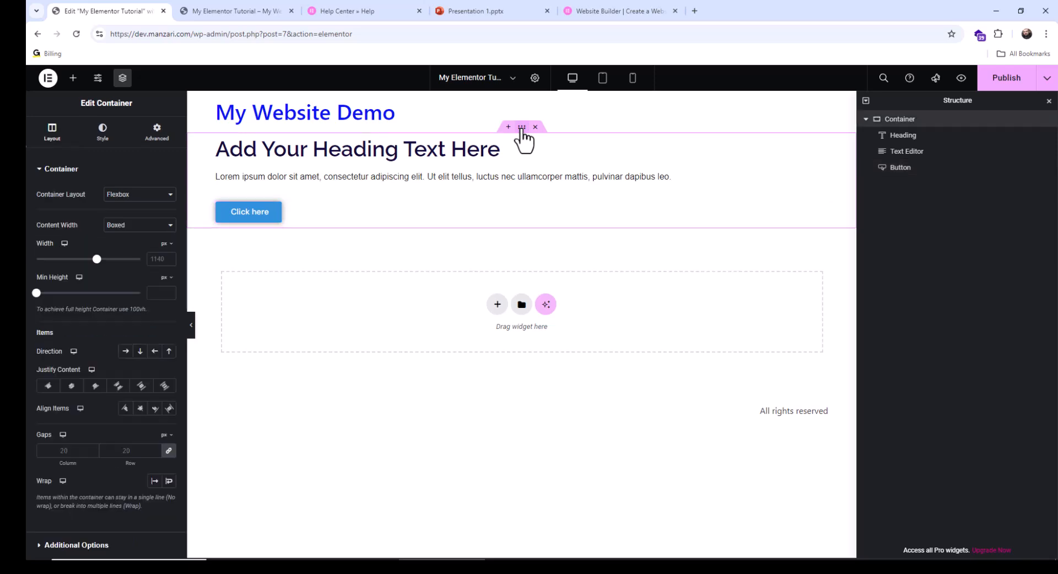
mouse_move(97, 259)
left_mouse_down()
mouse_move(35, 279)
mouse_move(78, 265)
left_mouse_up()
left_click_drag(37, 293, 64, 298)
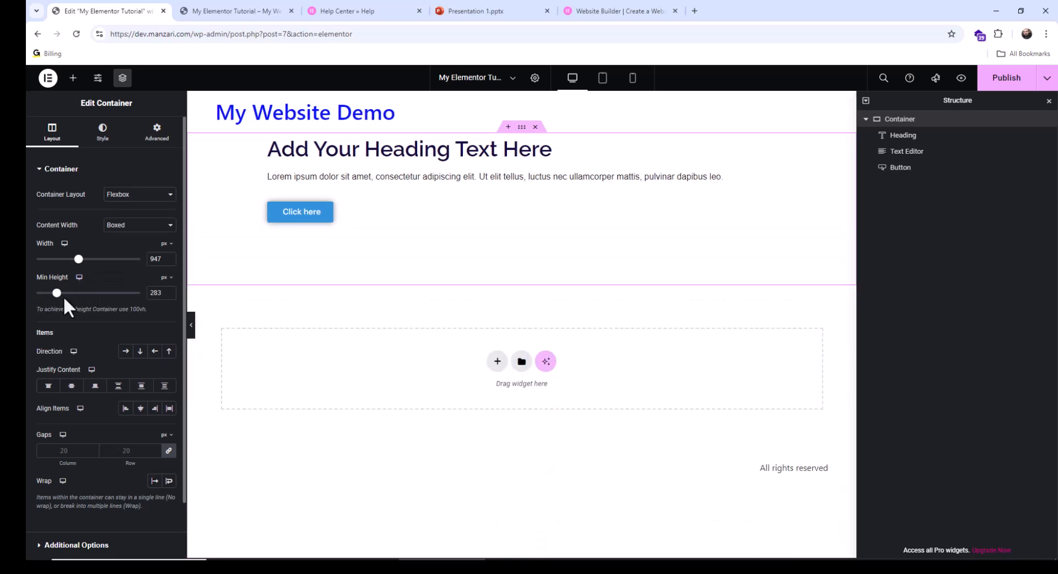
- Try the reversed row and column directions for the container's items and set the direction to vertical column
left_click(151, 353)
left_click(168, 352)
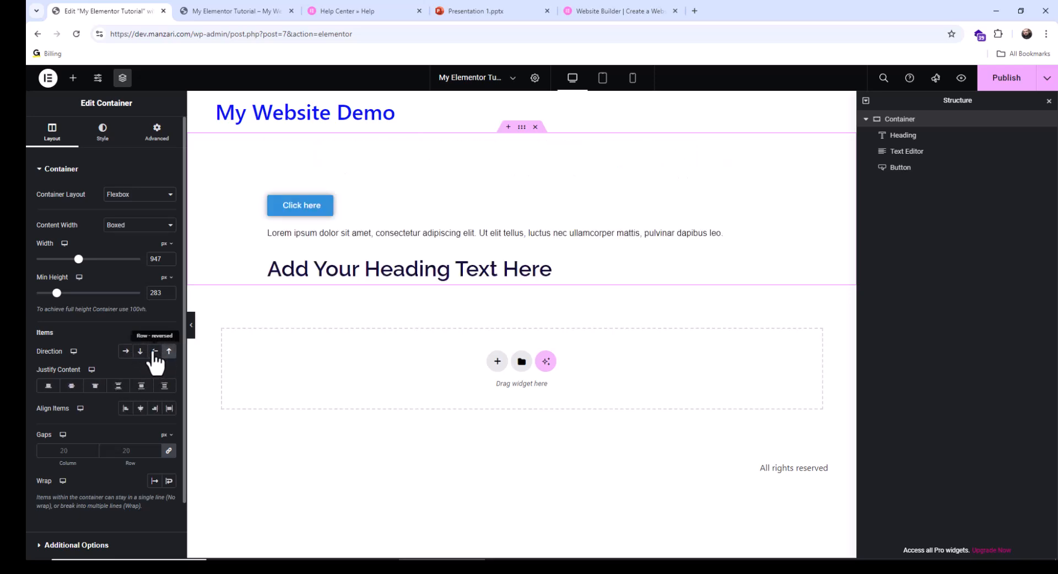
left_click(155, 353)
left_click(140, 352)
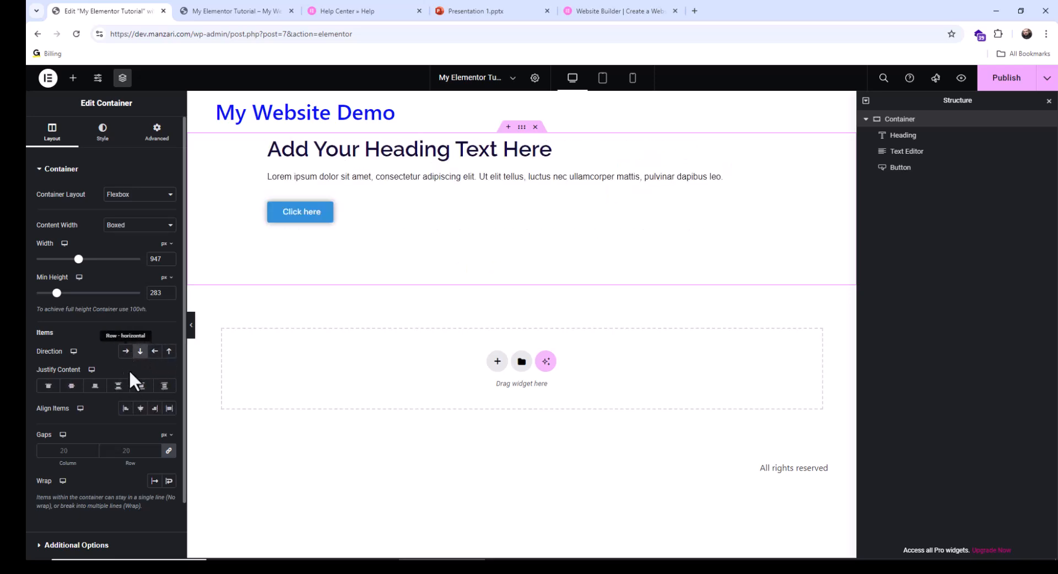
- Try the start, Center, end, Space Between and space-around justifications on the container's content and set it to space evenly
left_click(71, 387)
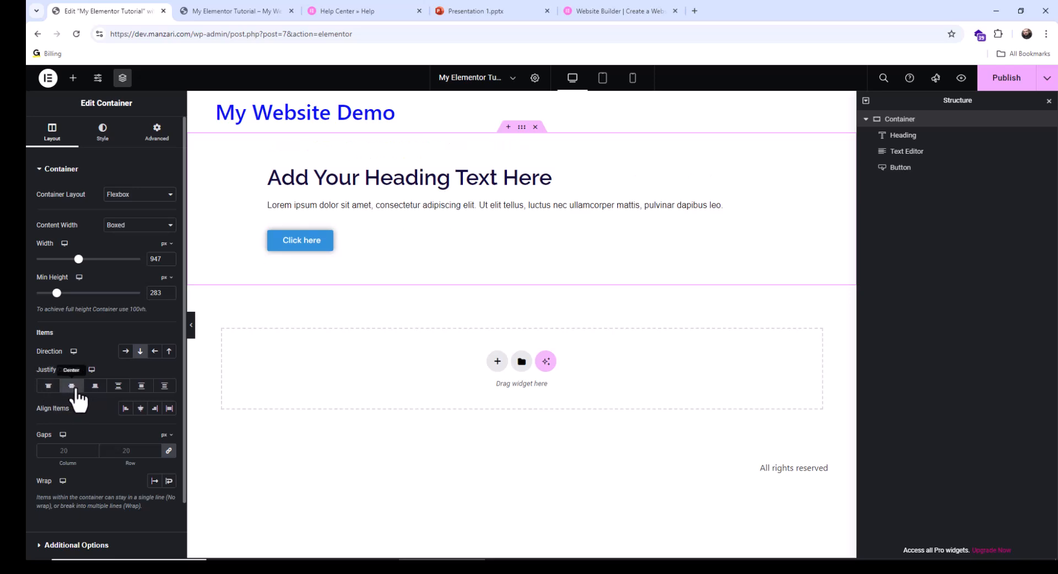
left_click(48, 386)
left_click(72, 387)
left_click(95, 387)
left_click(119, 387)
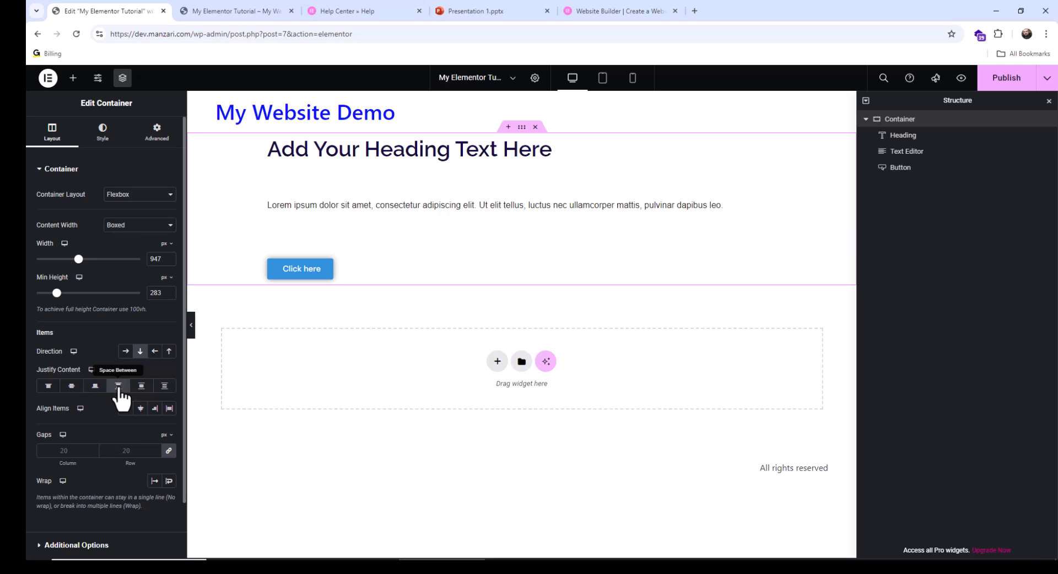
left_click(141, 388)
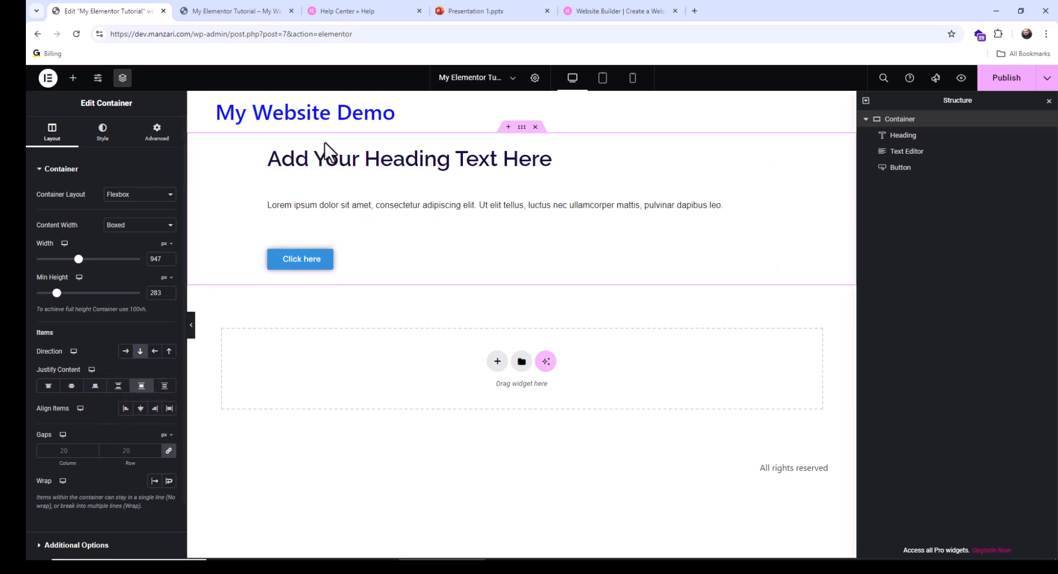
left_click(164, 386)
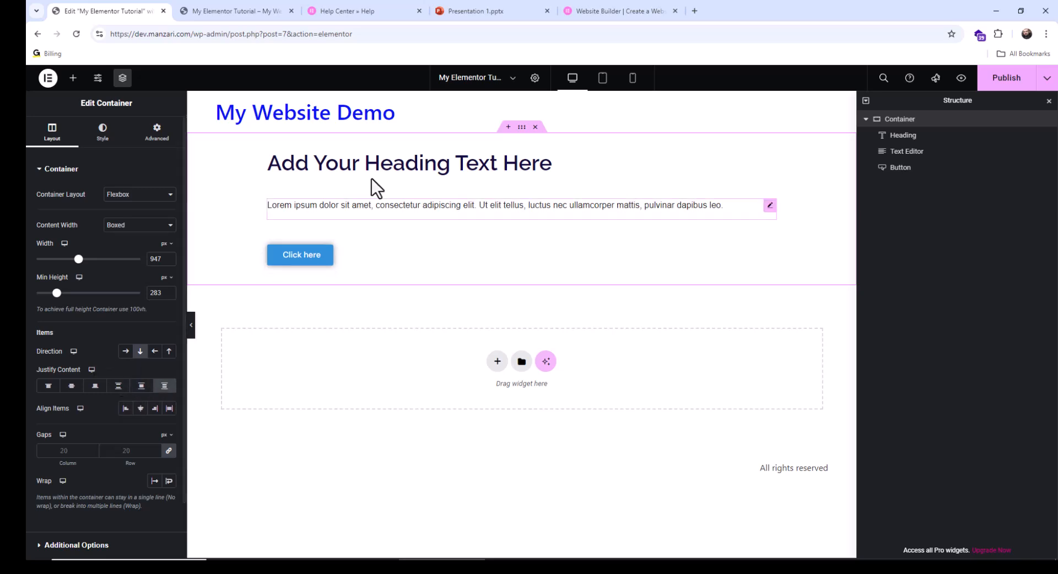
- Raise the container's linked column and row gaps to 123 px and restore them to the default 20 px
left_click(93, 448)
left_click_drag(94, 447, 90, 451)
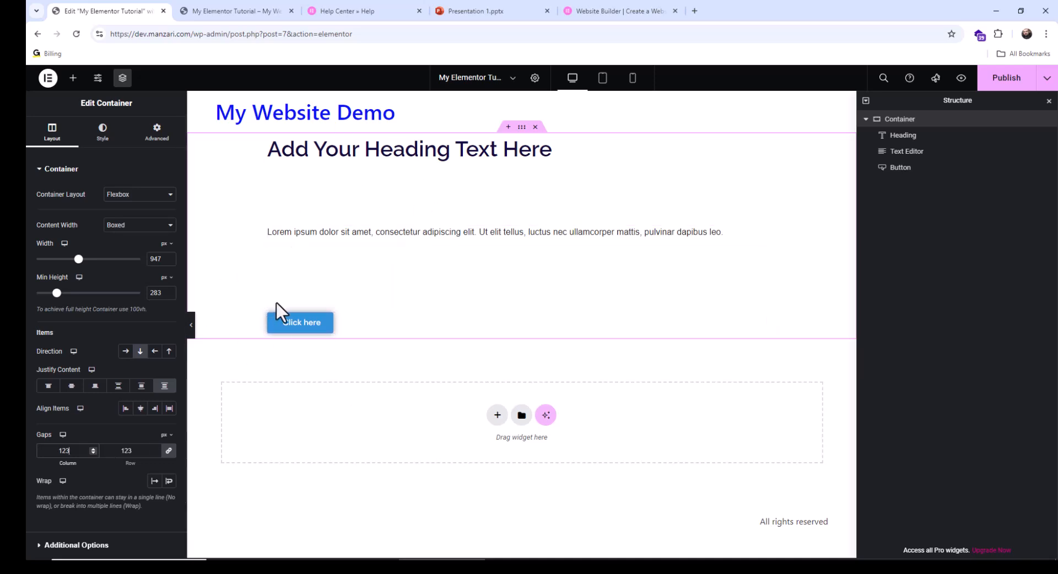
left_click(51, 451)
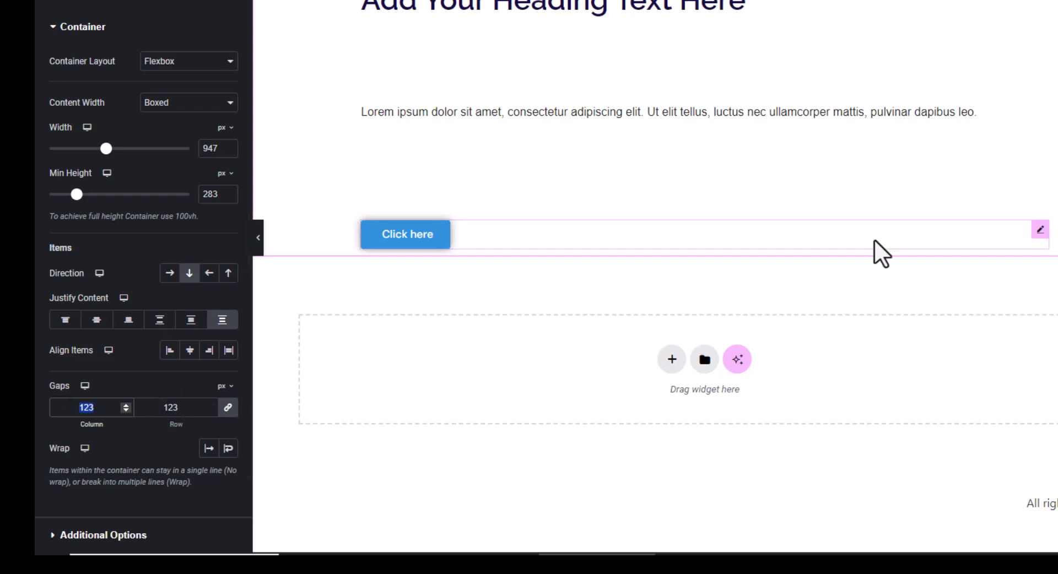
type("20")
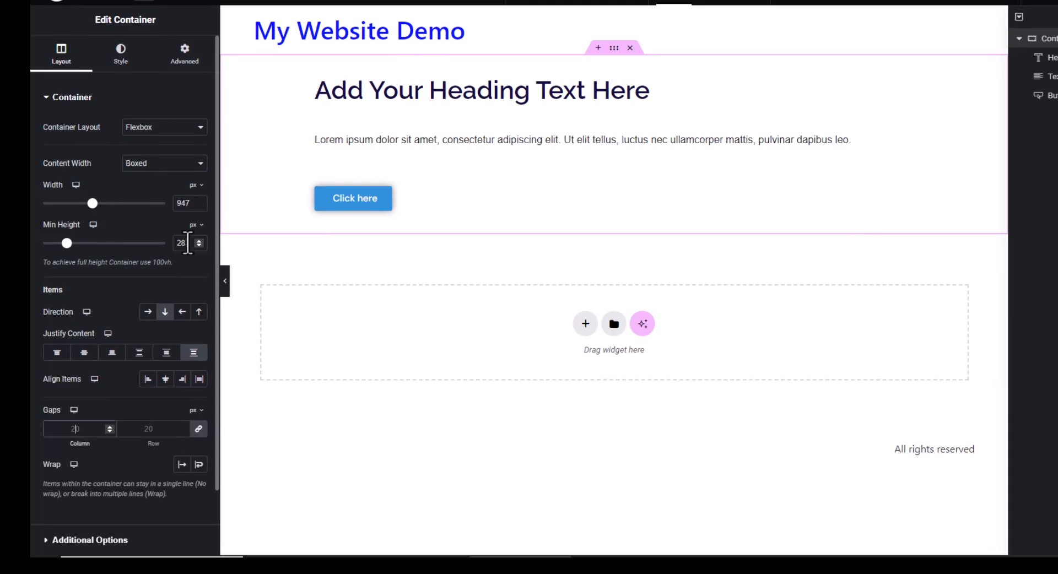
- Clear the container's custom minimum height and width to restore their defaults
left_click_drag(132, 236, 128, 237)
key("BackSpace")
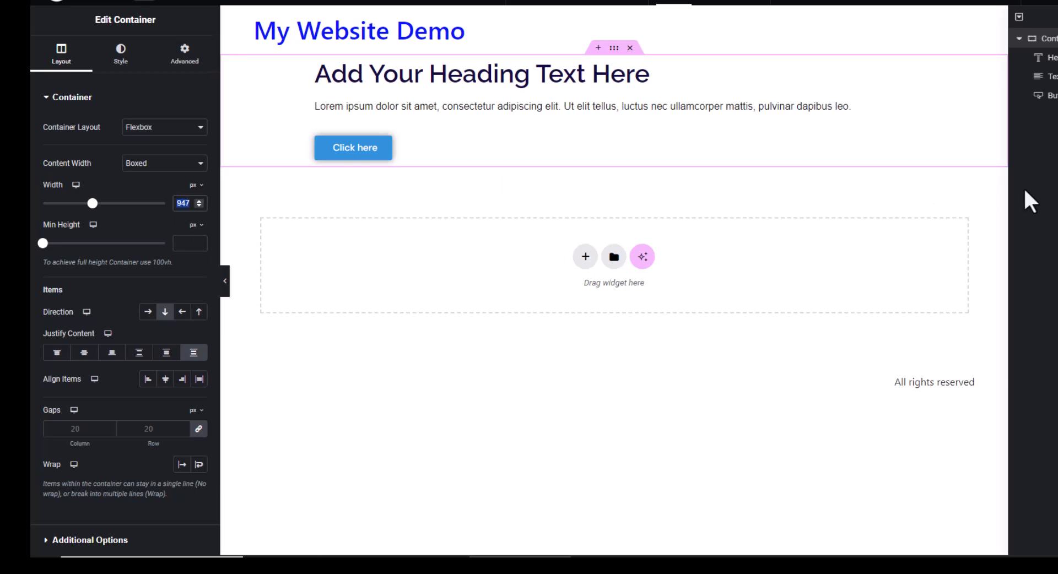
key("BackSpace")
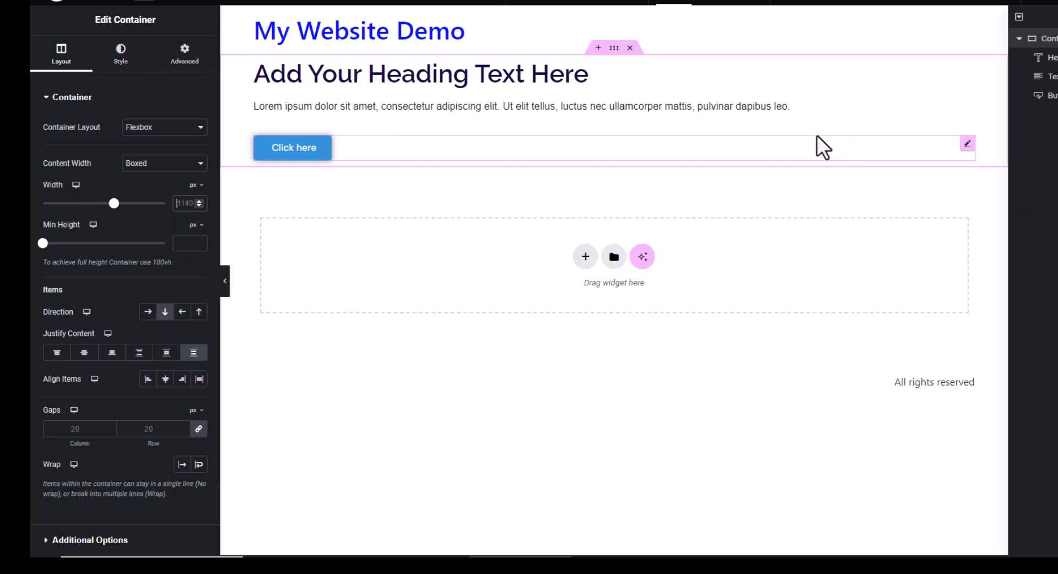
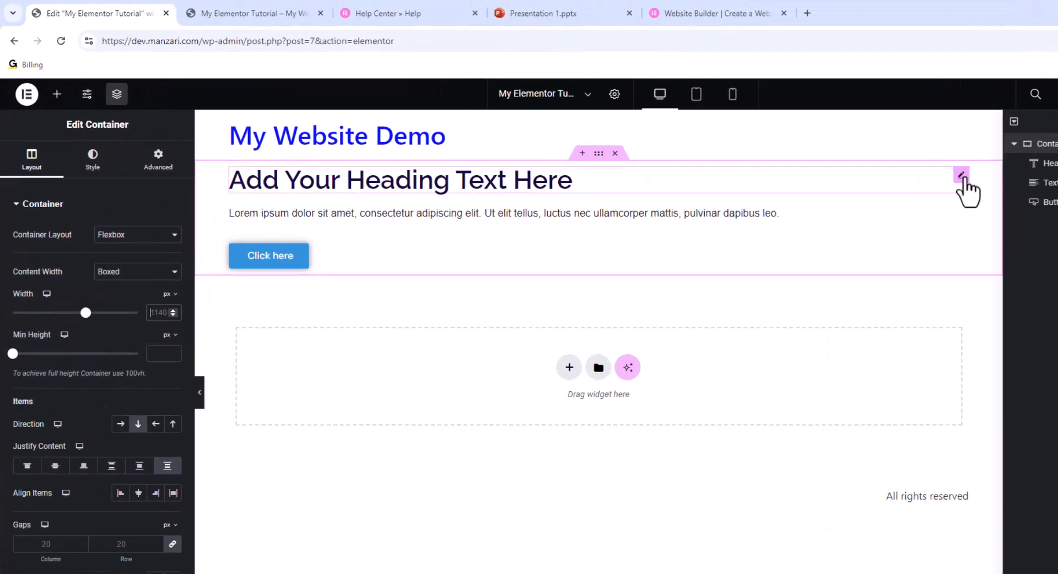
- Open the advanced layout settings of the heading widget
left_click(962, 175)
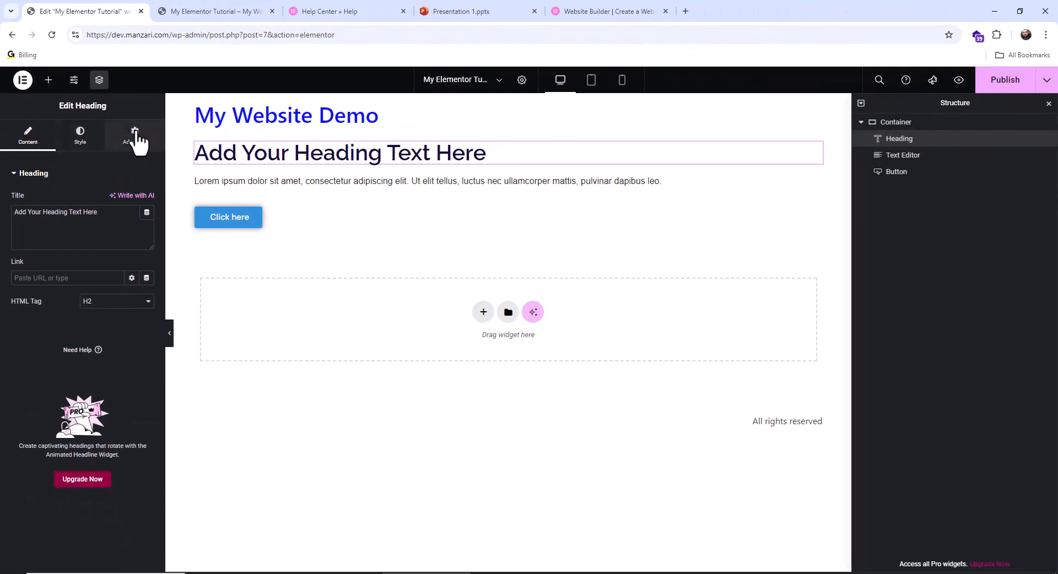
left_click(137, 140)
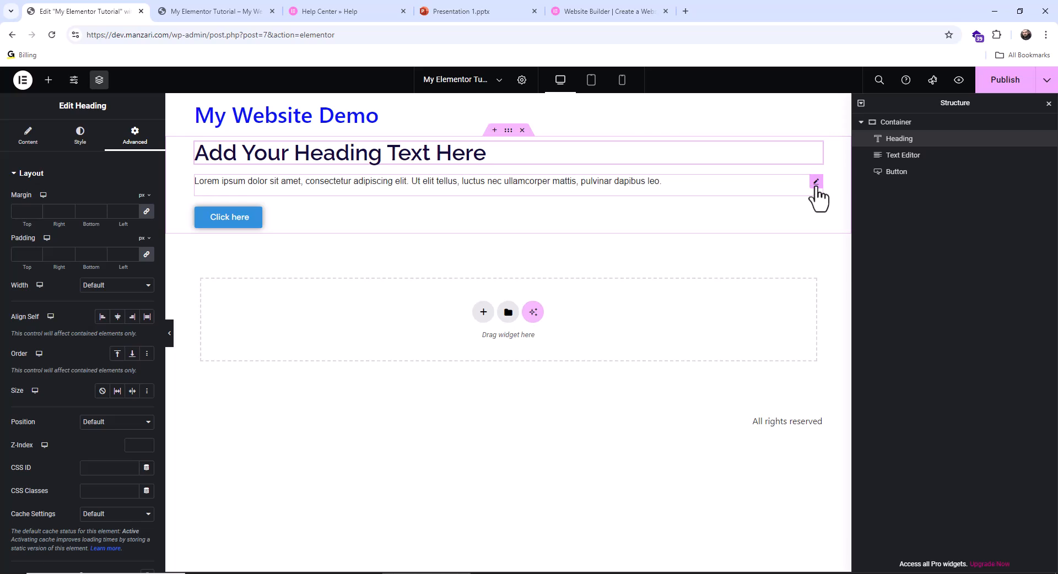
- Open the settings of the text editor widget, the button widget and their parent container one after another
left_click(816, 183)
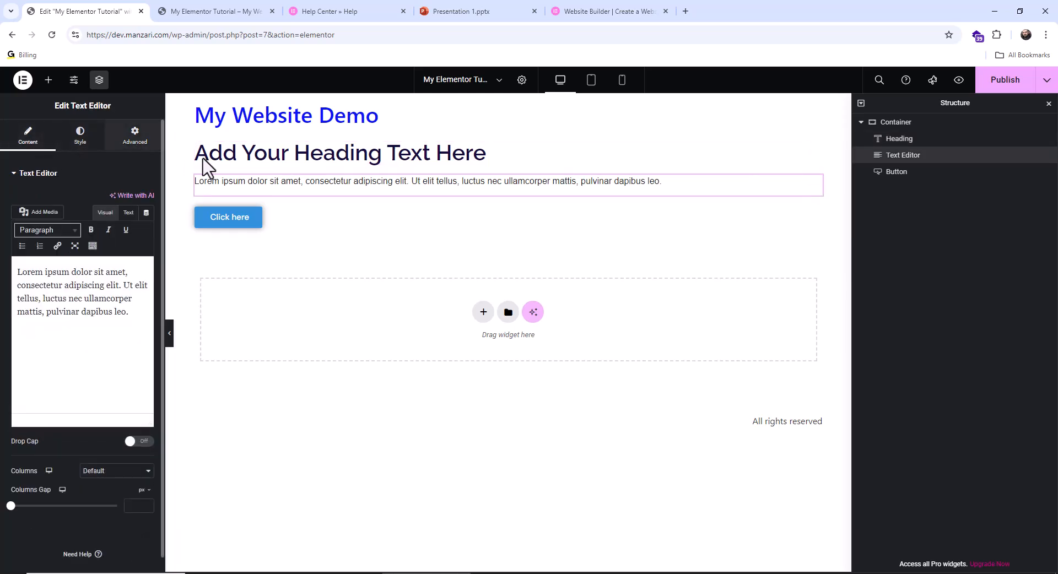
left_click(252, 221)
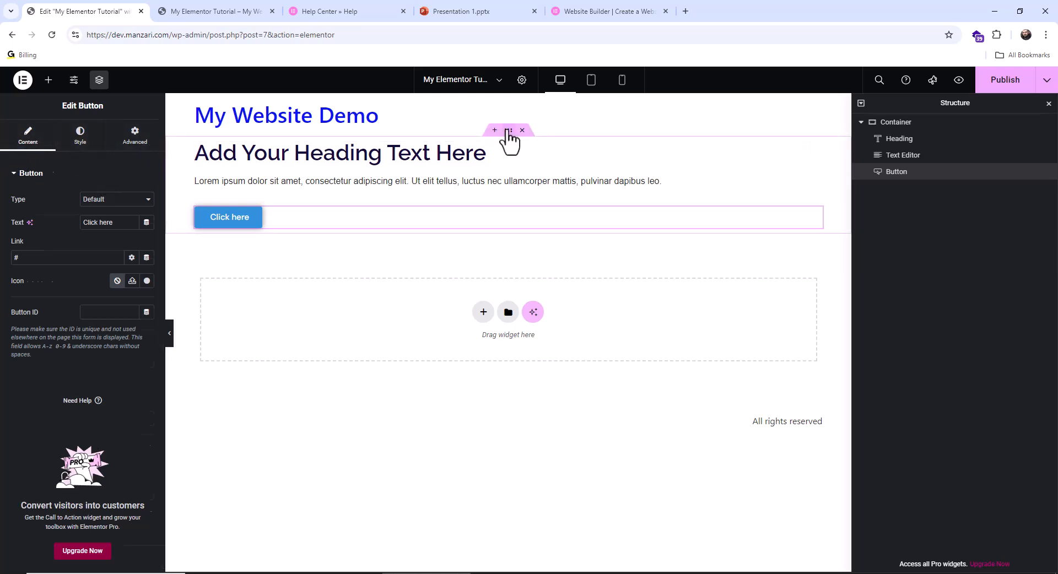
left_click(508, 132)
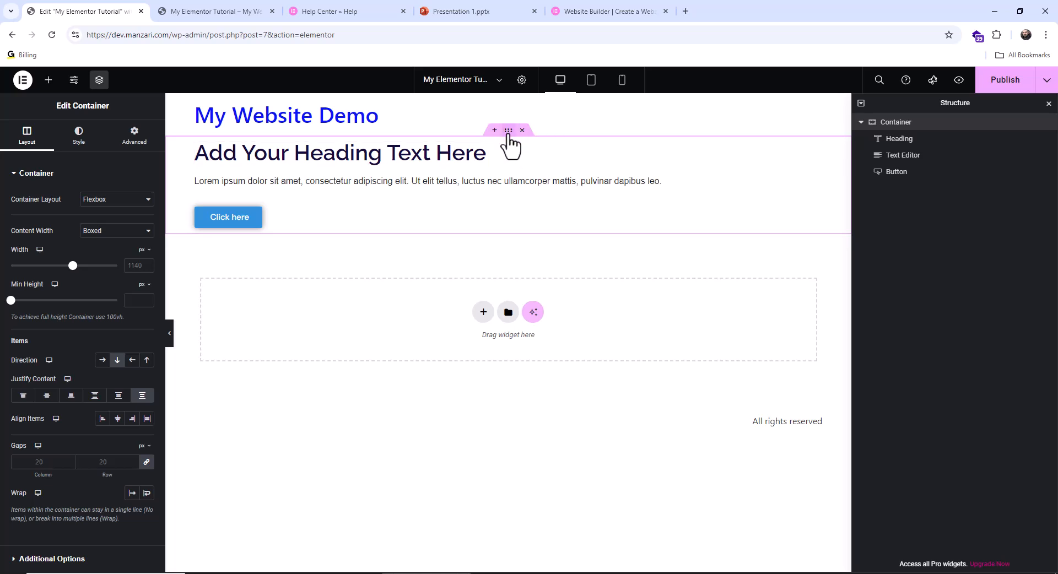
- Give the container a classic background in the light turquoise color #83F0E6
left_click(78, 137)
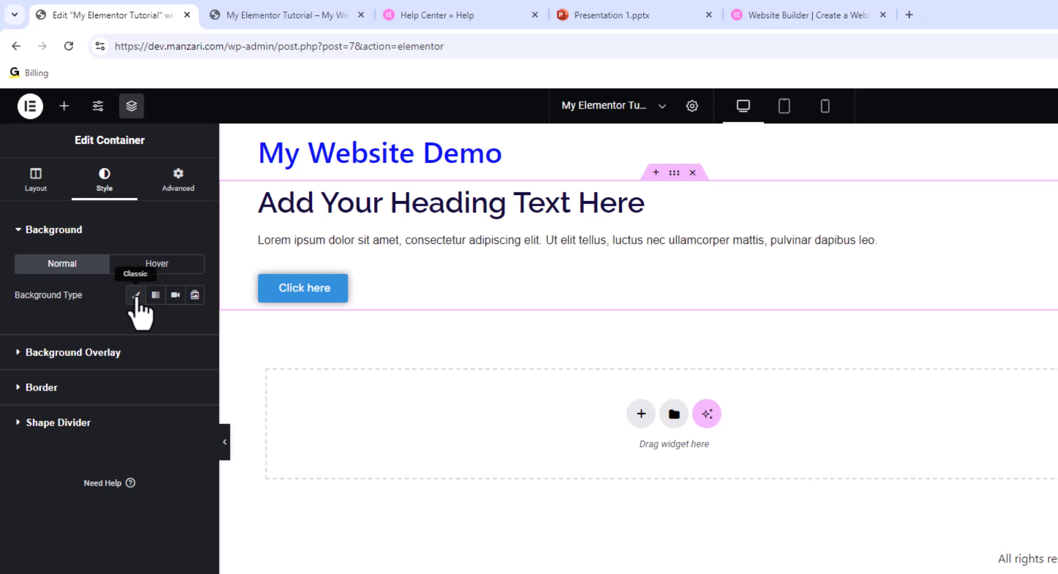
left_click(129, 296)
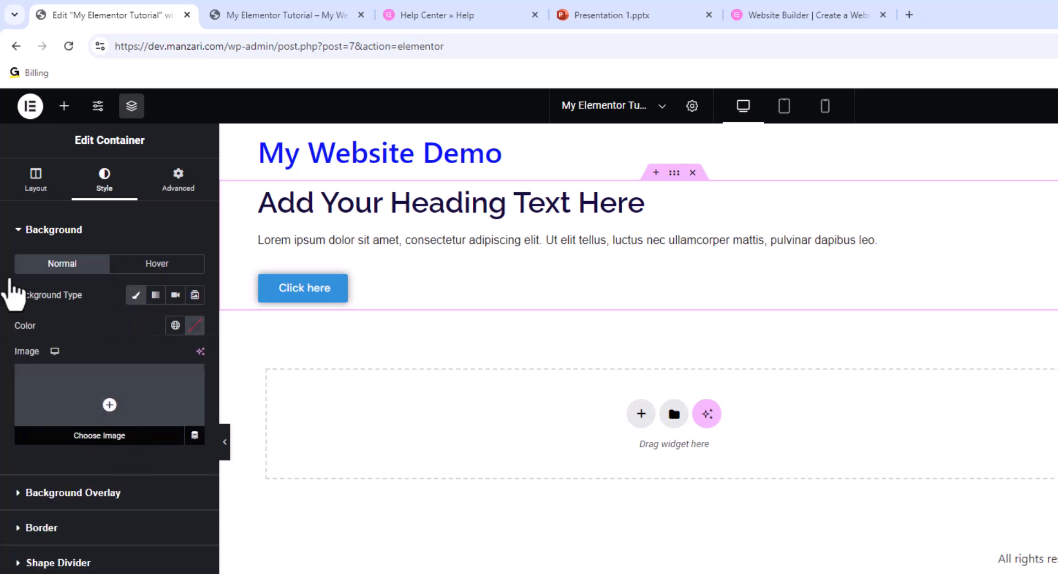
left_click(195, 326)
left_click_drag(206, 422, 264, 453)
left_click_drag(130, 444, 172, 468)
left_click_drag(216, 505, 192, 504)
left_click_drag(200, 432, 186, 392)
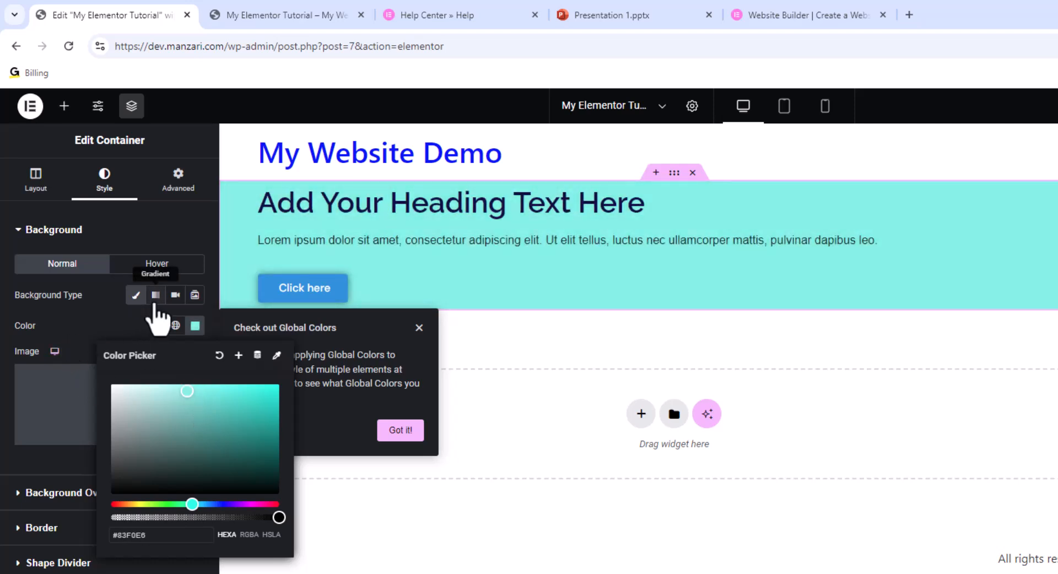
- Try a gradient background on the container with deep blue as its second color
left_click(156, 295)
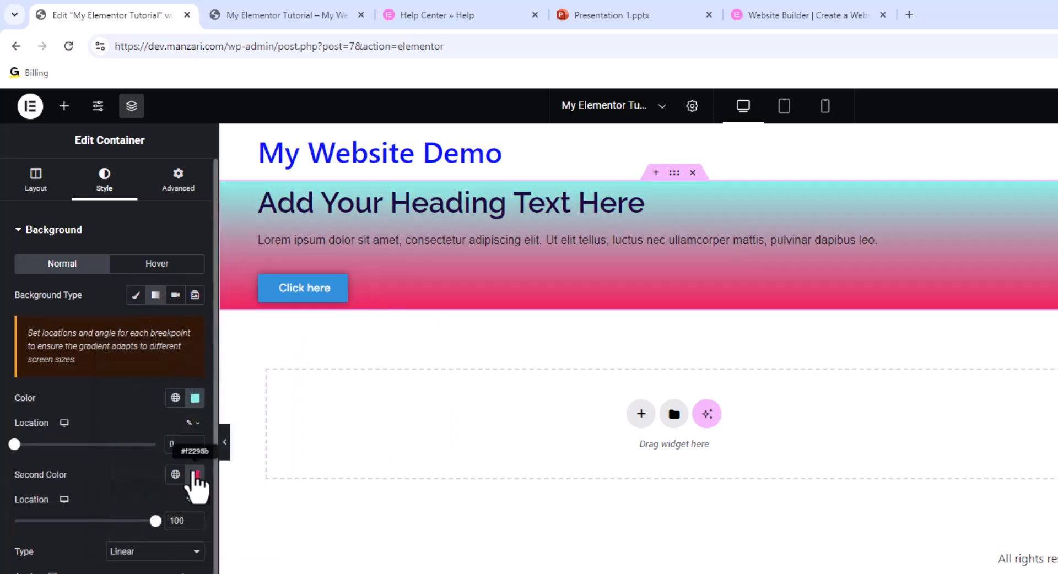
left_click(195, 474)
left_click_drag(251, 539, 212, 533)
left_click(169, 492)
left_click_drag(254, 572, 258, 564)
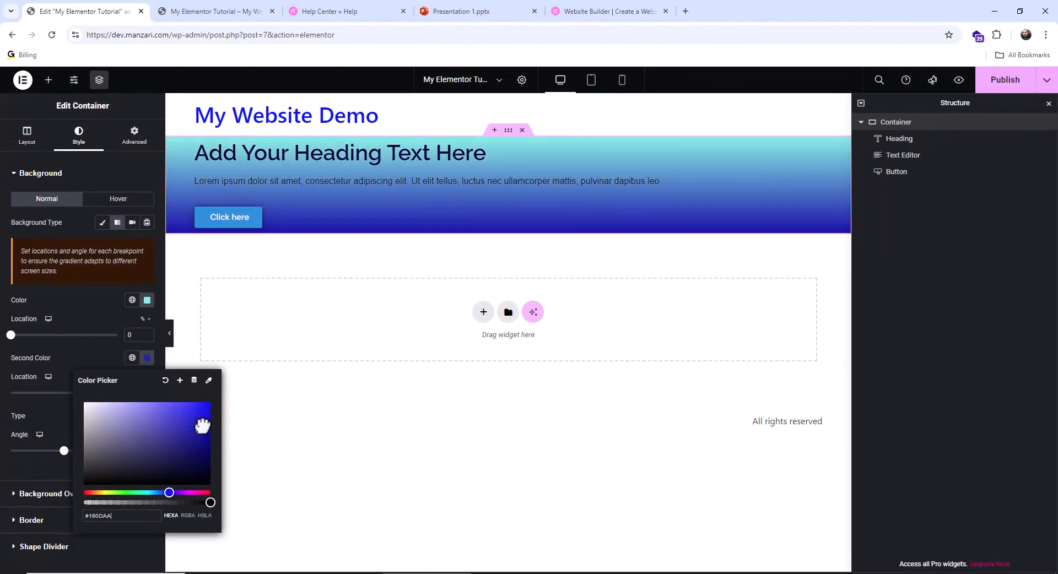
left_click(94, 209)
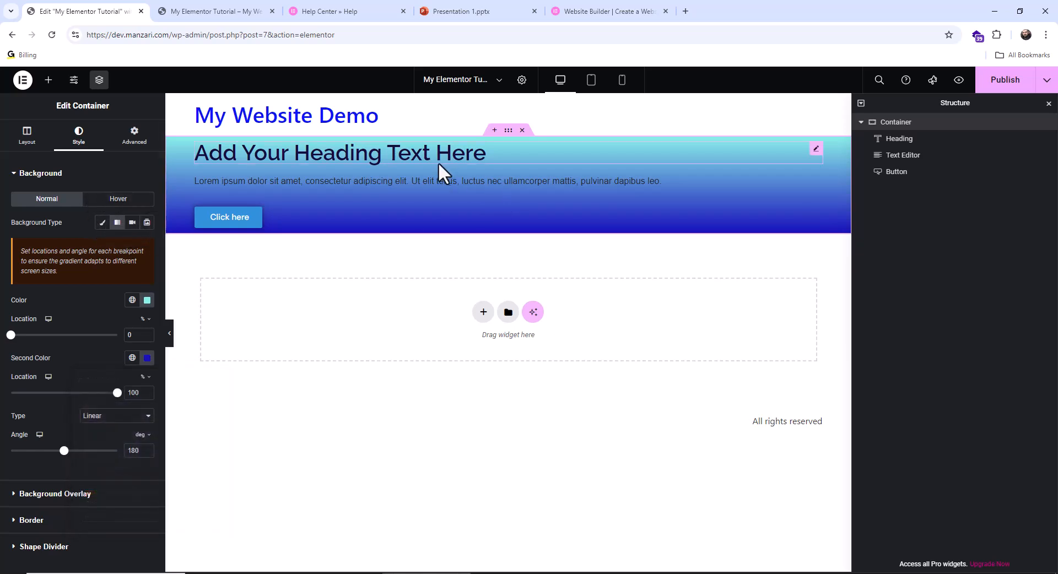
- Switch the container's background type to video and open youtube.com in the page preview's browser tab
left_click(132, 222)
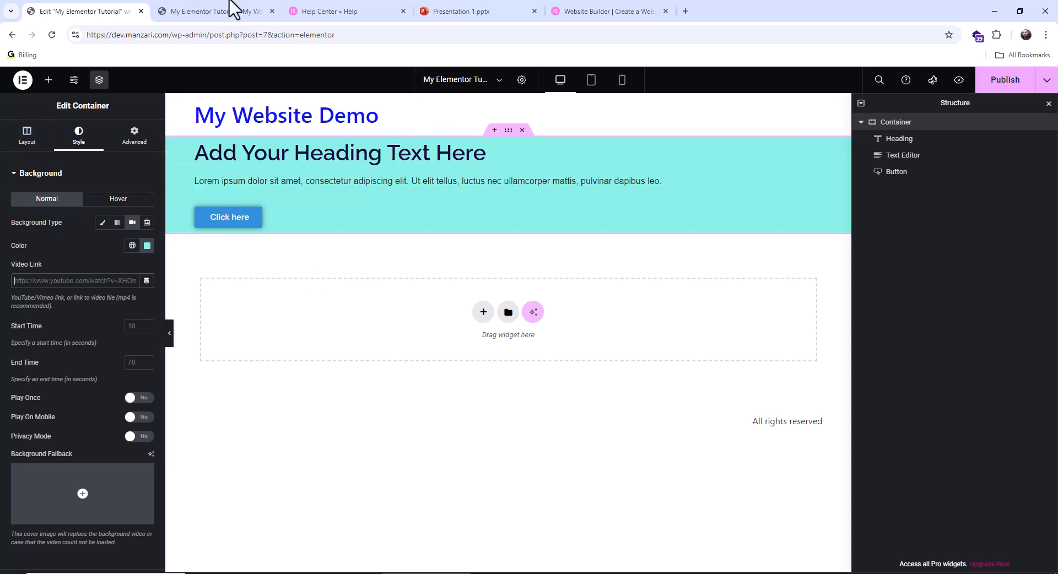
left_click(223, 12)
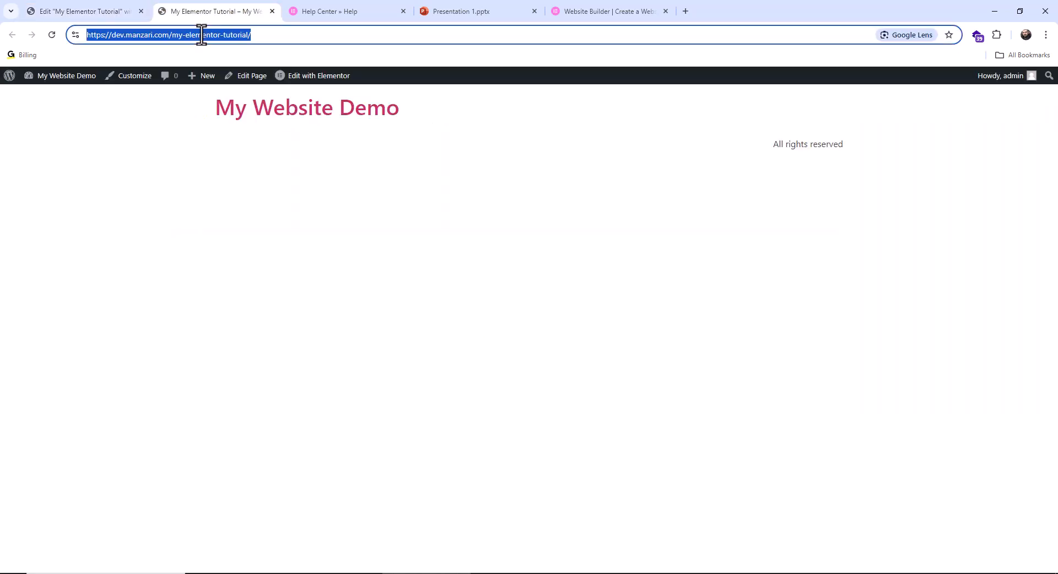
type("youtube.com")
key("Return")
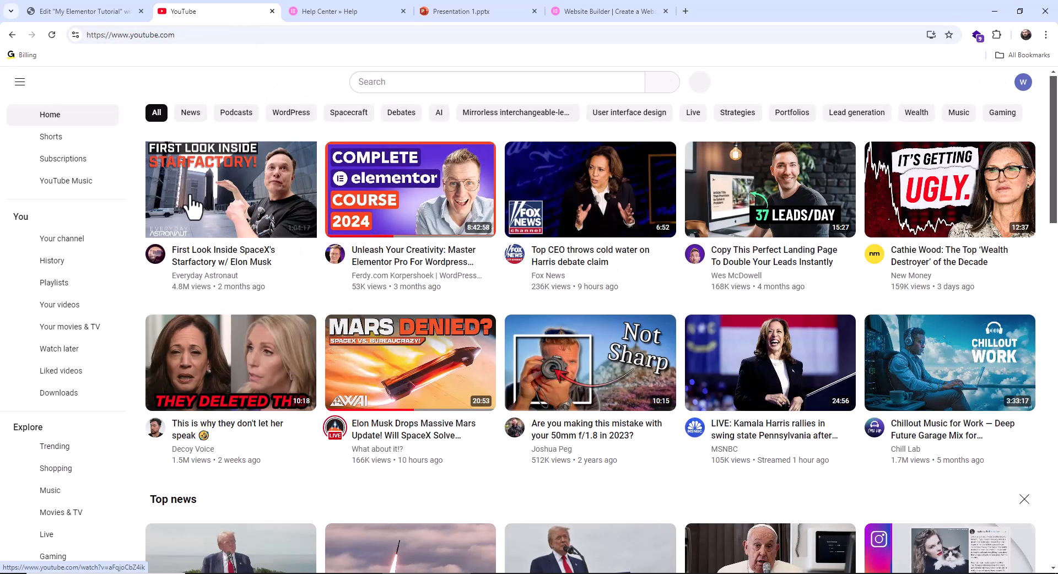
- Copy the address of the YouTube video "First Look Inside SpaceX's Starfactory w/ Elon Musk" and paste it as the container's background video link
left_click(192, 207)
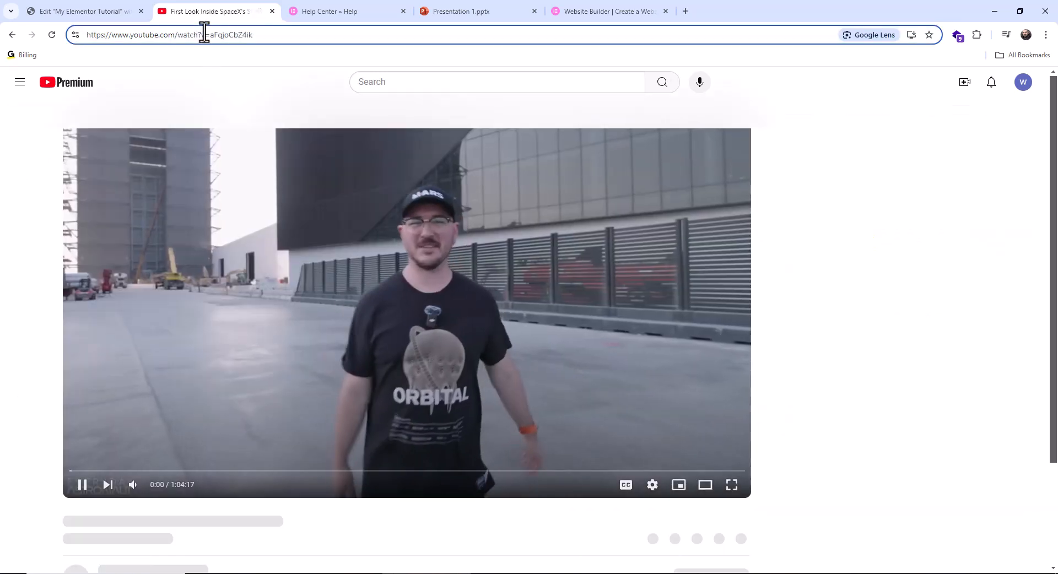
left_click(201, 36)
left_click(78, 504)
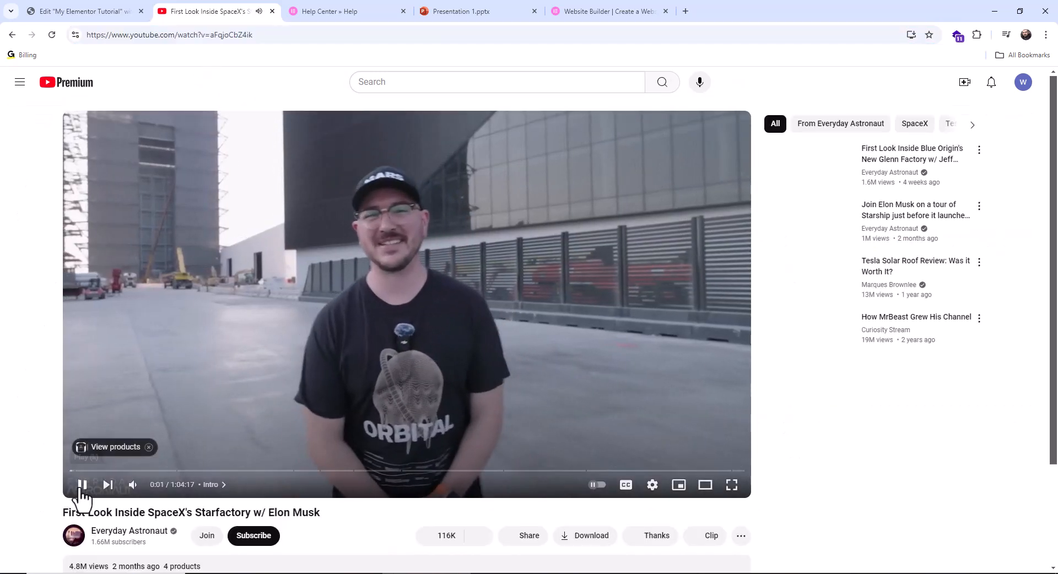
left_click(76, 495)
left_click(164, 35)
left_click(82, 12)
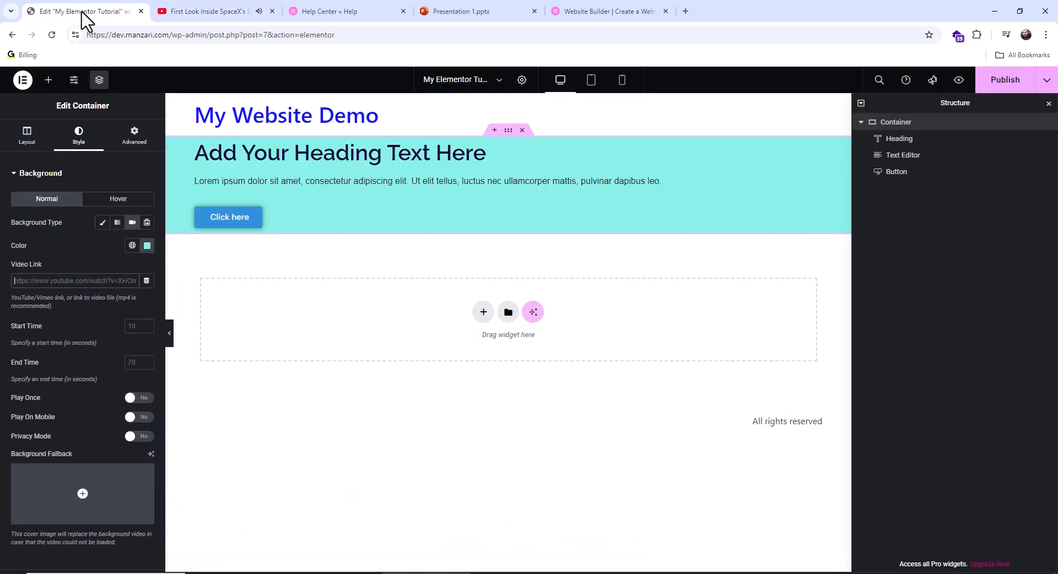
key("ctrl+v")
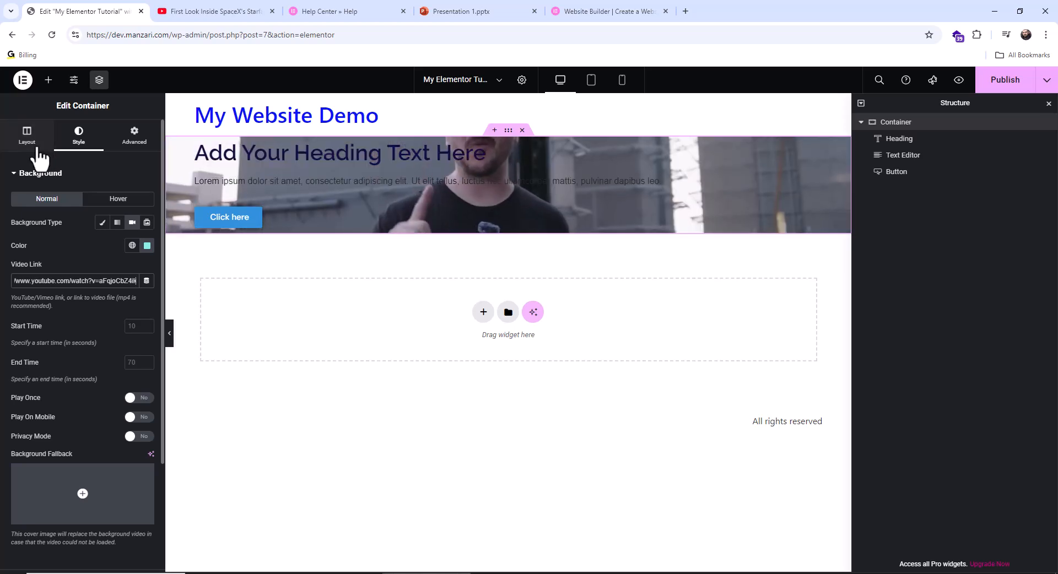
- Set the container's content width to 1021 px and its minimum height to 656 px
left_click(27, 138)
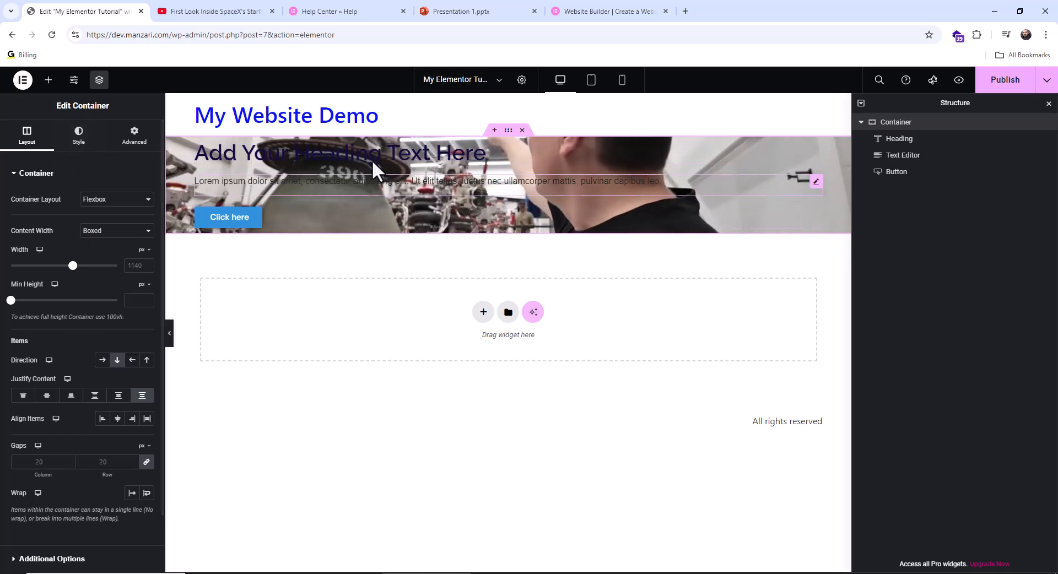
mouse_move(72, 267)
left_mouse_down()
mouse_move(22, 269)
mouse_move(62, 268)
left_mouse_up()
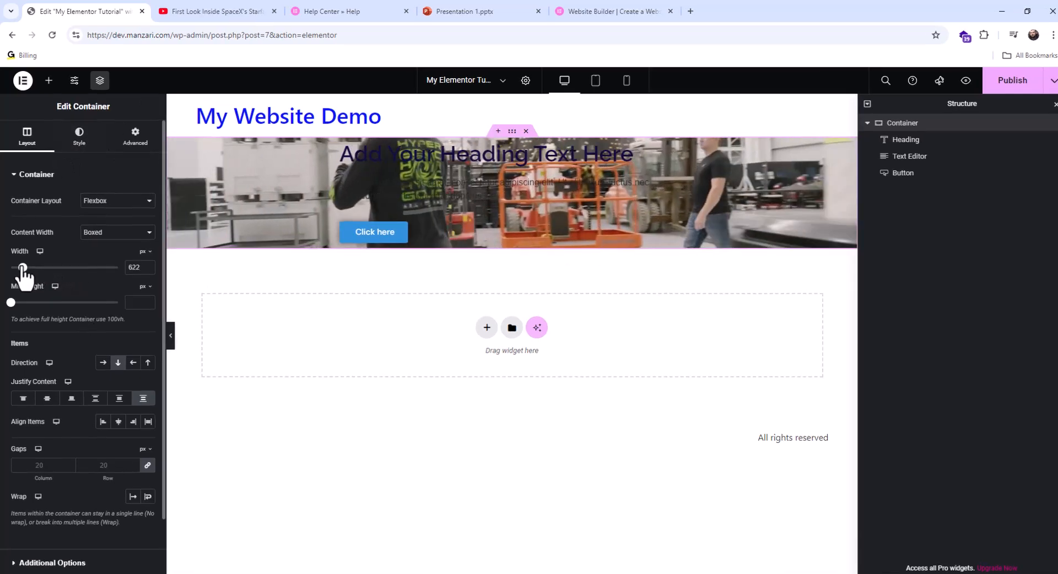
left_click_drag(11, 302, 30, 303)
left_click_drag(43, 366, 84, 371)
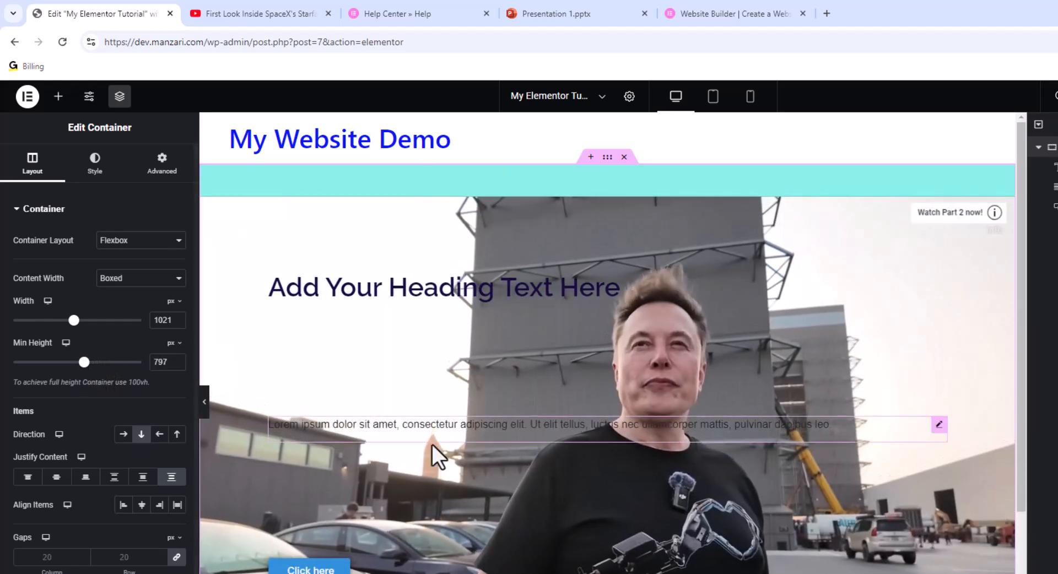
scroll(444, 443, "down", 3)
left_click_drag(85, 370, 72, 371)
scroll(254, 367, "up", 2)
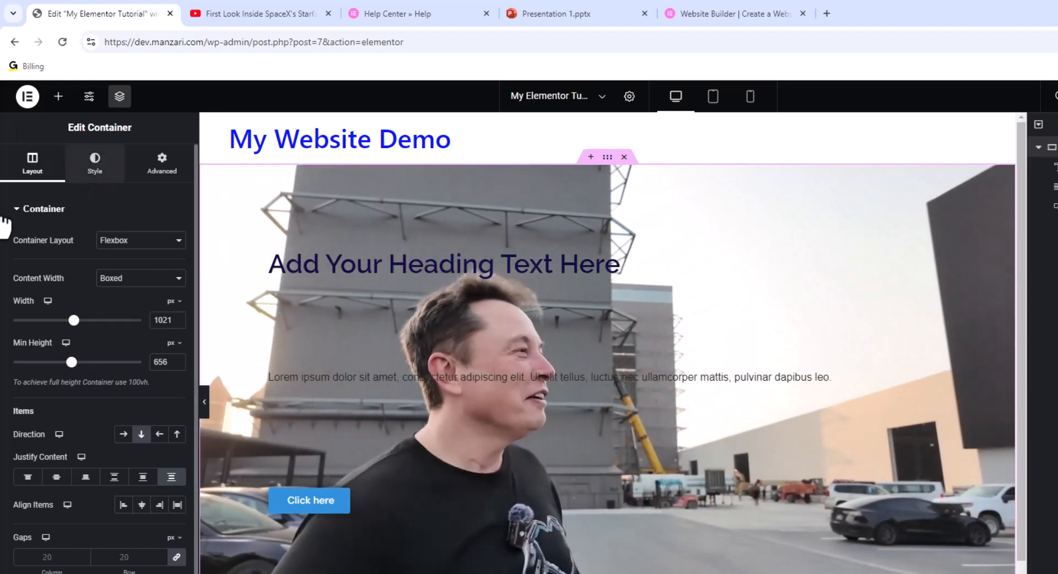
- Add a classic black (#000000) background overlay to the container with an opacity of 0.81
left_click(95, 172)
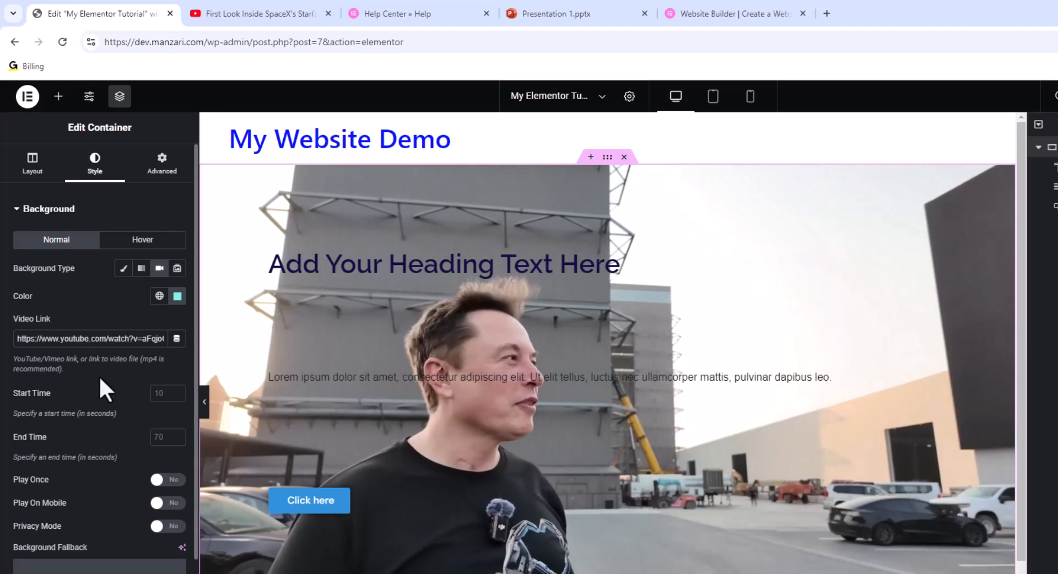
scroll(110, 294, "down", 3)
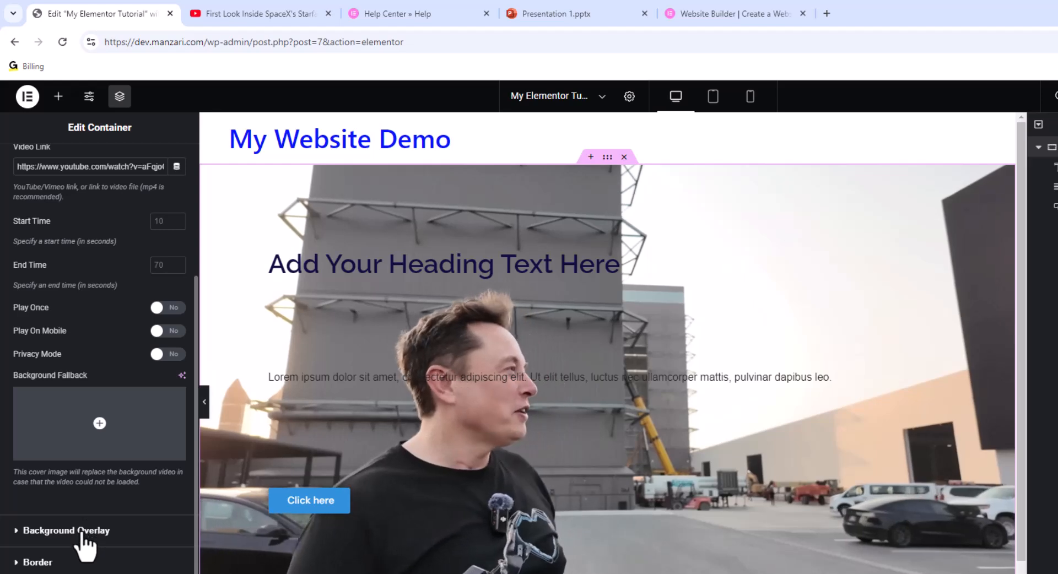
left_click(86, 527)
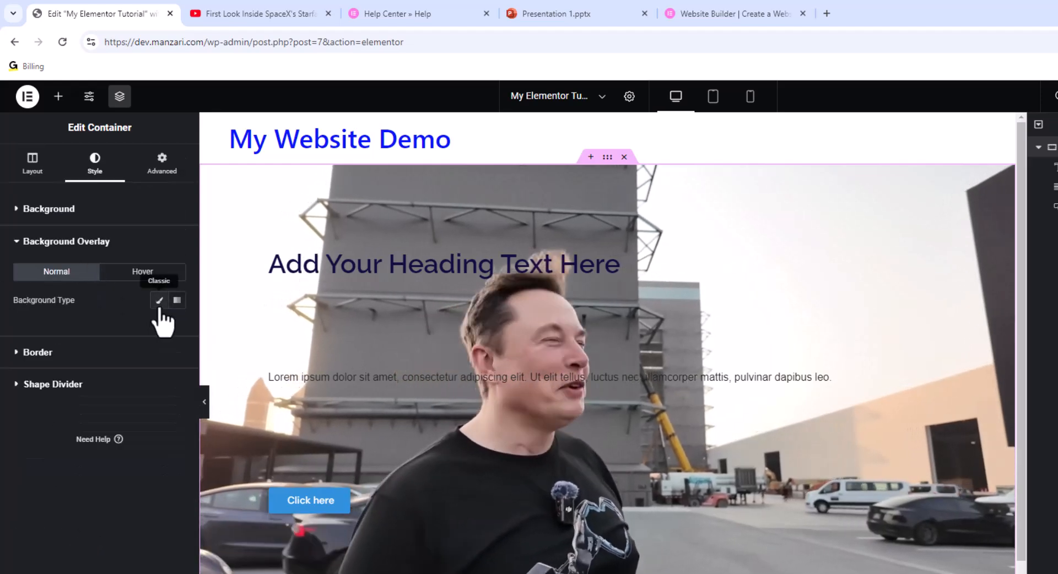
left_click(159, 301)
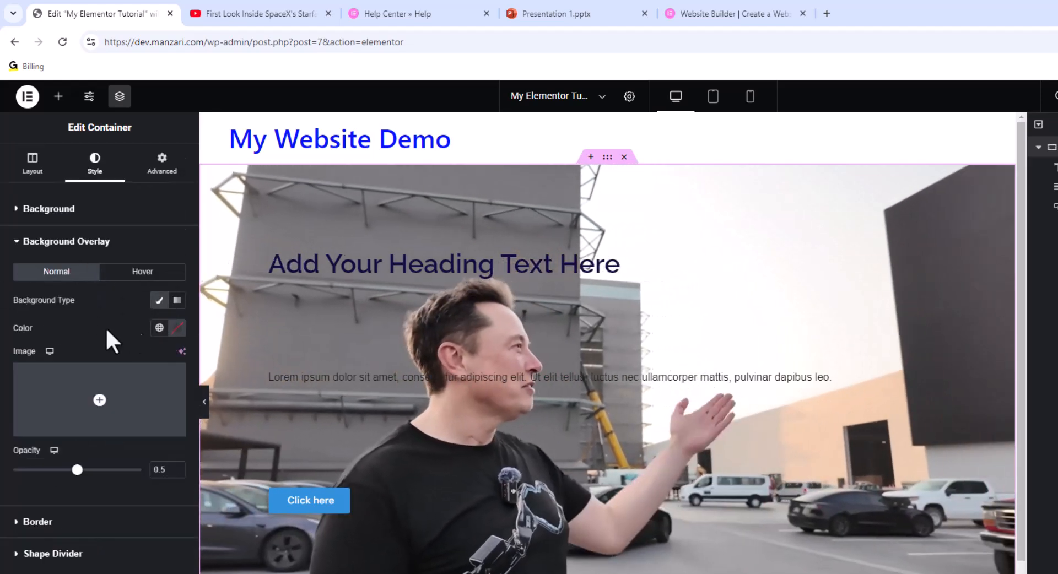
left_click(176, 327)
left_click_drag(184, 431, 256, 487)
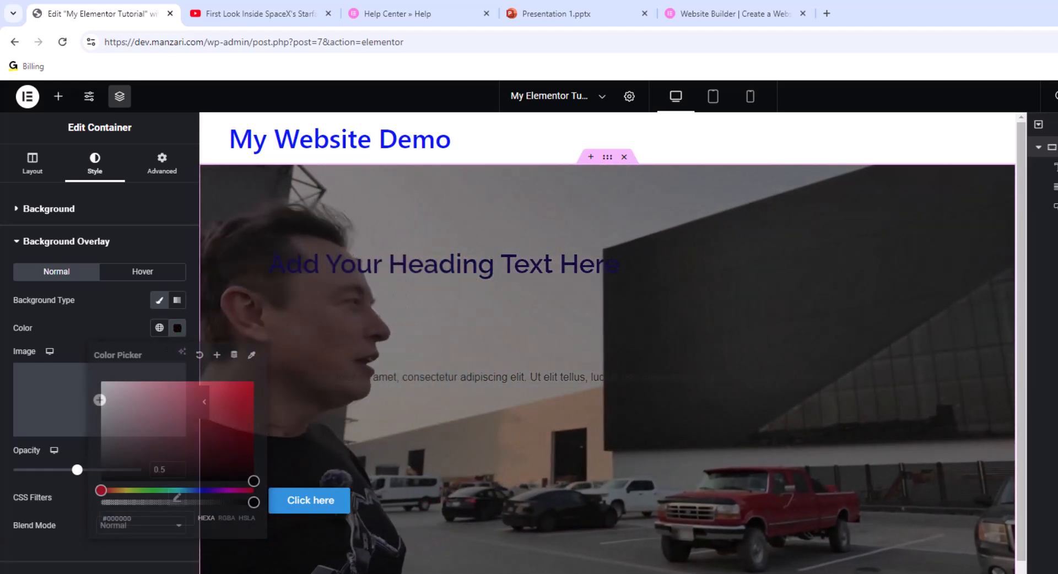
left_click(154, 515)
left_click_drag(77, 470, 115, 470)
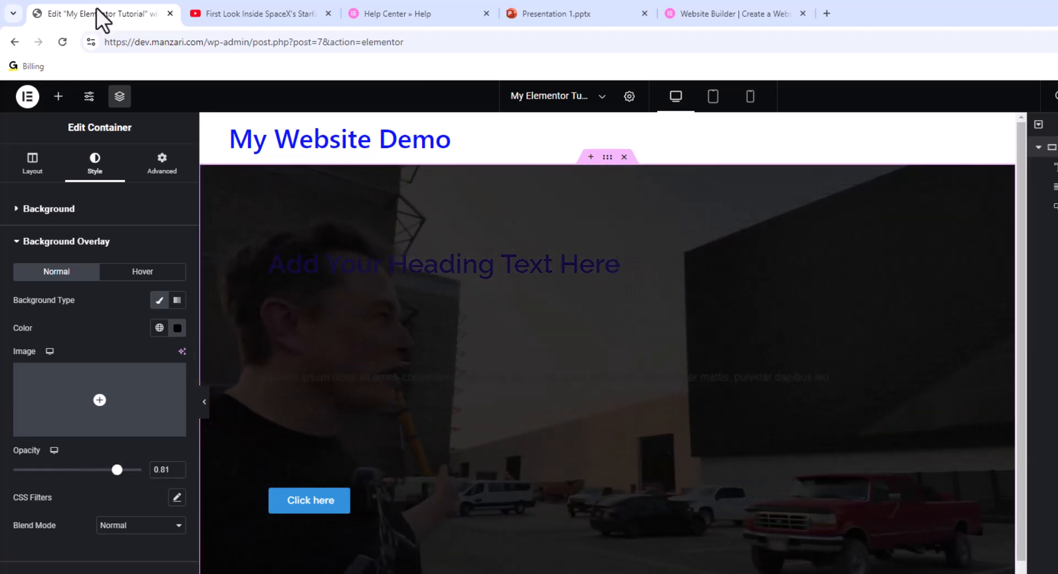
- Change the heading's text color to white (#FFFFFF)
left_click(424, 262)
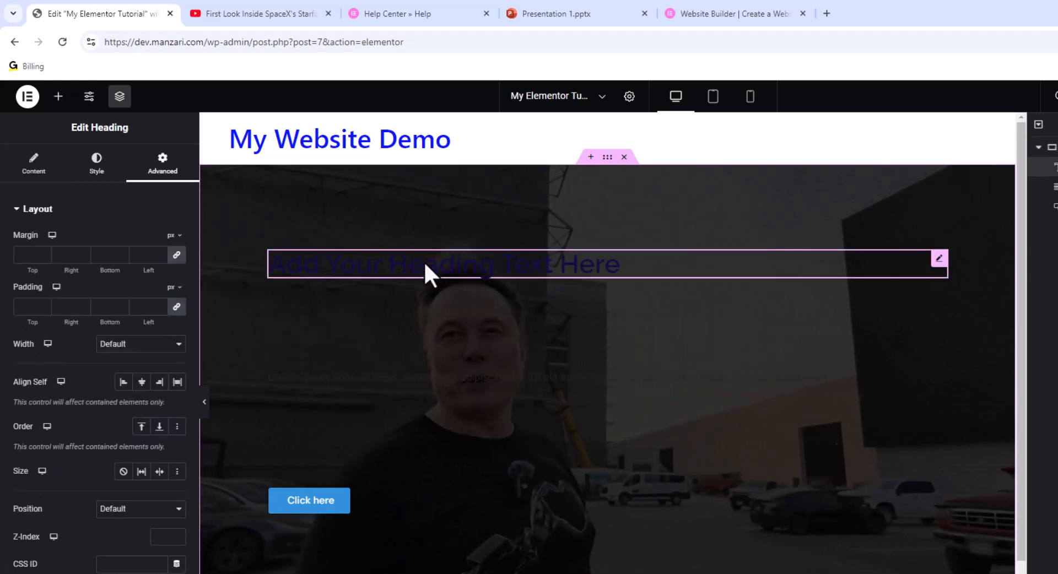
left_click(98, 161)
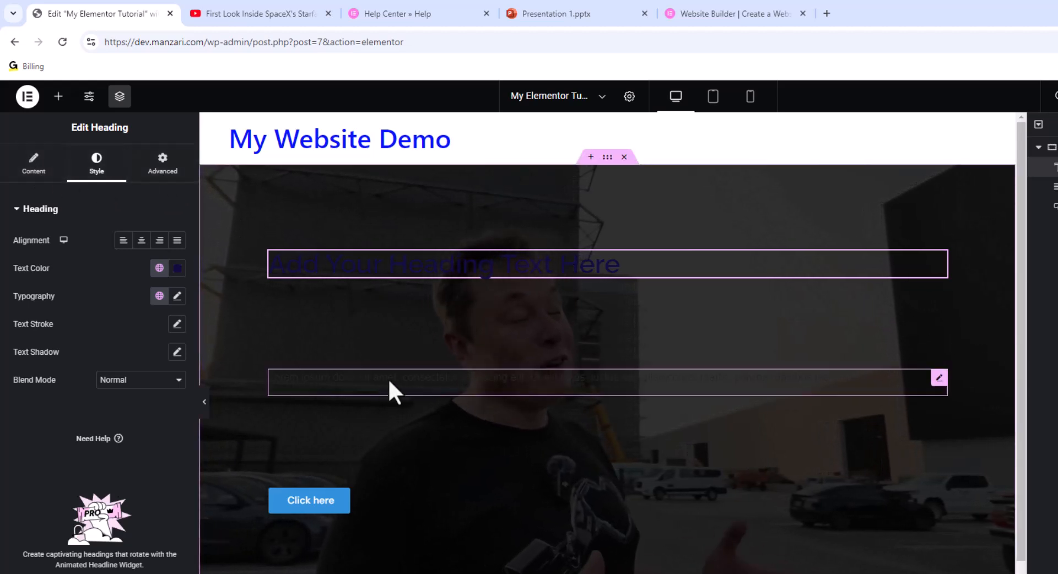
left_click(176, 270)
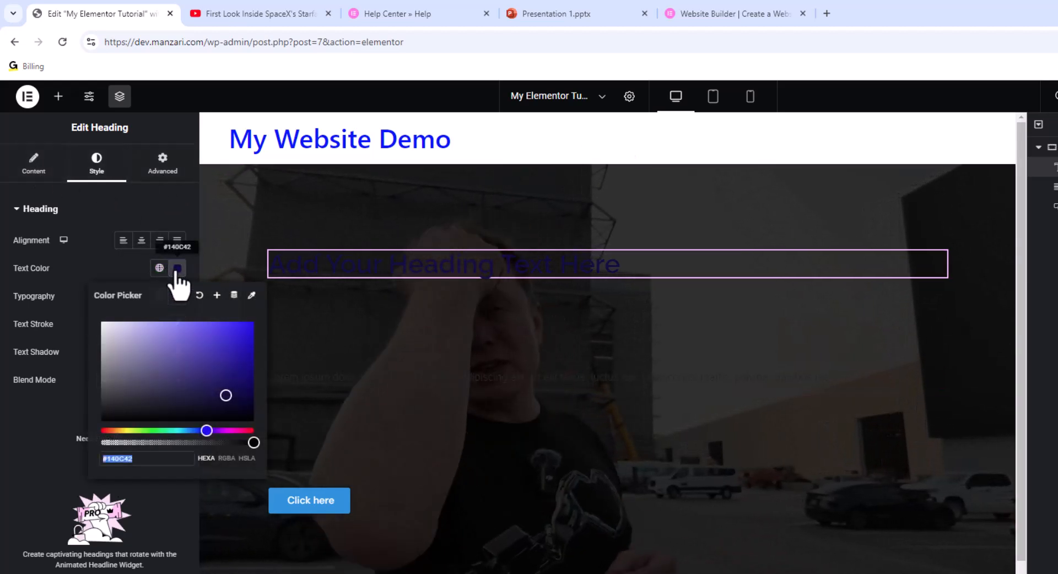
left_click_drag(204, 383, 88, 323)
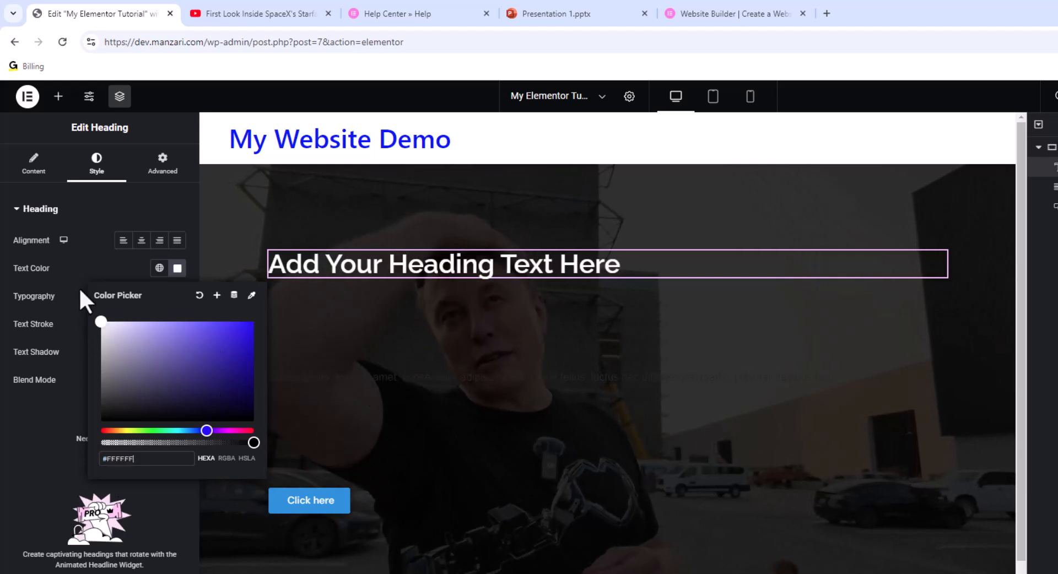
left_click(87, 269)
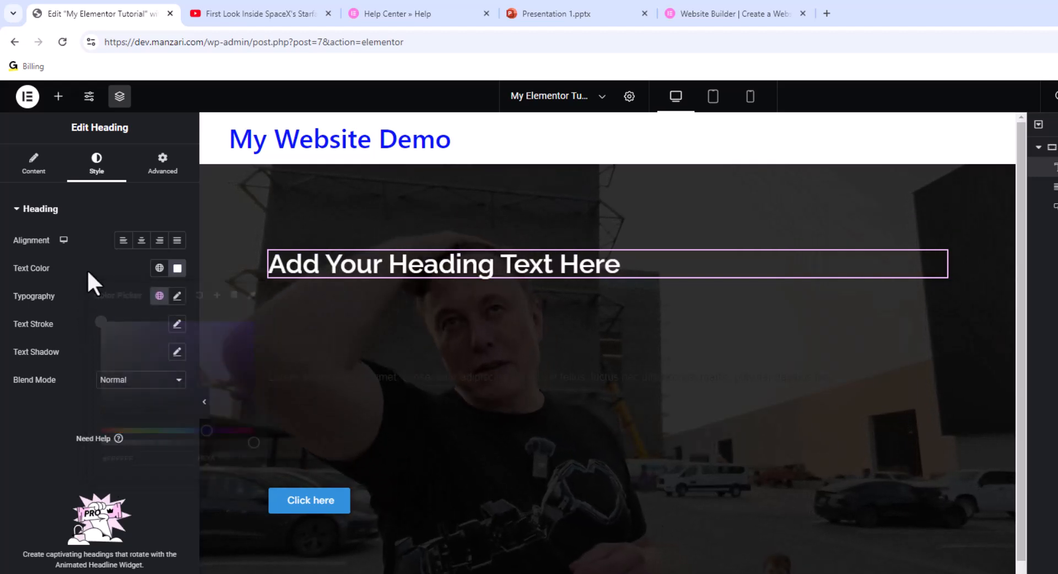
- Change the text color of the Lorem ipsum paragraph to white
left_click(406, 389)
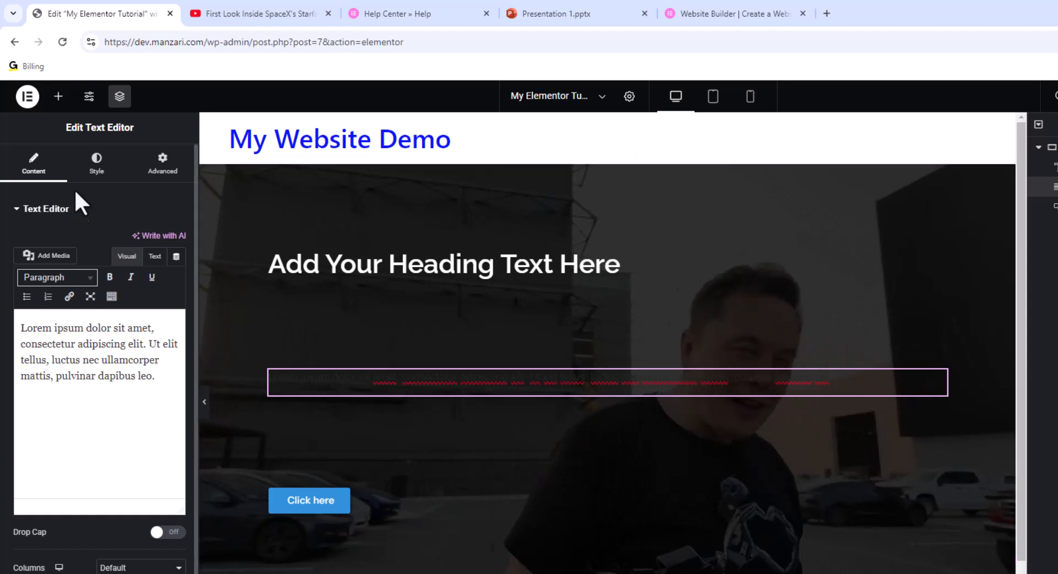
left_click(97, 162)
left_click(176, 296)
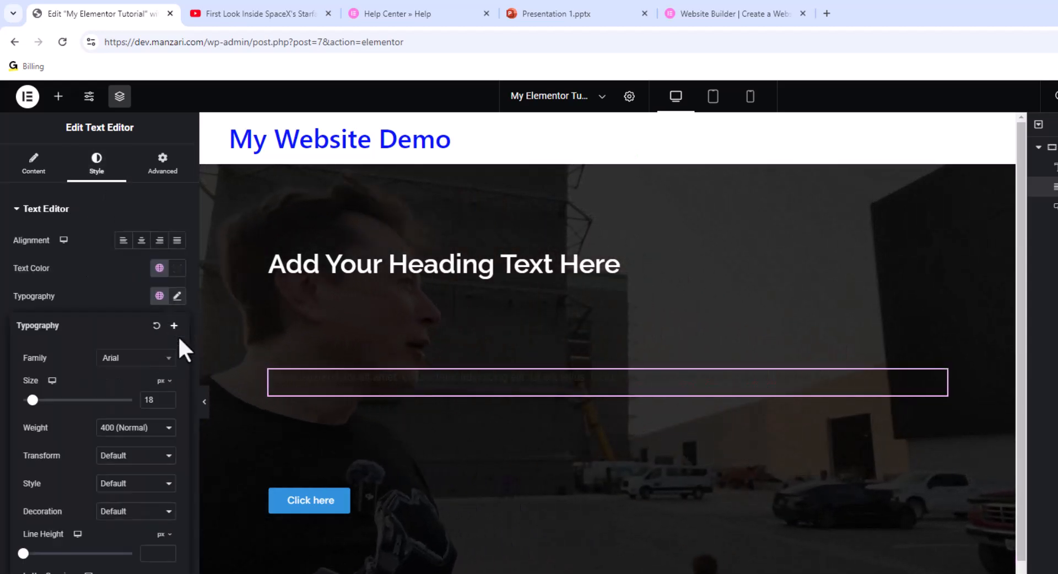
left_click(175, 270)
left_click_drag(160, 328, 64, 286)
left_click(92, 272)
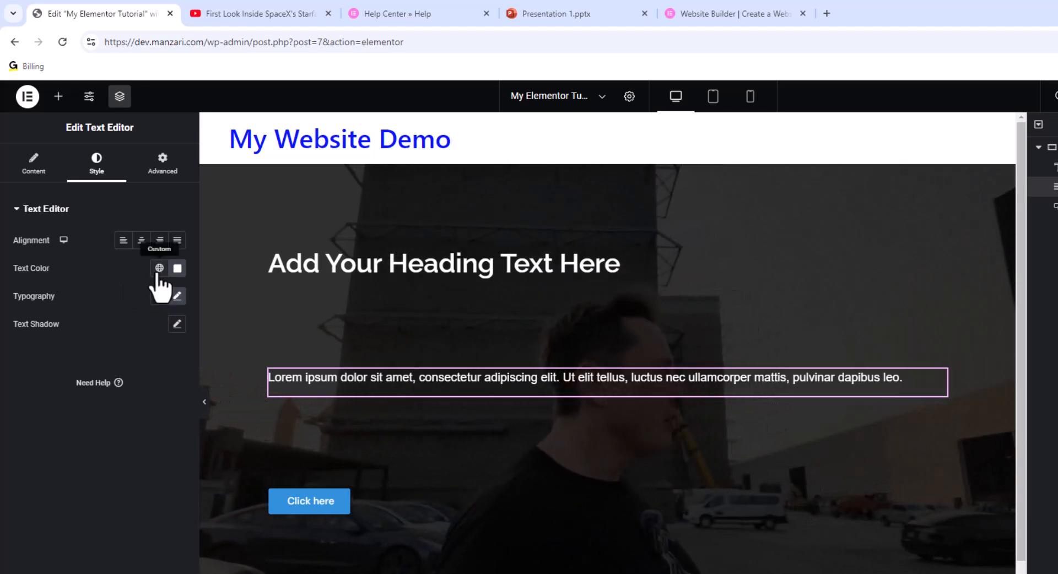
- Apply the red global color to the Lorem ipsum paragraph's text
left_click(55, 435)
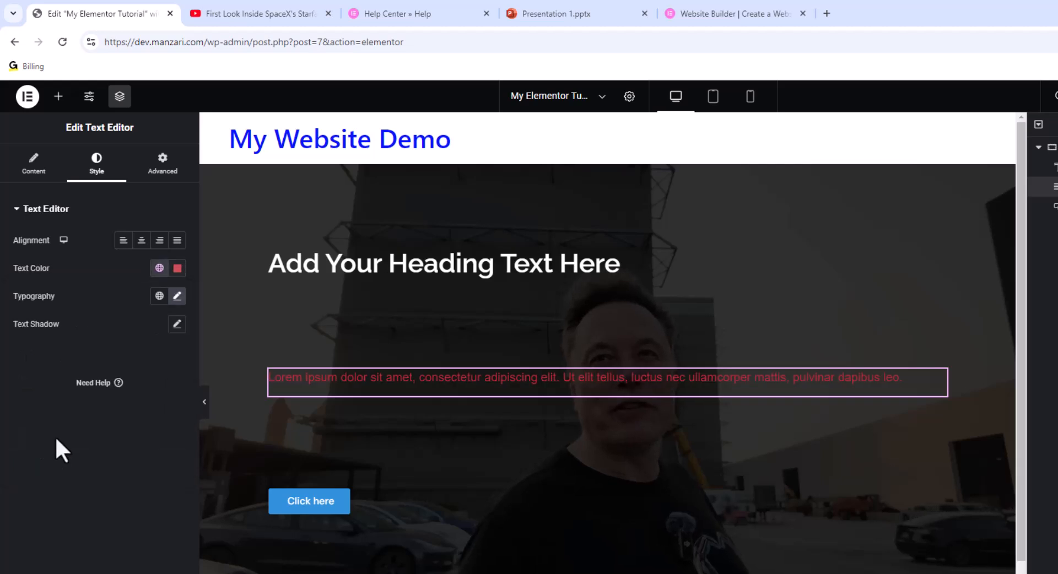
- Apply the Main company color global color to the Lorem ipsum paragraph's text
left_click(158, 268)
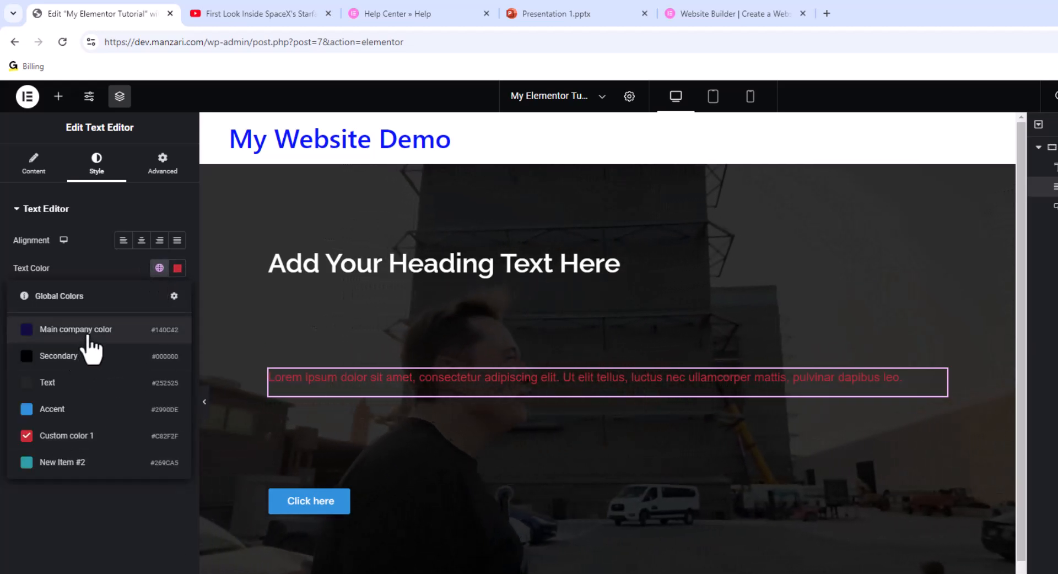
left_click(83, 330)
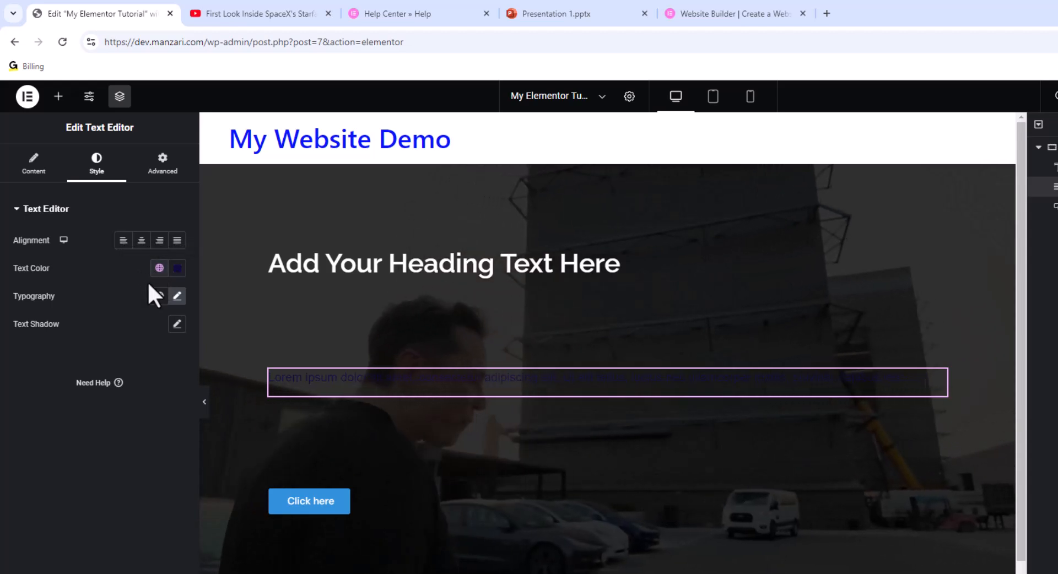
- Change the Click here button's background color to a bright magenta pink
left_click(310, 496)
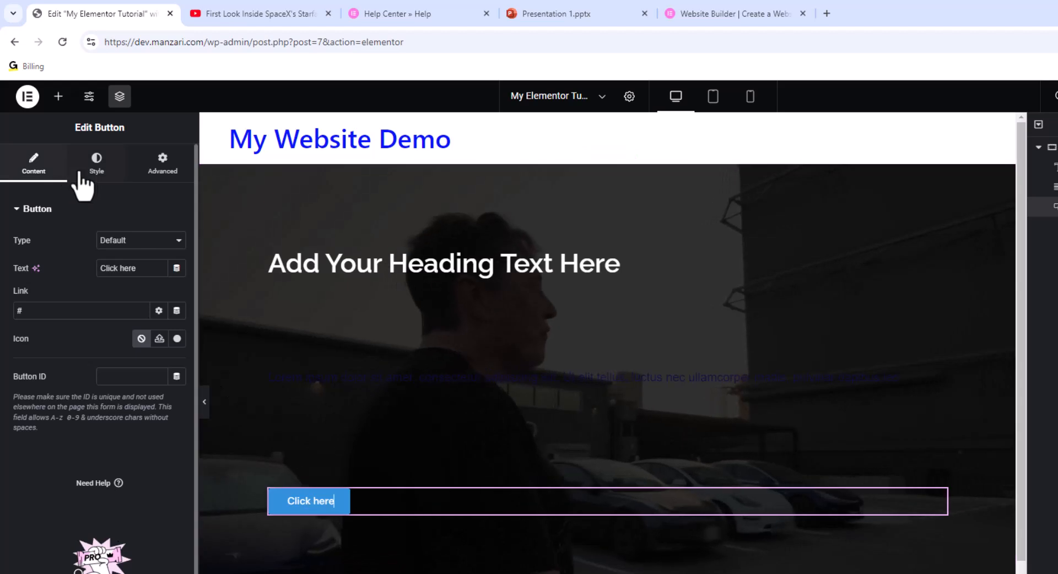
left_click(95, 165)
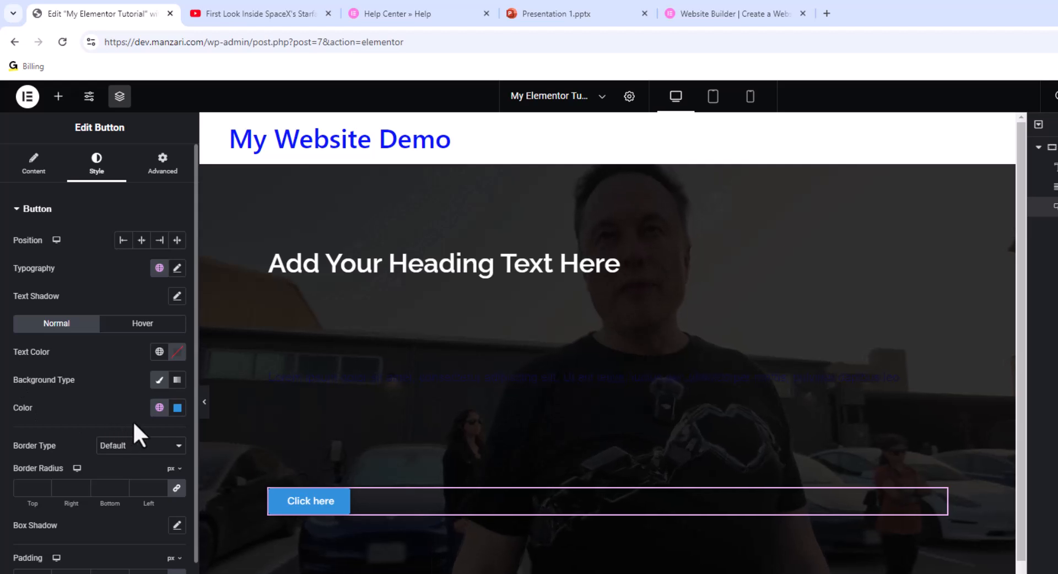
left_click(177, 407)
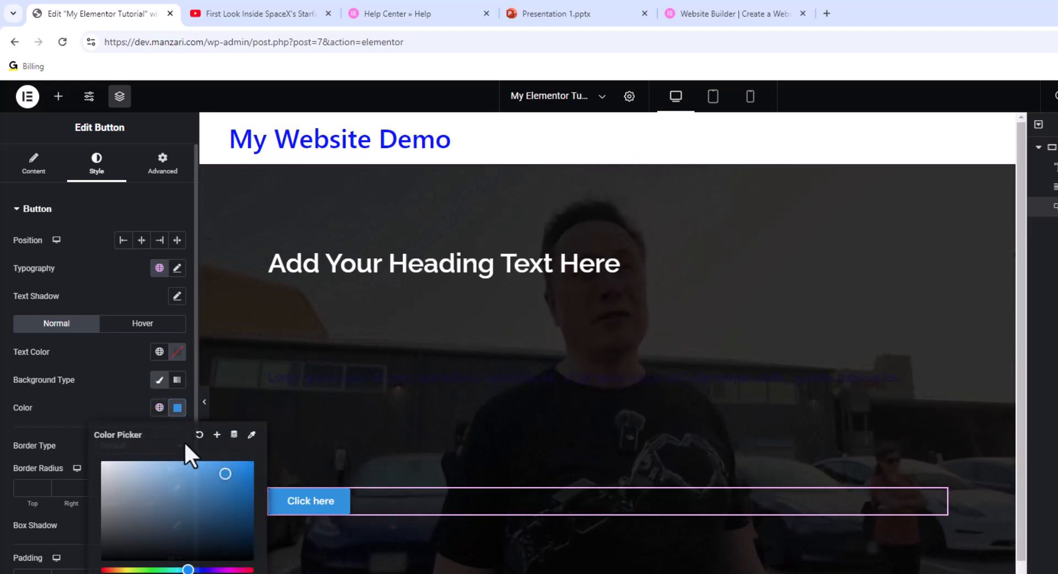
left_click(196, 492)
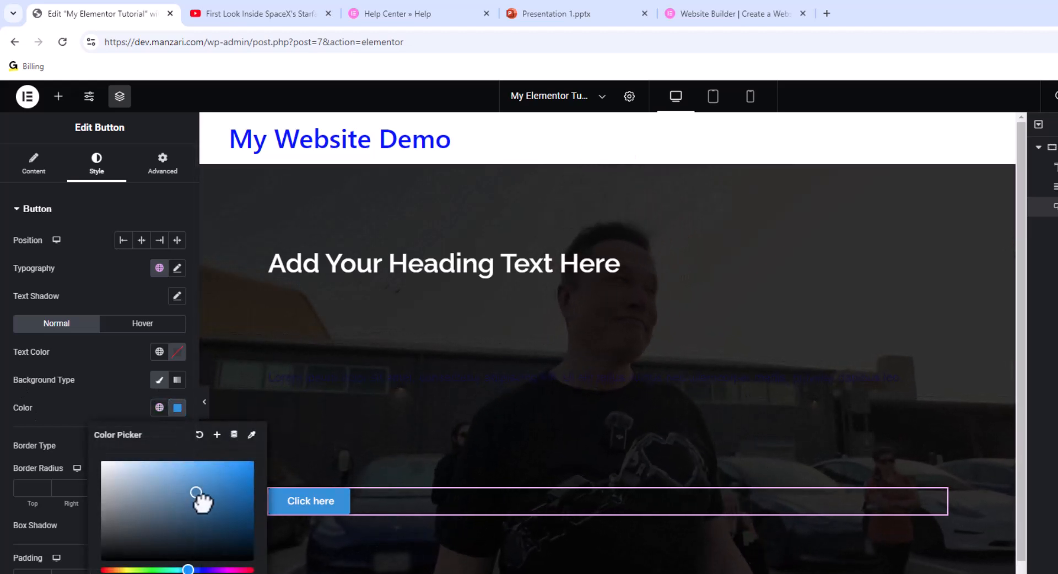
left_click(236, 570)
left_click_drag(239, 484, 240, 466)
left_click(113, 397)
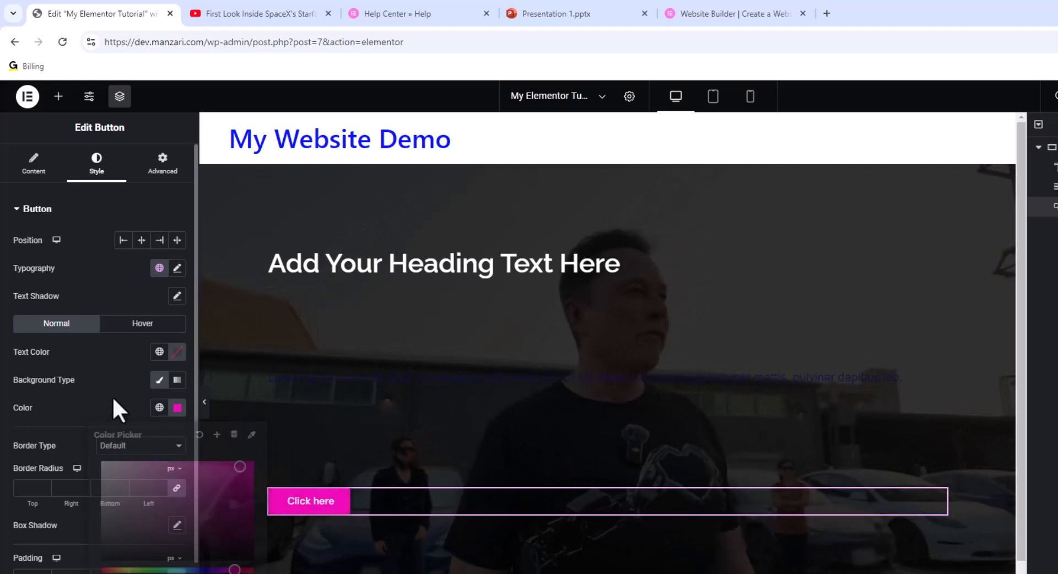
scroll(573, 346, "down", 1)
scroll(545, 303, "up", 1)
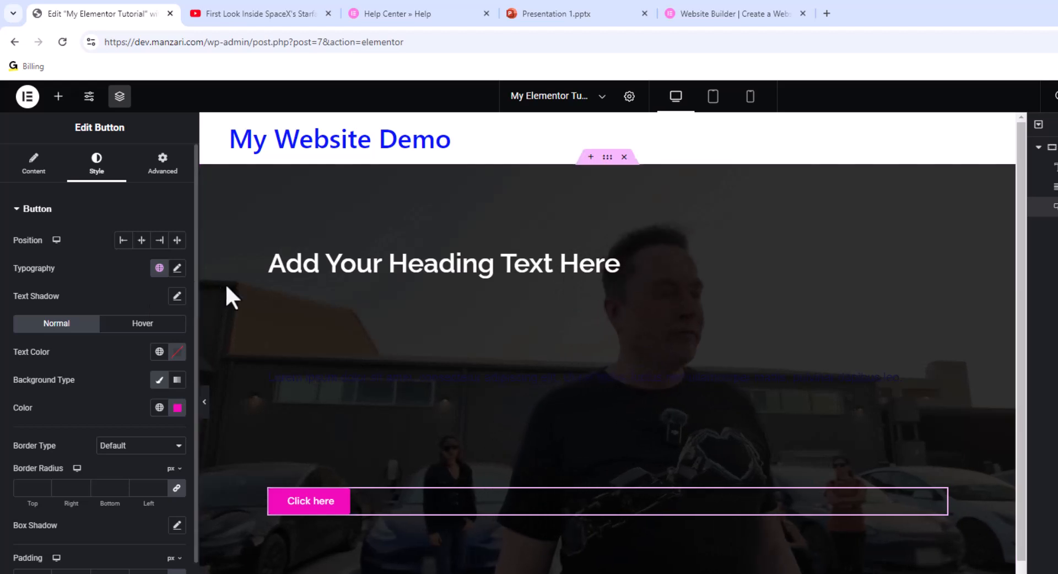
- Add a Grid layout element to the empty area below the video container
left_click(59, 97)
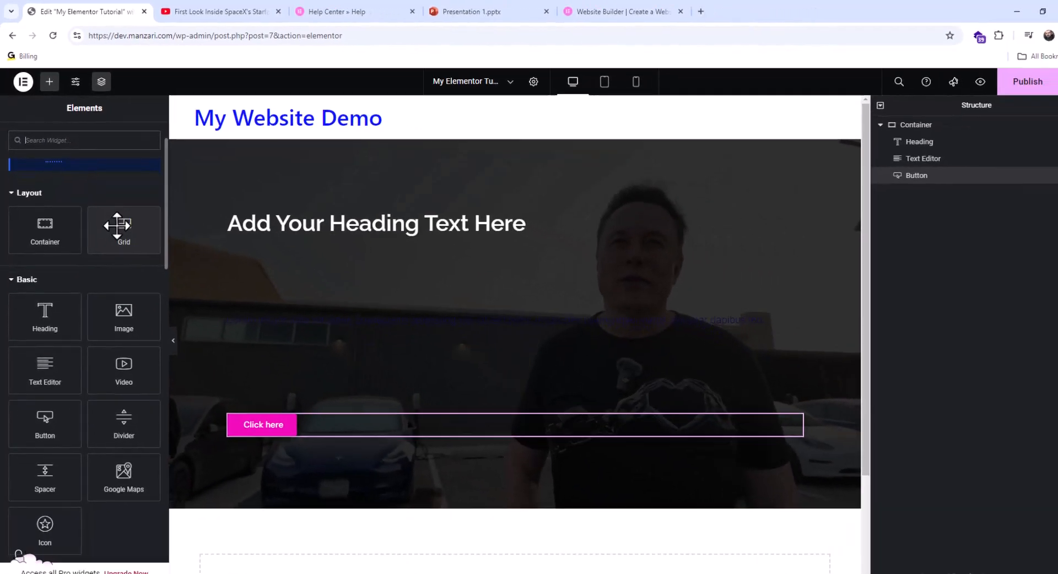
left_click_drag(141, 331, 138, 337)
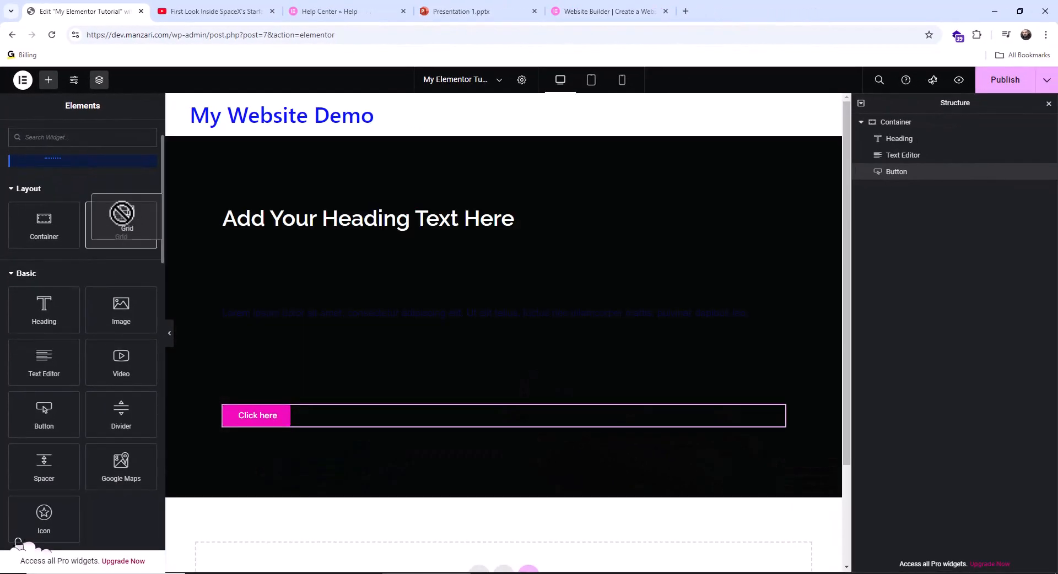
left_click_drag(204, 365, 145, 276)
left_click_drag(120, 233, 376, 365)
left_click_drag(305, 313, 116, 232)
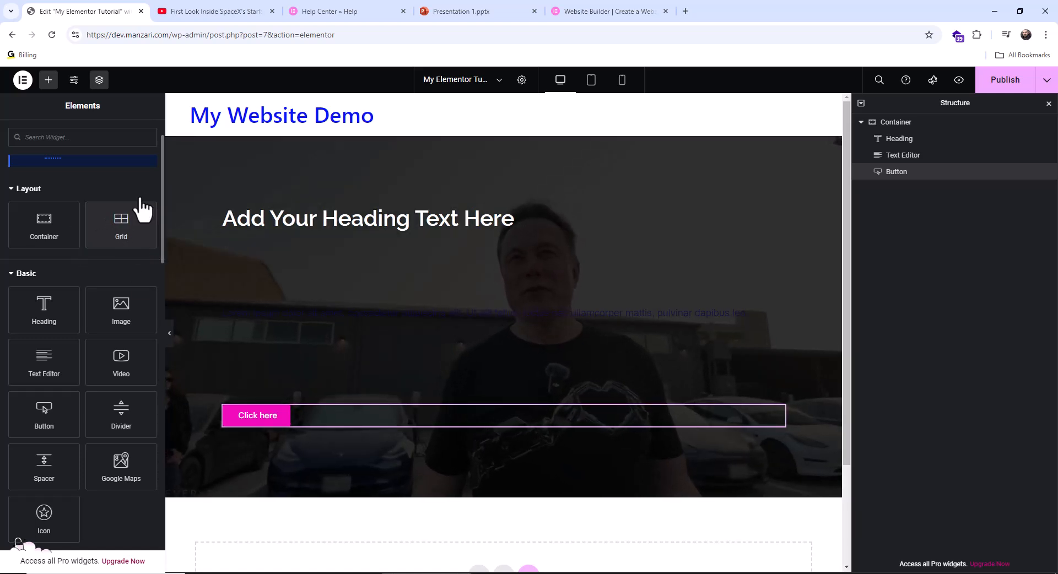
scroll(314, 368, "down", 2)
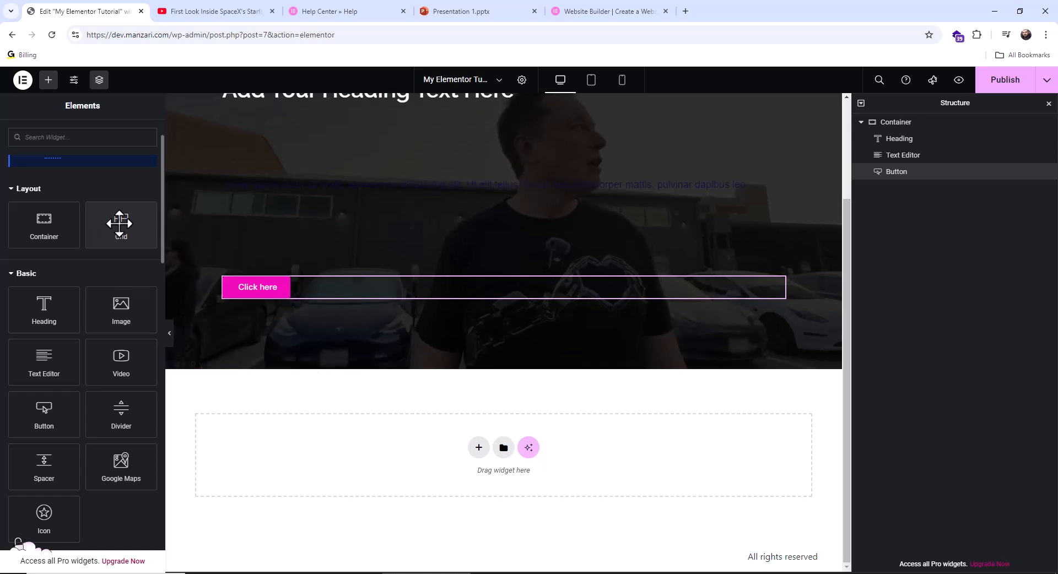
left_click_drag(100, 223, 287, 464)
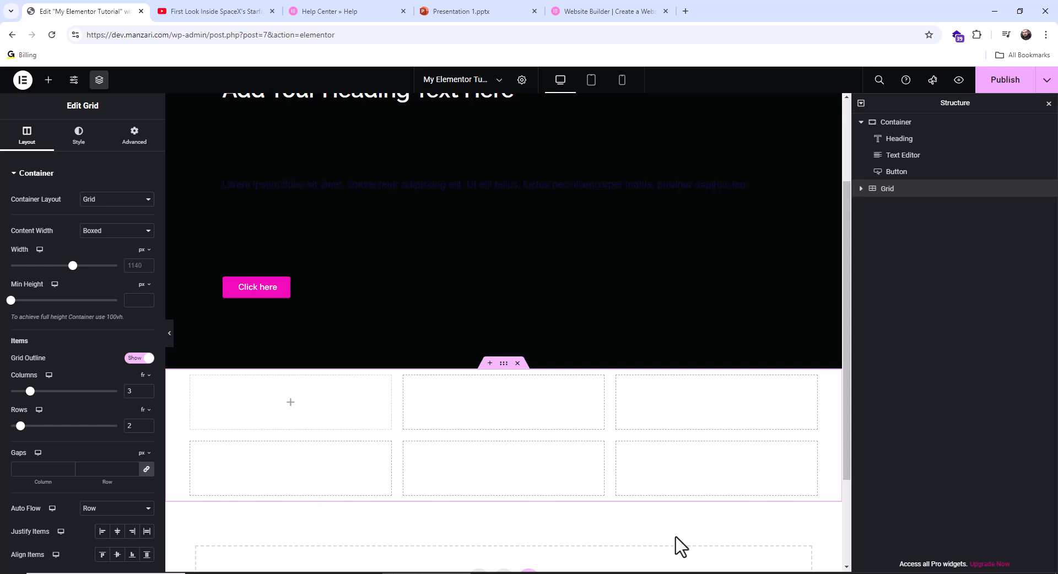
- Set the grid to 5 columns and 3 rows
left_click_drag(31, 393, 65, 378)
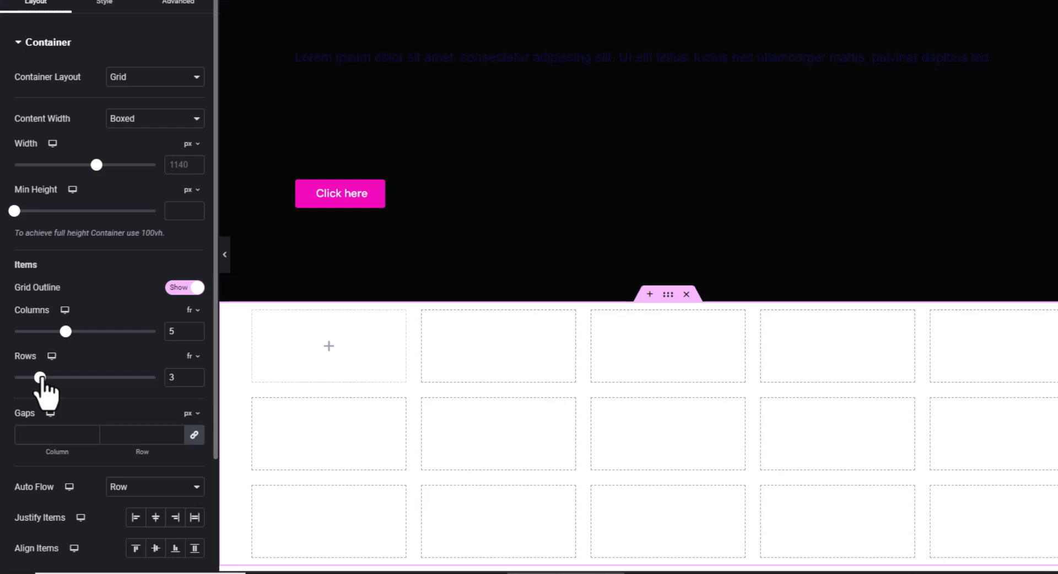
scroll(96, 381, "down", 1)
scroll(302, 417, "down", 1)
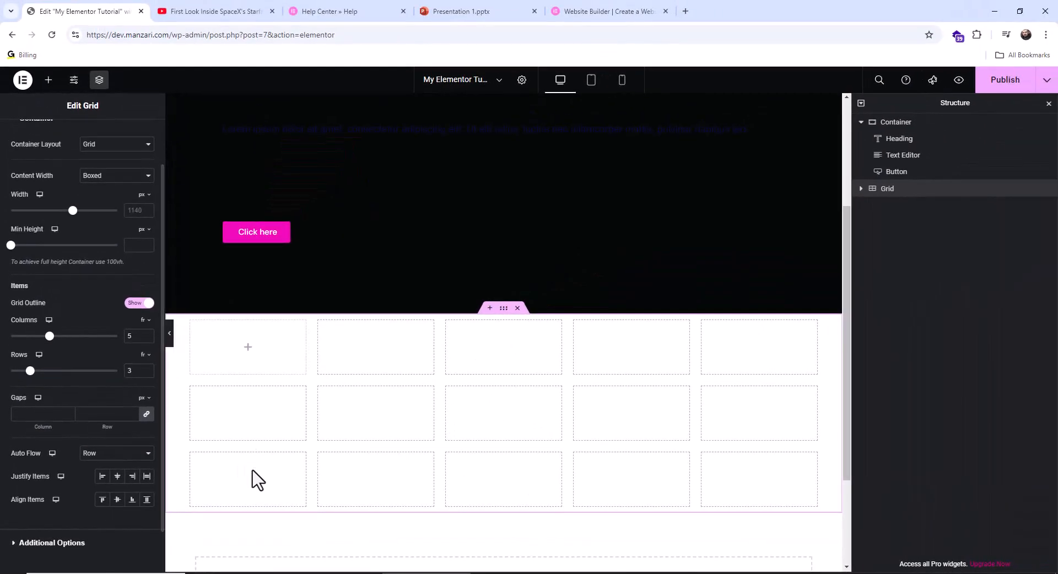
scroll(467, 446, "up", 1)
scroll(364, 444, "down", 1)
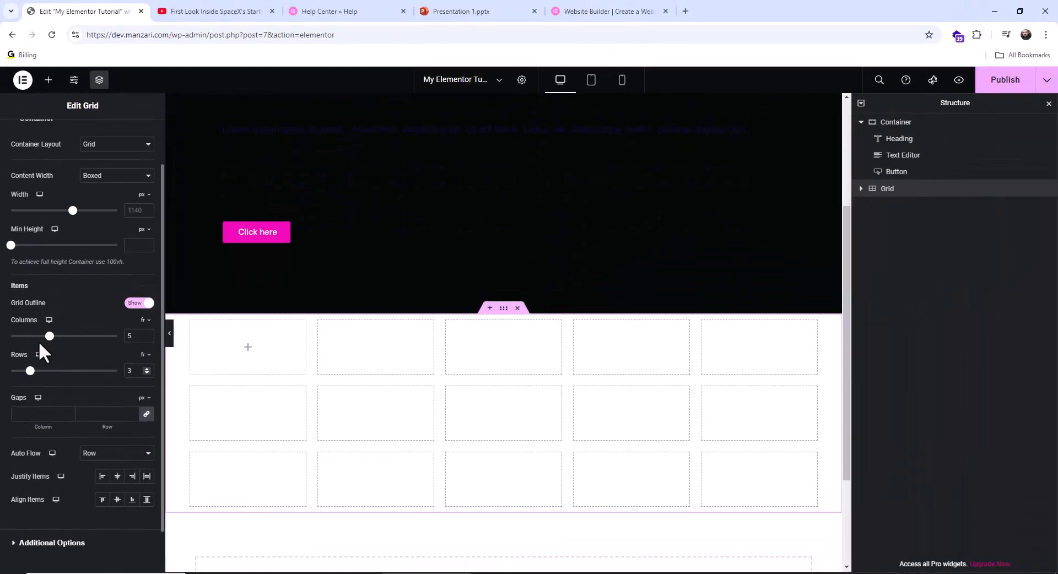
- Set the grid to 3 columns and 1 row
left_click_drag(46, 335, 40, 336)
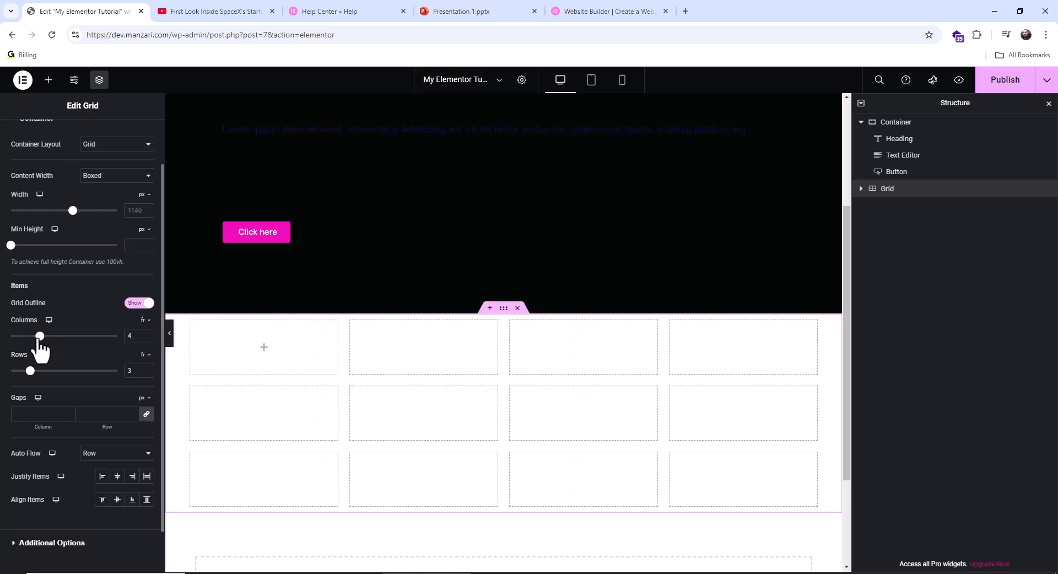
left_click(146, 374)
left_click(146, 374)
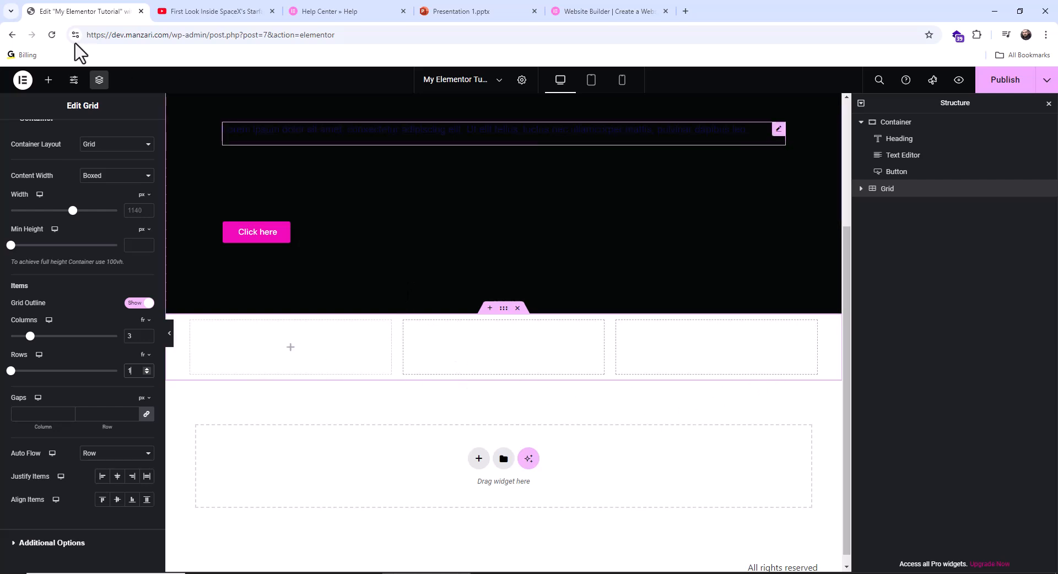
- Place a Heading widget in each of the grid's first two cells and a Container in the third cell
left_click(48, 80)
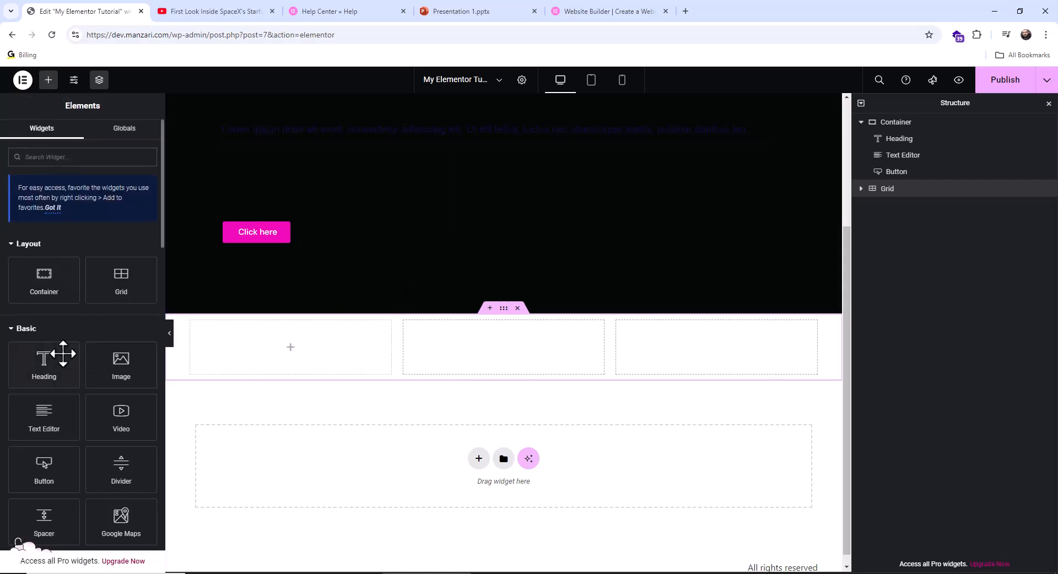
left_click_drag(274, 345, 275, 348)
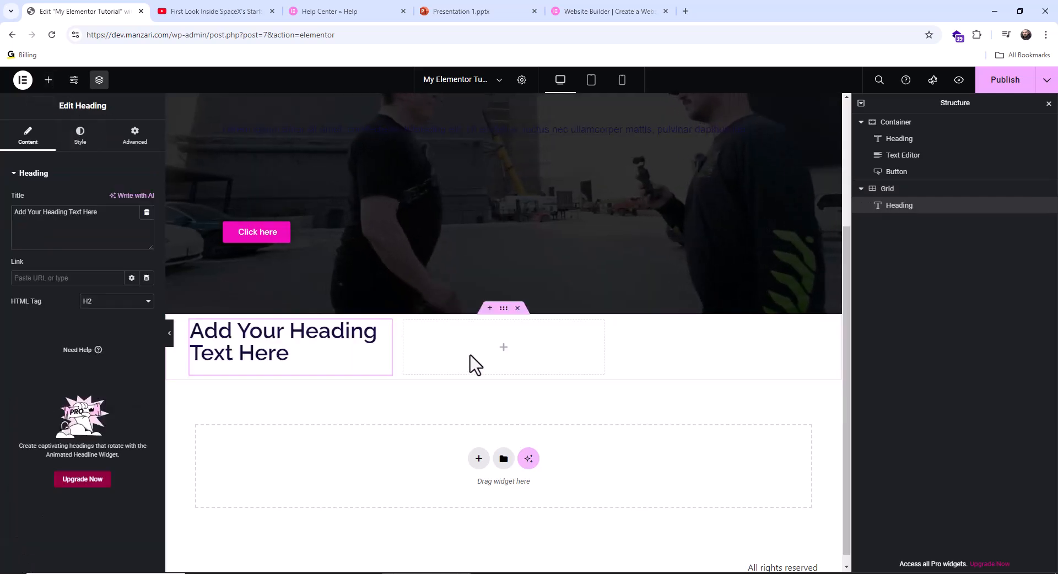
left_click(48, 80)
left_click_drag(42, 367, 499, 355)
left_click(49, 81)
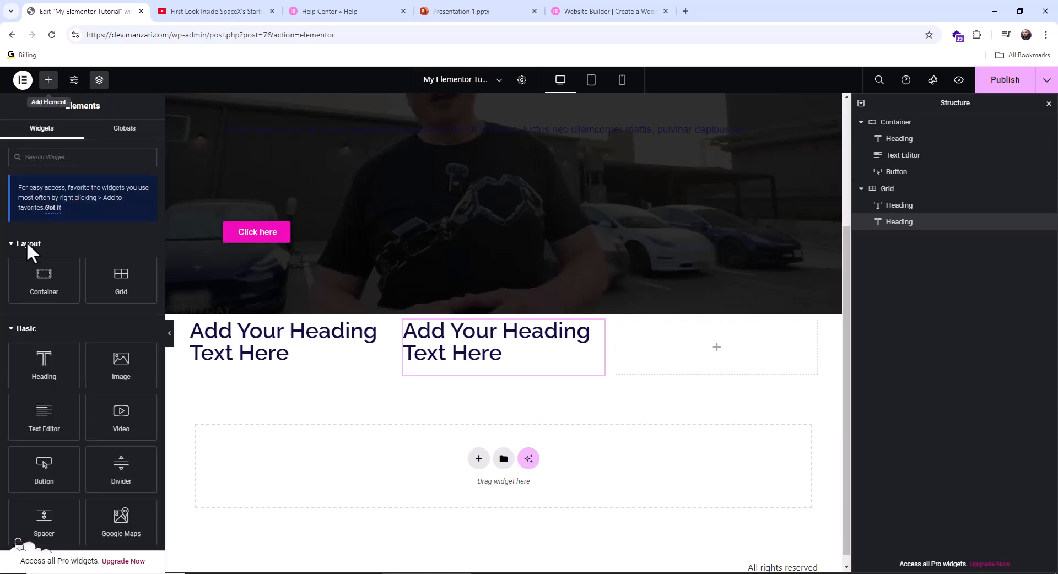
left_click_drag(44, 277, 650, 356)
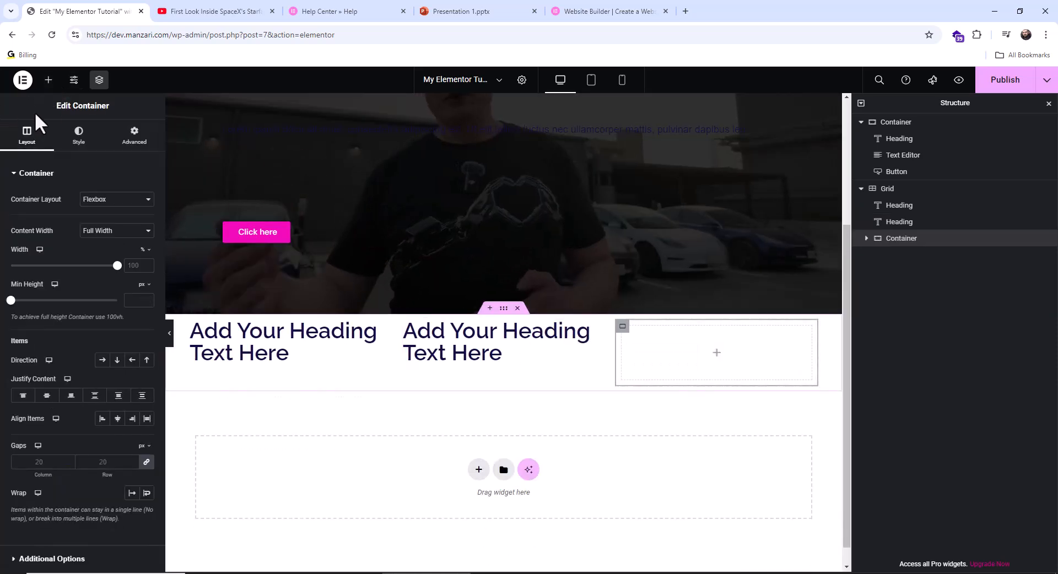
- Select the elements of the container and the grid one by one in the page structure to examine where each sits on the page
scroll(642, 350, "up", 3)
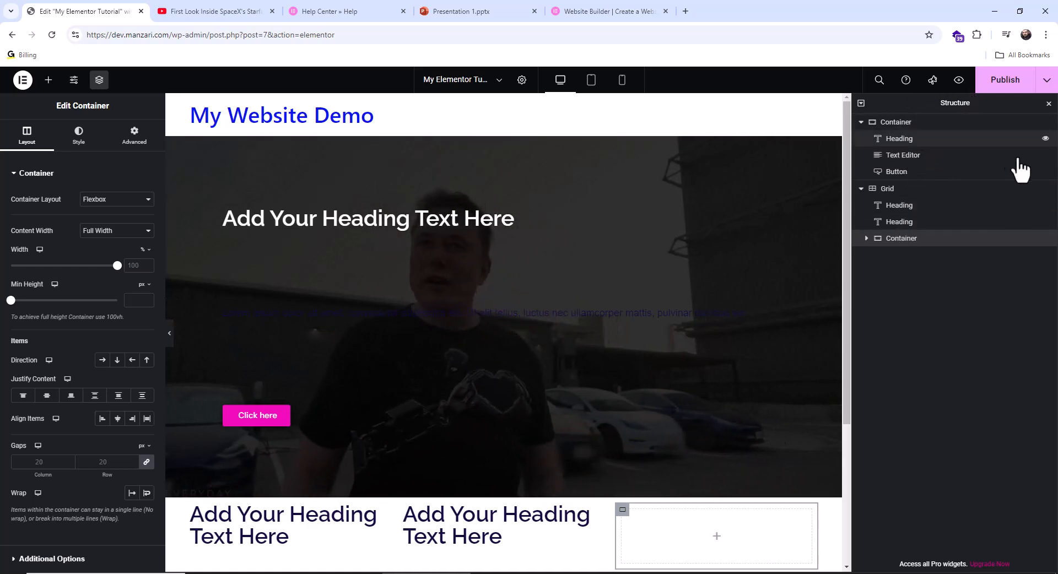
left_click(935, 141)
left_click(932, 156)
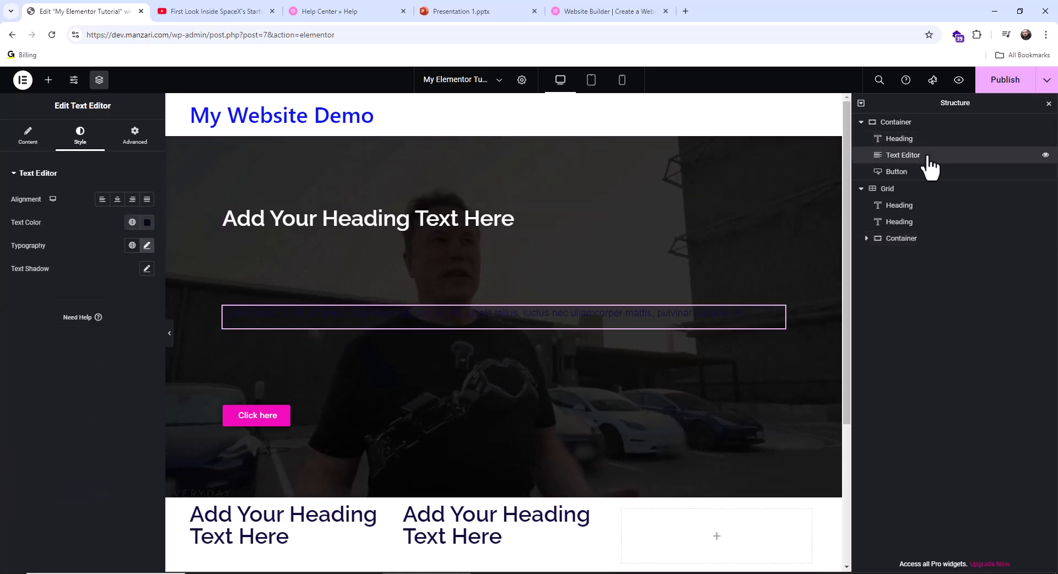
left_click(924, 172)
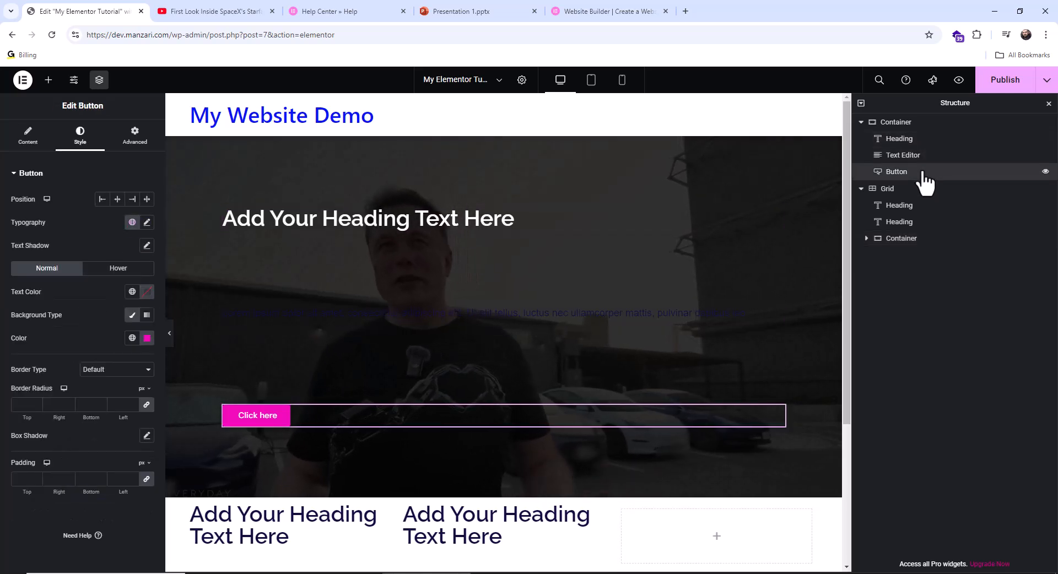
left_click(898, 222)
left_click(909, 239)
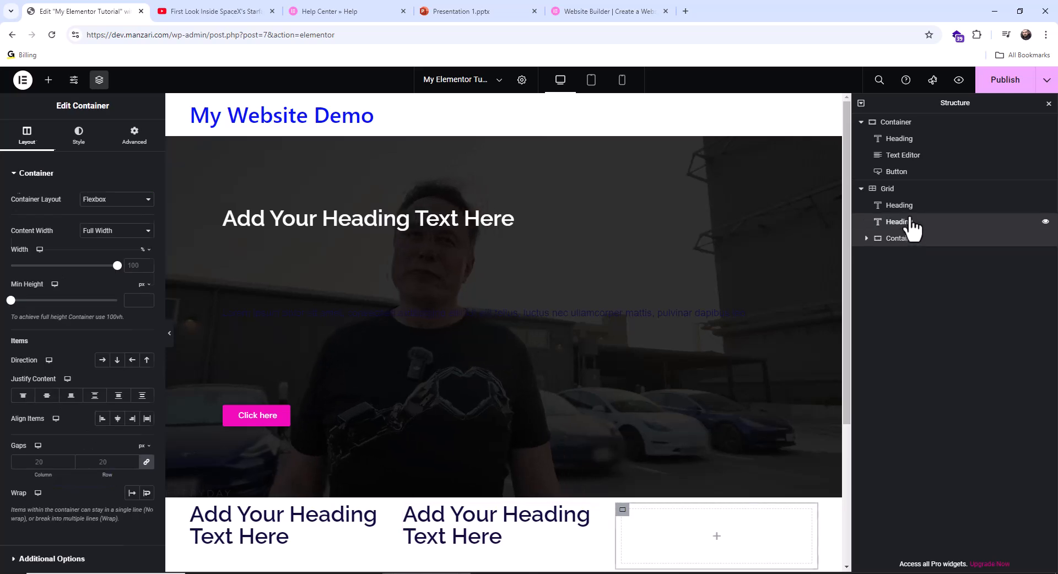
left_click(910, 223)
left_click(897, 208)
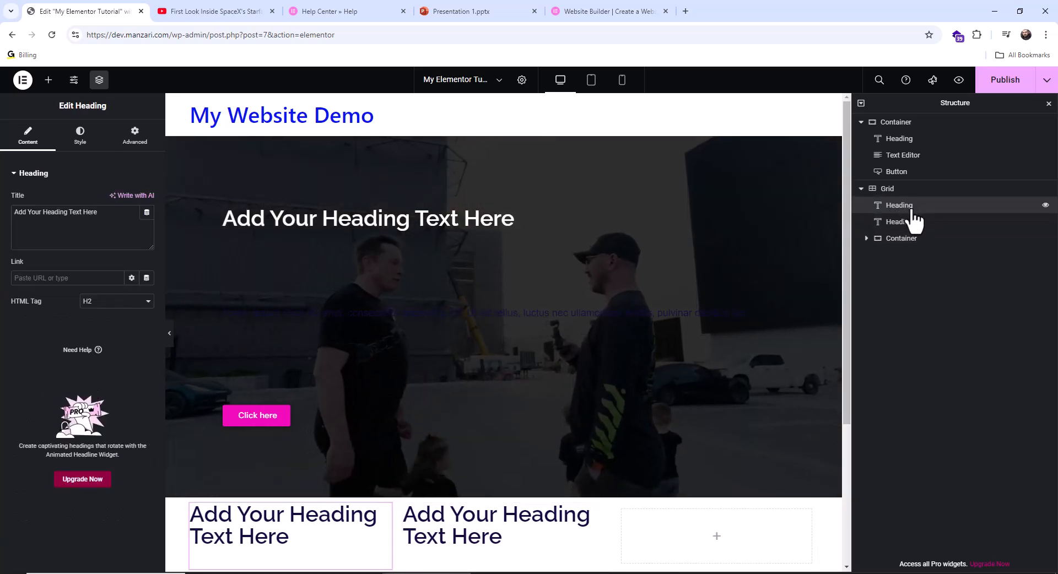
left_click(916, 139)
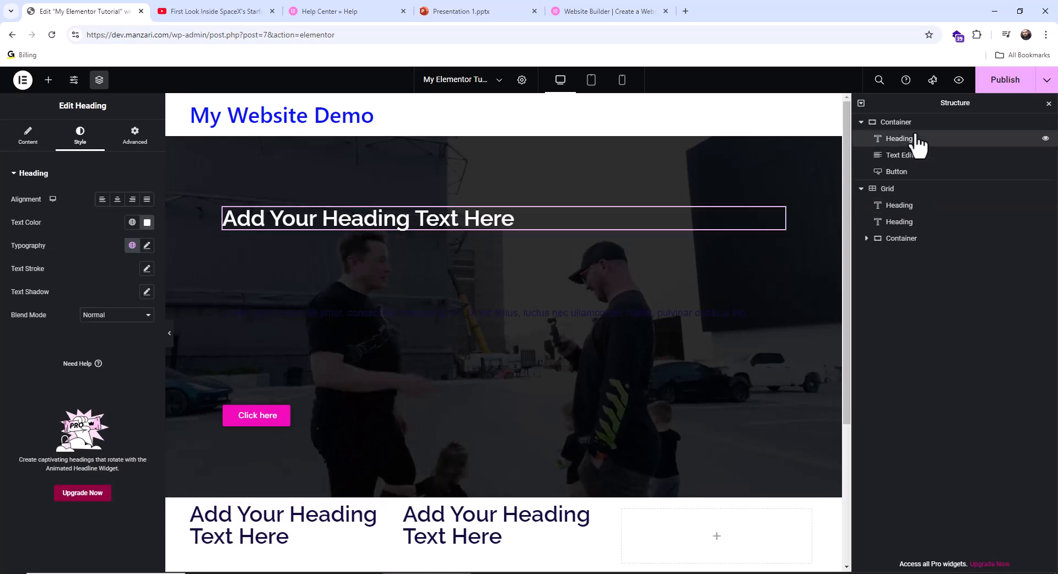
left_click(911, 155)
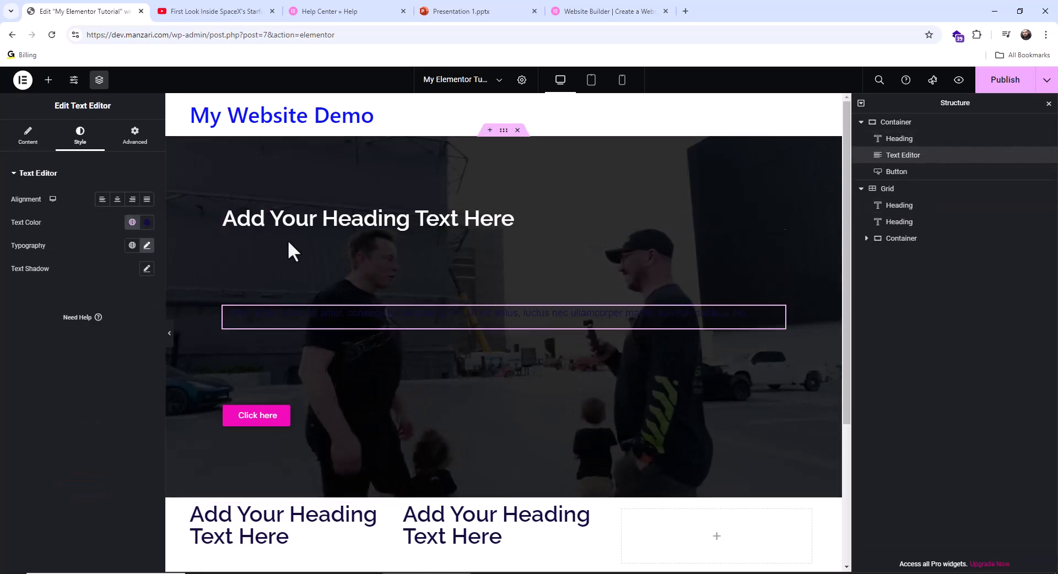
scroll(381, 371, "down", 1)
scroll(386, 375, "down", 2)
scroll(402, 371, "up", 1)
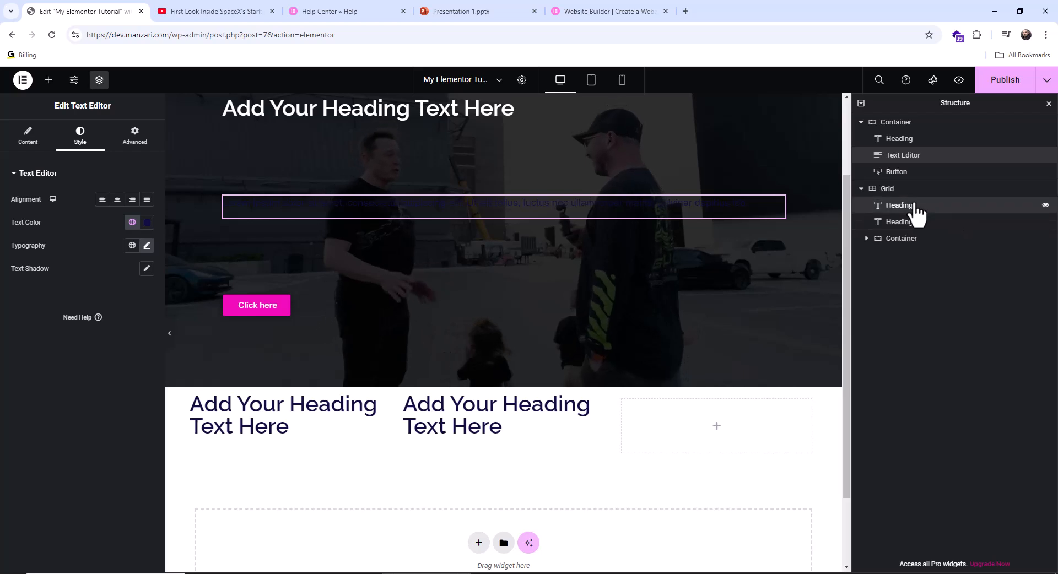
left_click(915, 205)
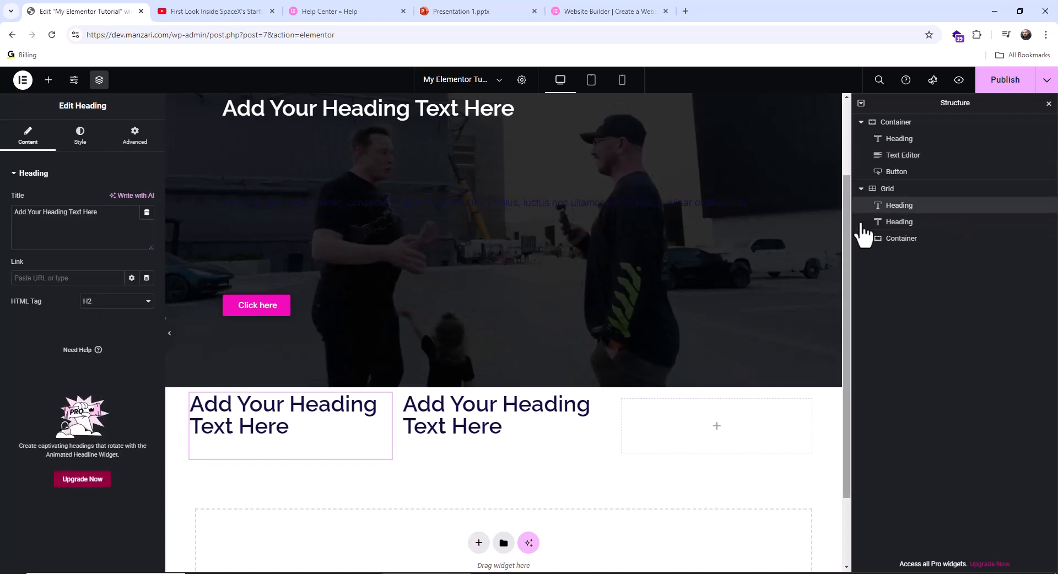
left_click(897, 221)
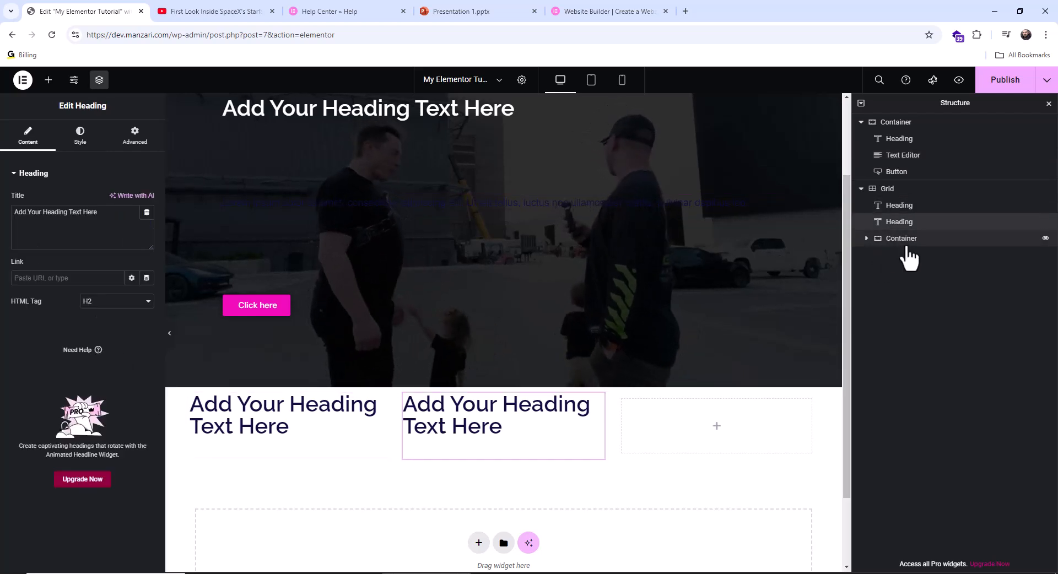
left_click(897, 240)
scroll(670, 407, "up", 2)
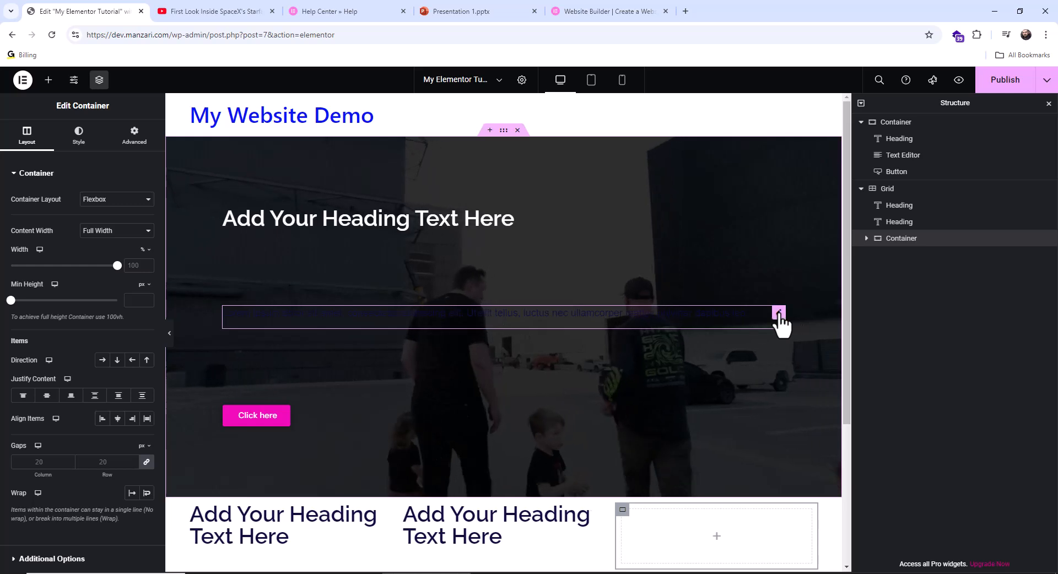
- Set the Lorem ipsum paragraph's text color to white
left_click(779, 322)
left_click(147, 222)
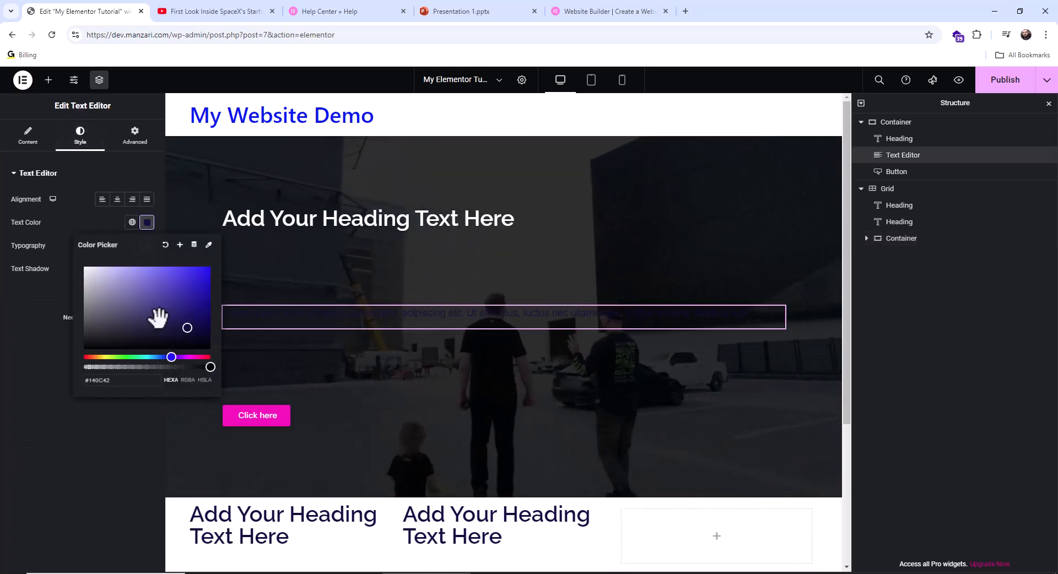
left_click_drag(154, 309, 78, 266)
left_click(66, 371)
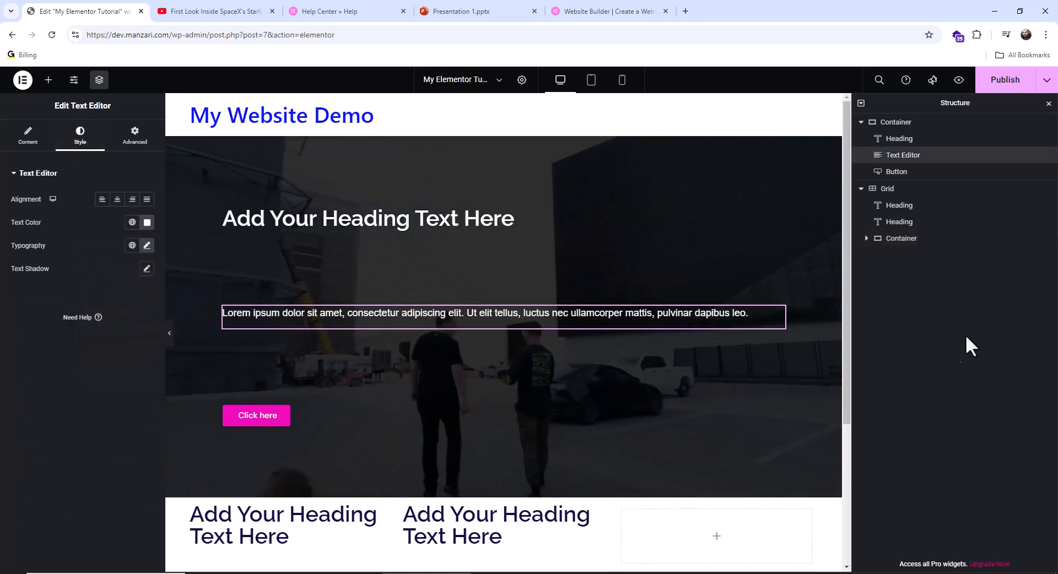
- Switch the hero container's background to Classic and upload outerspace.jpg as its background image
left_click(503, 132)
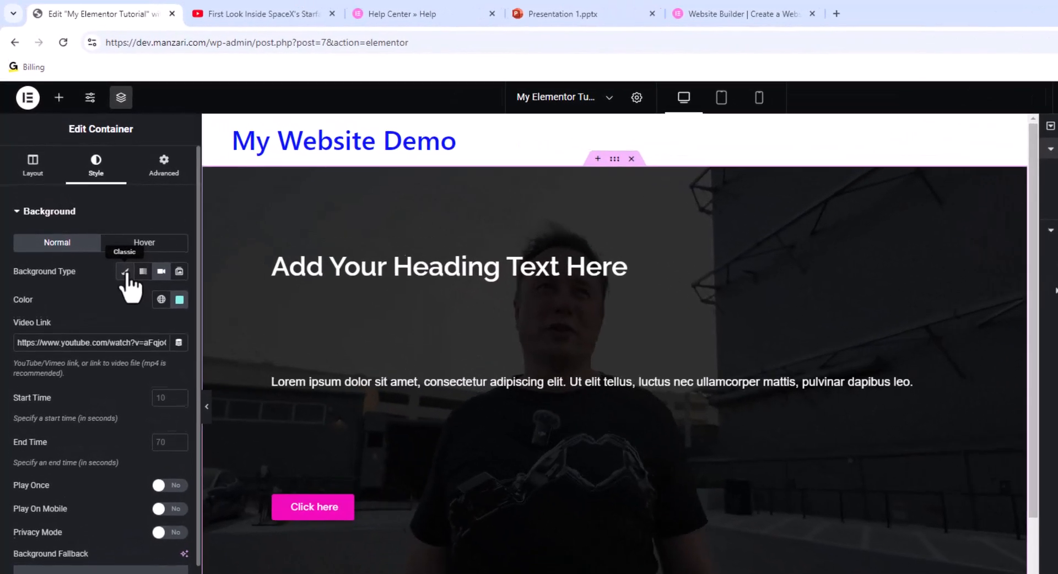
left_click(107, 231)
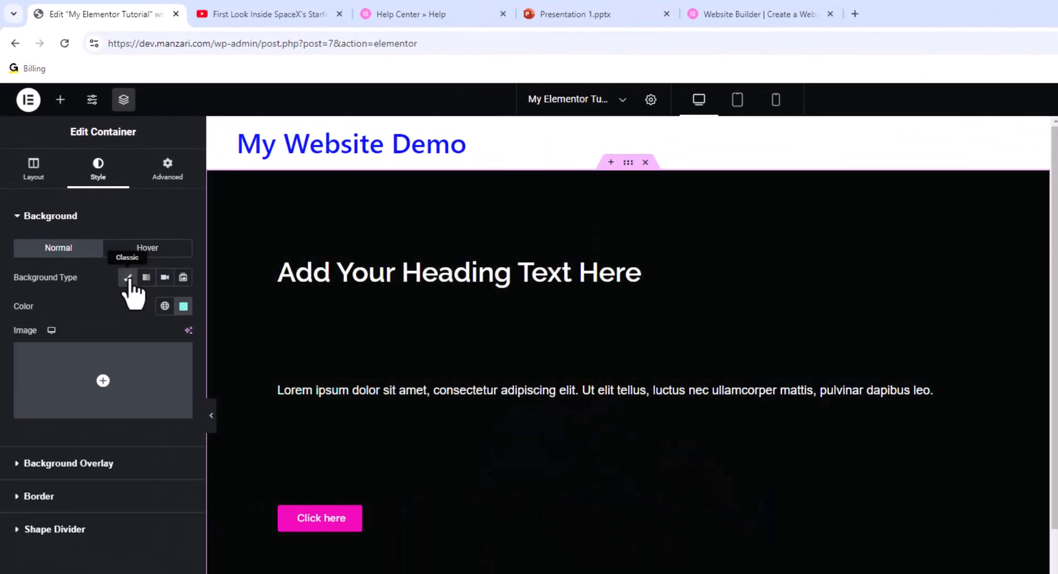
mouse_move(74, 361)
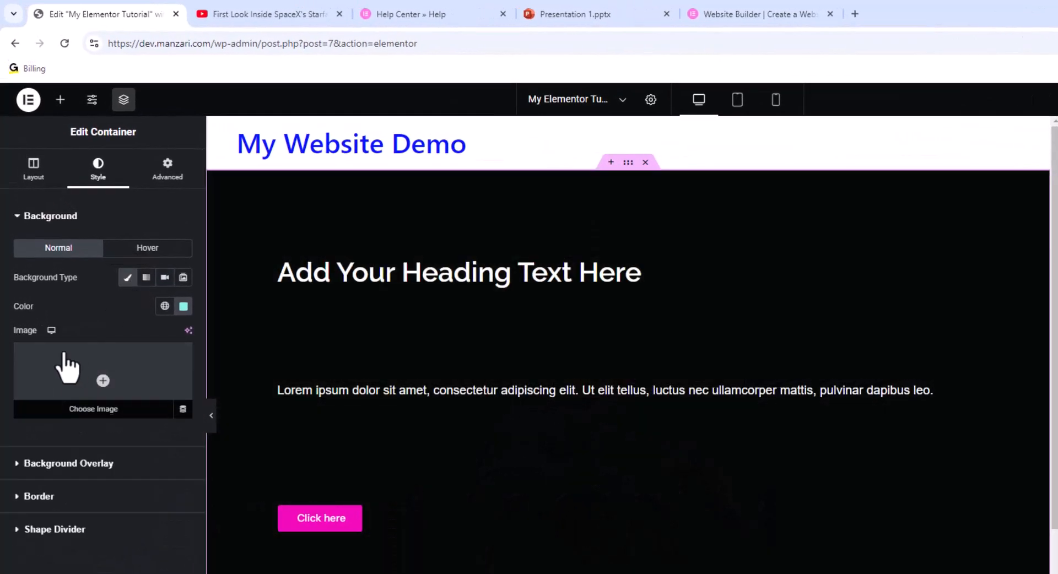
left_click(70, 379)
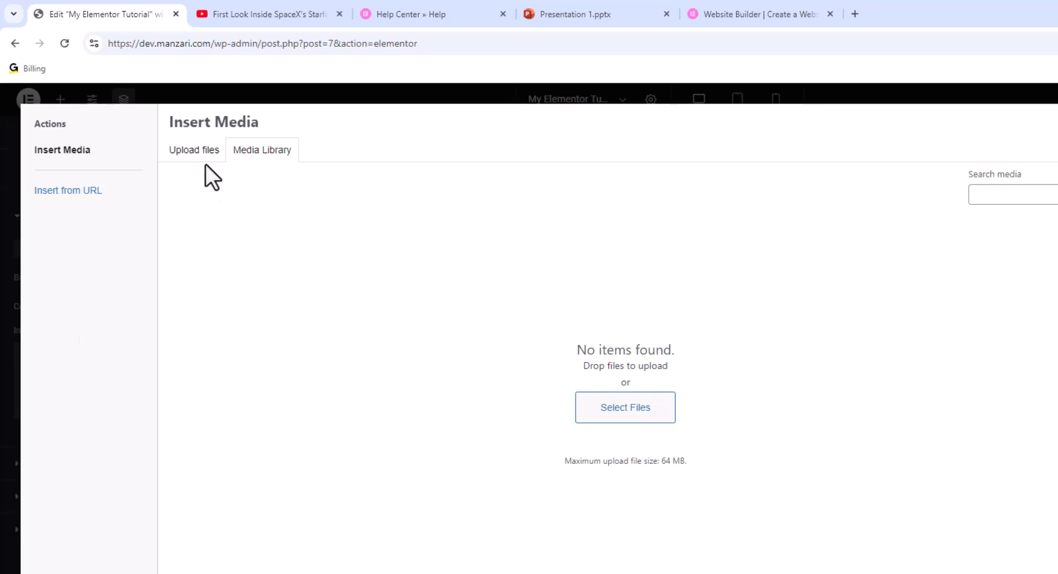
left_click(207, 150)
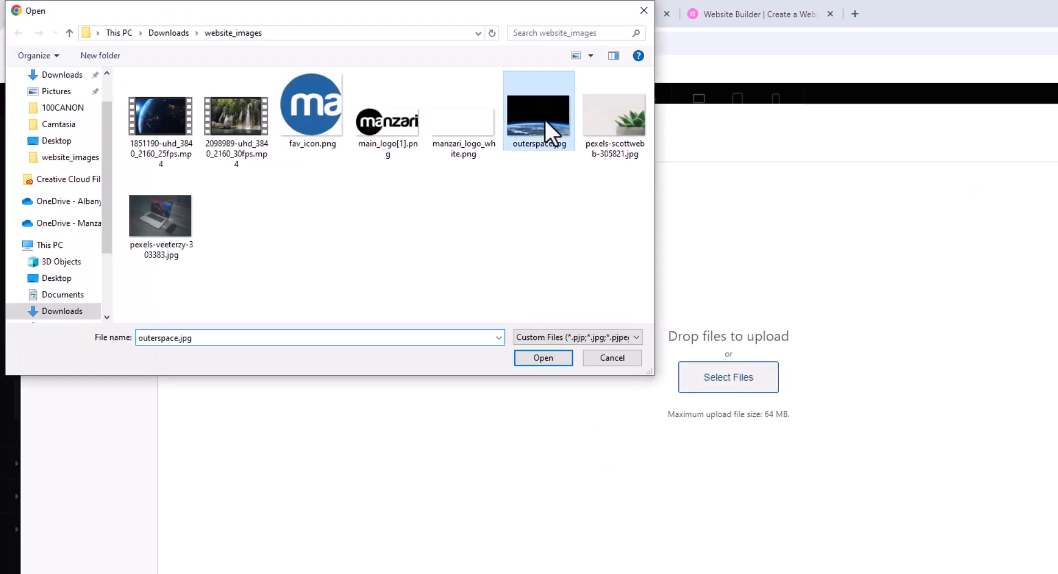
left_click(544, 357)
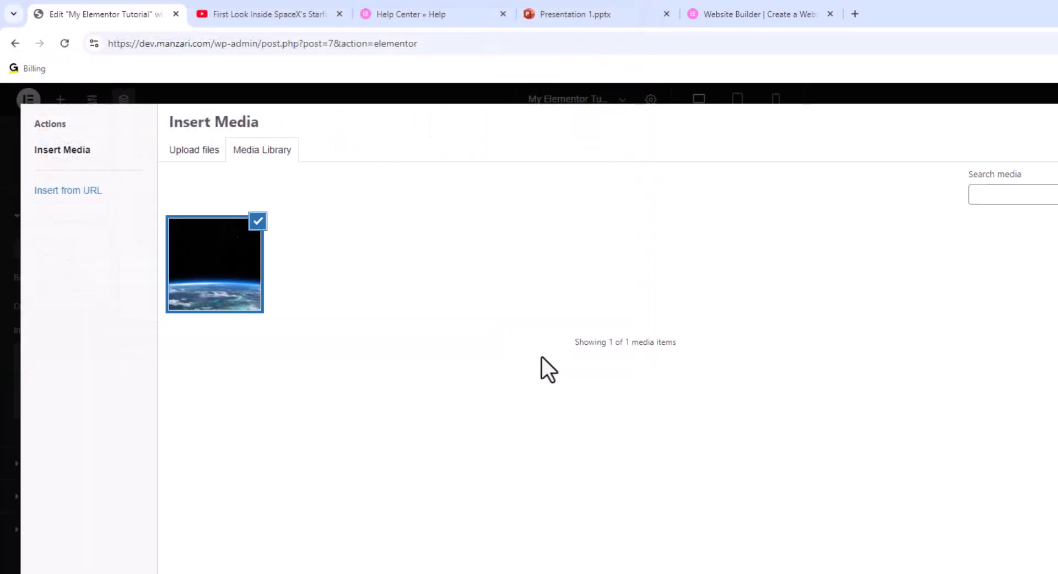
left_click(992, 551)
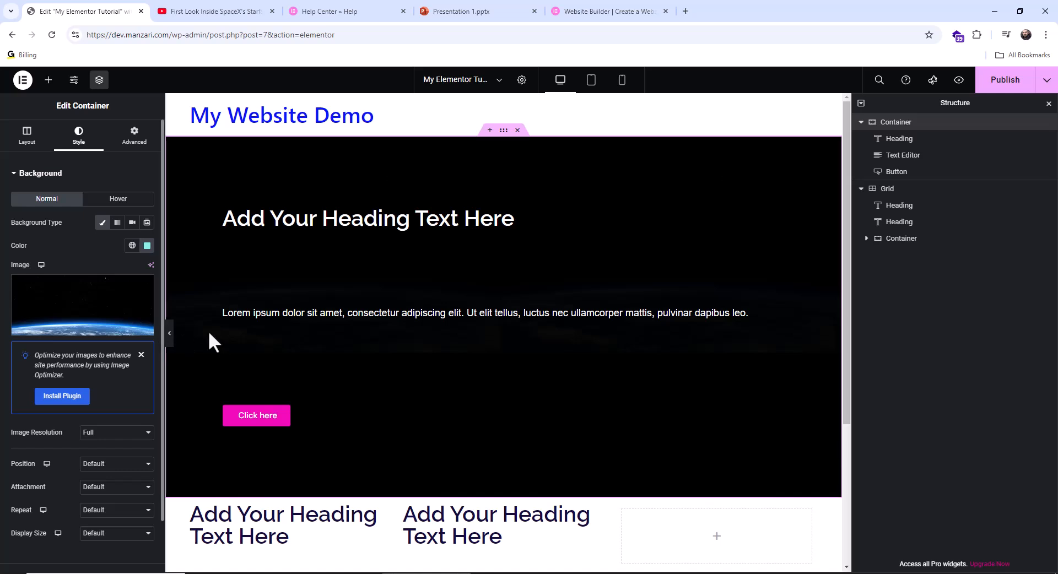
- Clear the color of the hero container's background overlay
scroll(494, 339, "down", 3)
scroll(493, 340, "up", 3)
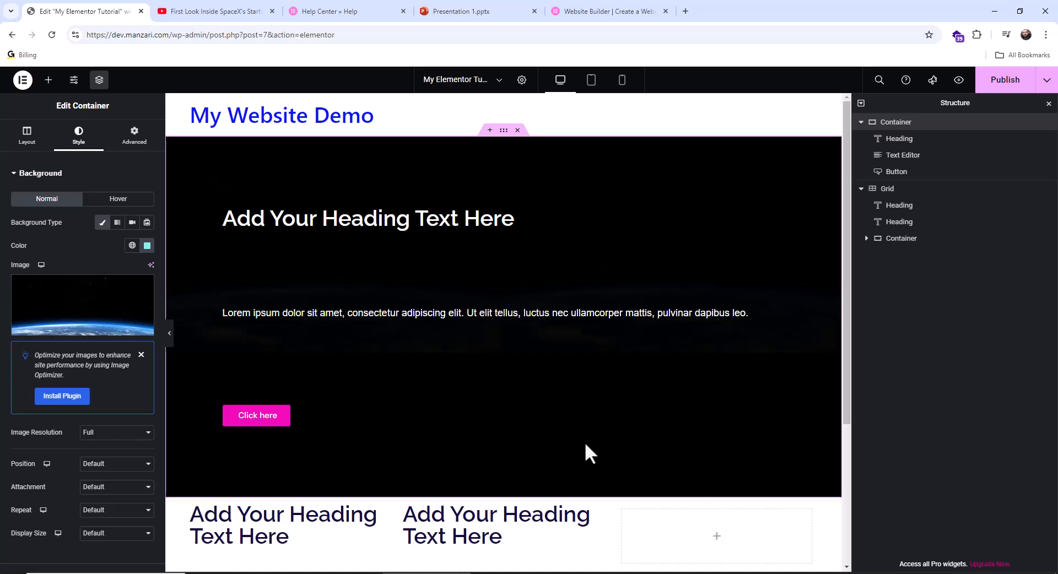
scroll(576, 406, "down", 2)
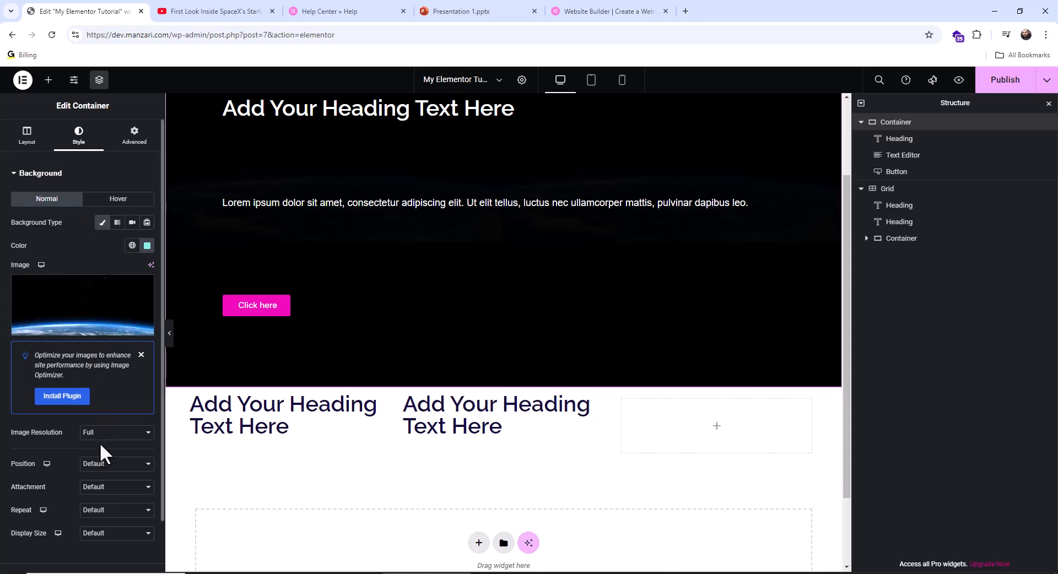
scroll(107, 474, "down", 3)
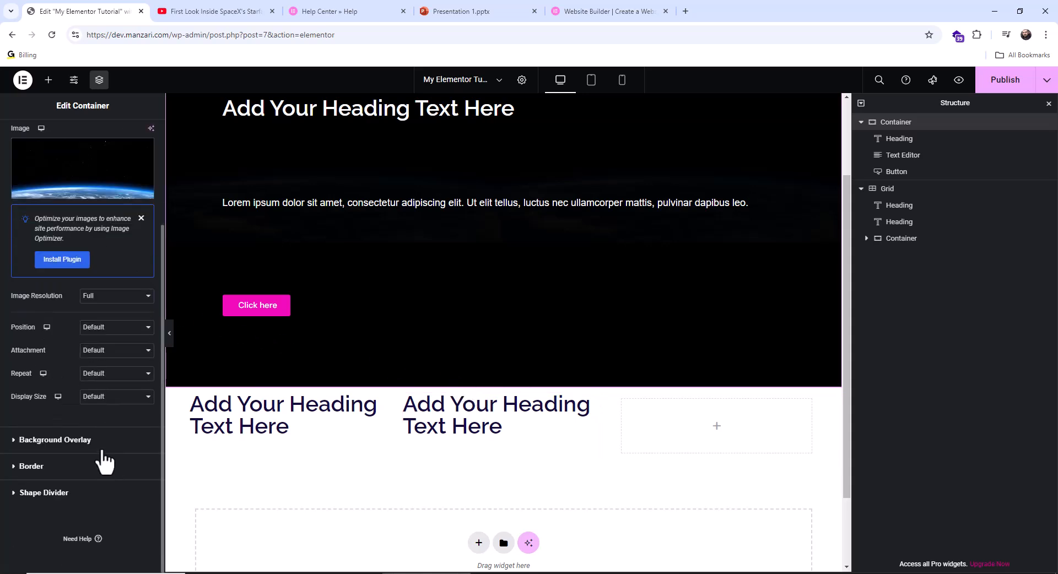
left_click(102, 450)
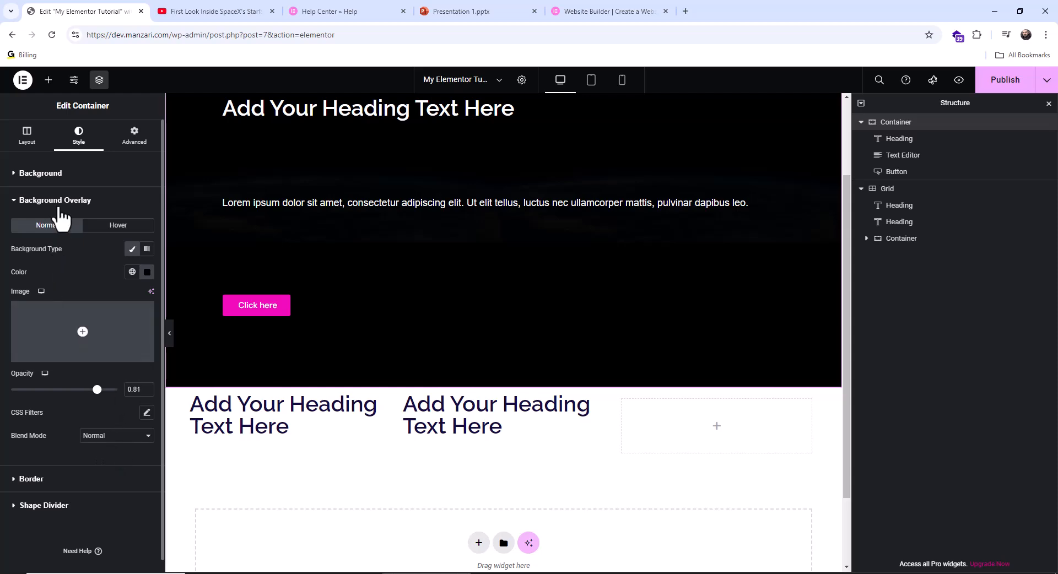
left_click(147, 272)
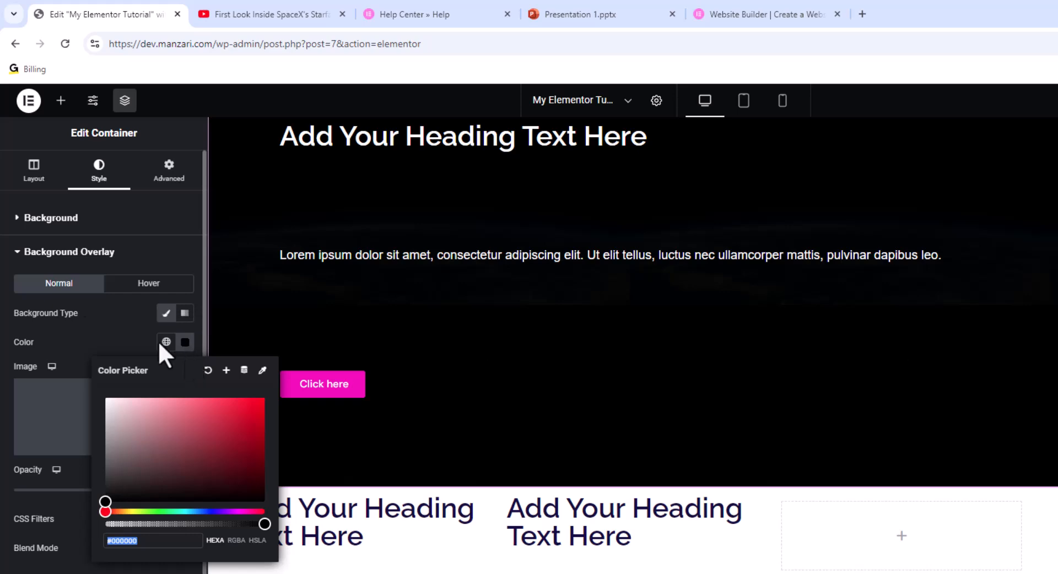
left_click(209, 371)
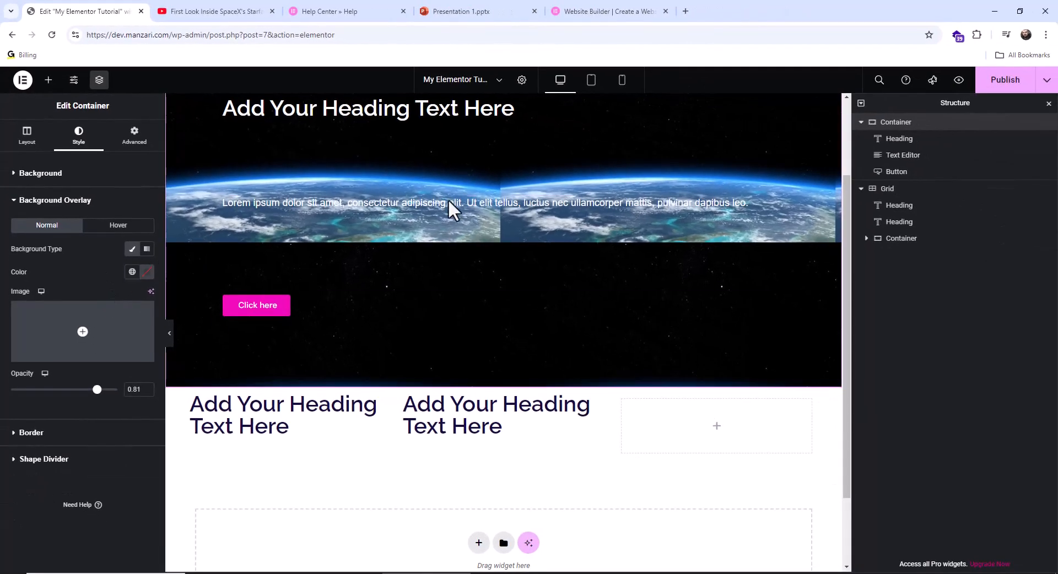
scroll(455, 205, "up", 2)
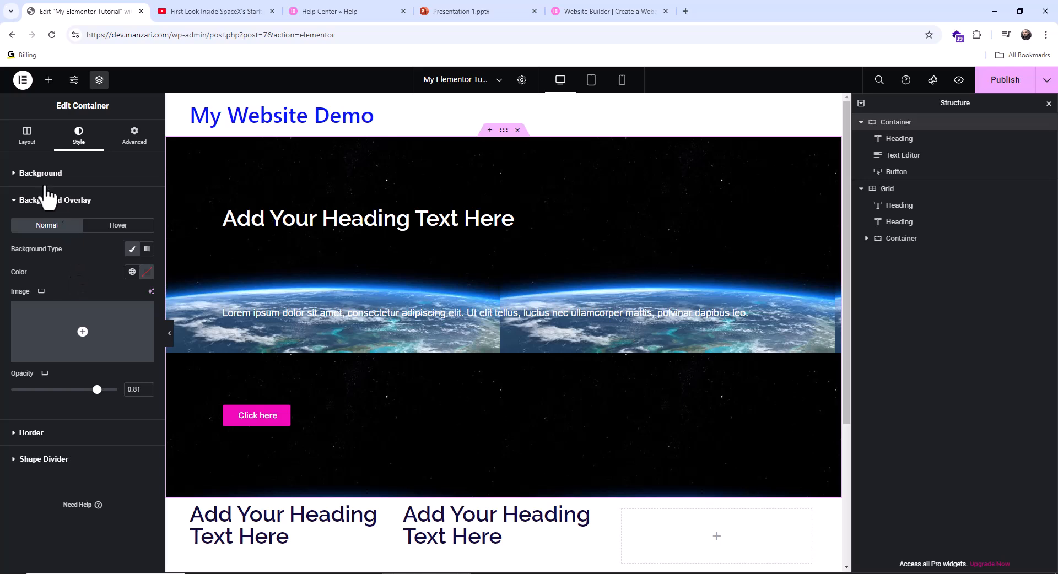
- Set the background image's position to Center Center and its attachment to Fixed, and check the scrolling effect on the page
left_click(30, 172)
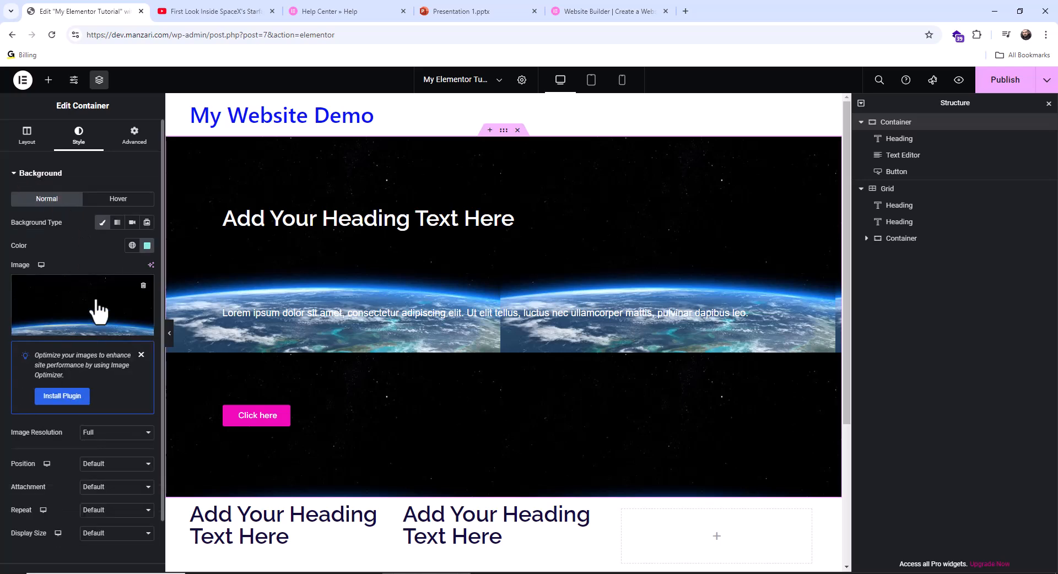
scroll(76, 397, "down", 2)
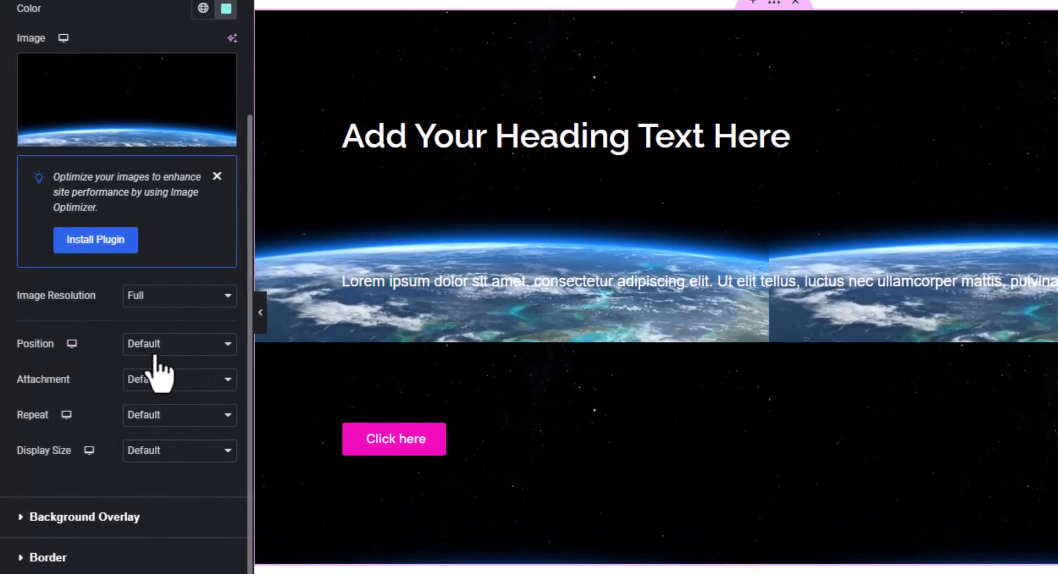
left_click(115, 356)
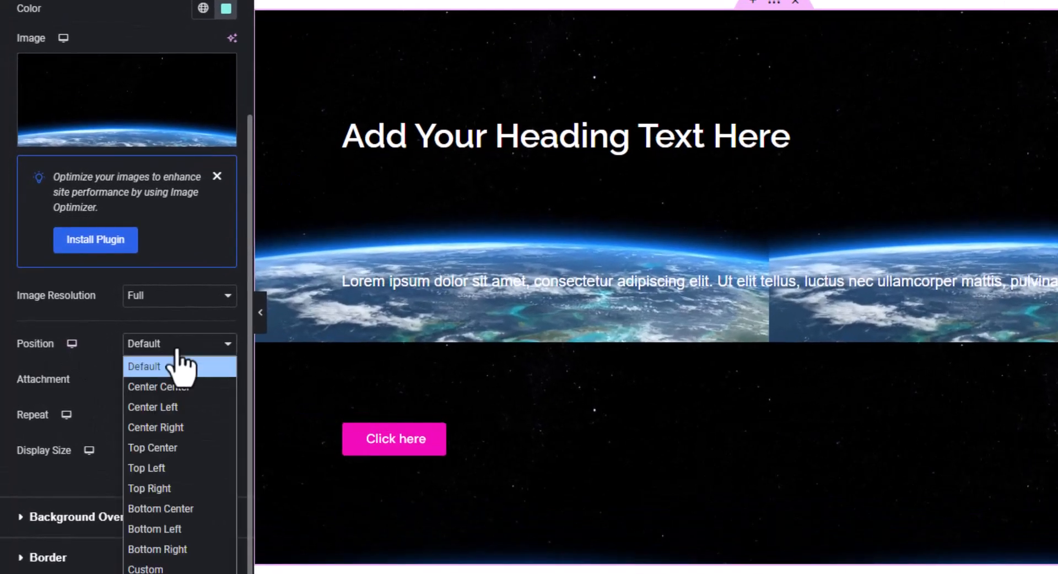
left_click(175, 387)
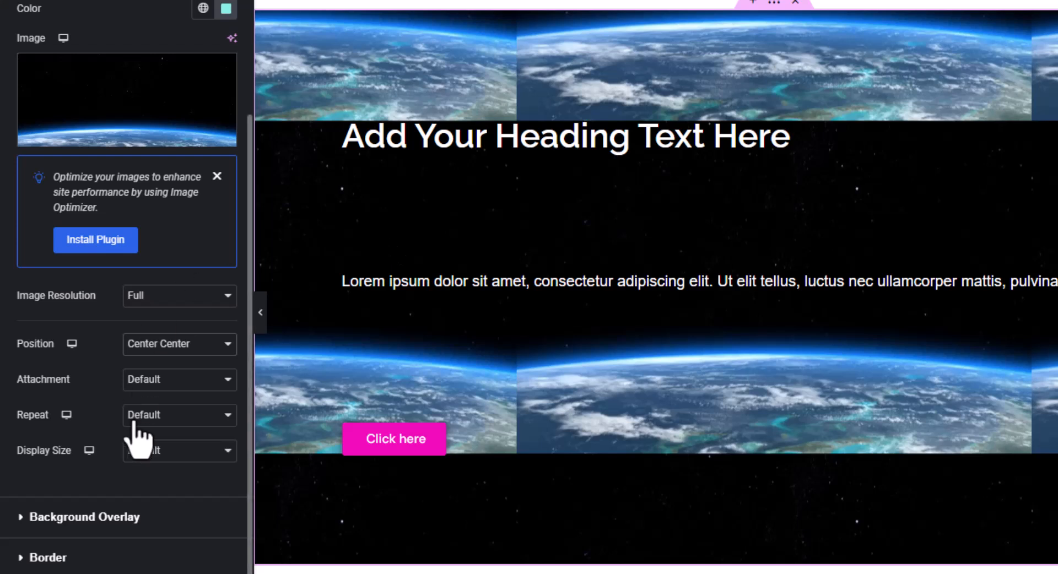
left_click(179, 386)
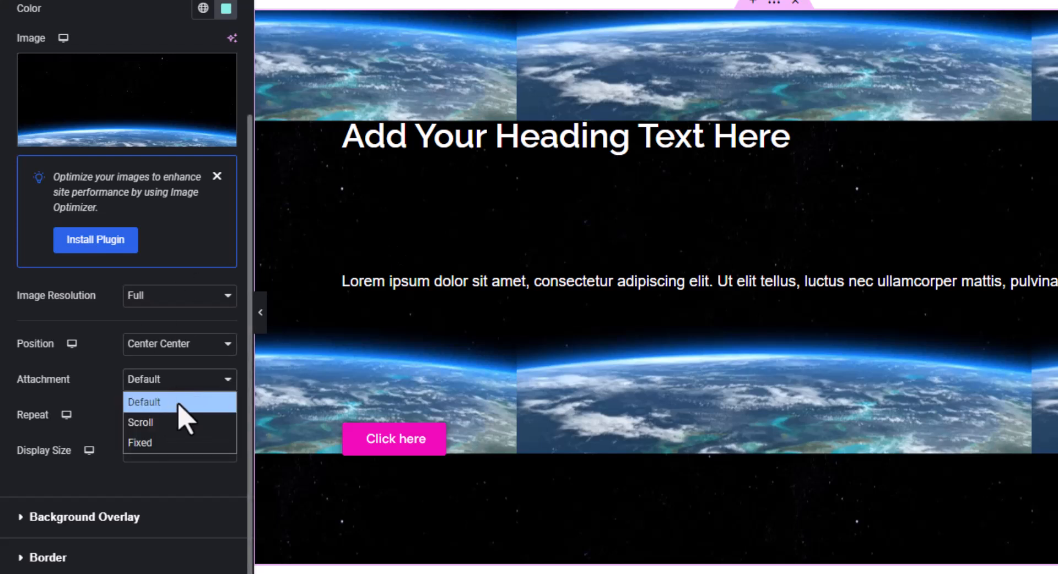
left_click(175, 442)
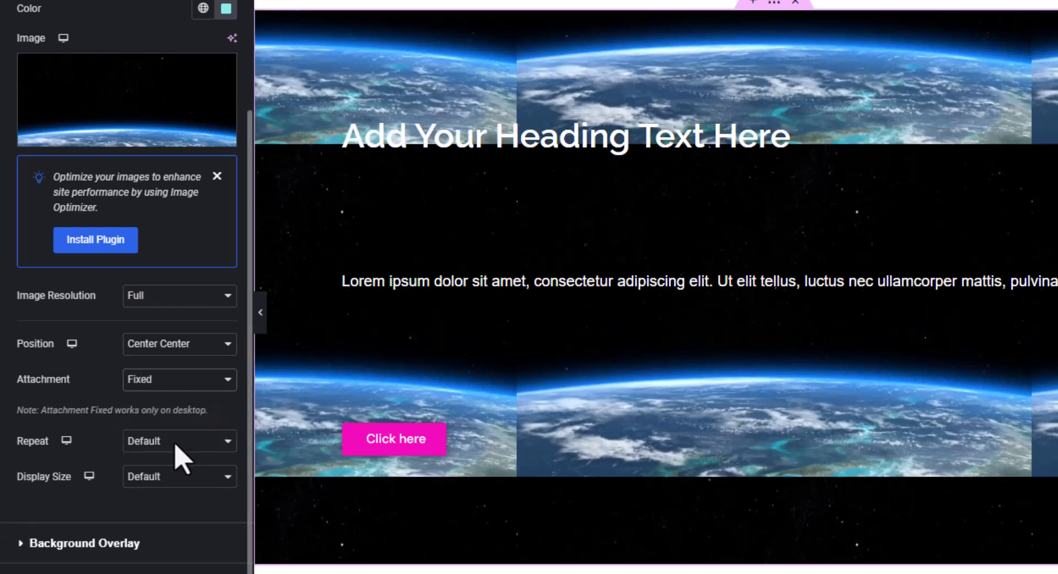
scroll(716, 349, "down", 5)
scroll(715, 342, "up", 6)
scroll(715, 341, "down", 5)
scroll(715, 344, "up", 5)
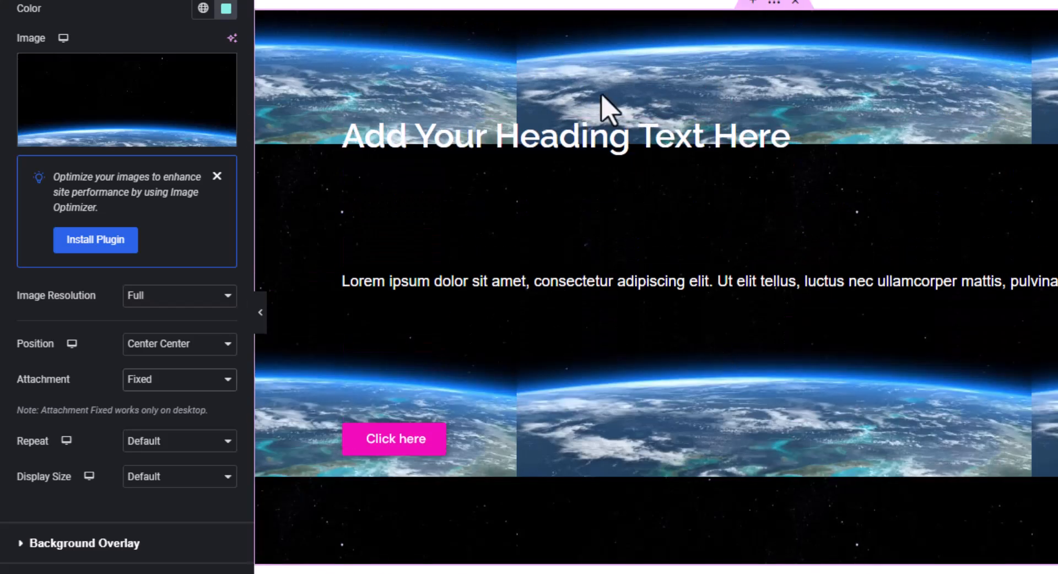
scroll(954, 237, "down", 2)
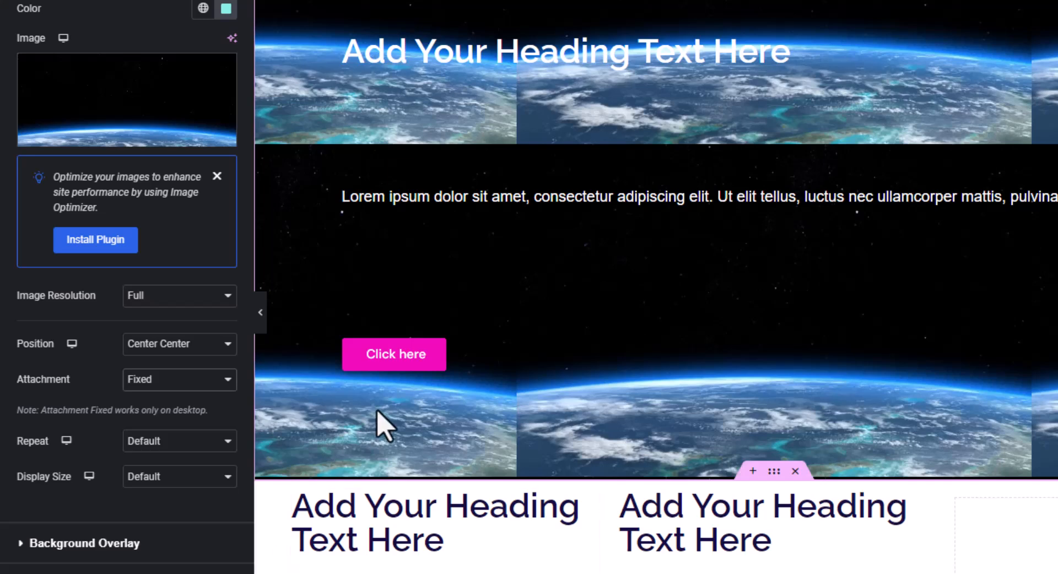
- Set the background image to No-repeat with Cover as its display size, and check how it behaves while the page scrolls
left_click(153, 442)
left_click(139, 483)
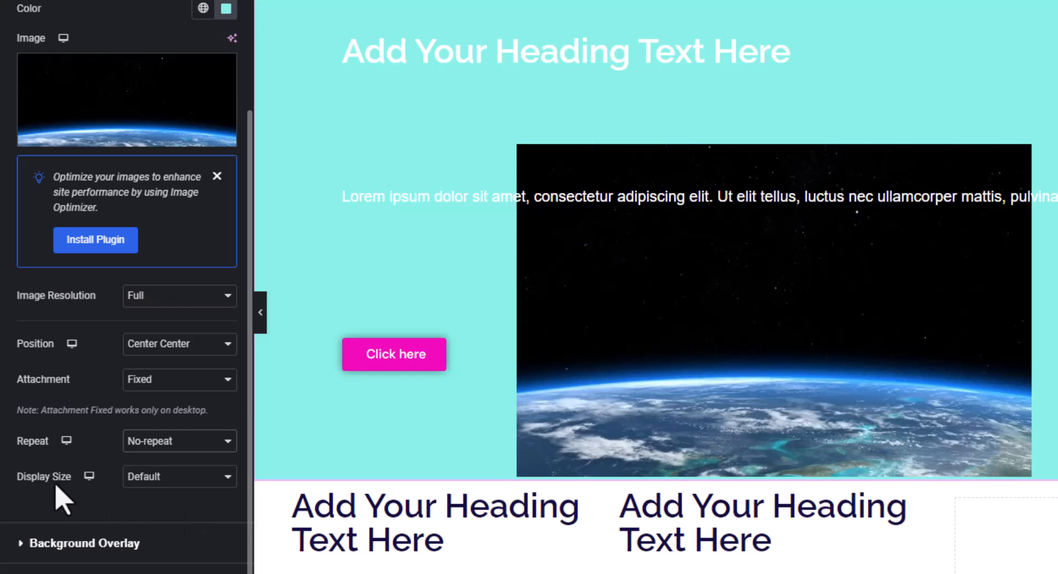
left_click(156, 480)
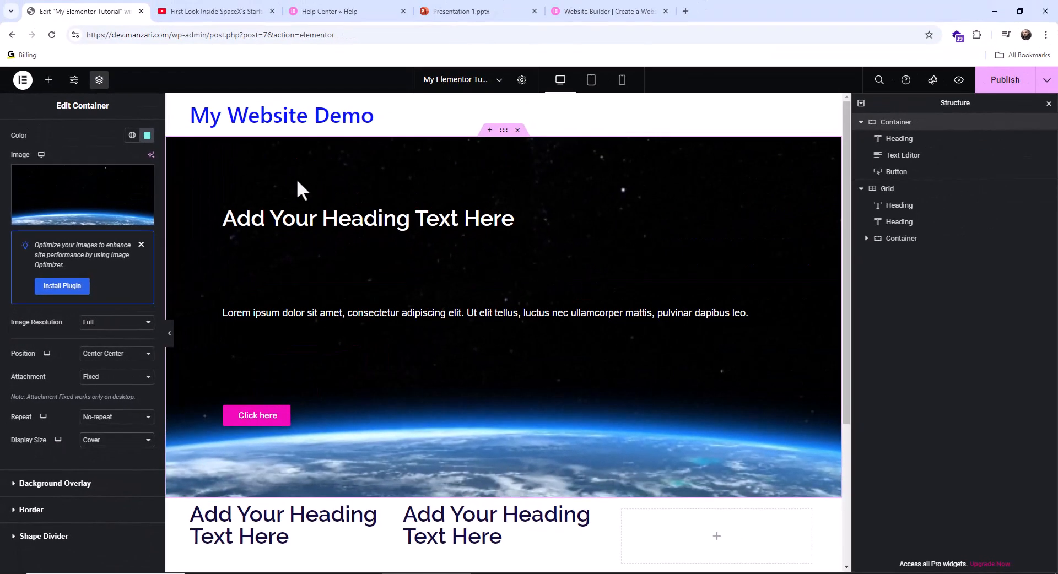
scroll(486, 270, "down", 3)
scroll(487, 269, "up", 3)
scroll(493, 261, "down", 3)
scroll(494, 260, "up", 3)
scroll(494, 260, "down", 3)
scroll(497, 261, "up", 3)
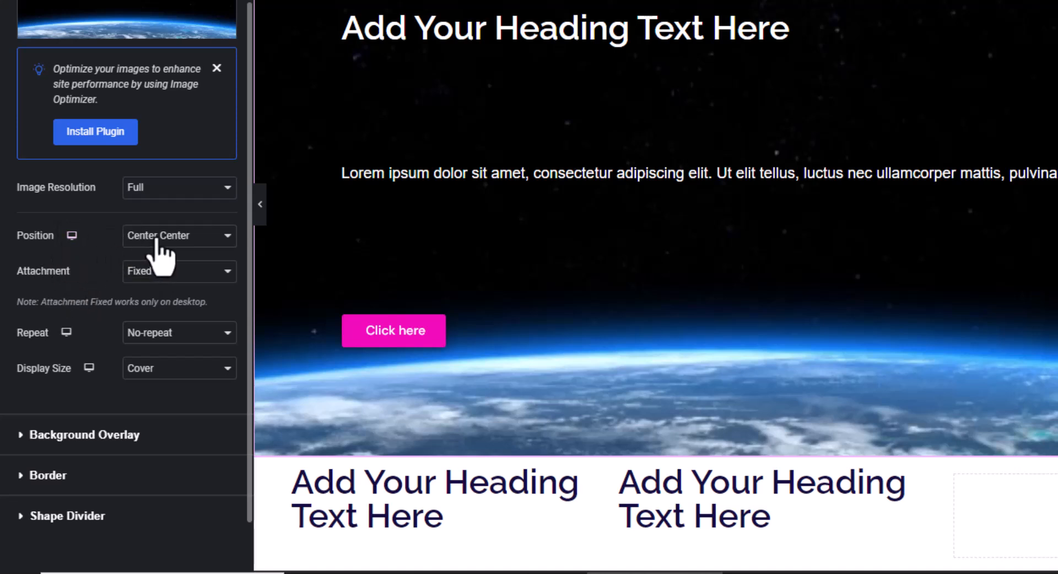
- View the container and its background settings in the tablet layout, and return to the desktop layout
mouse_move(72, 235)
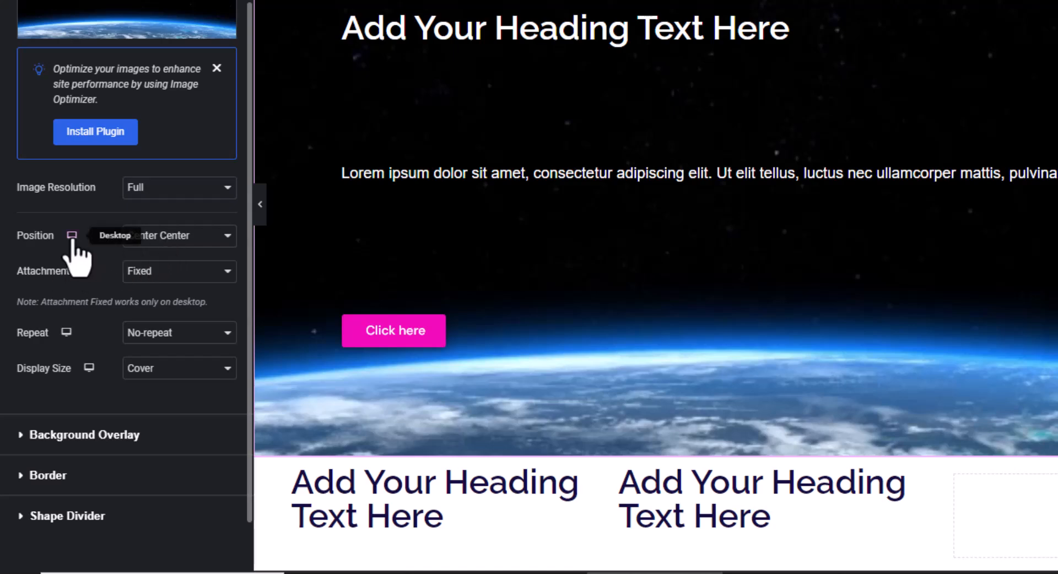
left_click(72, 260)
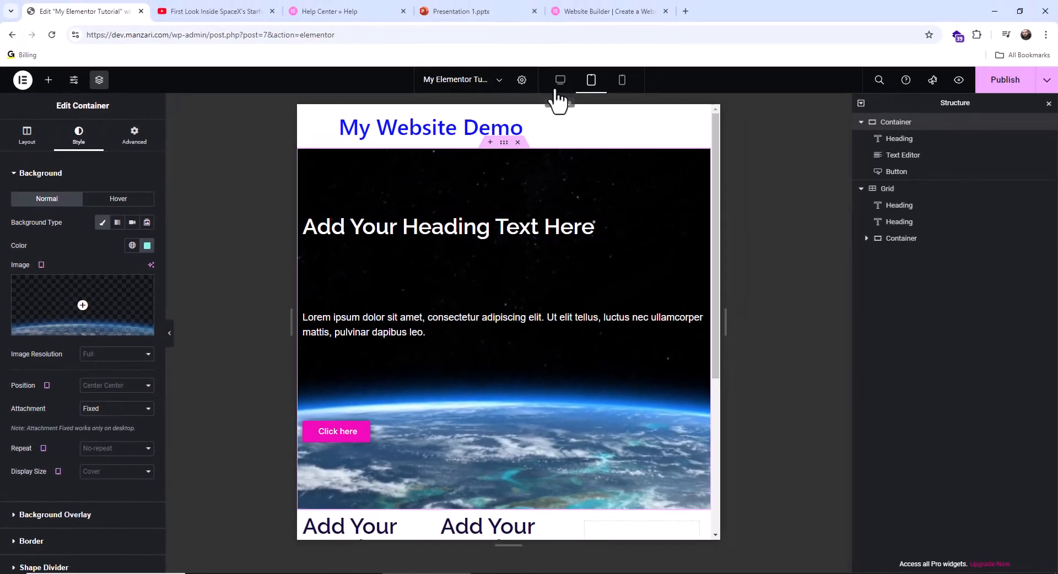
left_click(560, 81)
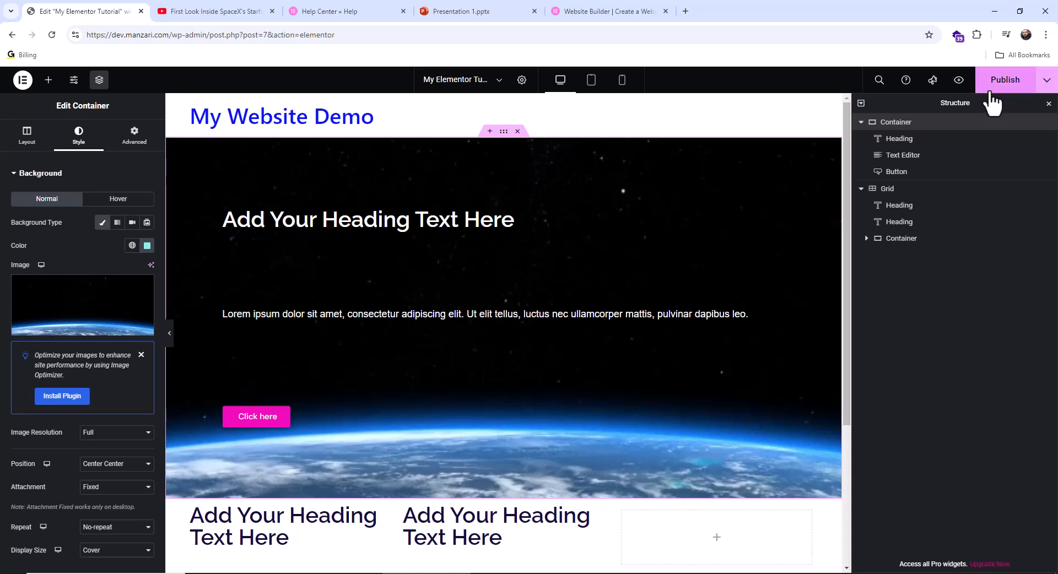
- Preview the page in the browser to examine the site title and first heading, and return to the editor
left_click(960, 81)
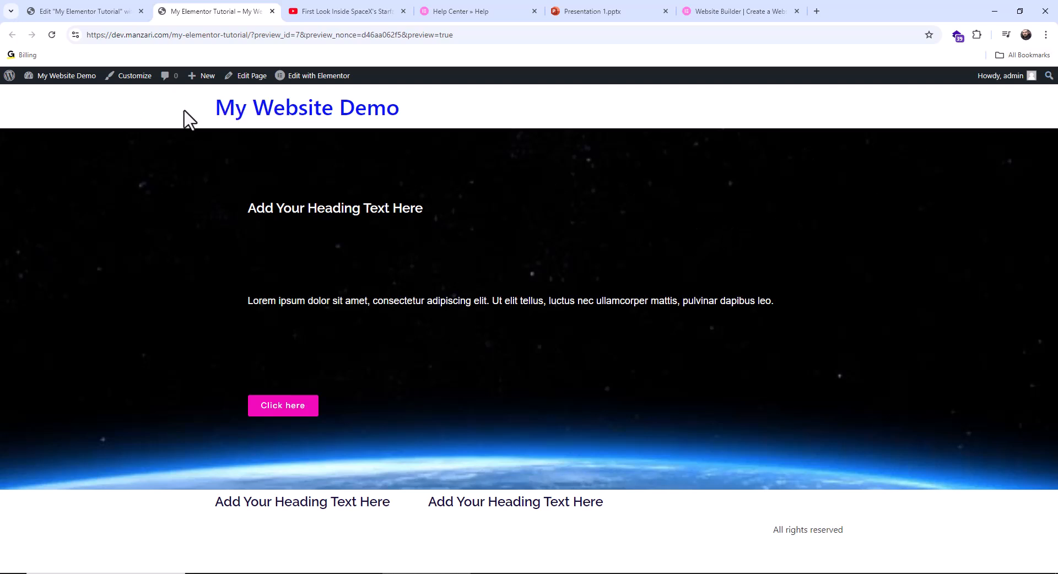
left_click_drag(439, 113, 223, 108)
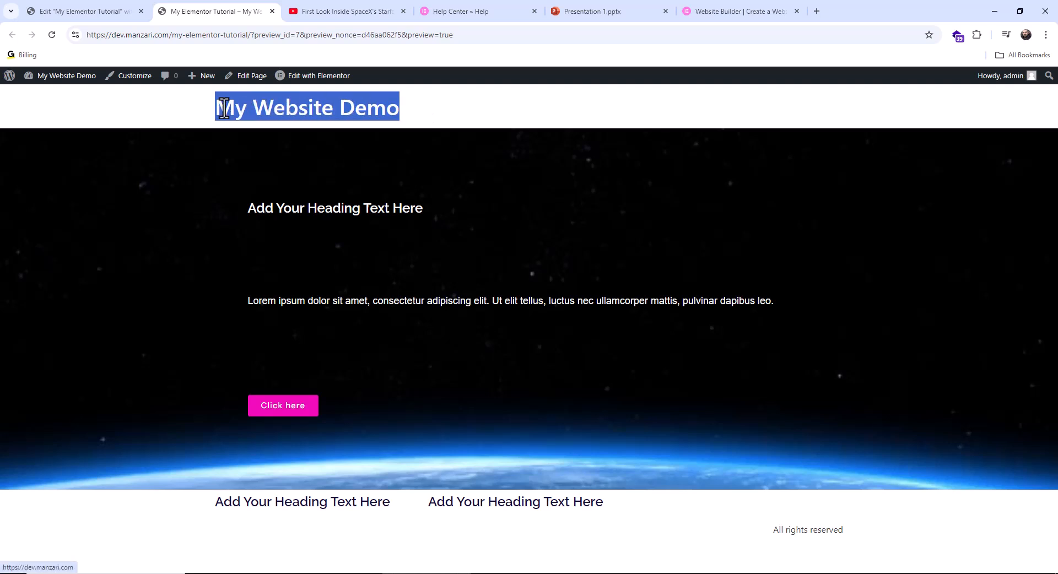
double_click(266, 209)
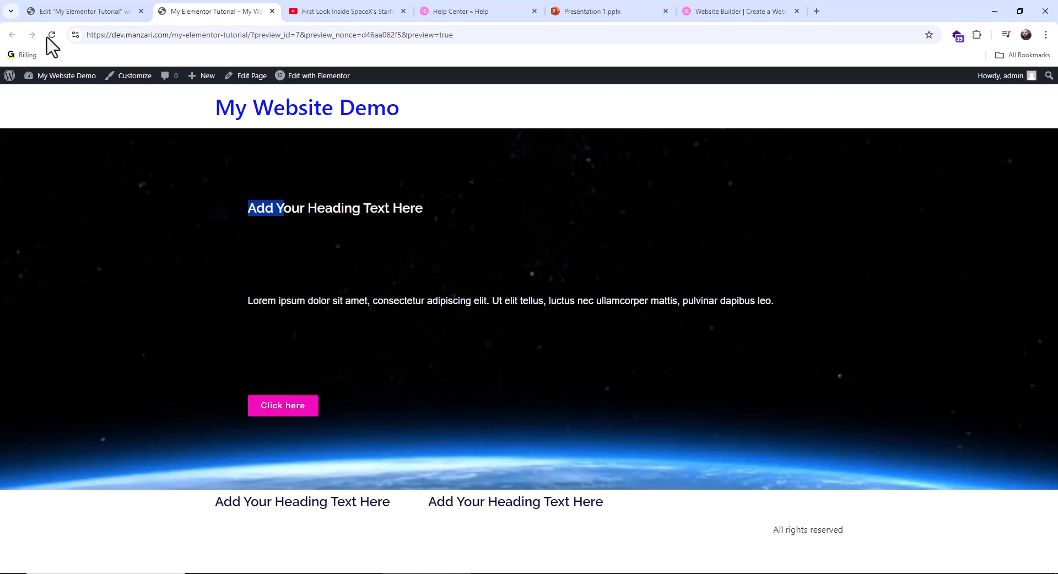
left_click(93, 13)
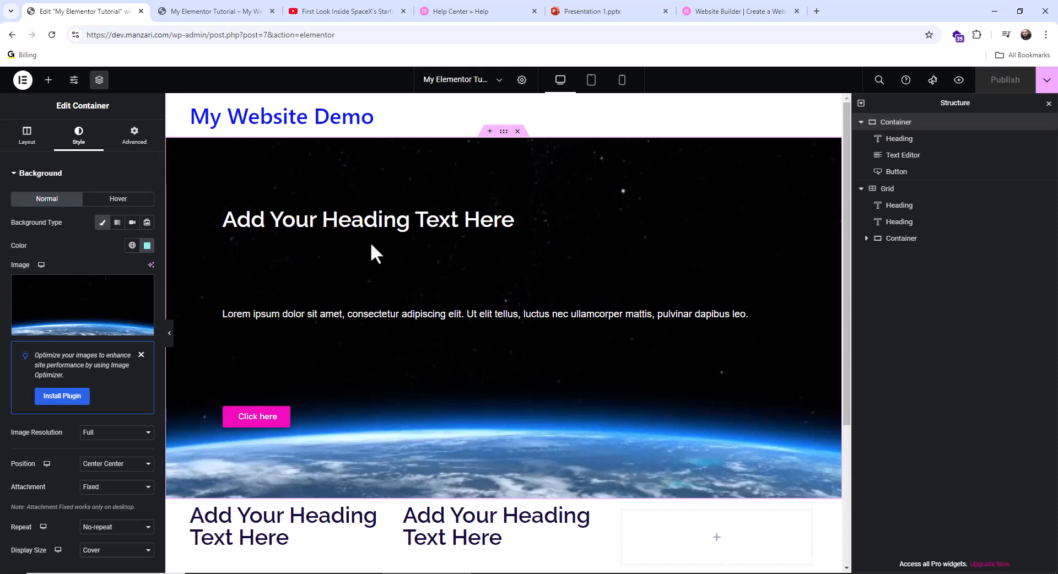
- View the Flexbox and Grid structure presets offered for a new section below the existing grid
scroll(485, 366, "down", 3)
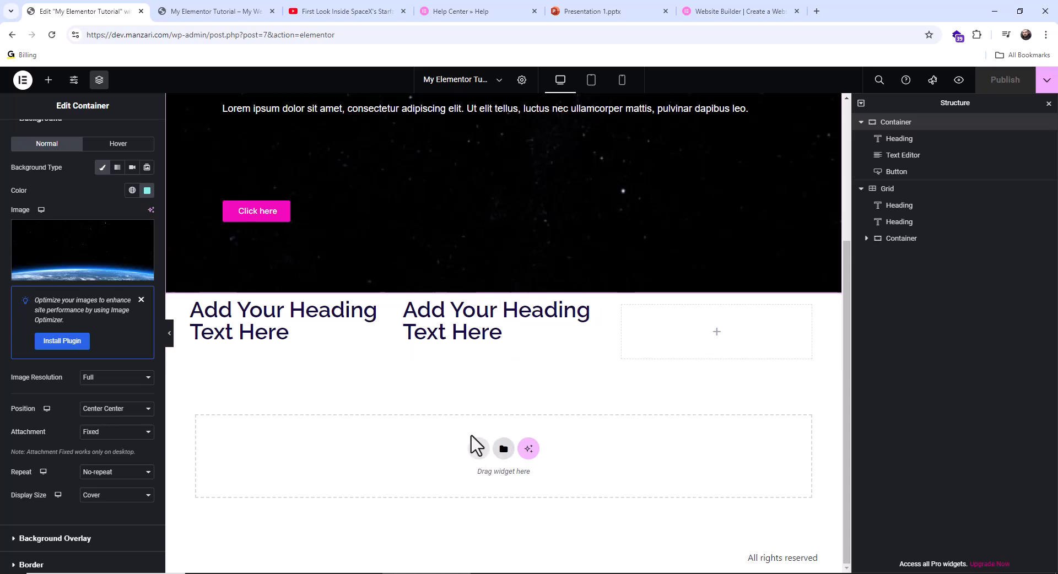
left_click(479, 450)
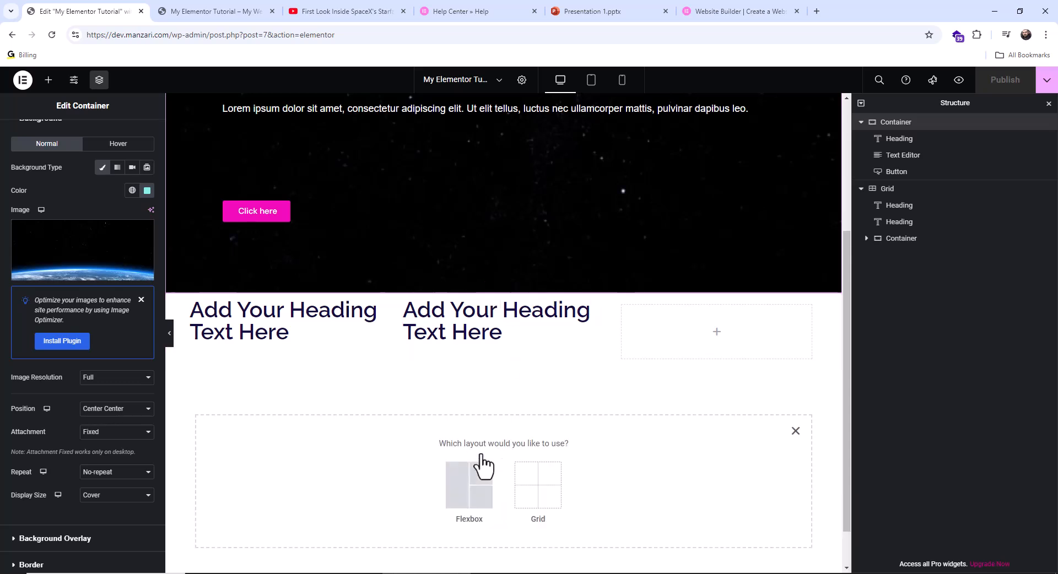
left_click(466, 492)
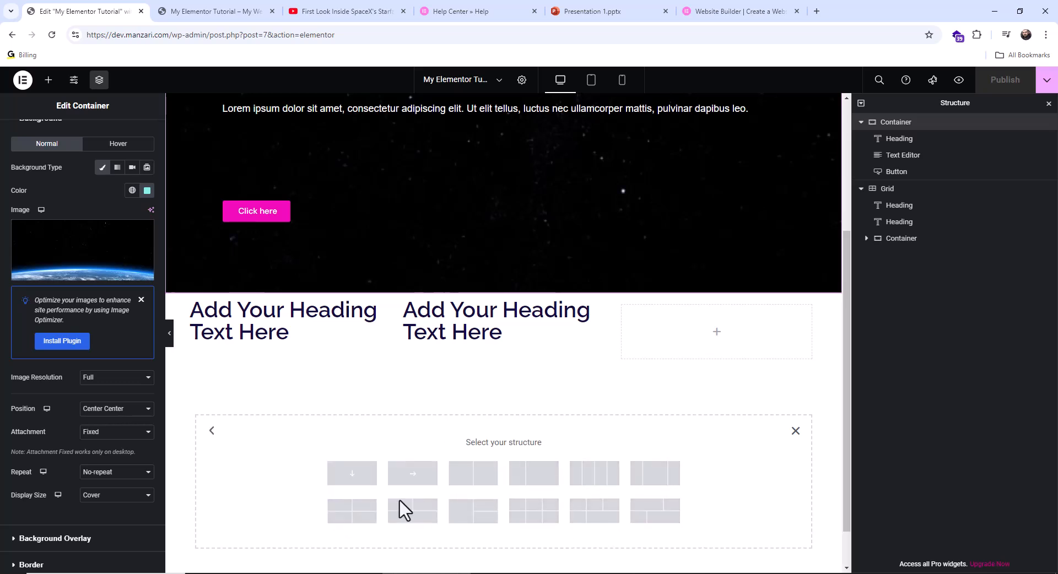
left_click(212, 430)
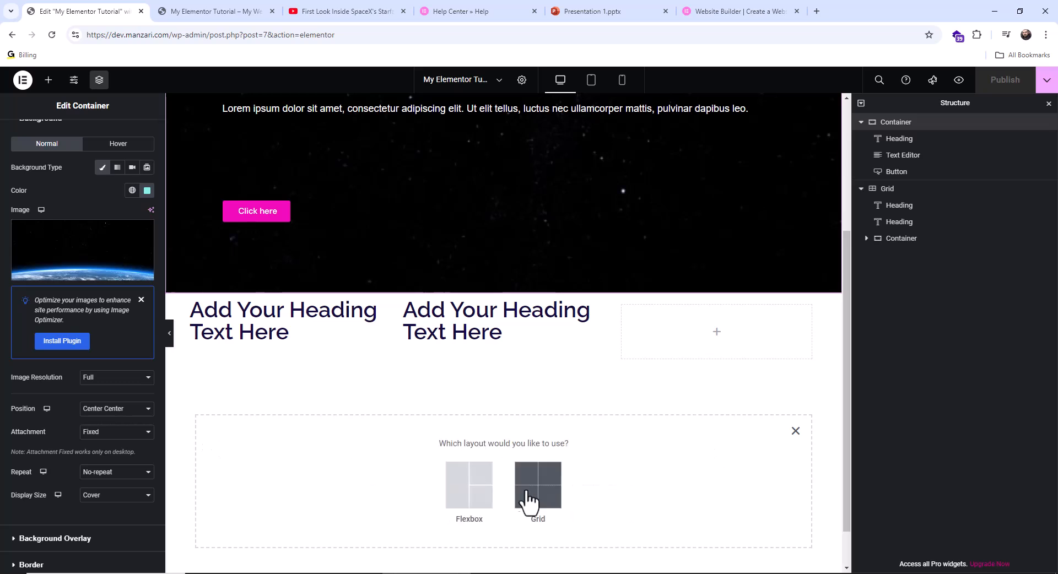
left_click(540, 490)
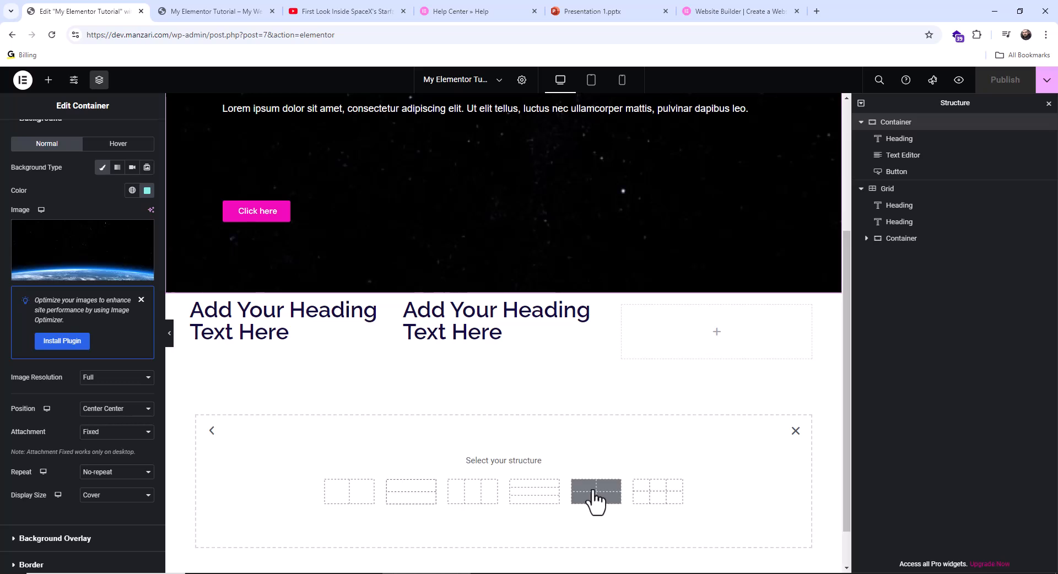
left_click(212, 431)
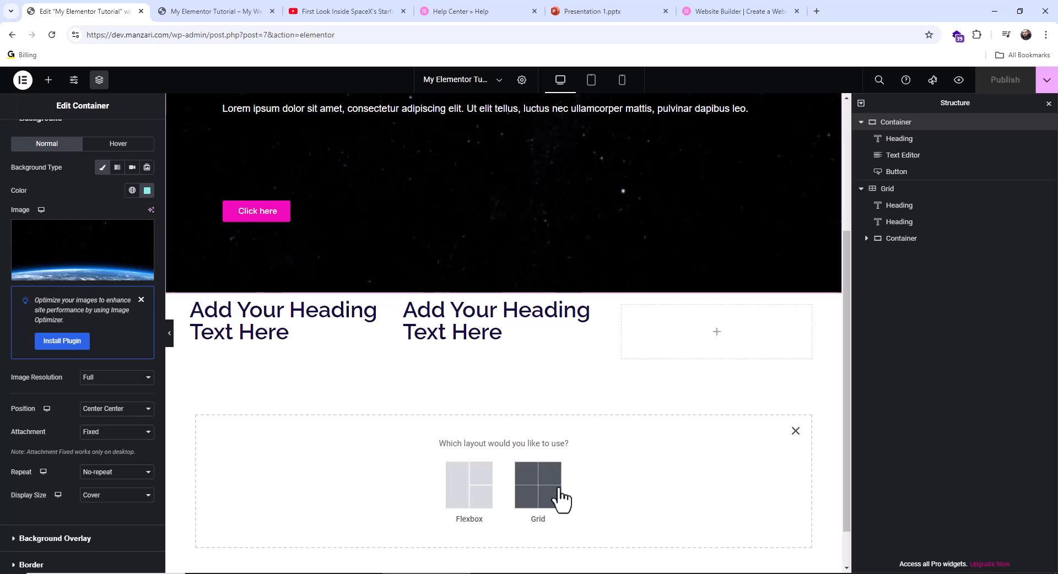
- Add a grid with two columns and one row below the existing grid, and place a Heading widget in each cell
left_click(49, 80)
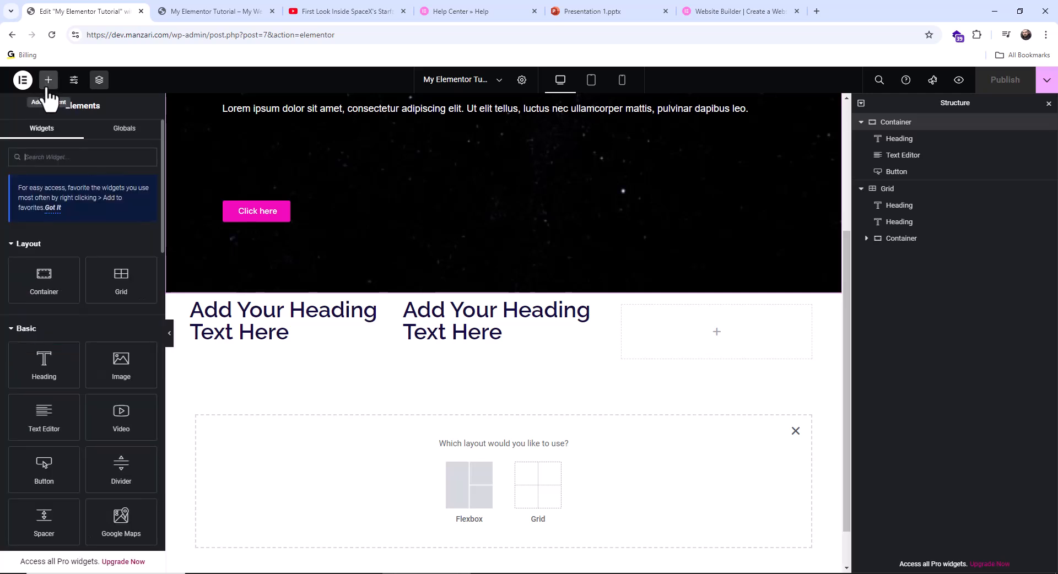
left_click(546, 488)
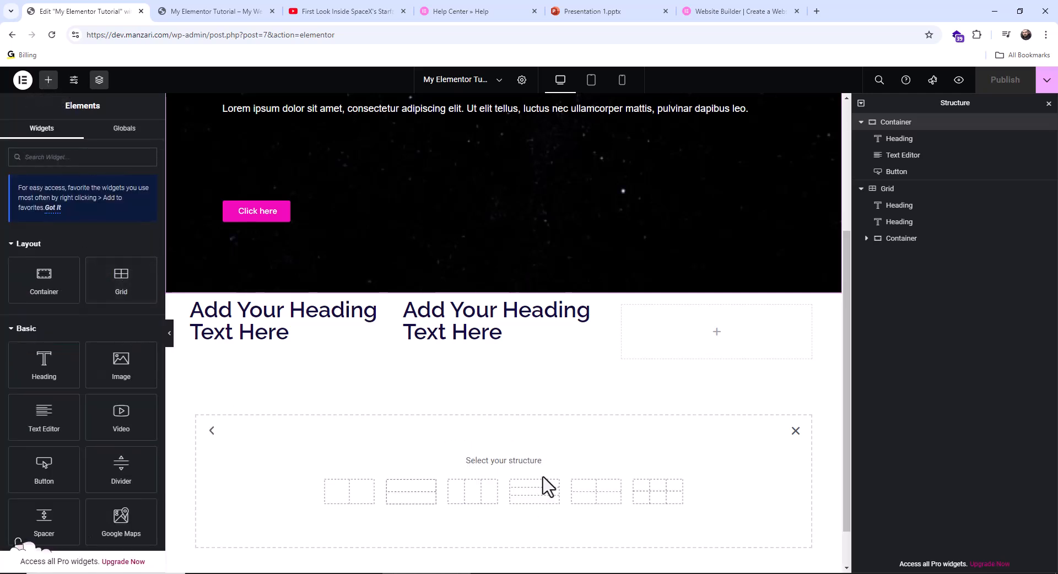
left_click(349, 492)
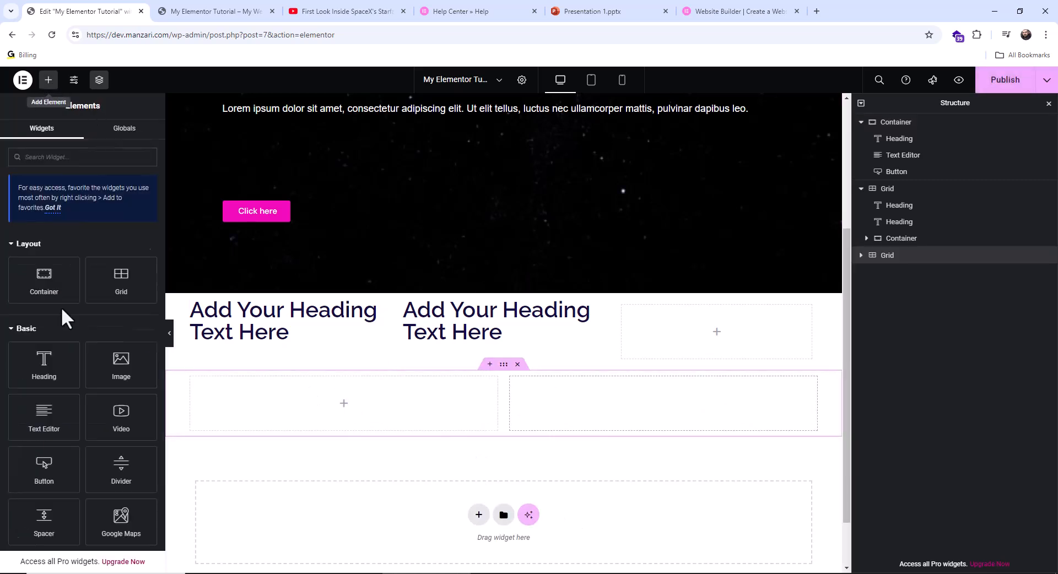
left_click_drag(36, 353, 312, 403)
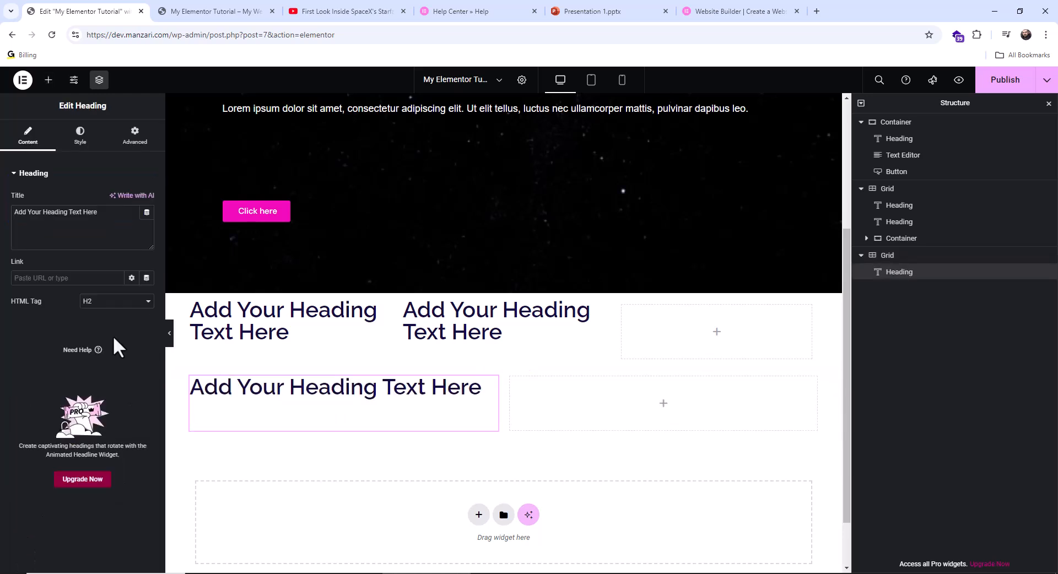
left_click(55, 83)
left_click_drag(45, 379, 367, 397)
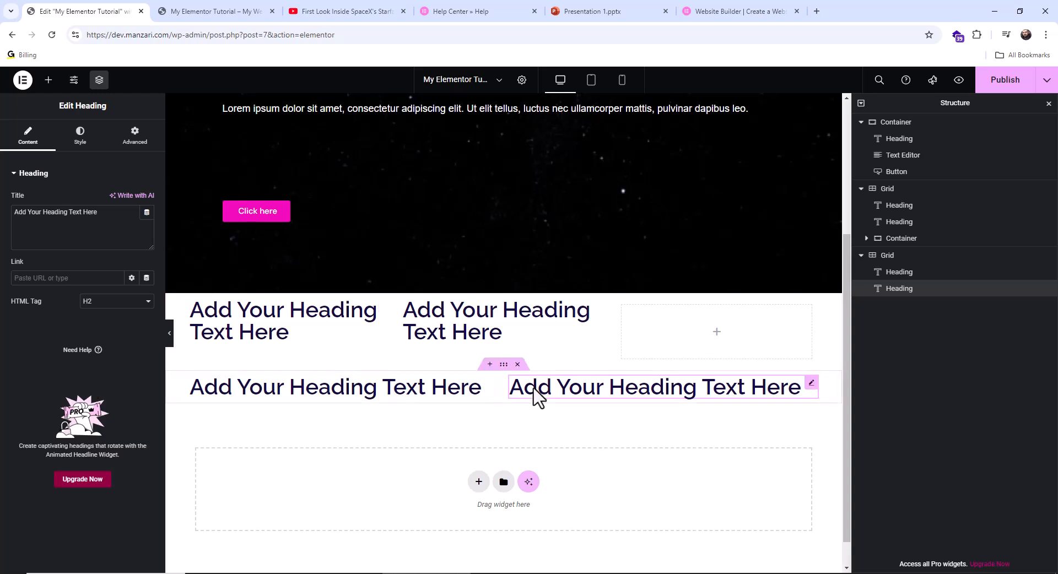
- Try to place a Text Editor widget under the first heading of the new grid, and delete that grid
left_click(48, 81)
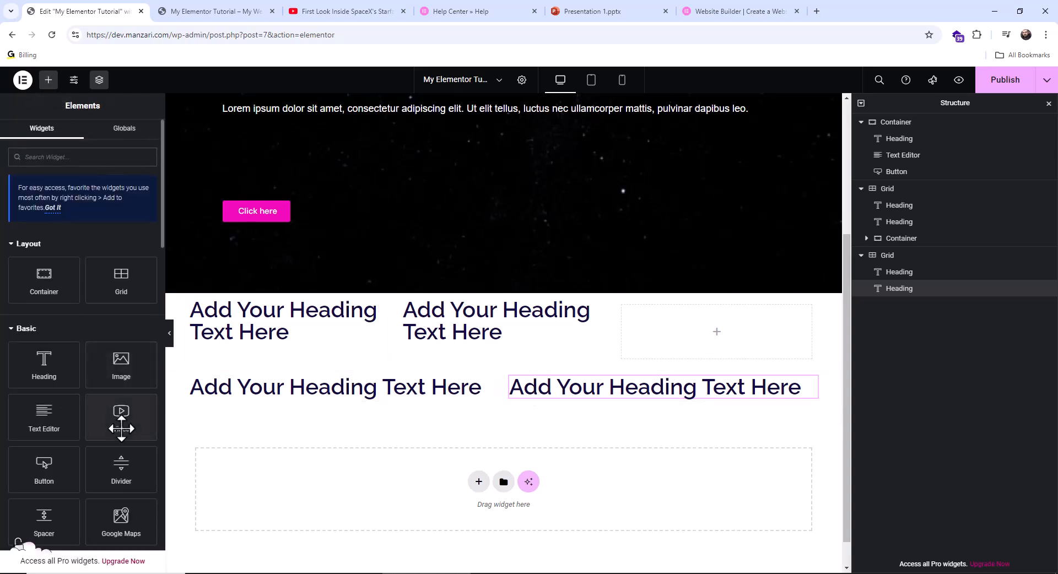
left_click_drag(49, 416, 392, 415)
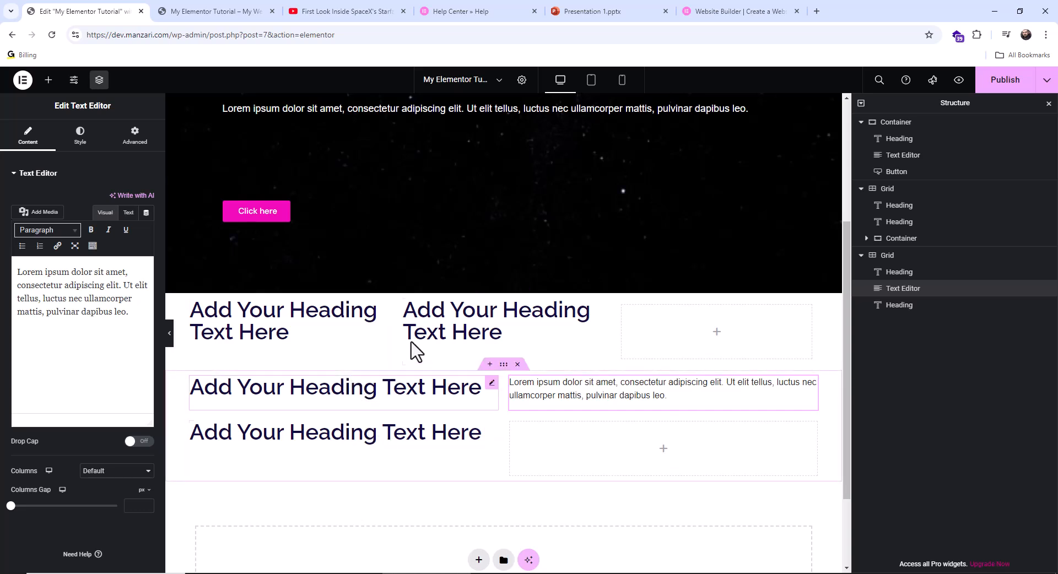
right_click(563, 392)
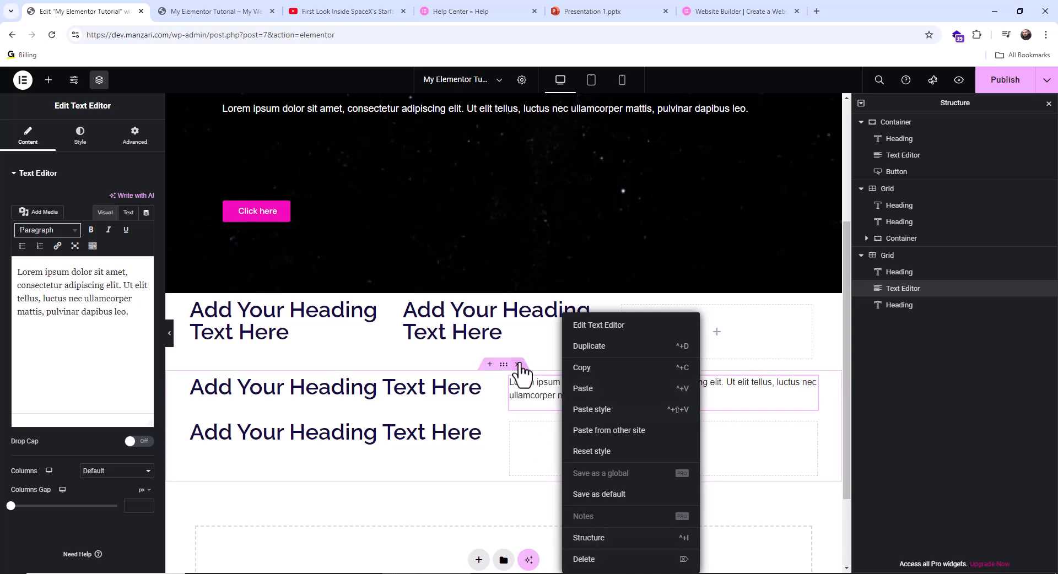
left_click(520, 362)
left_click_drag(62, 288, 315, 469)
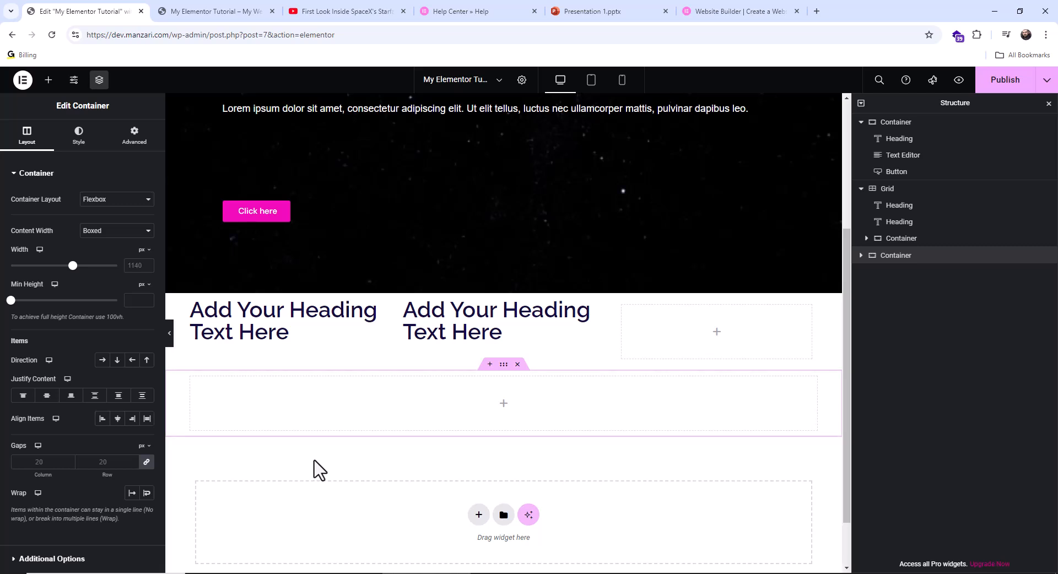
left_click(48, 82)
left_click_drag(121, 280, 287, 400)
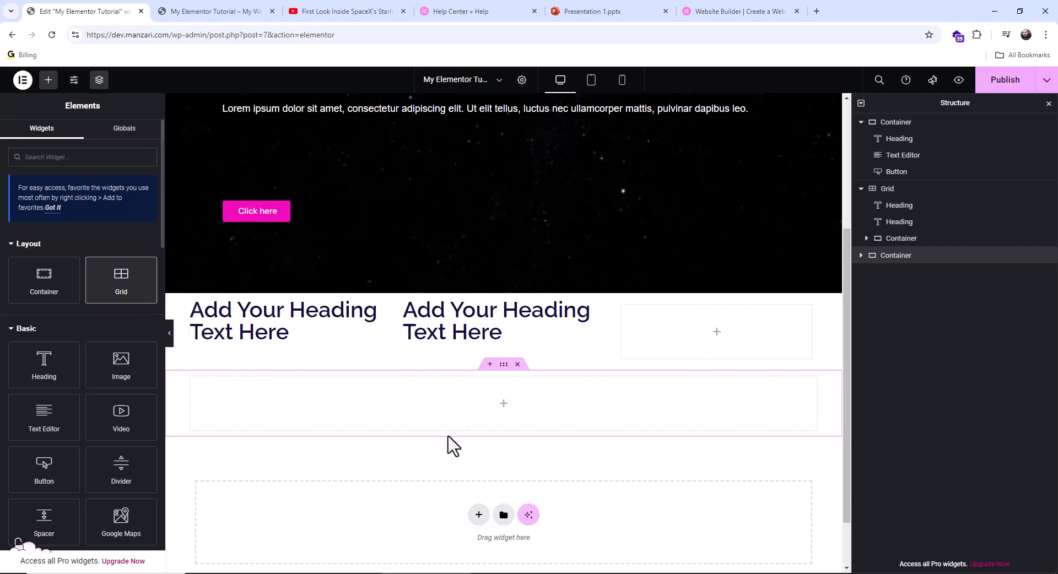
left_click(518, 365)
- Add a Grid element below the existing grid, and set it to 1 row and 2 columns
left_click_drag(118, 276, 397, 491)
left_click_drag(380, 465, 387, 472)
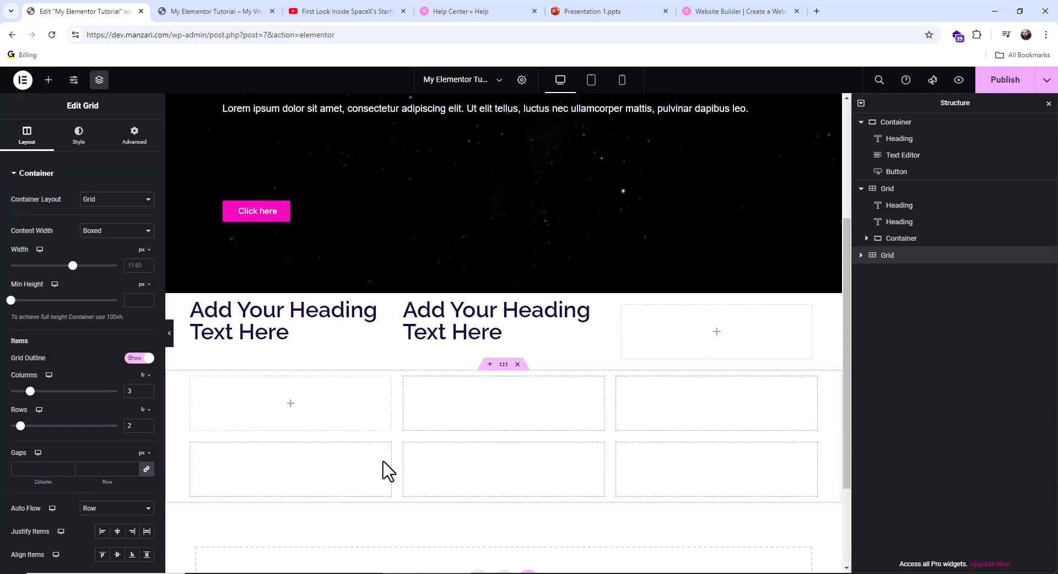
left_click(150, 428)
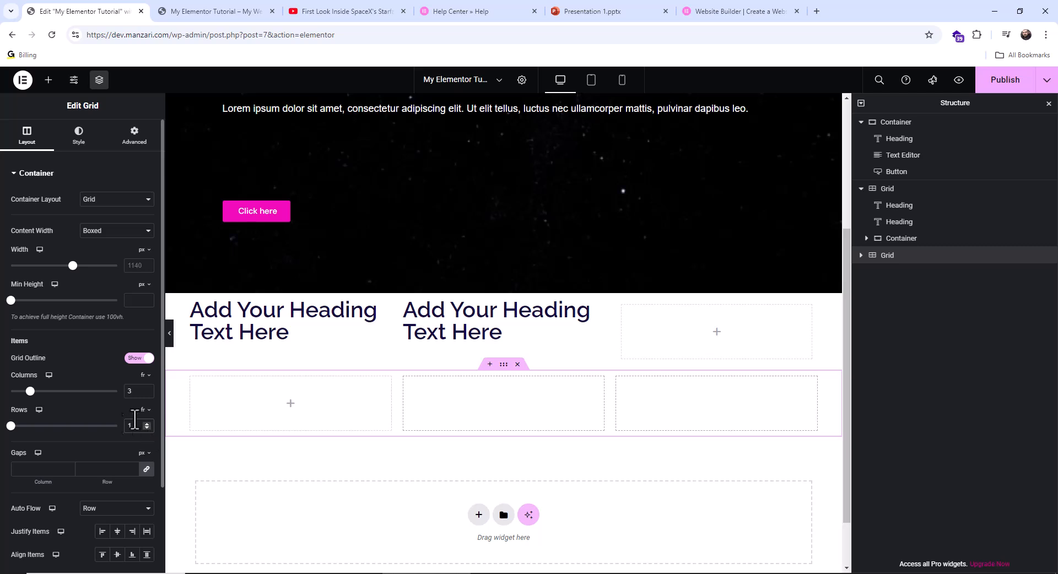
left_click(145, 393)
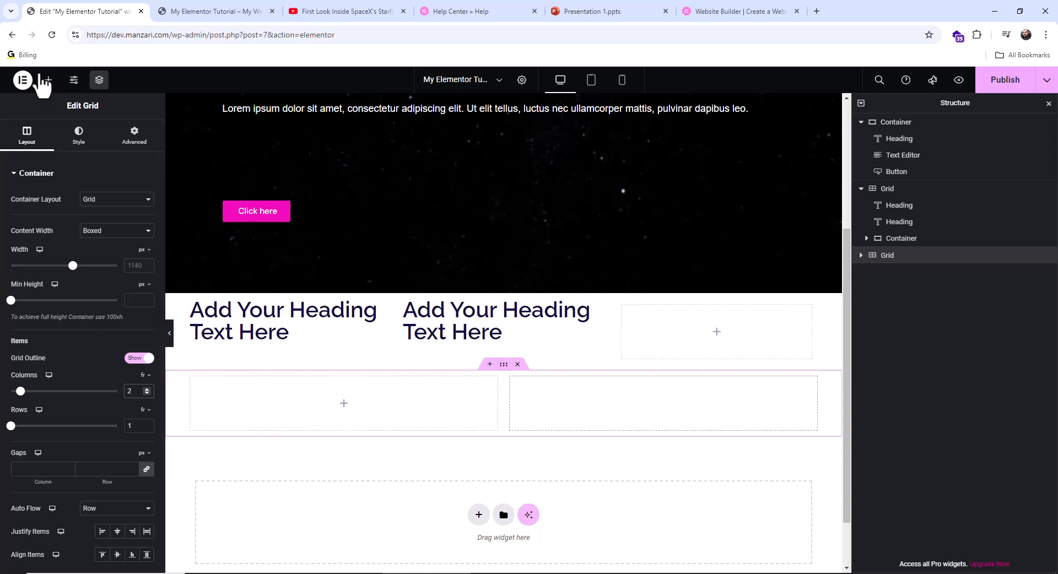
- Place a Container inside each of the two cells of the new grid
left_click(47, 83)
left_click_drag(33, 297, 401, 413)
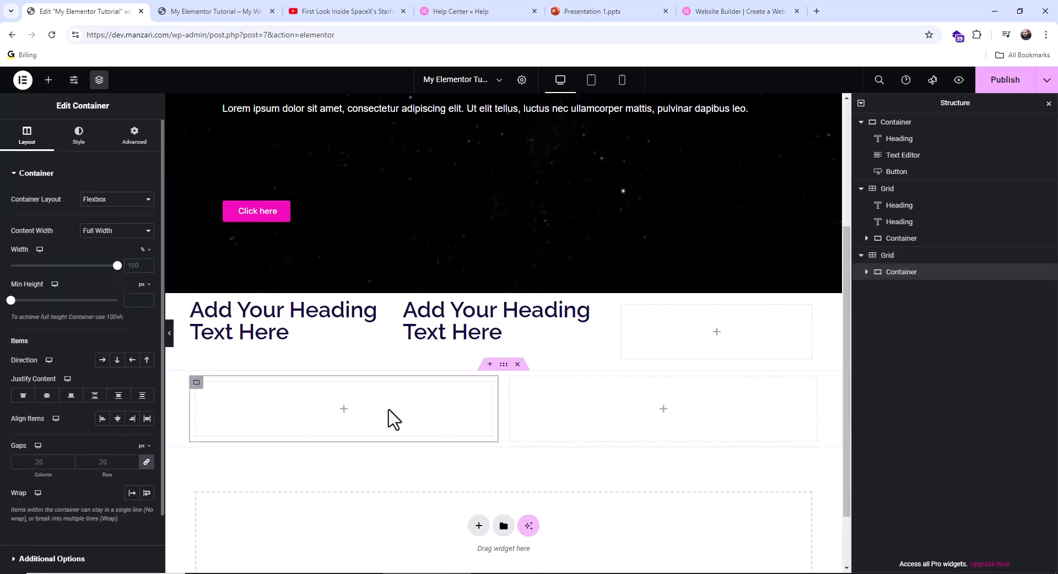
left_click(48, 80)
left_click_drag(27, 265, 664, 412)
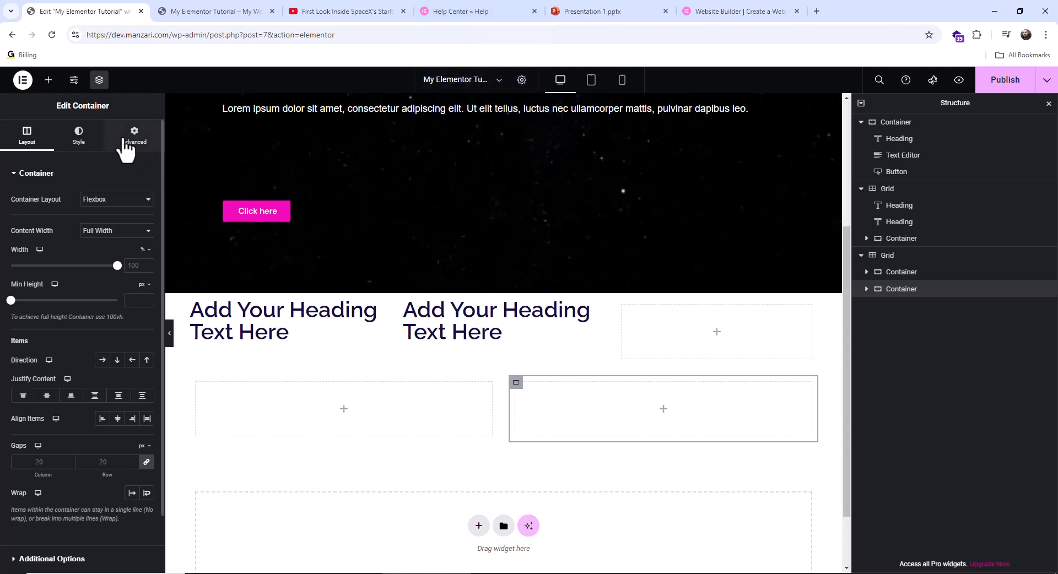
- Add a Heading widget to each of the two containers inside the new grid
left_click(48, 80)
left_click_drag(86, 366, 386, 424)
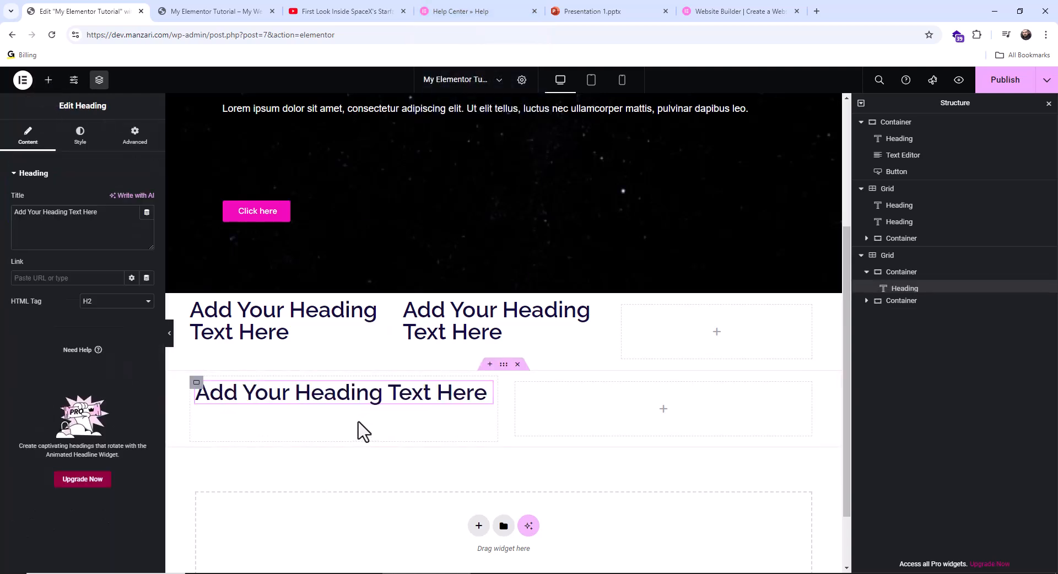
left_click(48, 80)
left_click_drag(50, 366, 705, 436)
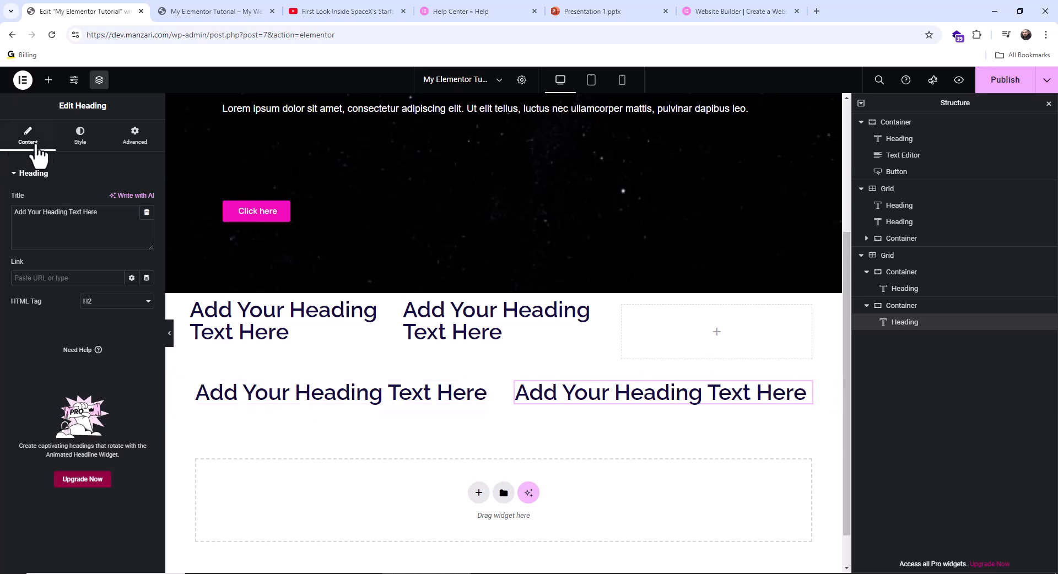
- Add a Text Editor widget below the heading in both containers of the new grid
left_click(48, 80)
left_click_drag(55, 410, 290, 405)
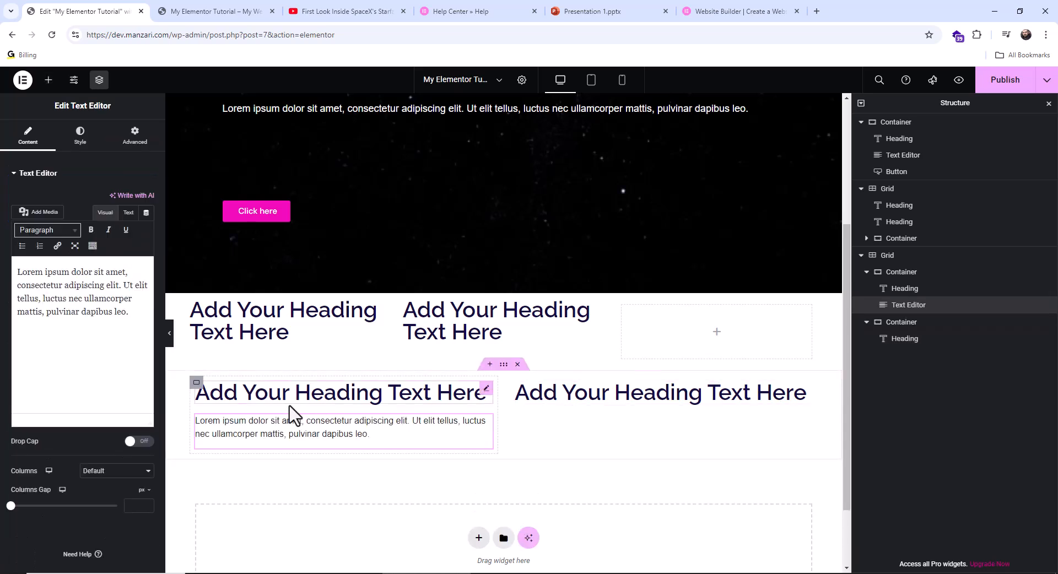
left_click(48, 80)
left_click_drag(44, 412, 627, 410)
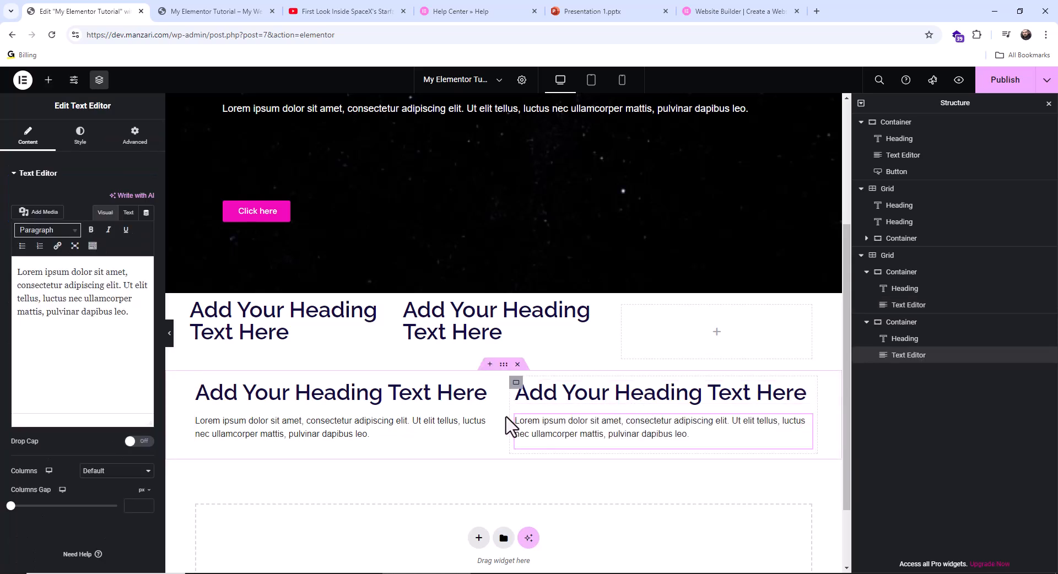
- Set the direction of the new grid's first container to horizontal row so its heading and text sit side by side
left_click(474, 425)
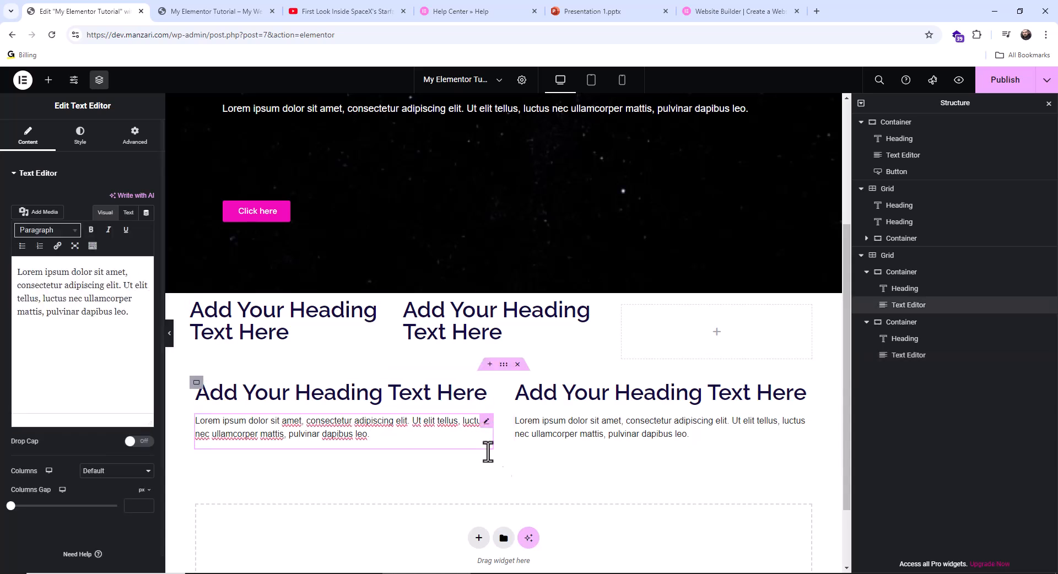
left_click(197, 382)
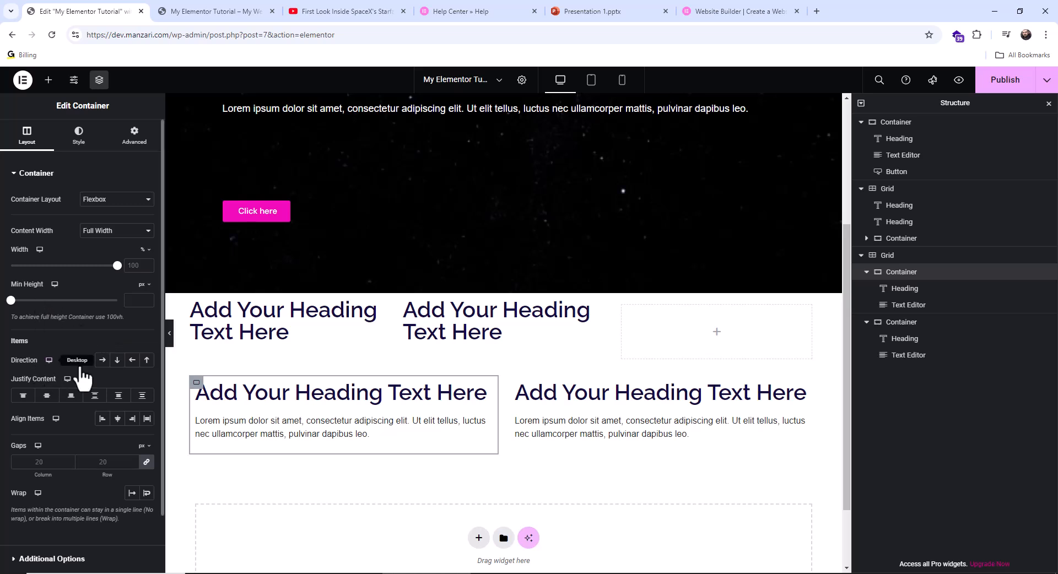
left_click(103, 360)
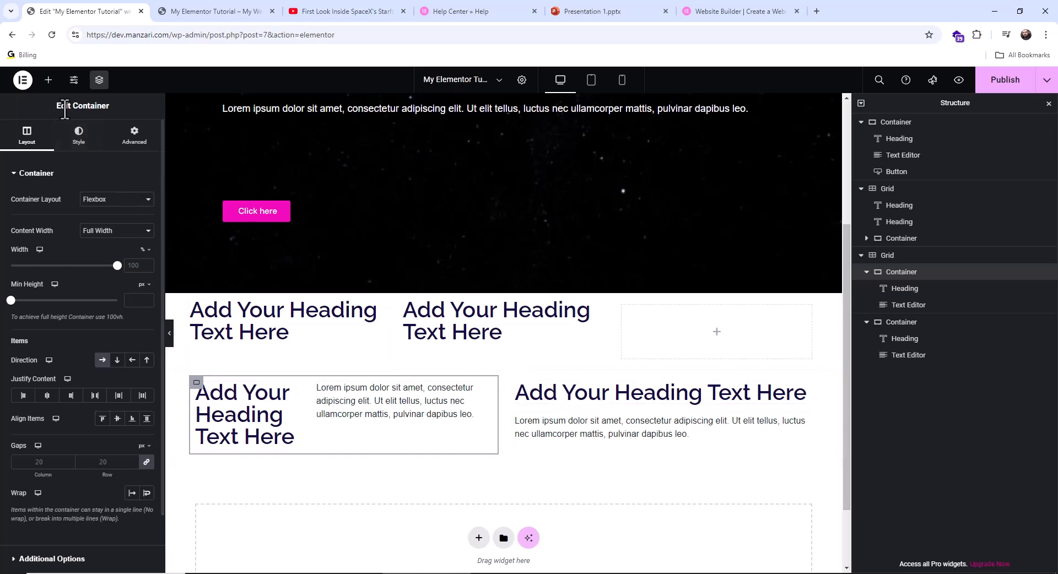
- Add a Button widget below the text in the second container and another after the text in the first container
left_click(48, 80)
left_click_drag(45, 465, 645, 441)
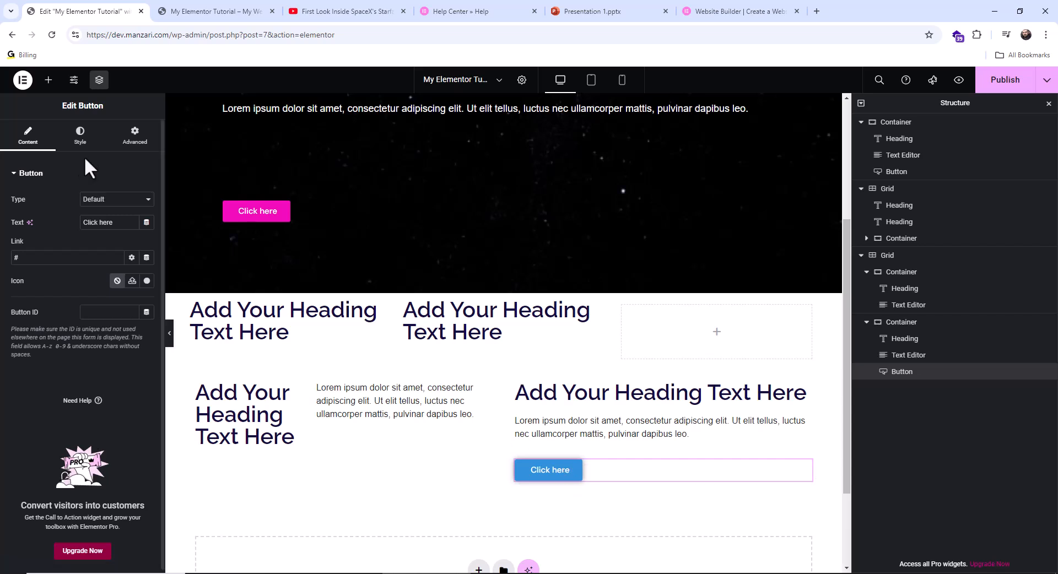
left_click(48, 80)
left_click_drag(44, 465, 359, 429)
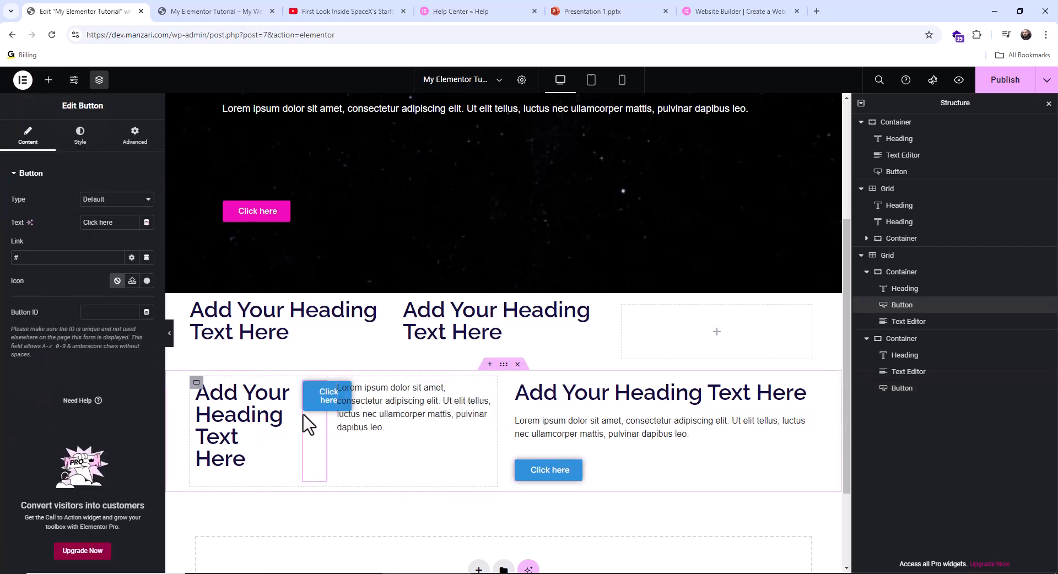
left_click_drag(321, 396, 456, 438)
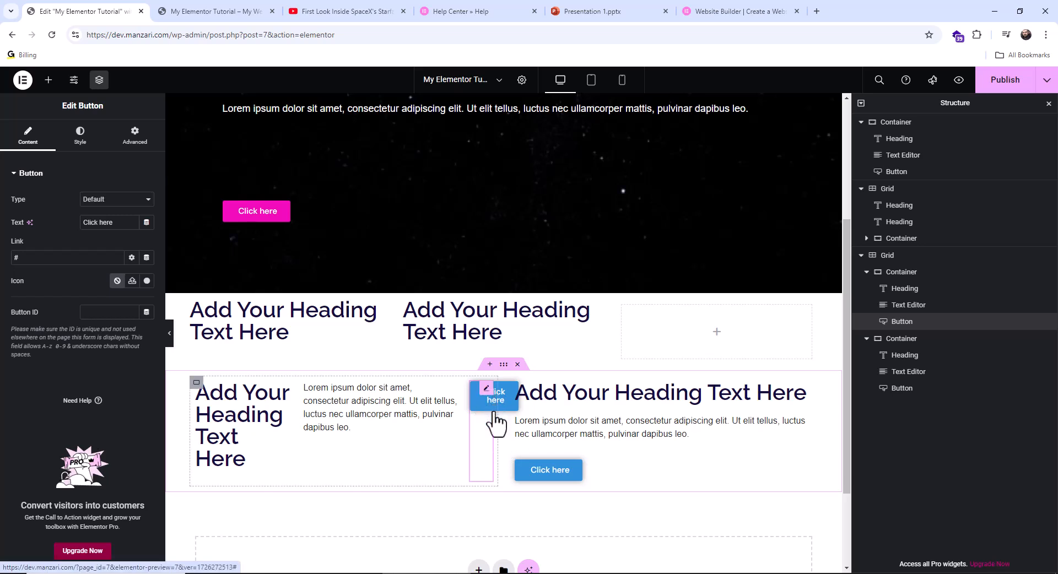
left_click_drag(464, 436, 313, 435)
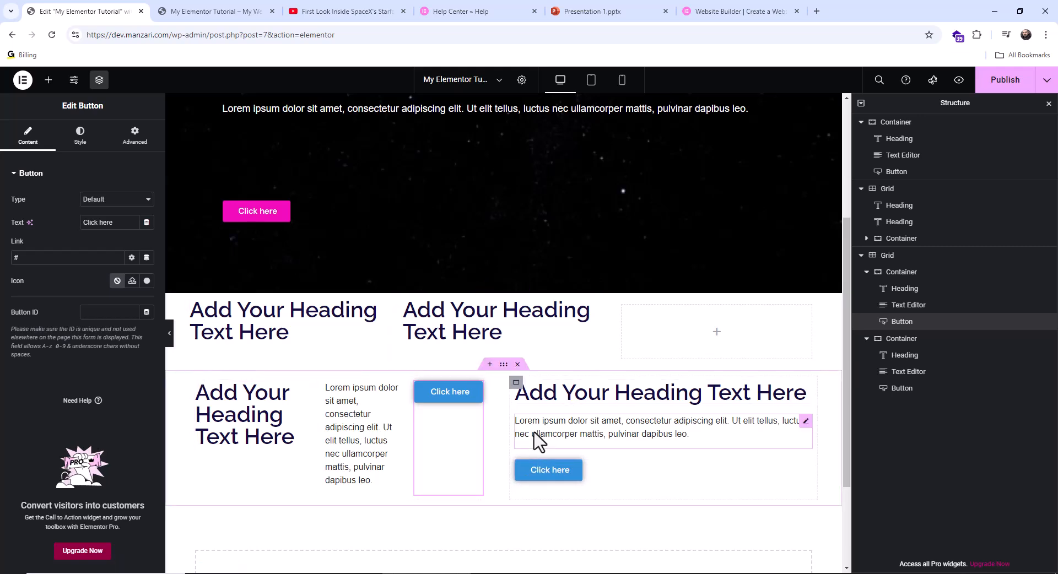
- Open the live website manzari.com in the browser tab that holds the page preview
scroll(496, 391, "down", 2)
scroll(482, 361, "up", 5)
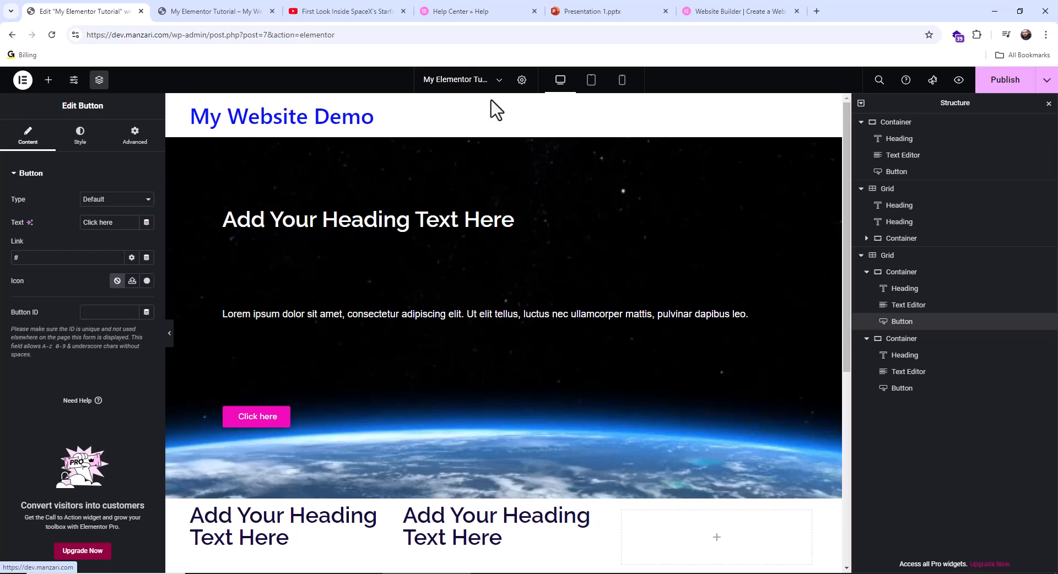
left_click(185, 16)
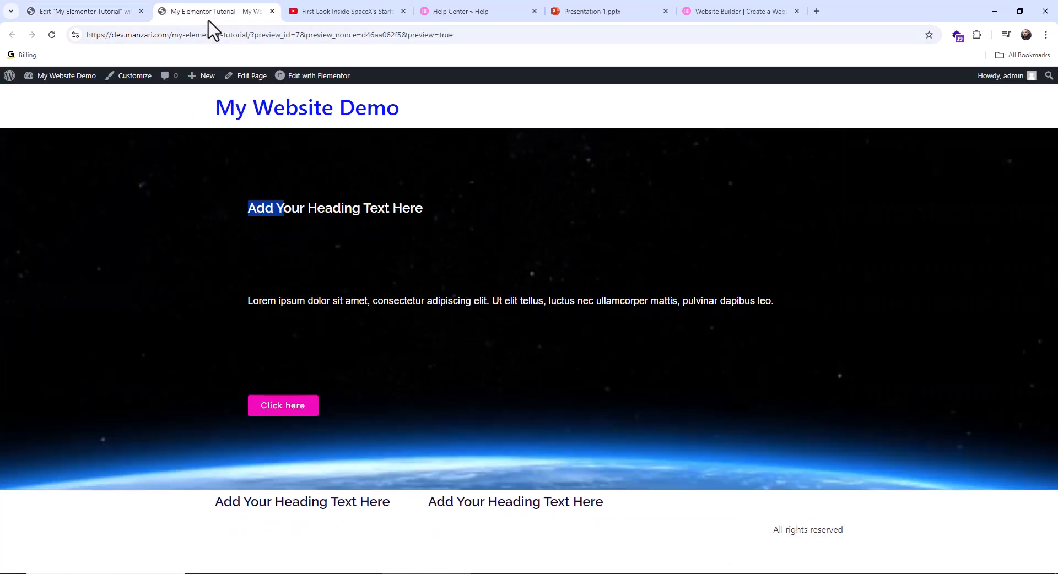
left_click(203, 35)
type("manzari.com")
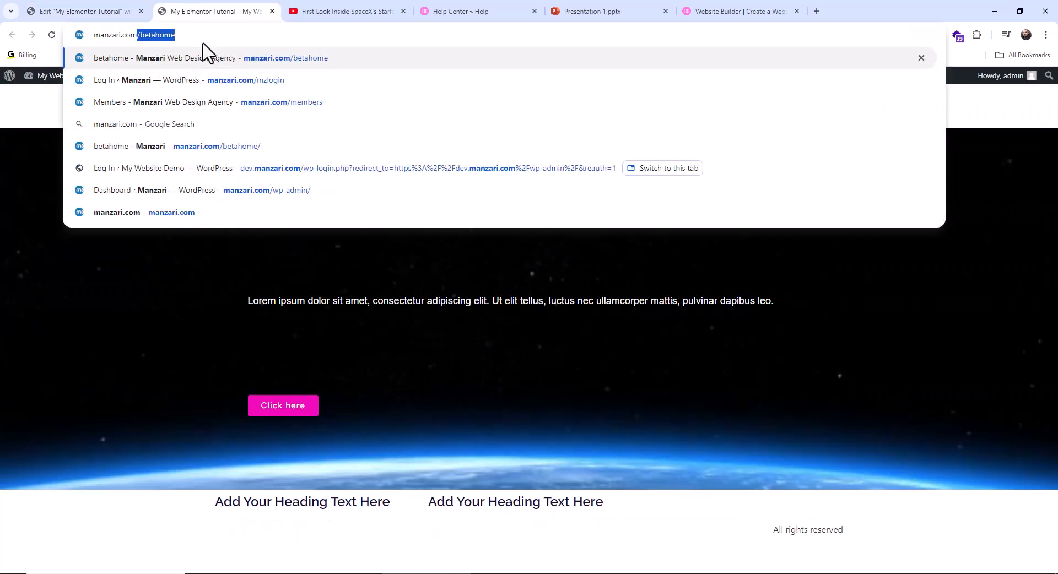
key("Return")
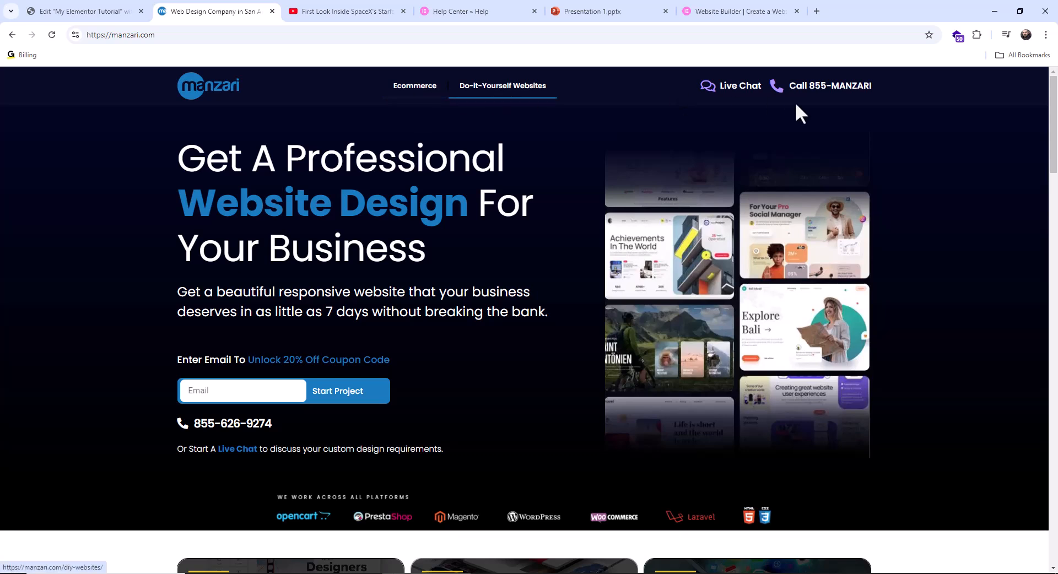
- Examine the manzari.com home page from the email sign-up field down to the footer columns, and return to the Elementor editor
scroll(196, 165, "down", 1)
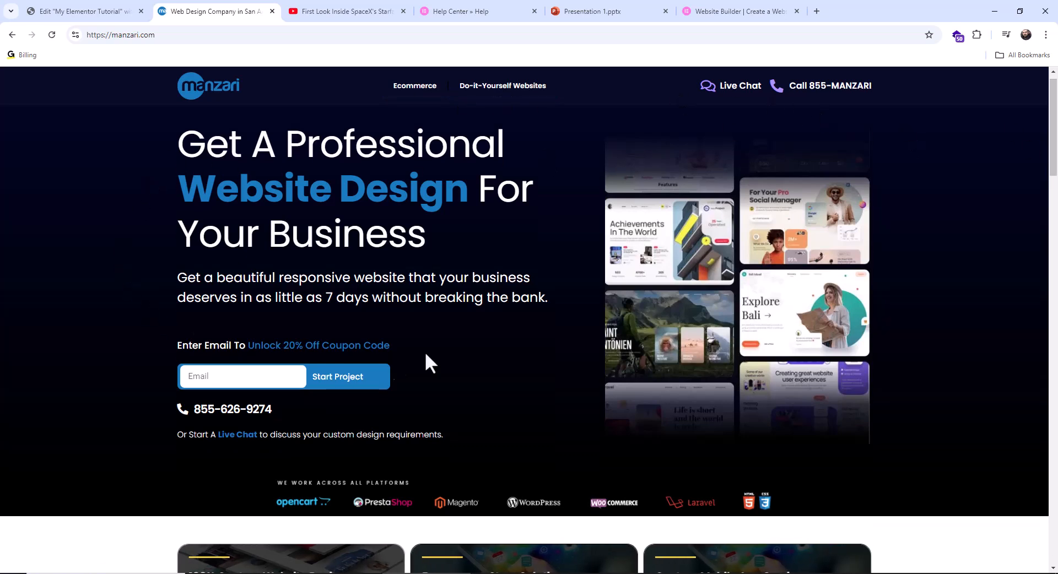
left_click(229, 378)
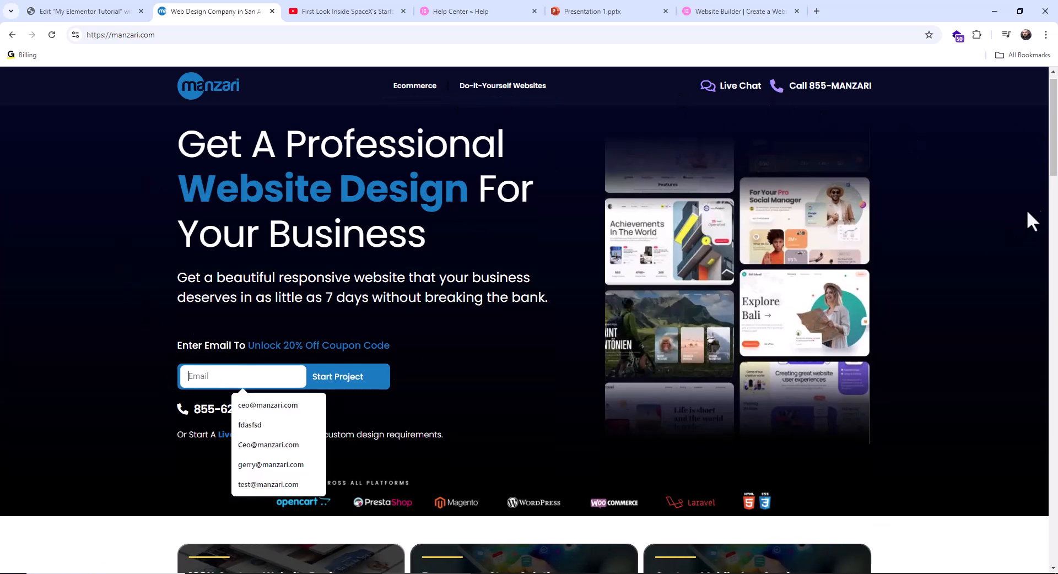
left_click_drag(1053, 150, 1006, 544)
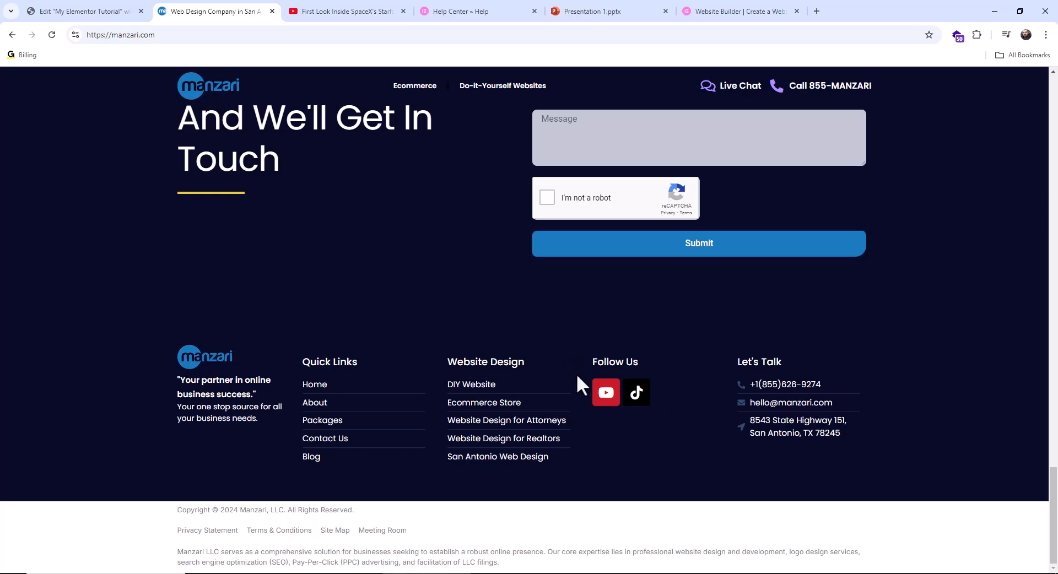
left_click_drag(1054, 532, 1054, 144)
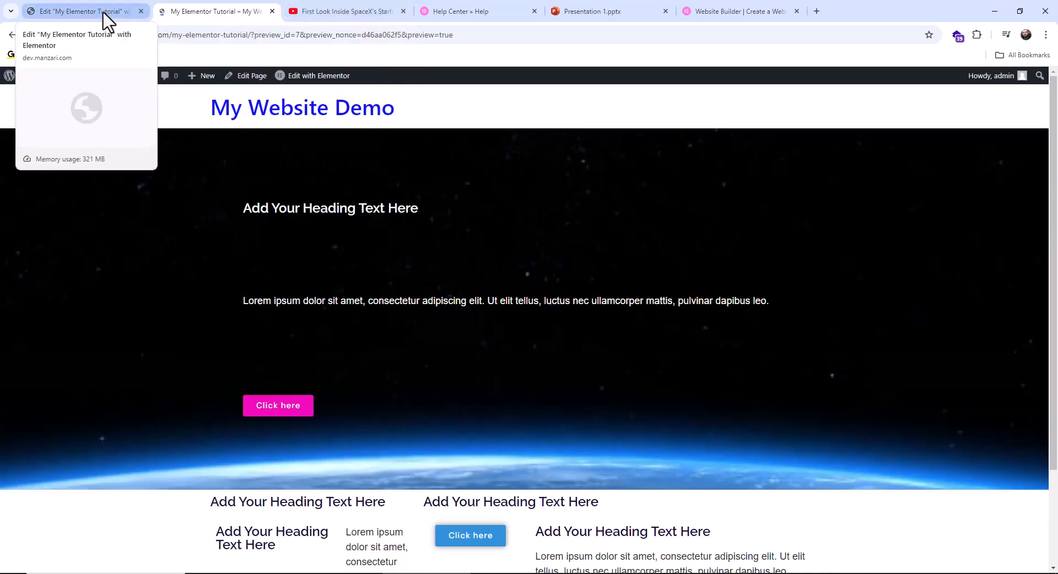
left_click(100, 12)
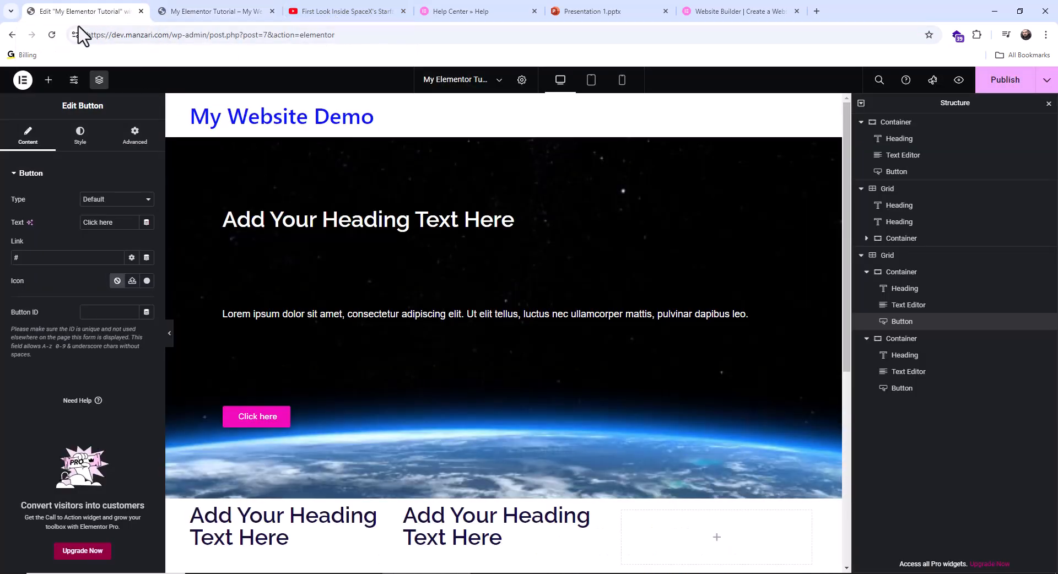